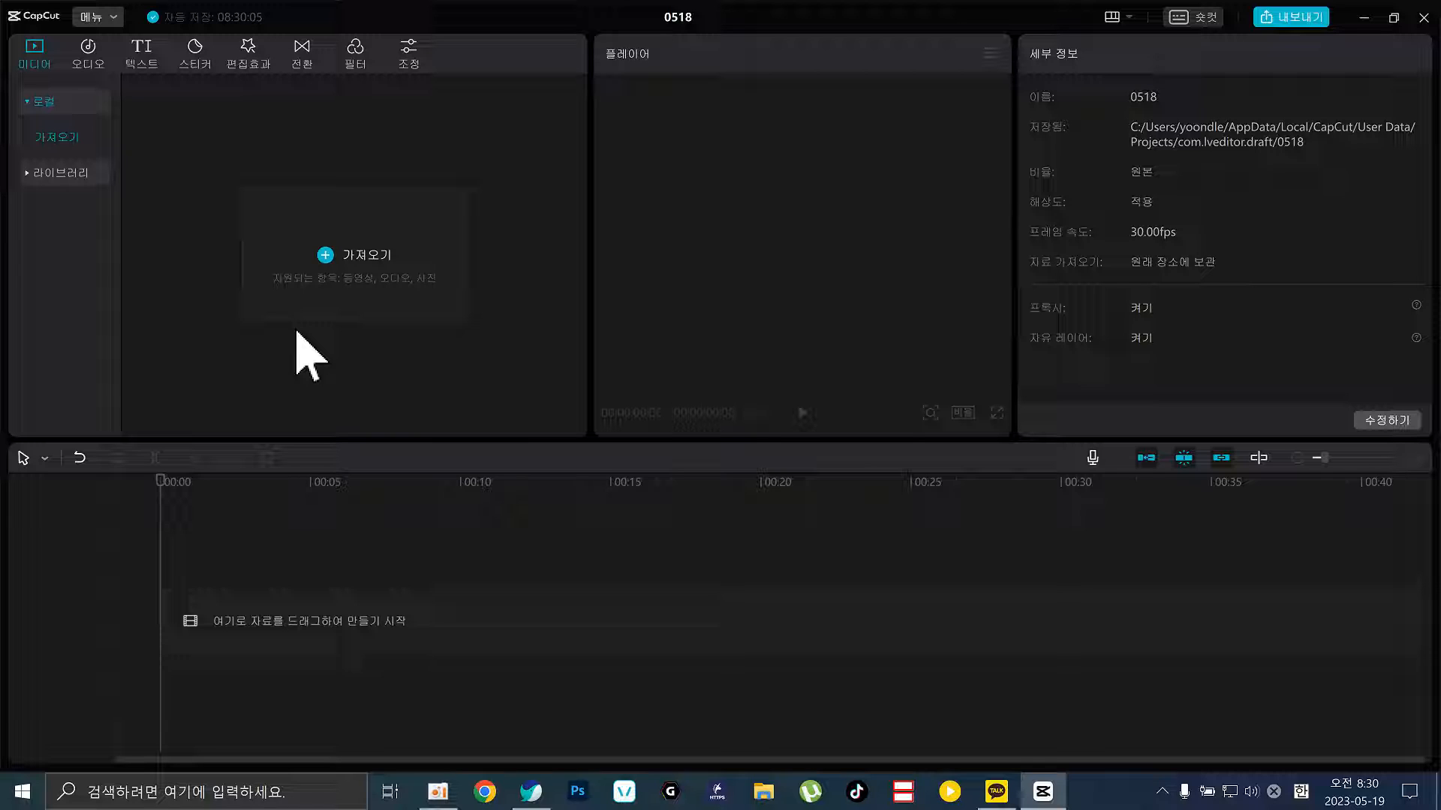
Minimize CapCut, open the 샵어패럴 desktop folder and play 123.mp4
left_click(1363, 16)
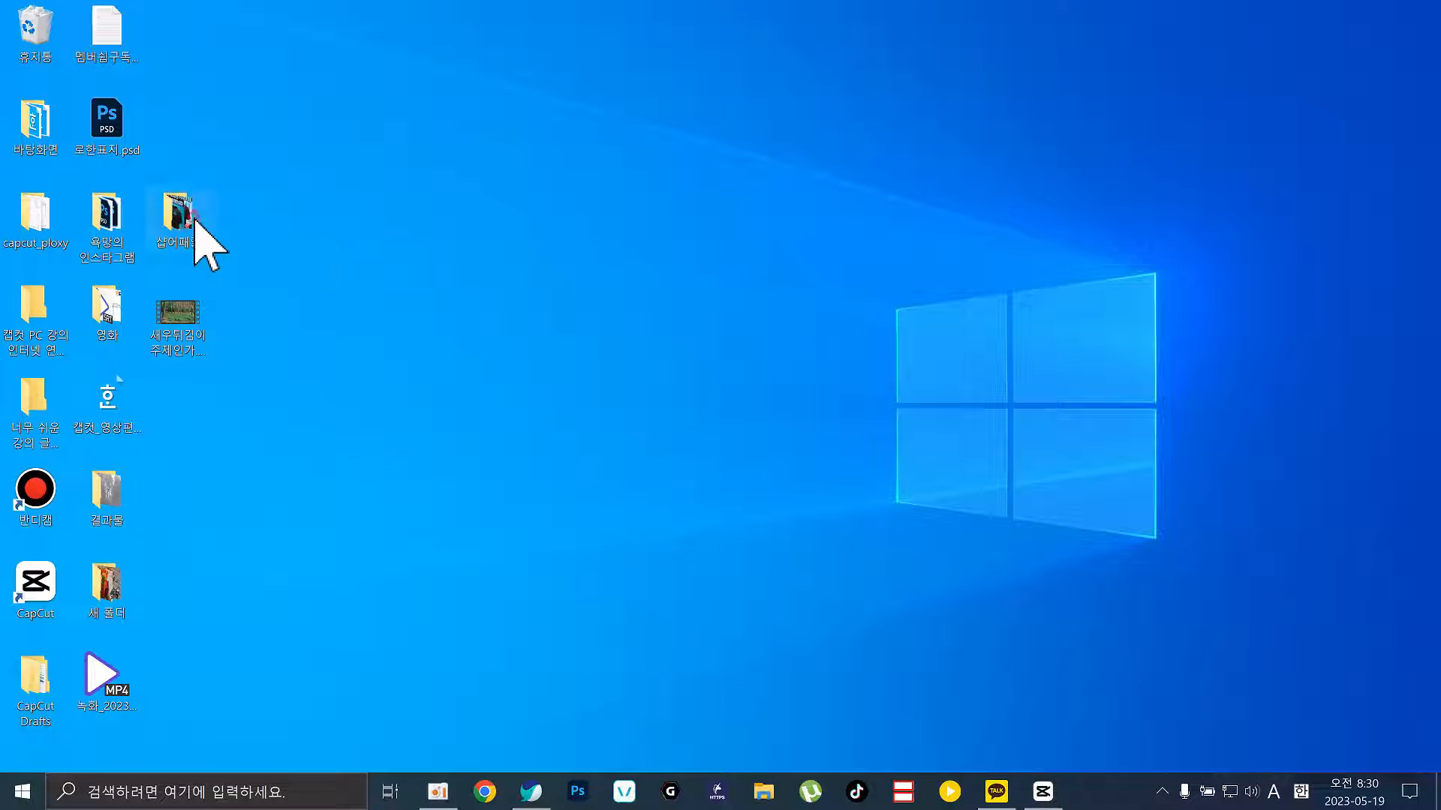
double_click(194, 219)
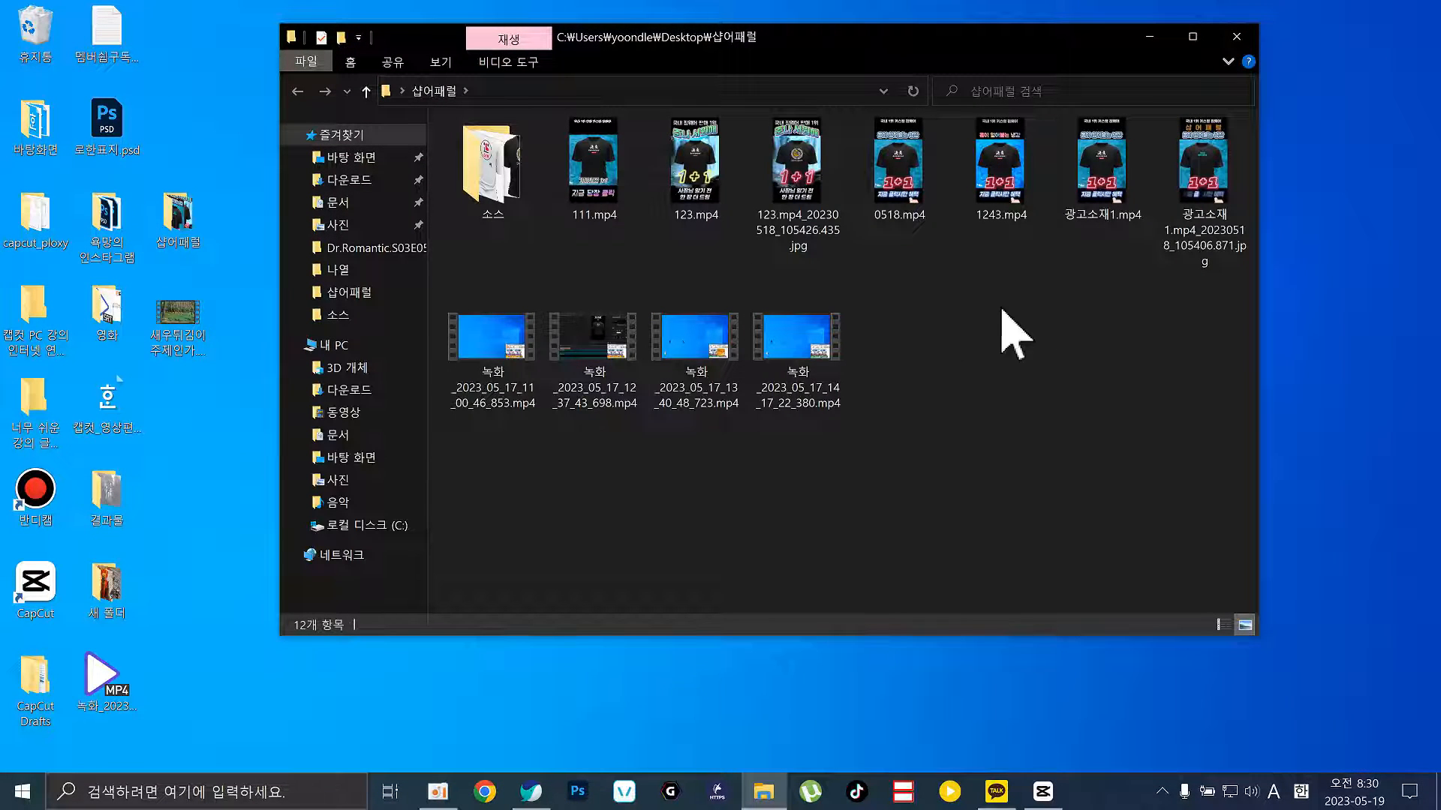
double_click(707, 147)
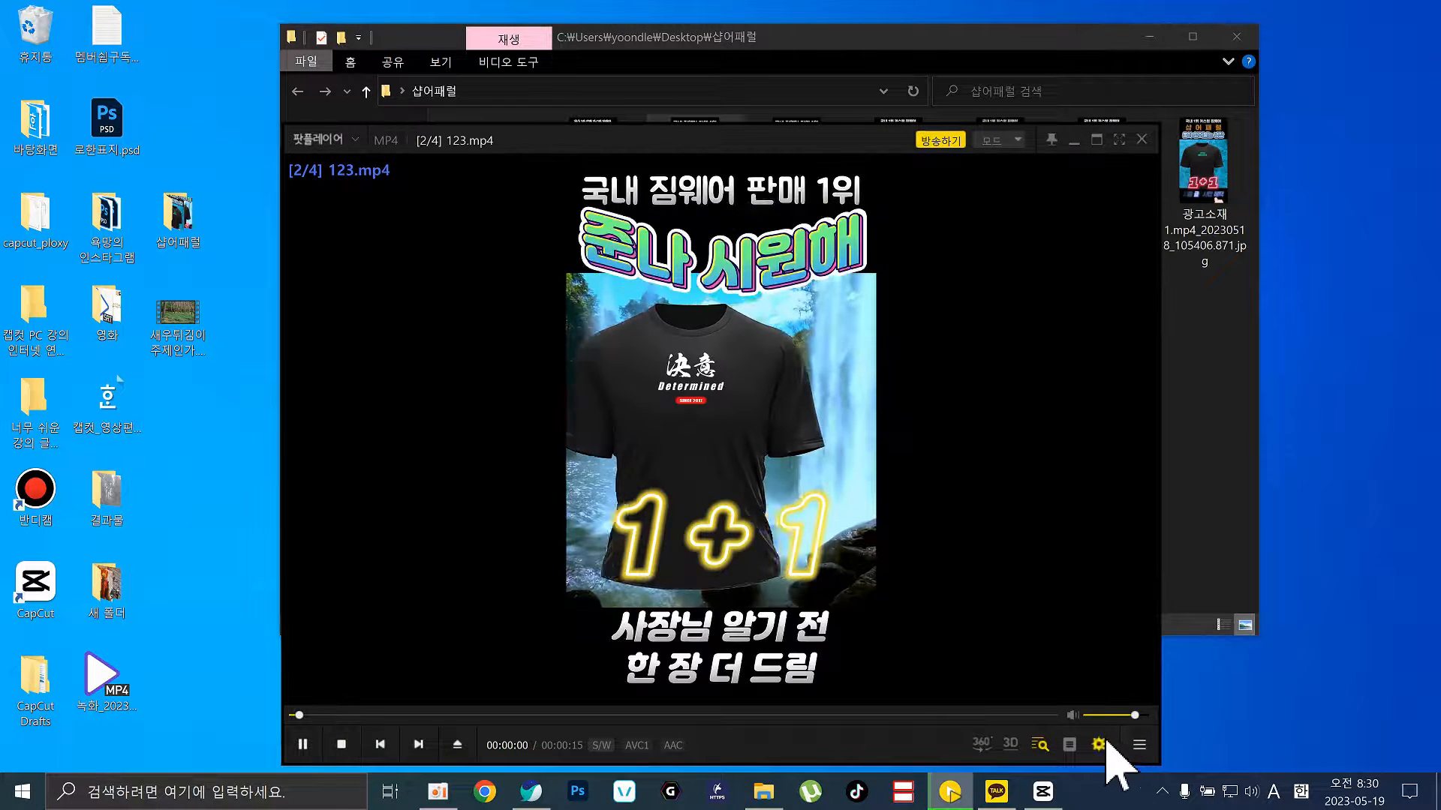
Set PotPlayer's volume to 0%, watch the ad clips, then close the player
left_click_drag(1115, 720, 1006, 733)
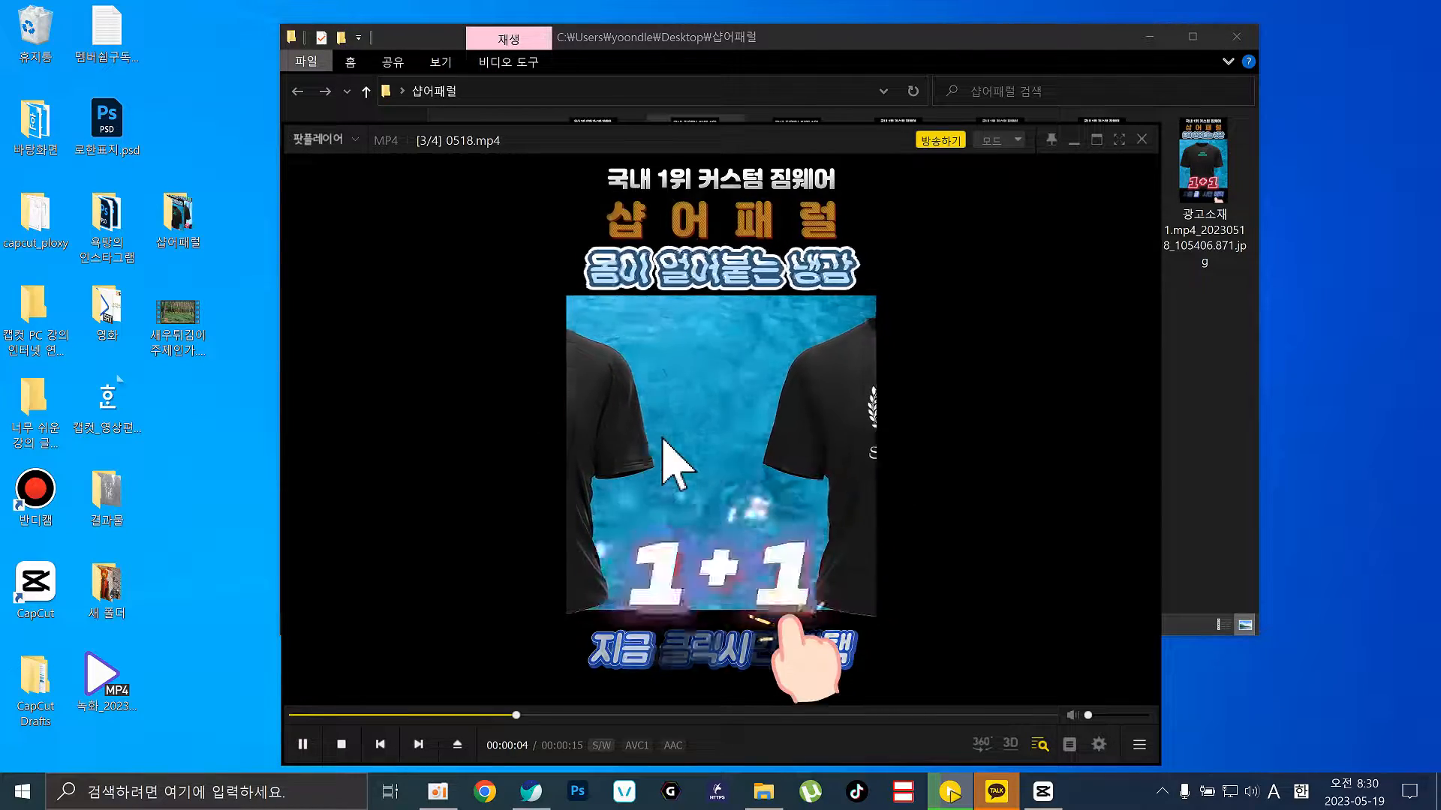
left_click(1141, 142)
Preview all.png from the 소스 folder in Paint, then close Paint and the Explorer window
double_click(516, 214)
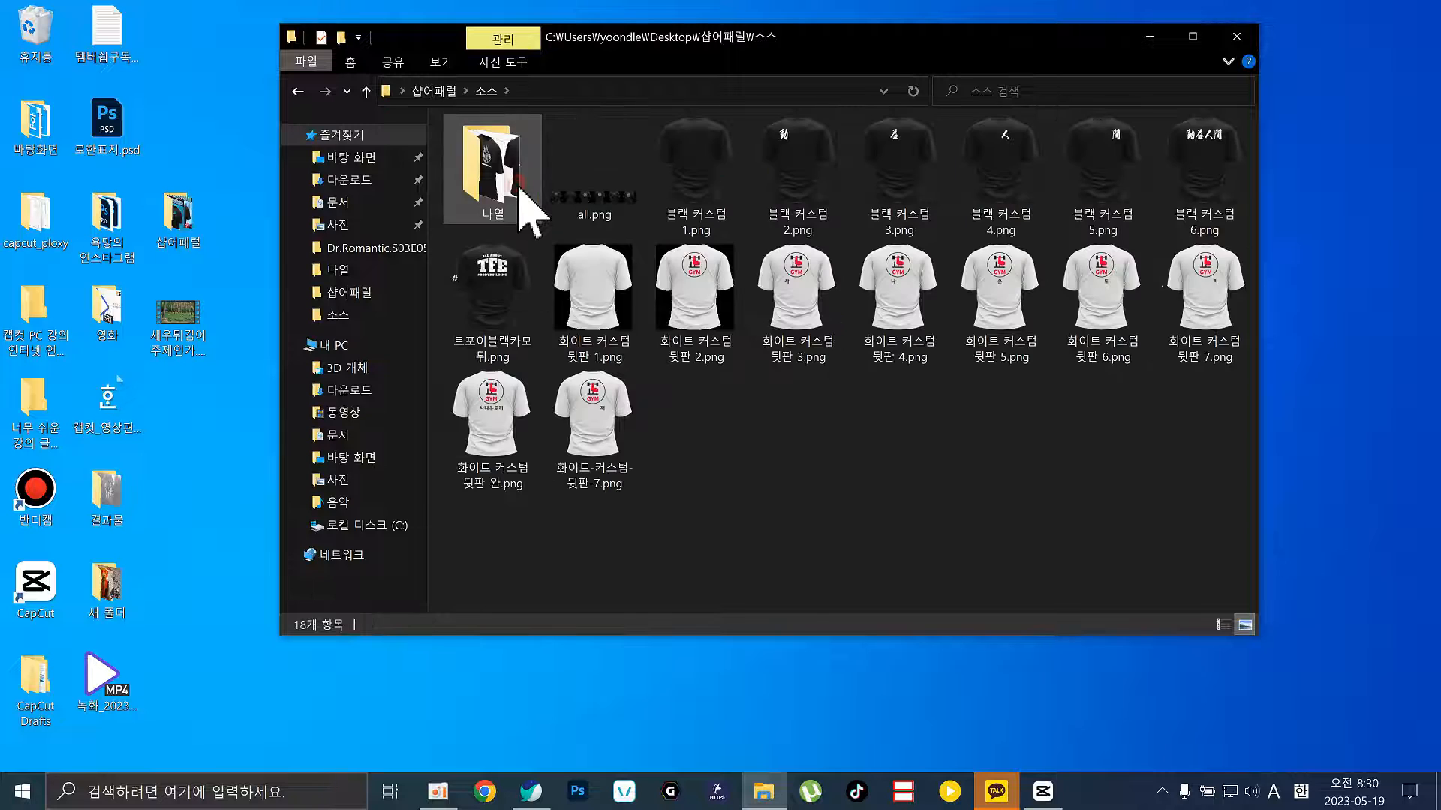
double_click(598, 219)
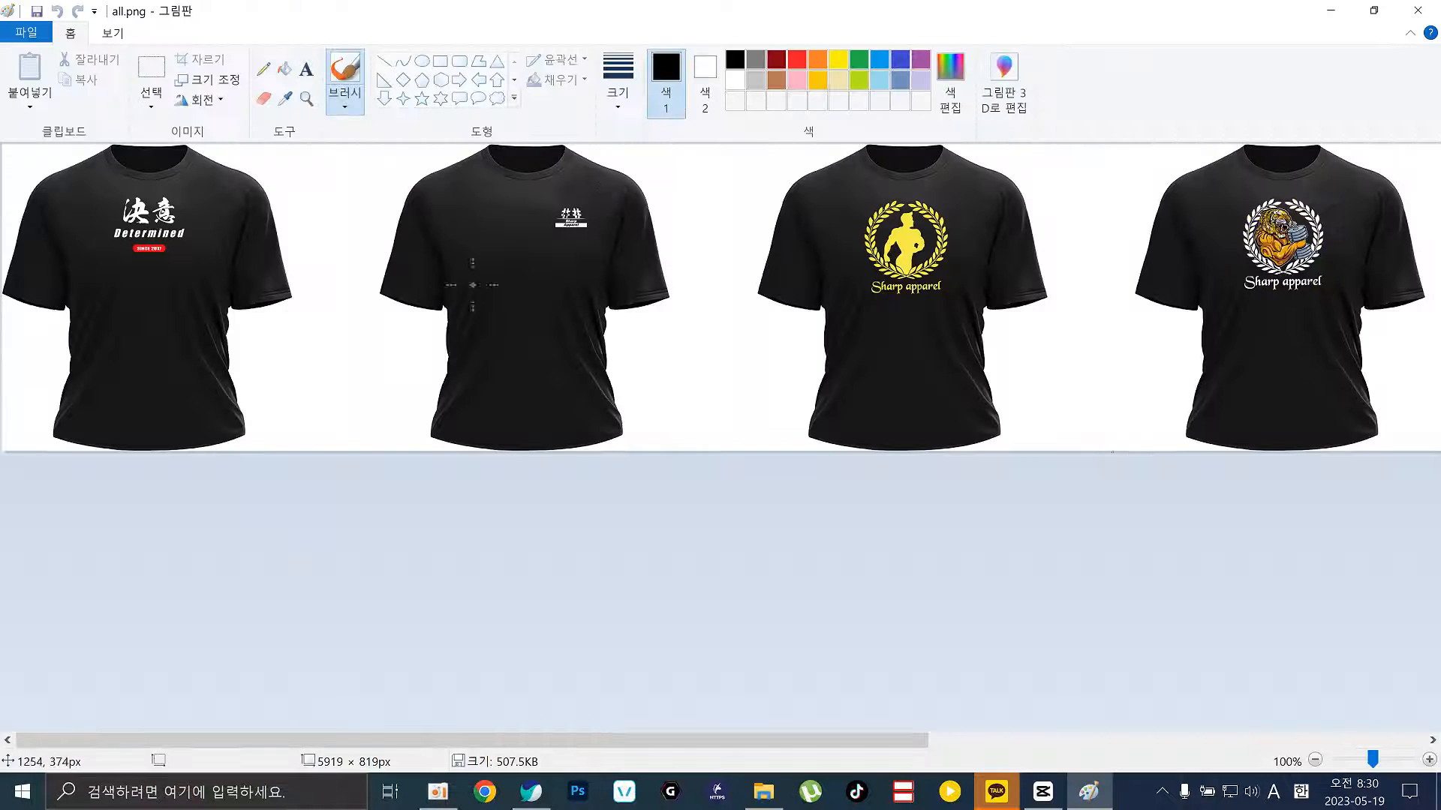
left_click(1418, 10)
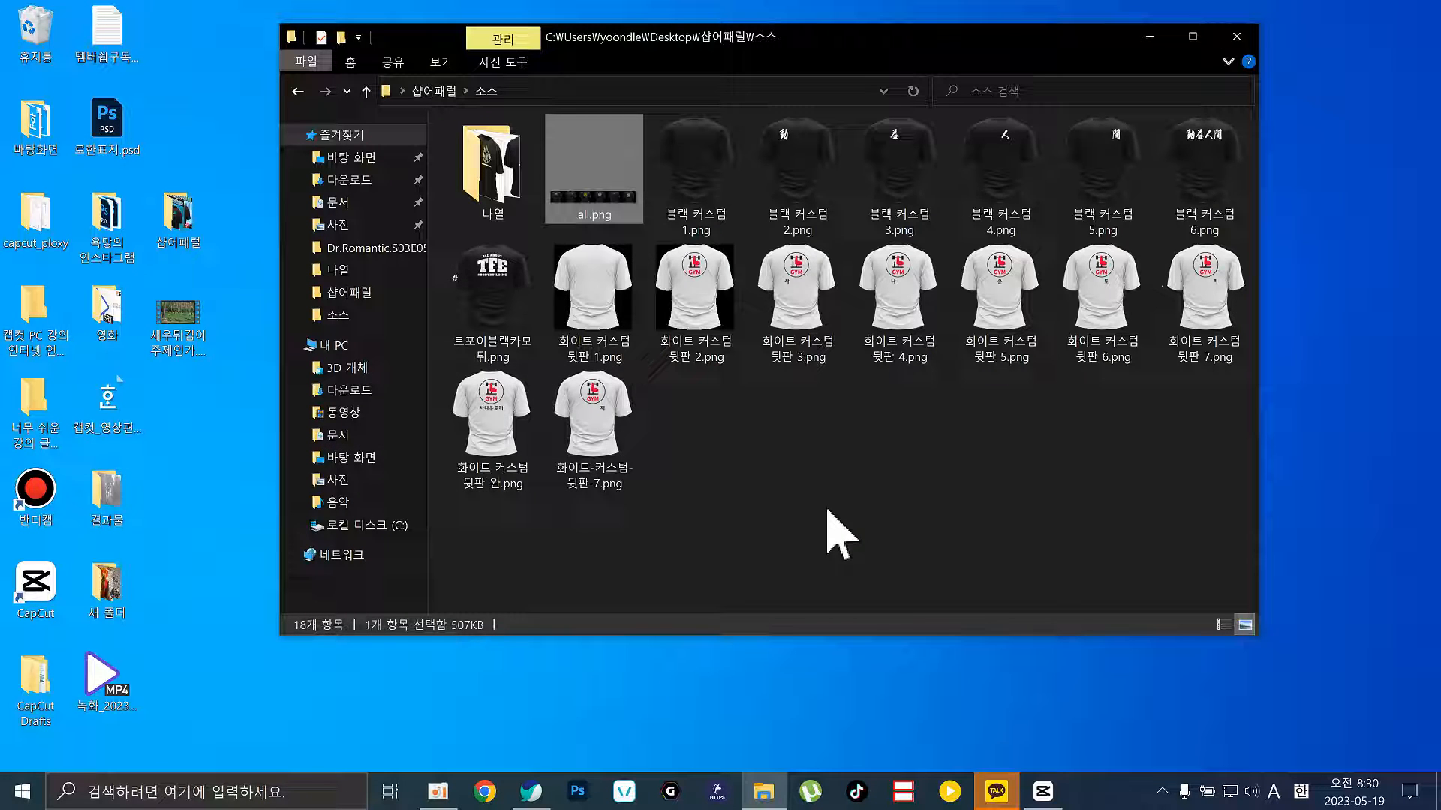
key("BackSpace")
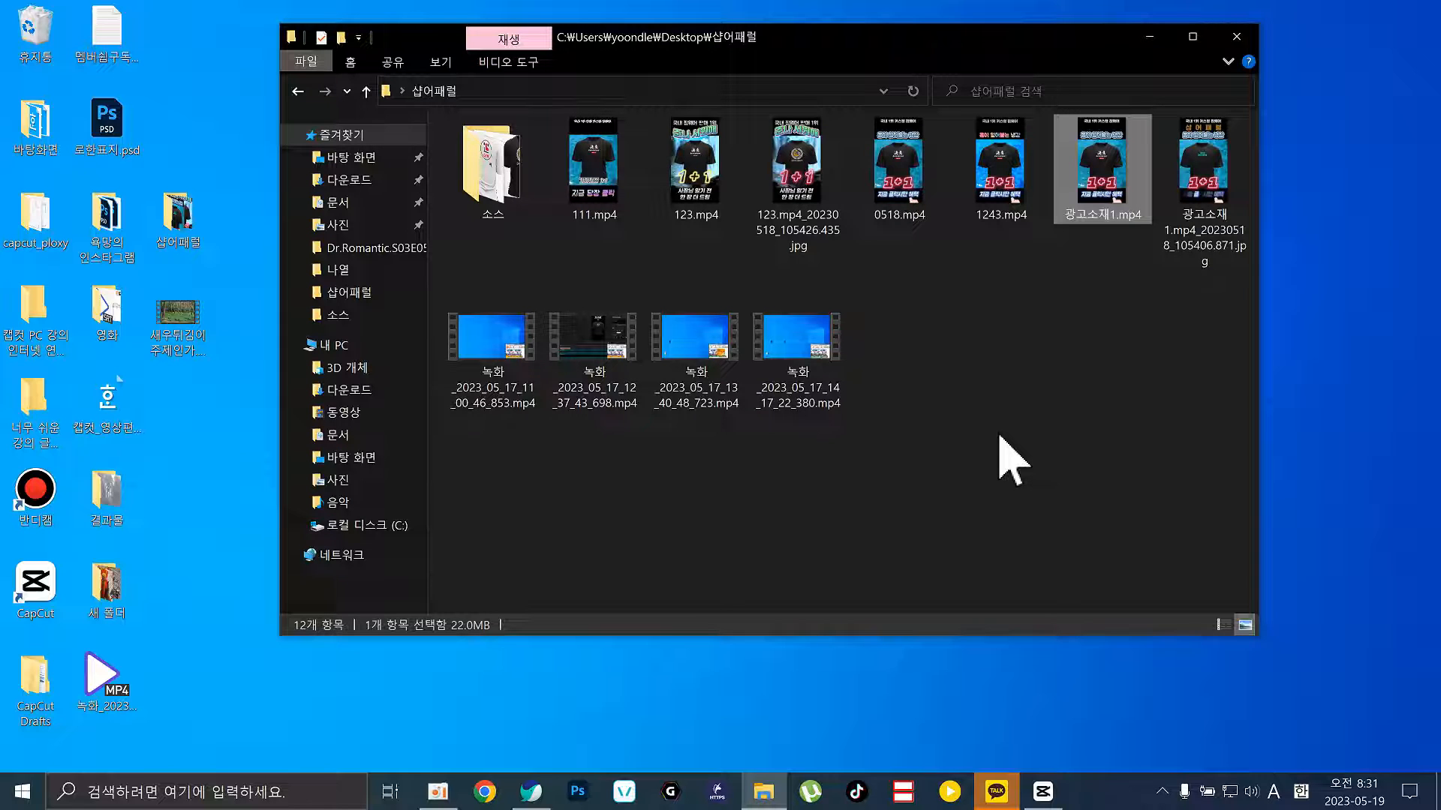
left_click(1236, 36)
Restore CapCut and browse the import dialog to 바탕 화면 > 샵어패럴 > 소스
left_click(1040, 790)
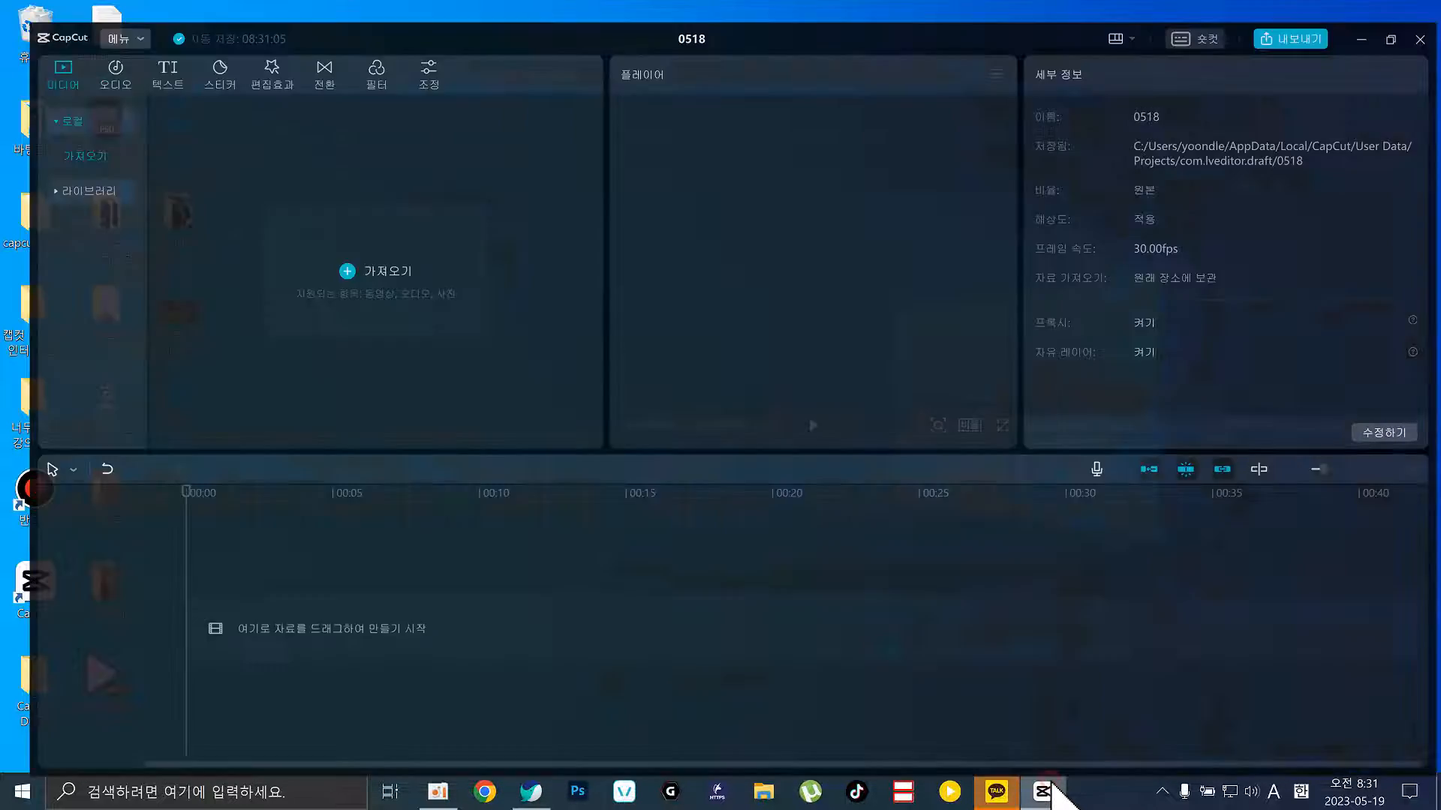
left_click(373, 262)
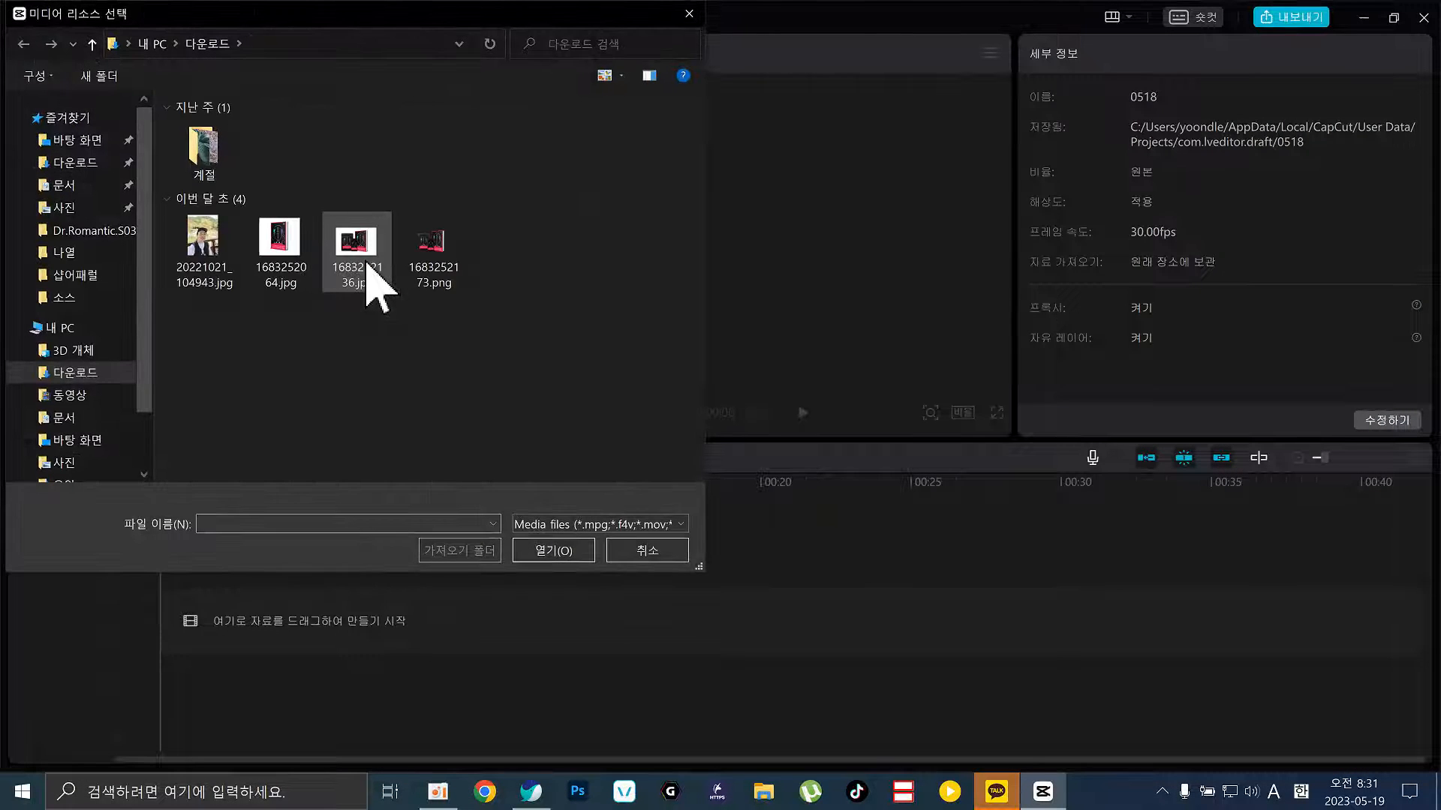
left_click(88, 144)
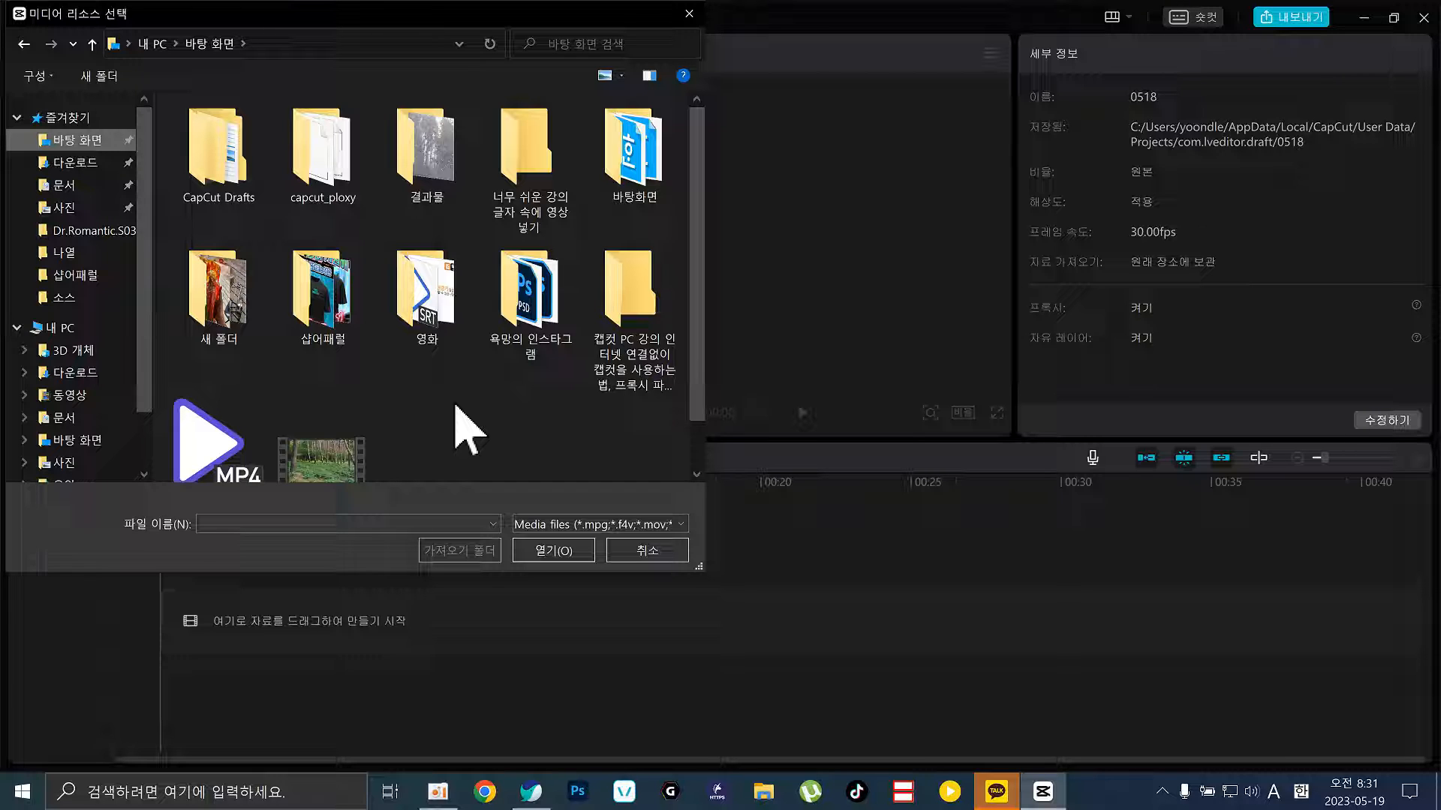
double_click(338, 324)
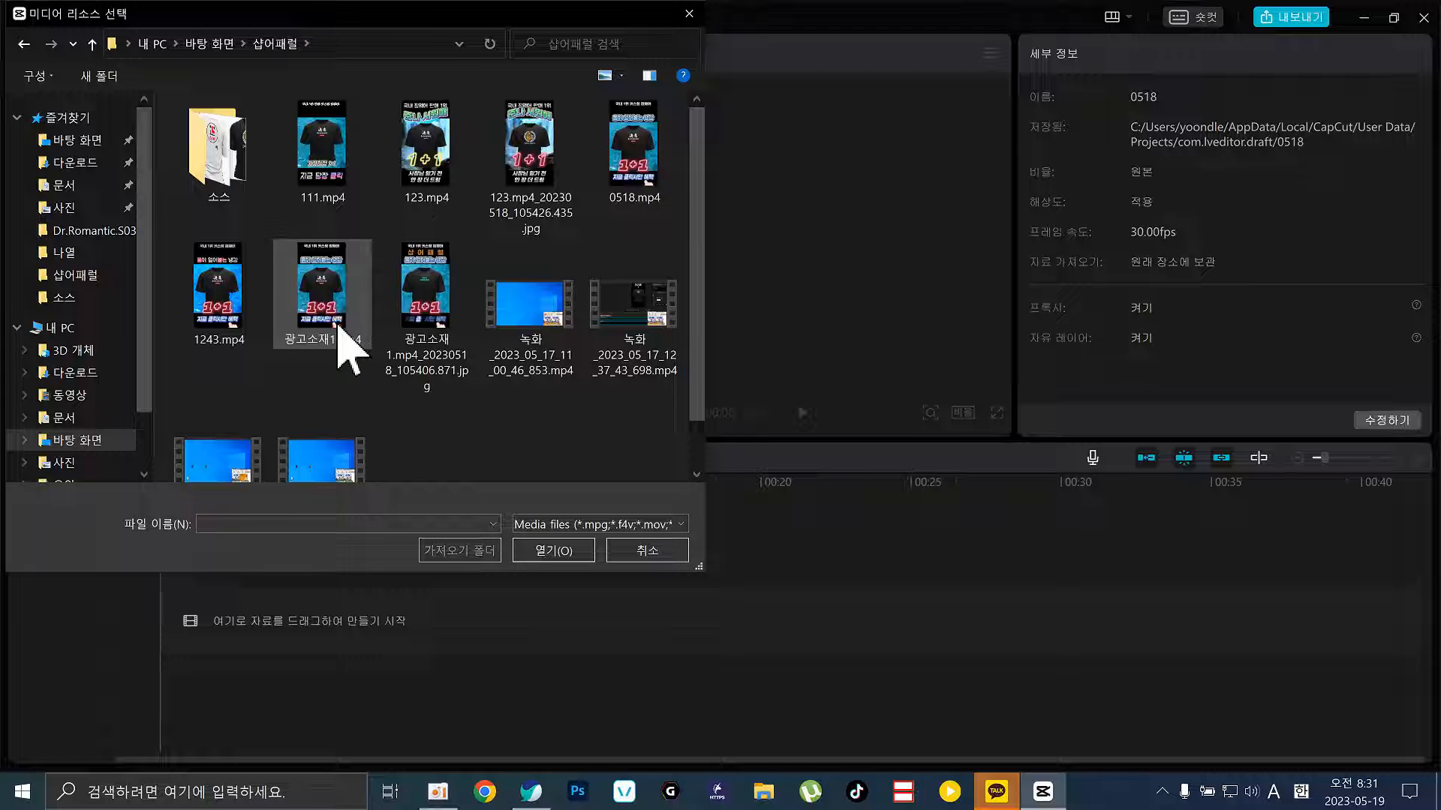
double_click(225, 184)
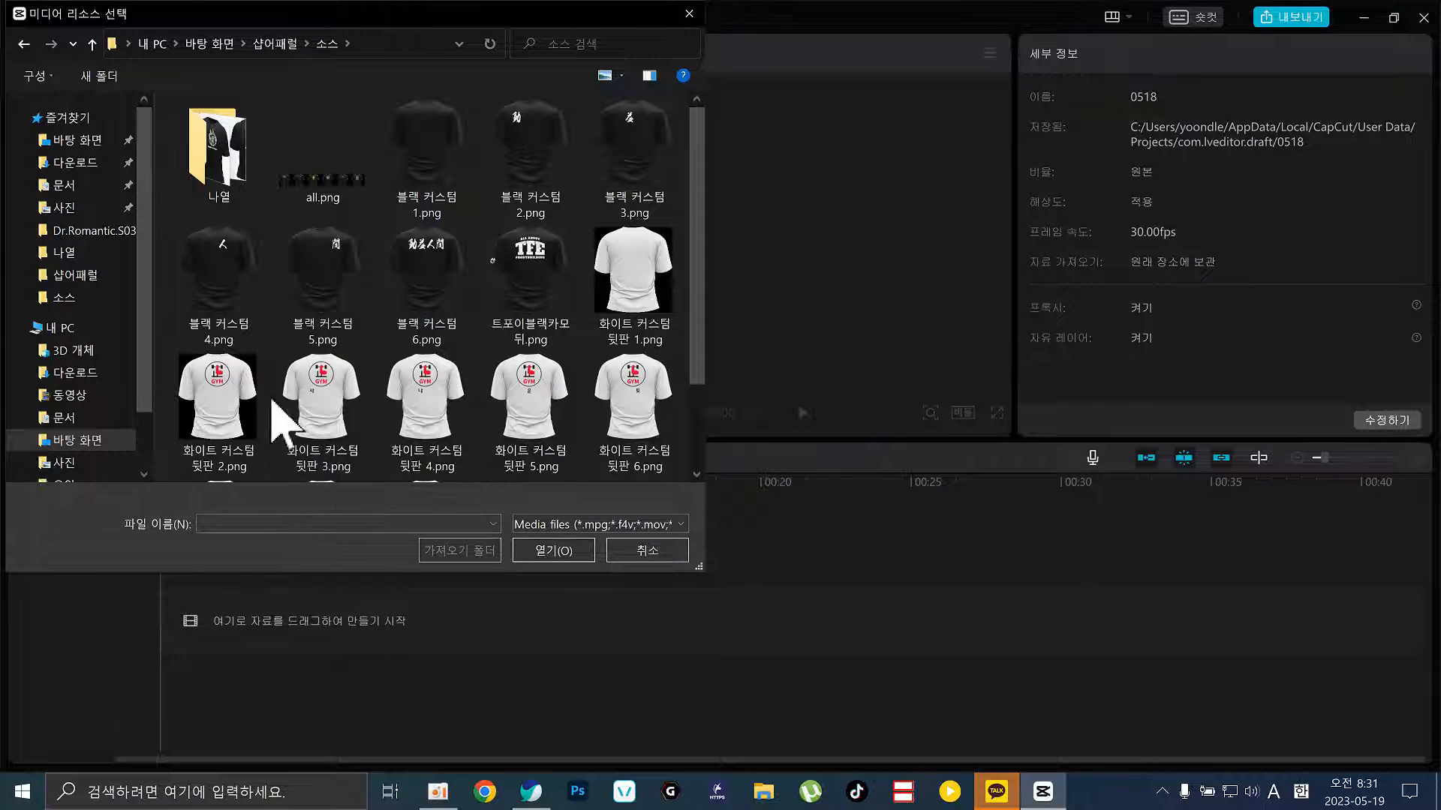
Try selecting the 화이트 커스텀 뒷판 2 through 뒷판 완 images one by one
left_click(233, 398)
left_click(318, 413)
left_click(399, 405)
left_click(504, 420)
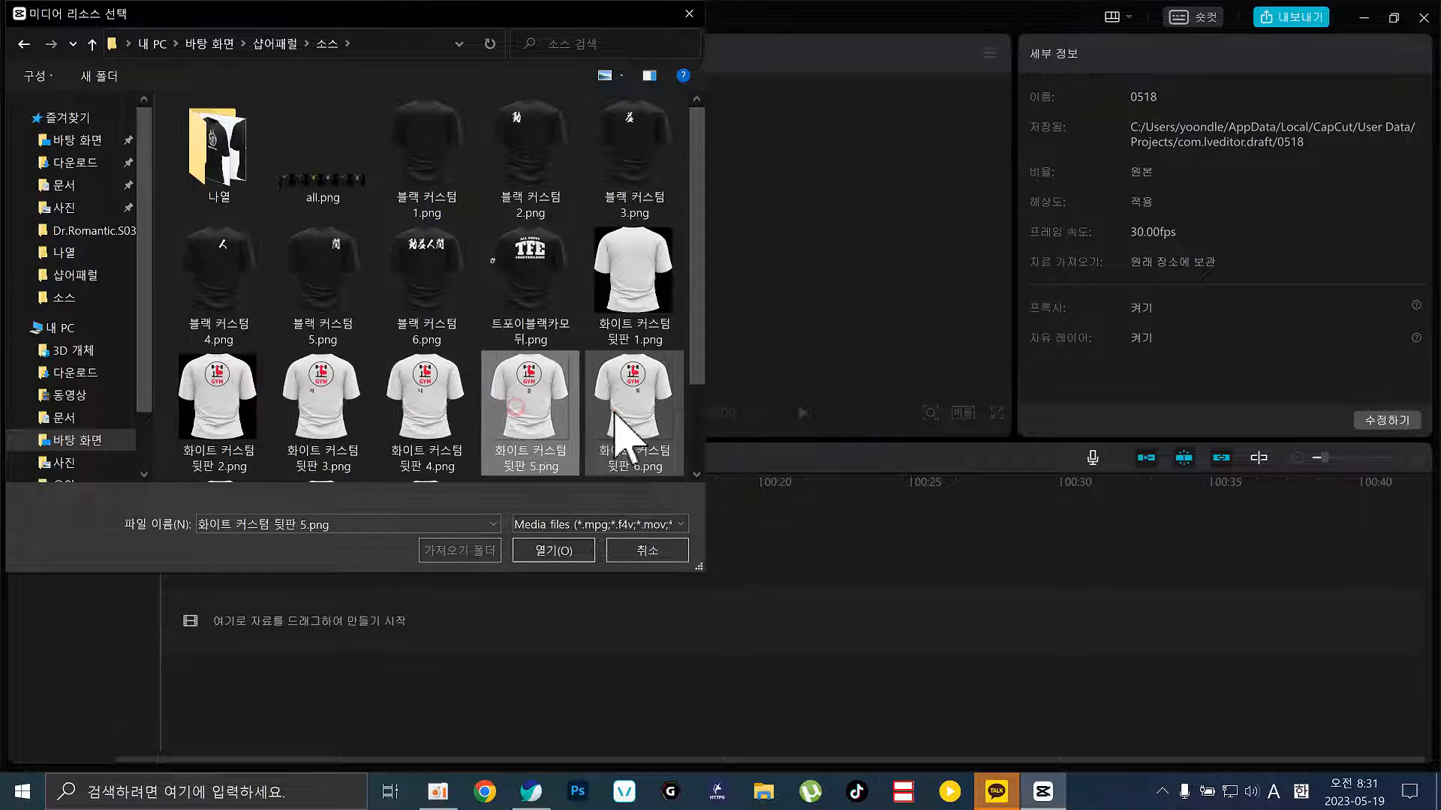
left_click(627, 418)
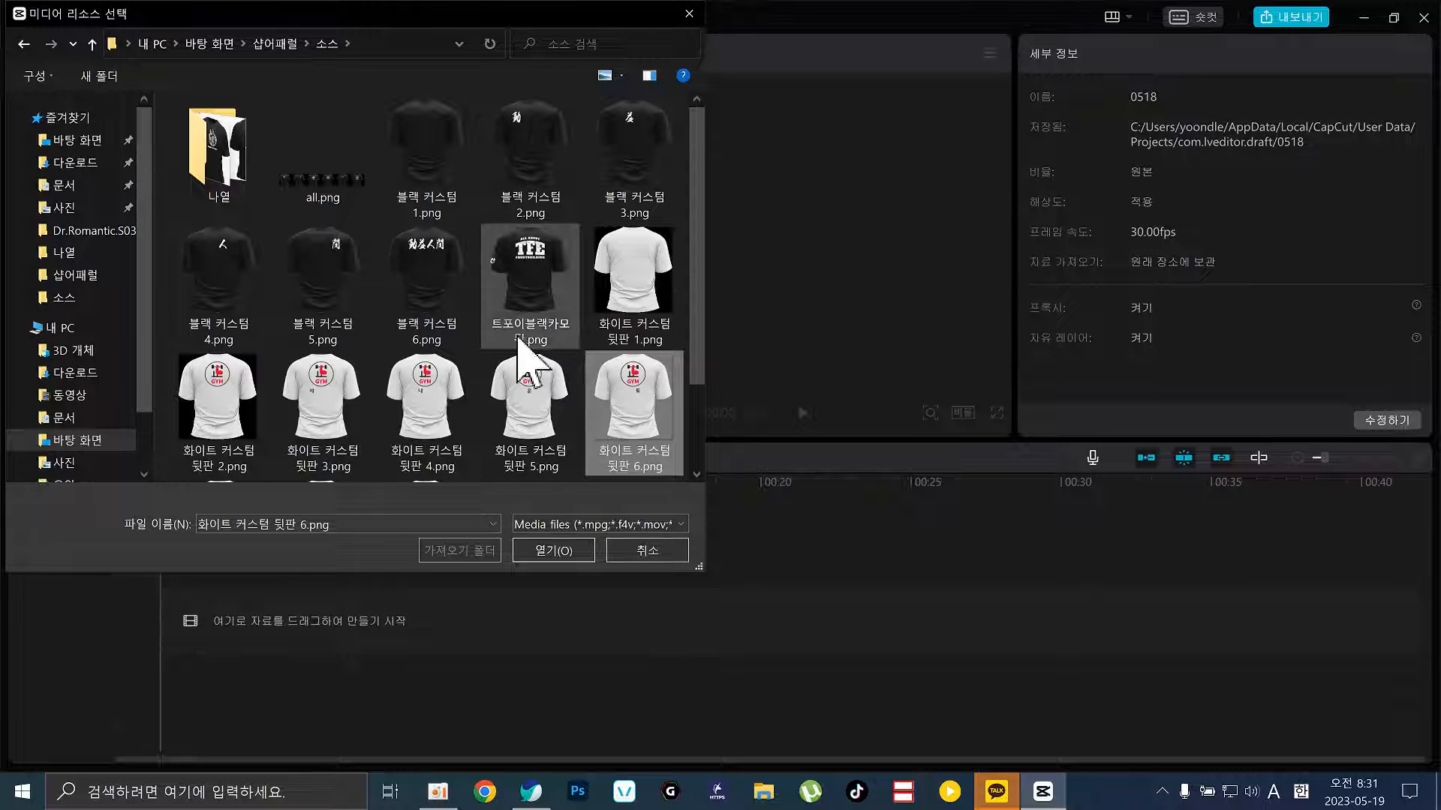
left_click(330, 396)
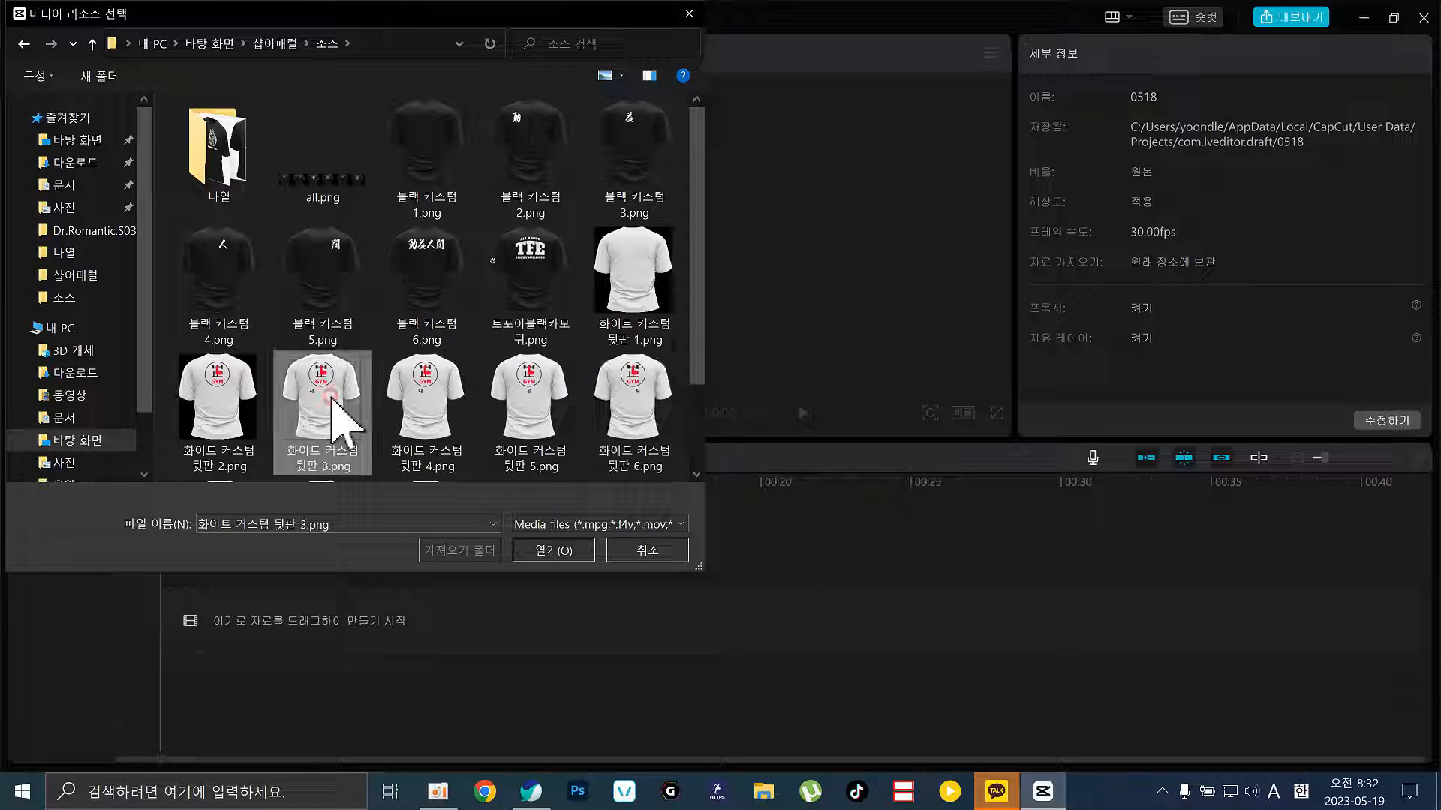
left_click(428, 417)
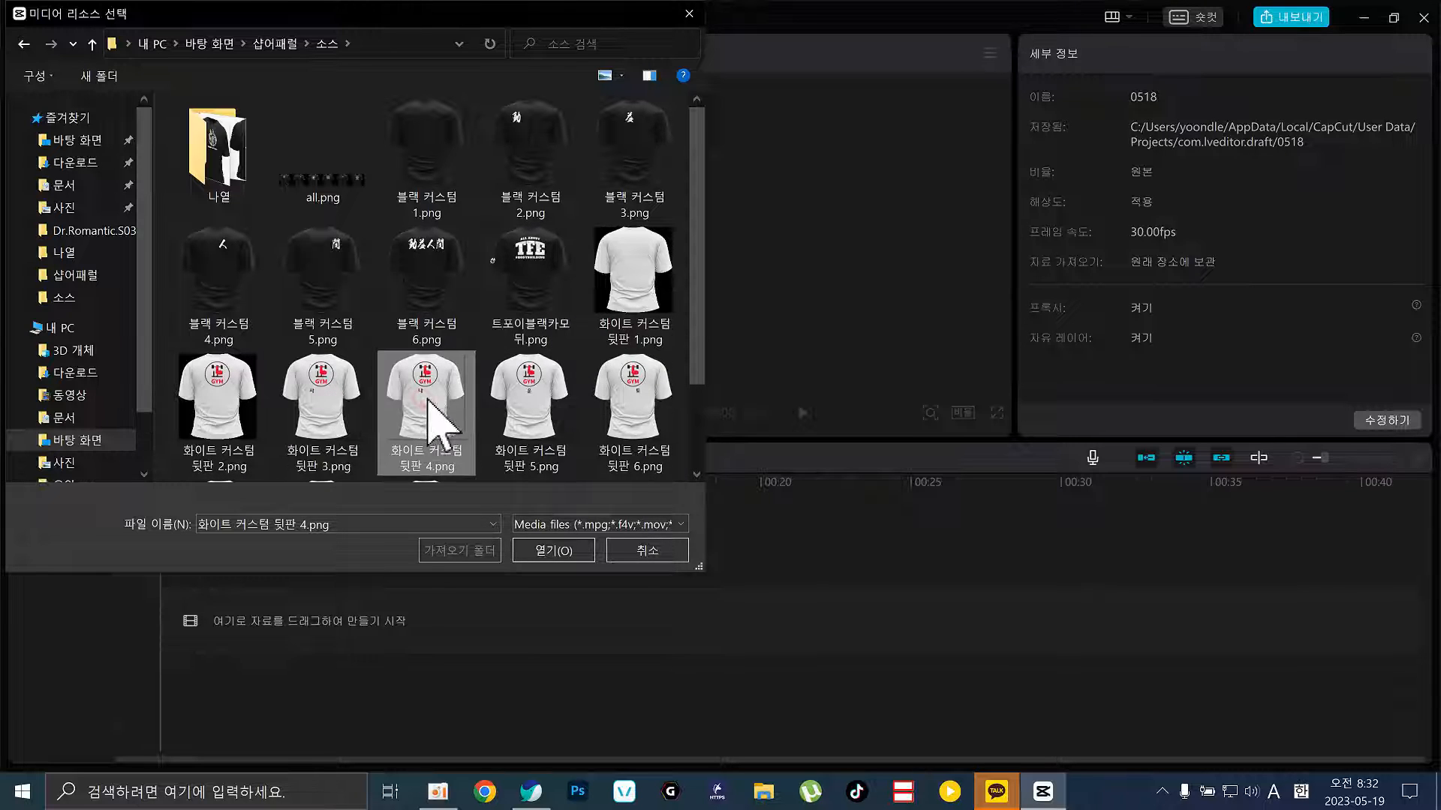
left_click(545, 433)
scroll(608, 443, "down", 1)
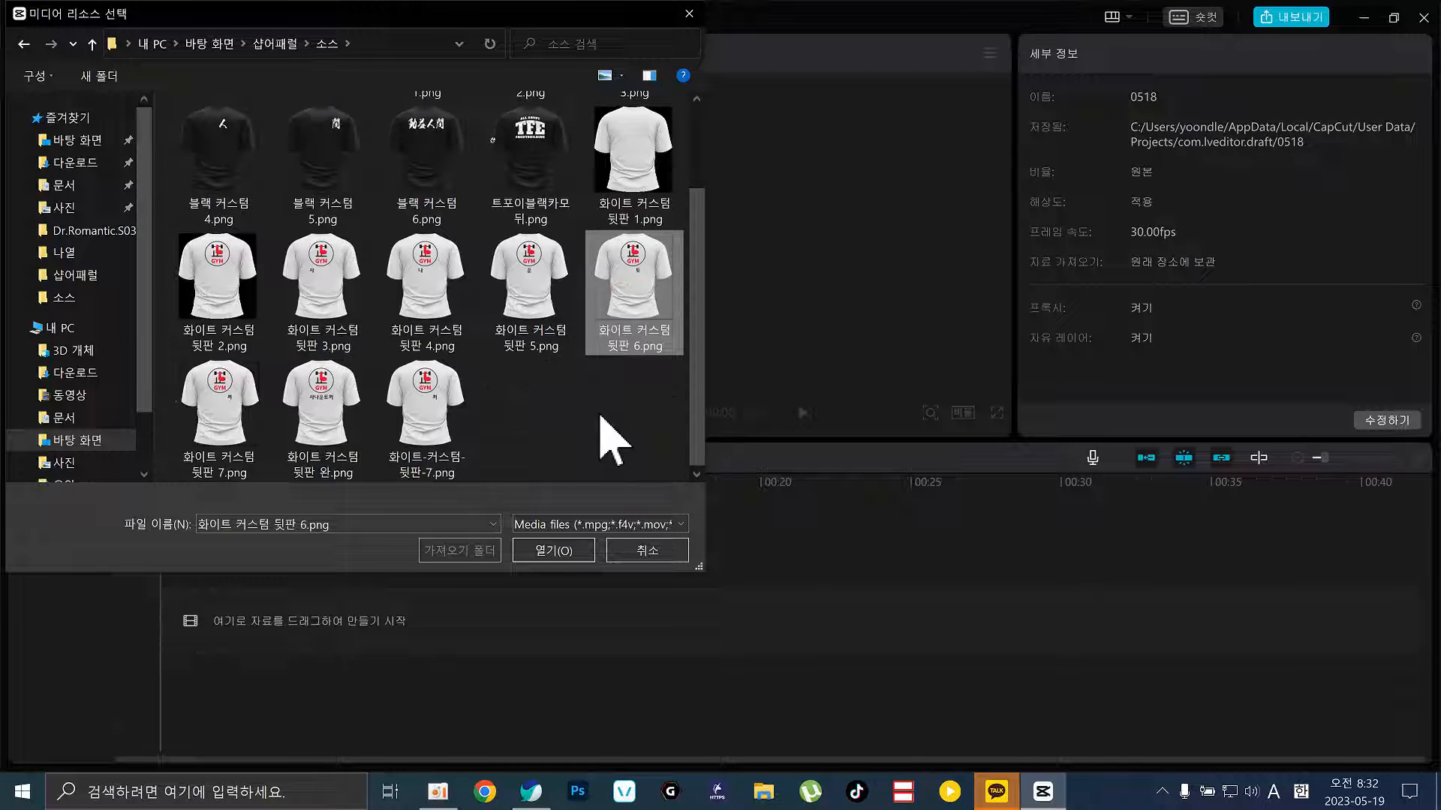
left_click(237, 415)
left_click(336, 412)
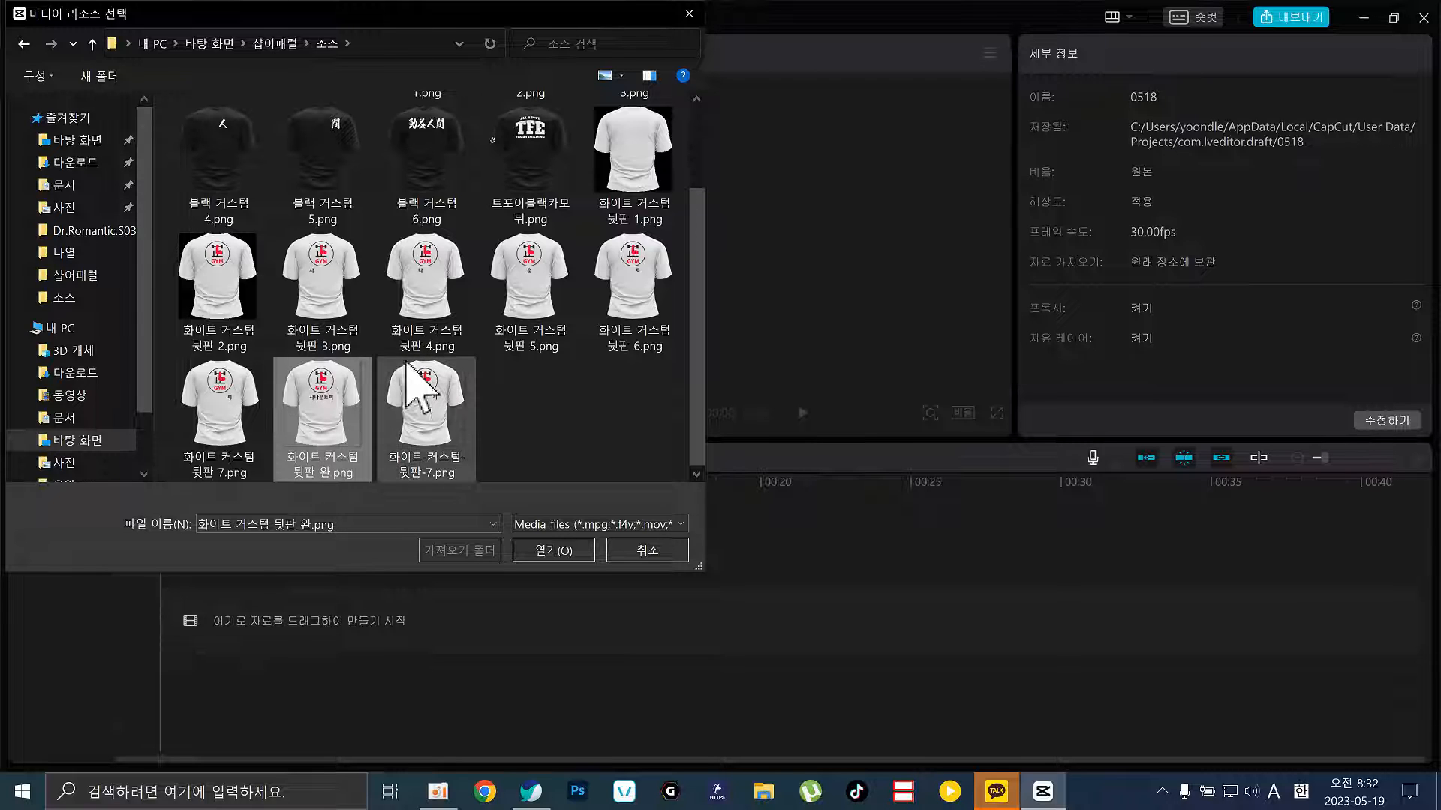
Range-select 뒷판 2.png through 뒷판 완.png and import the seven images
left_click(630, 167)
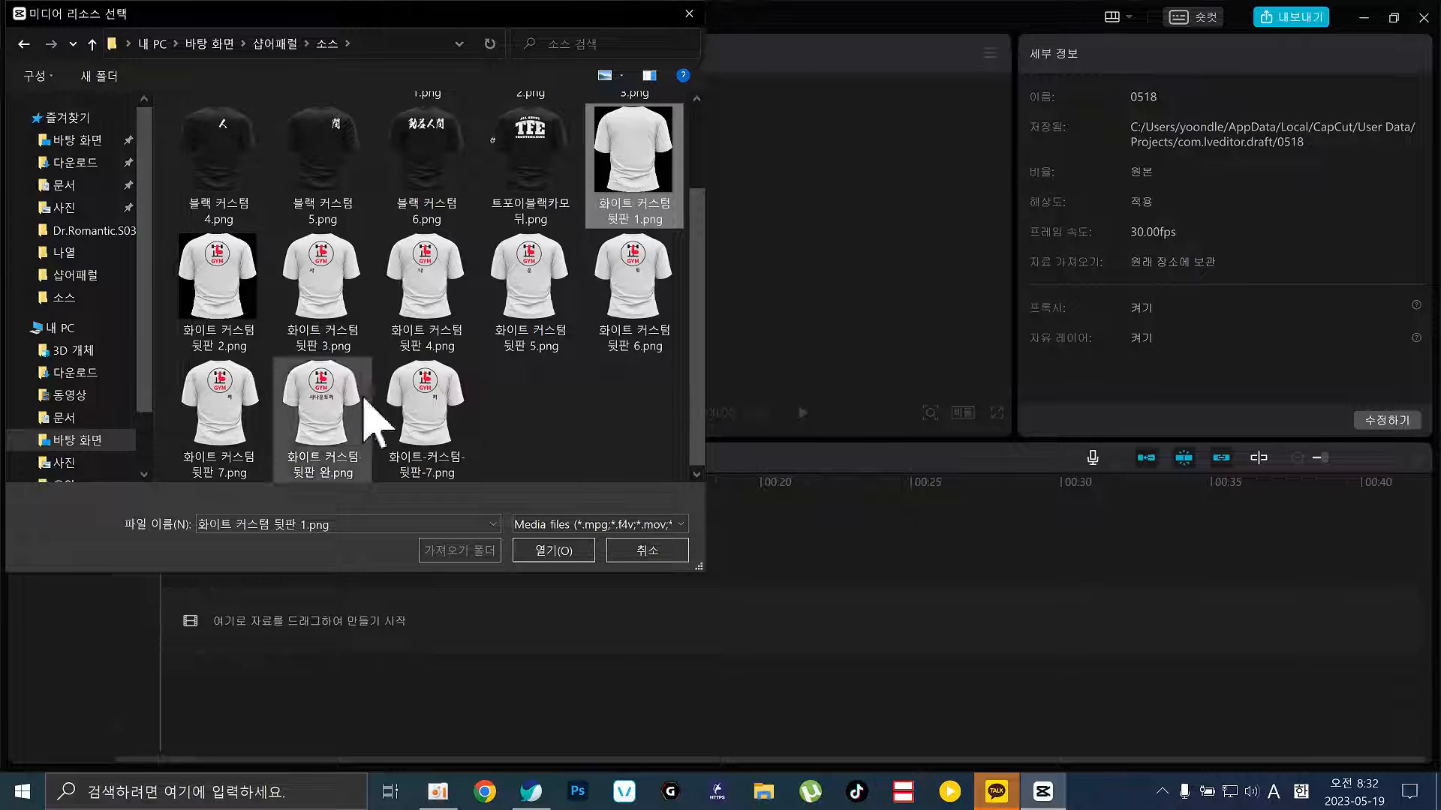
left_click(214, 279)
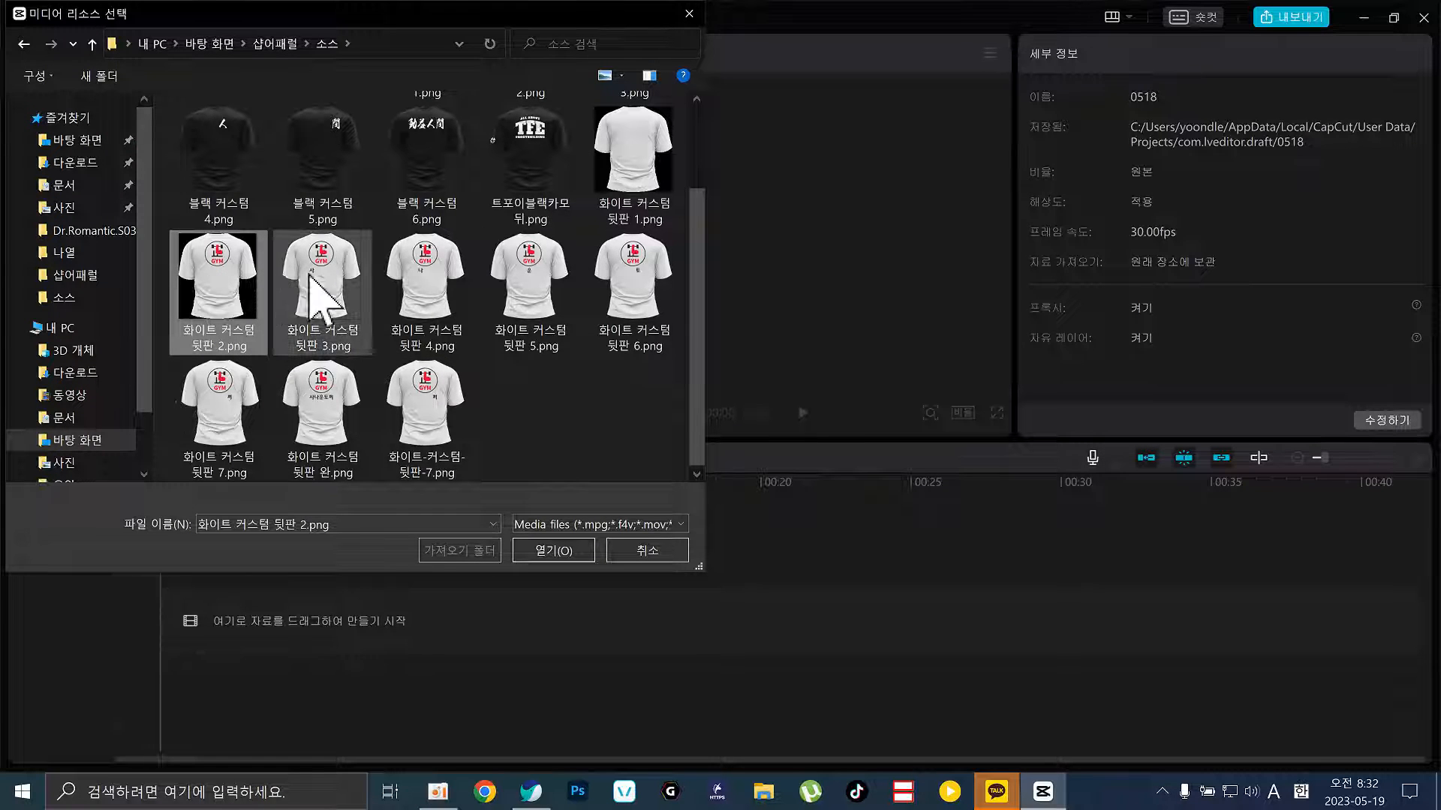
left_click(347, 417, "ctrl")
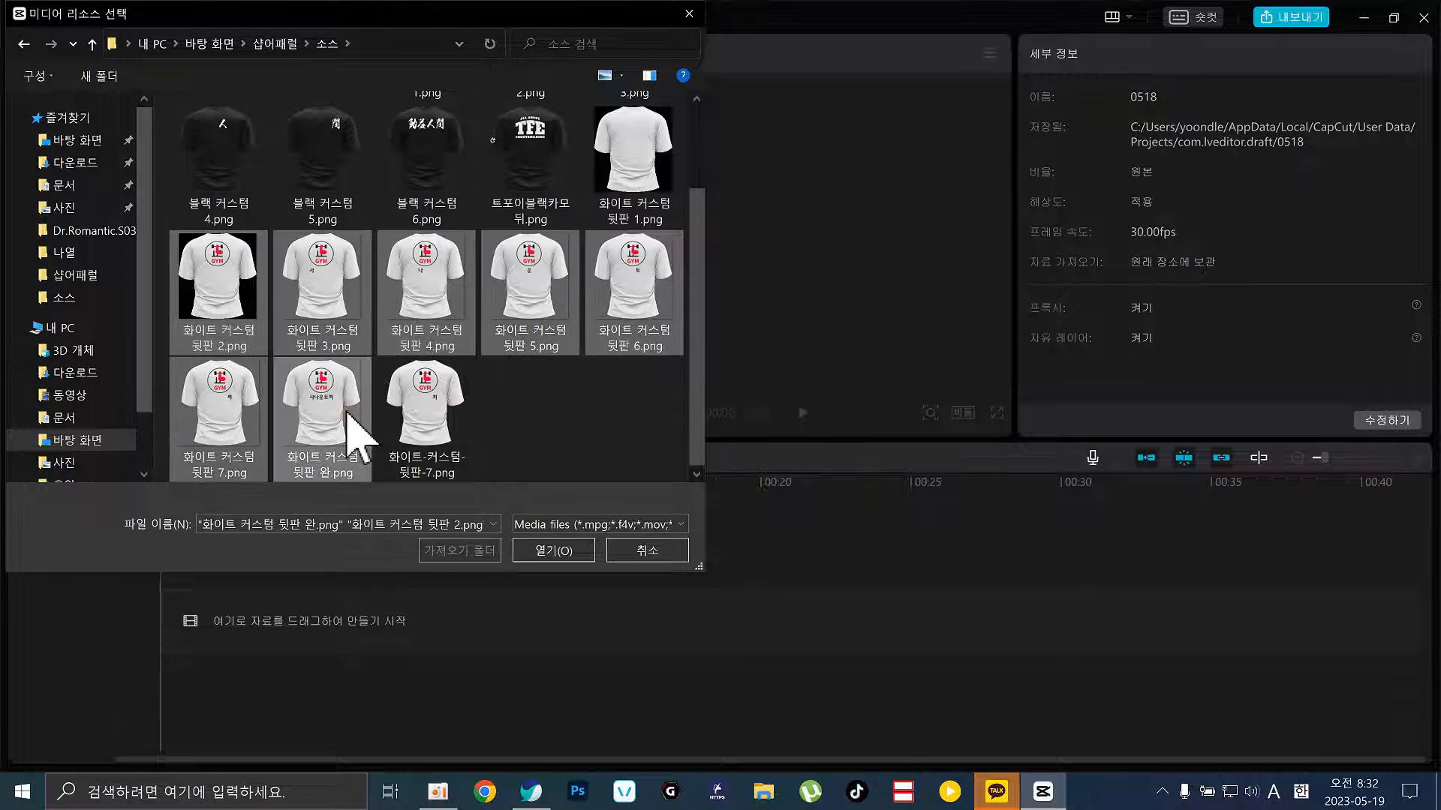
left_click(544, 555)
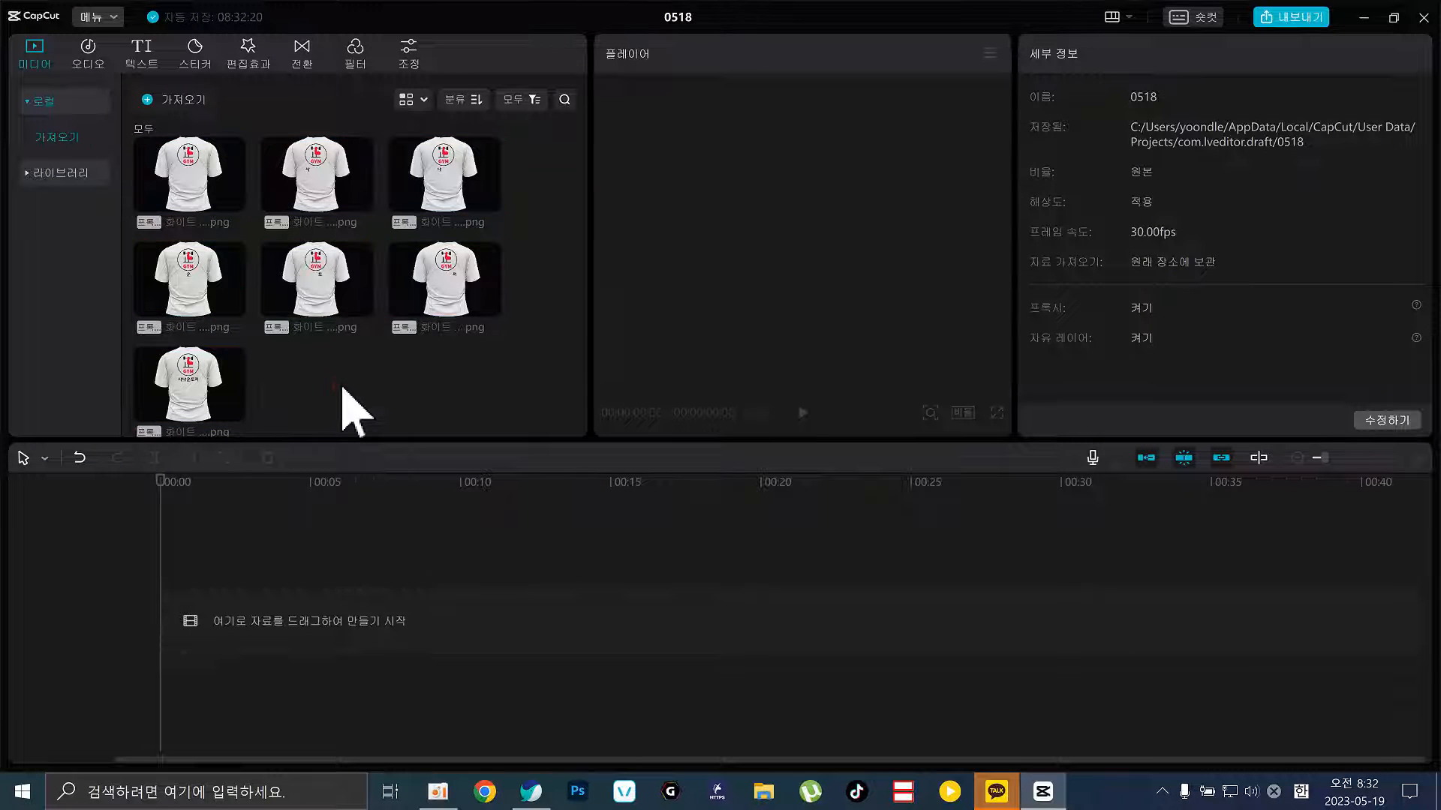
Drag all seven shirt images onto the timeline as 5-second clips and scrub through them
left_click(180, 181)
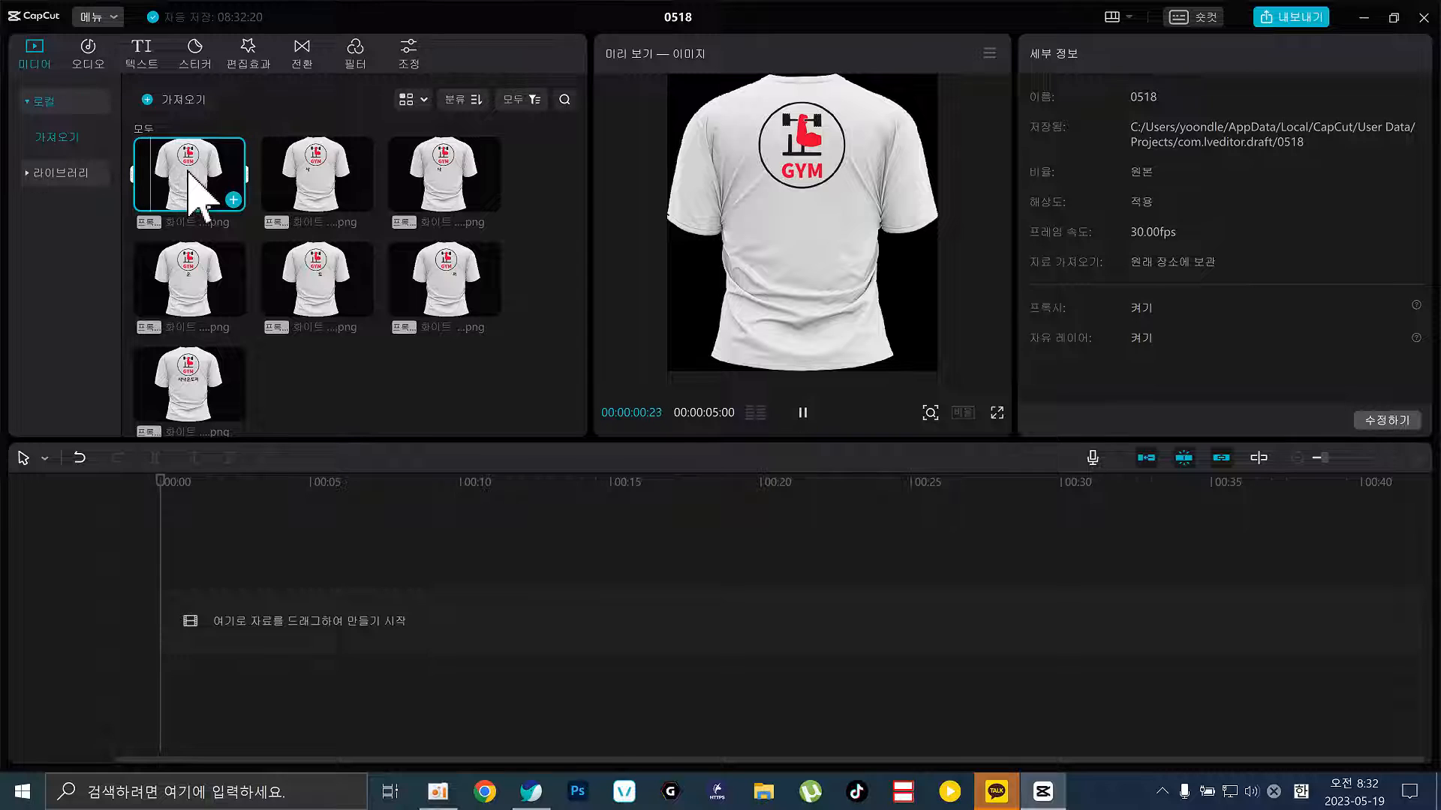
left_click(210, 398, "shift")
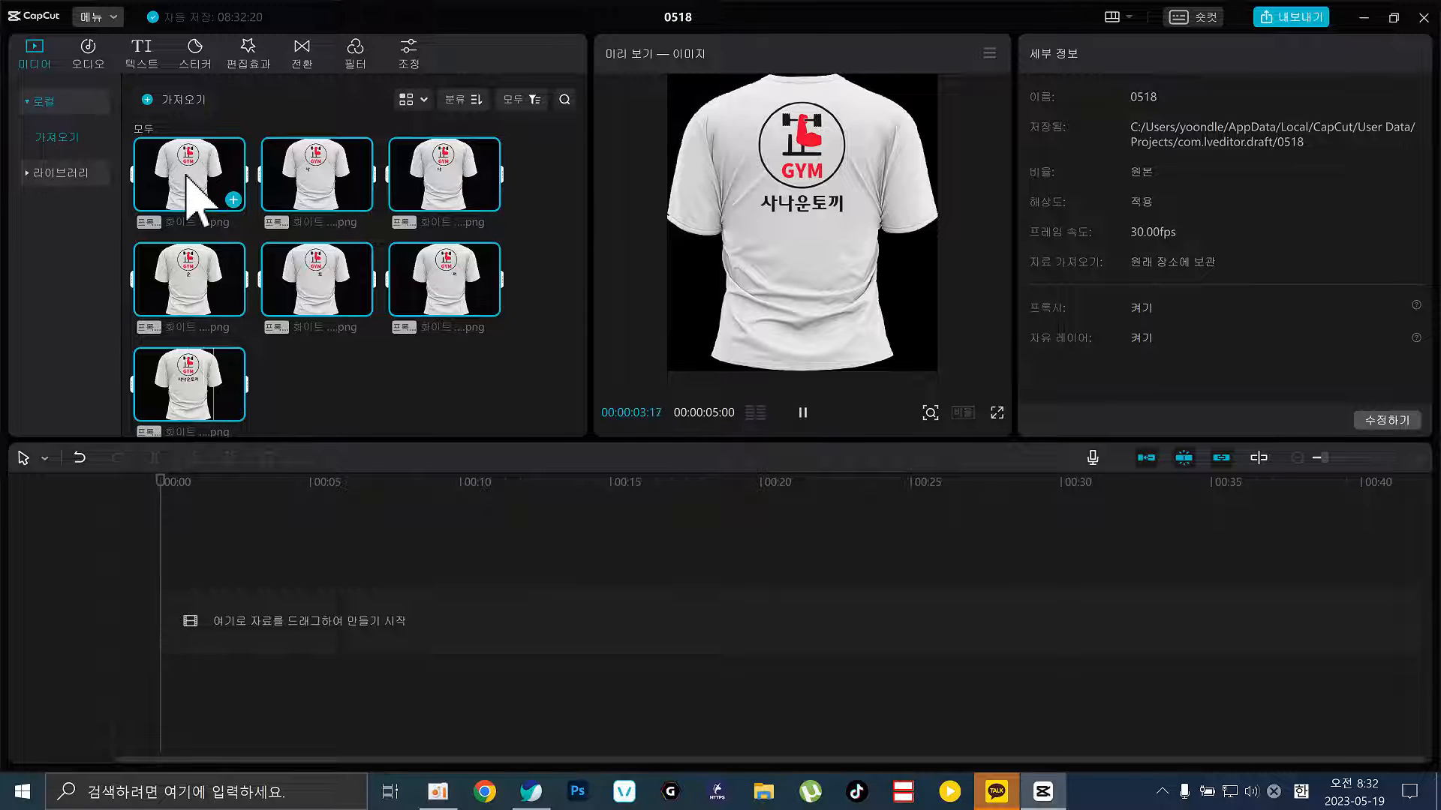
left_click_drag(185, 190, 162, 625)
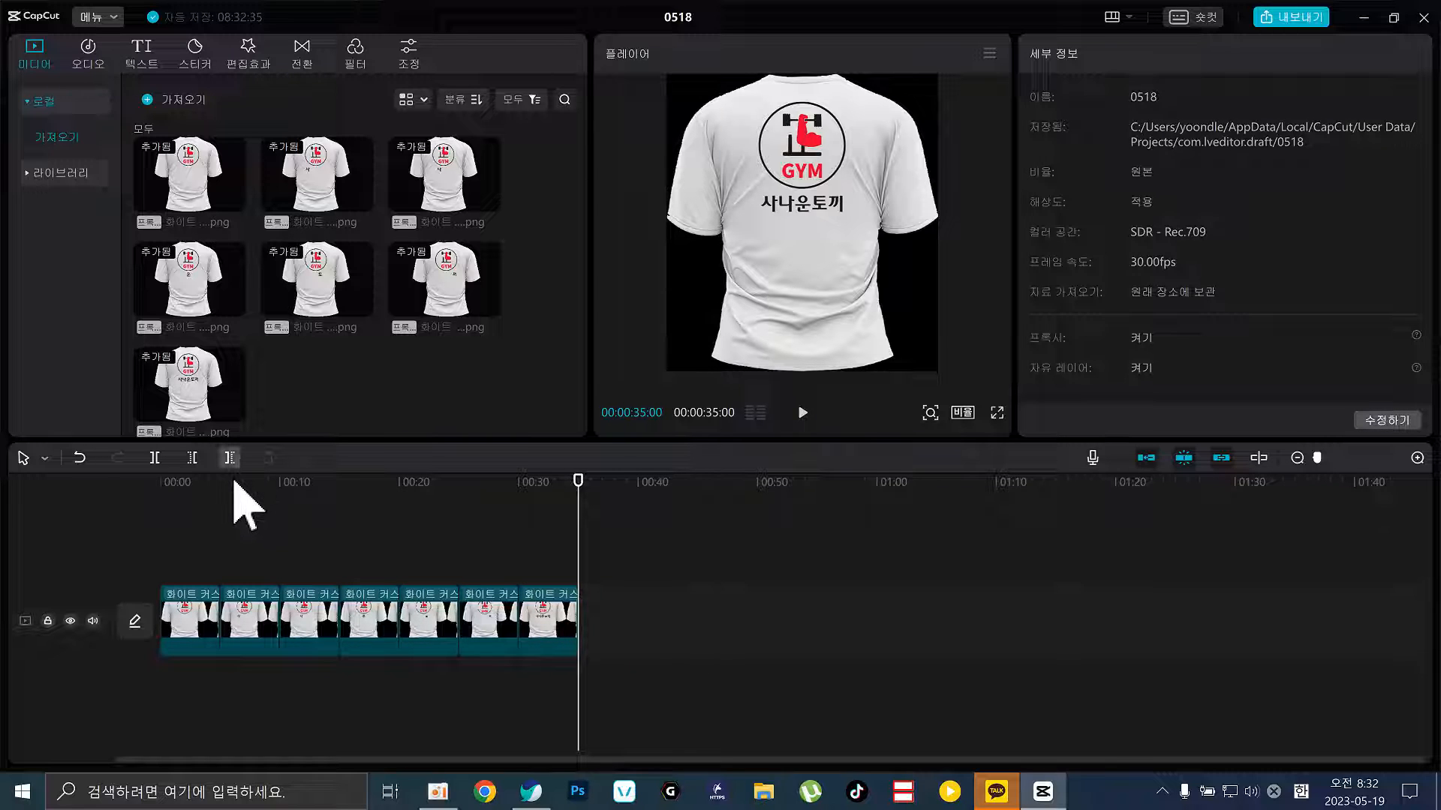
left_click_drag(233, 483, 509, 570)
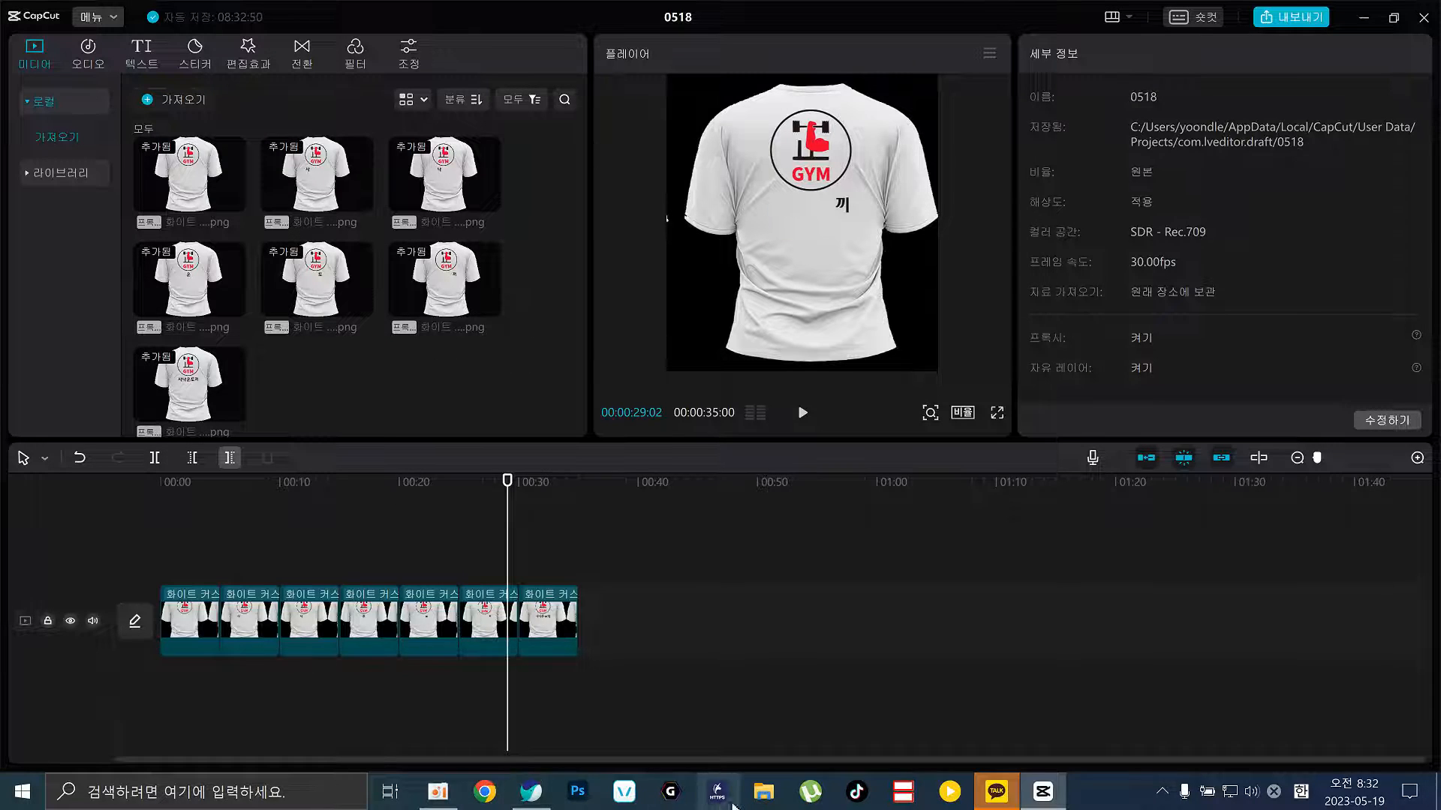
Import 화이트-커스텀-뒷판-7.png into the Media panel through the import dialog
left_click(762, 796)
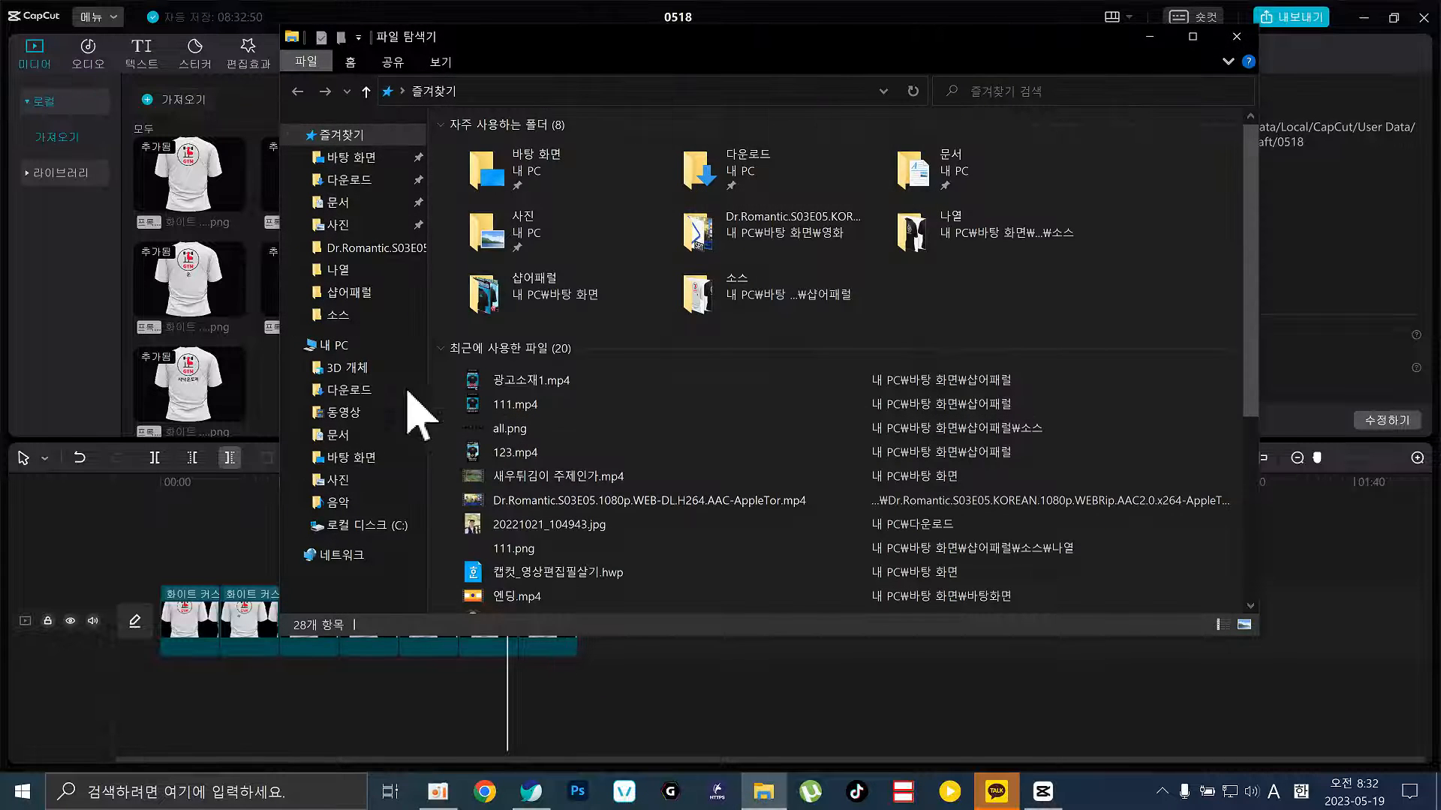
left_click(276, 402)
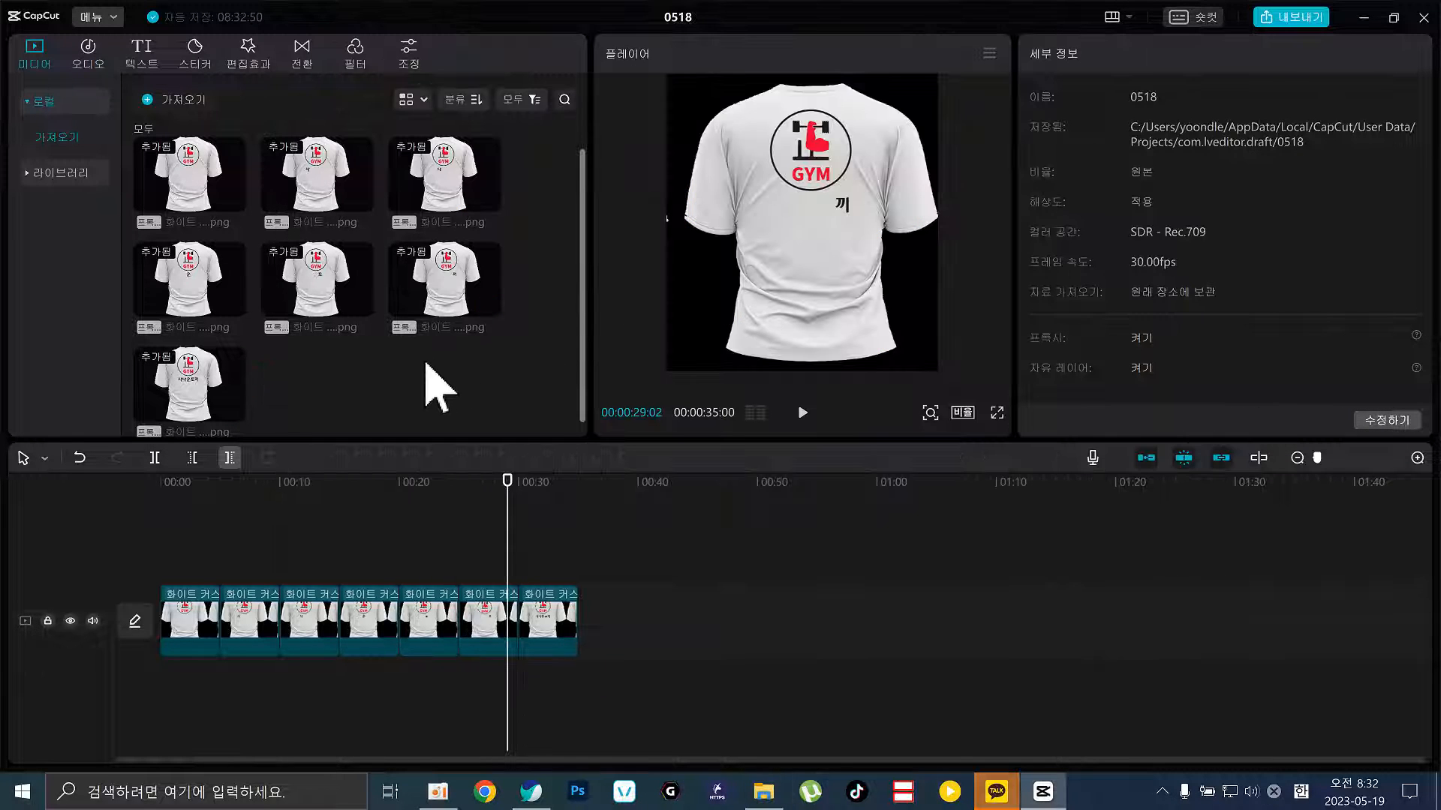
left_click(418, 386)
scroll(435, 379, "down", 1)
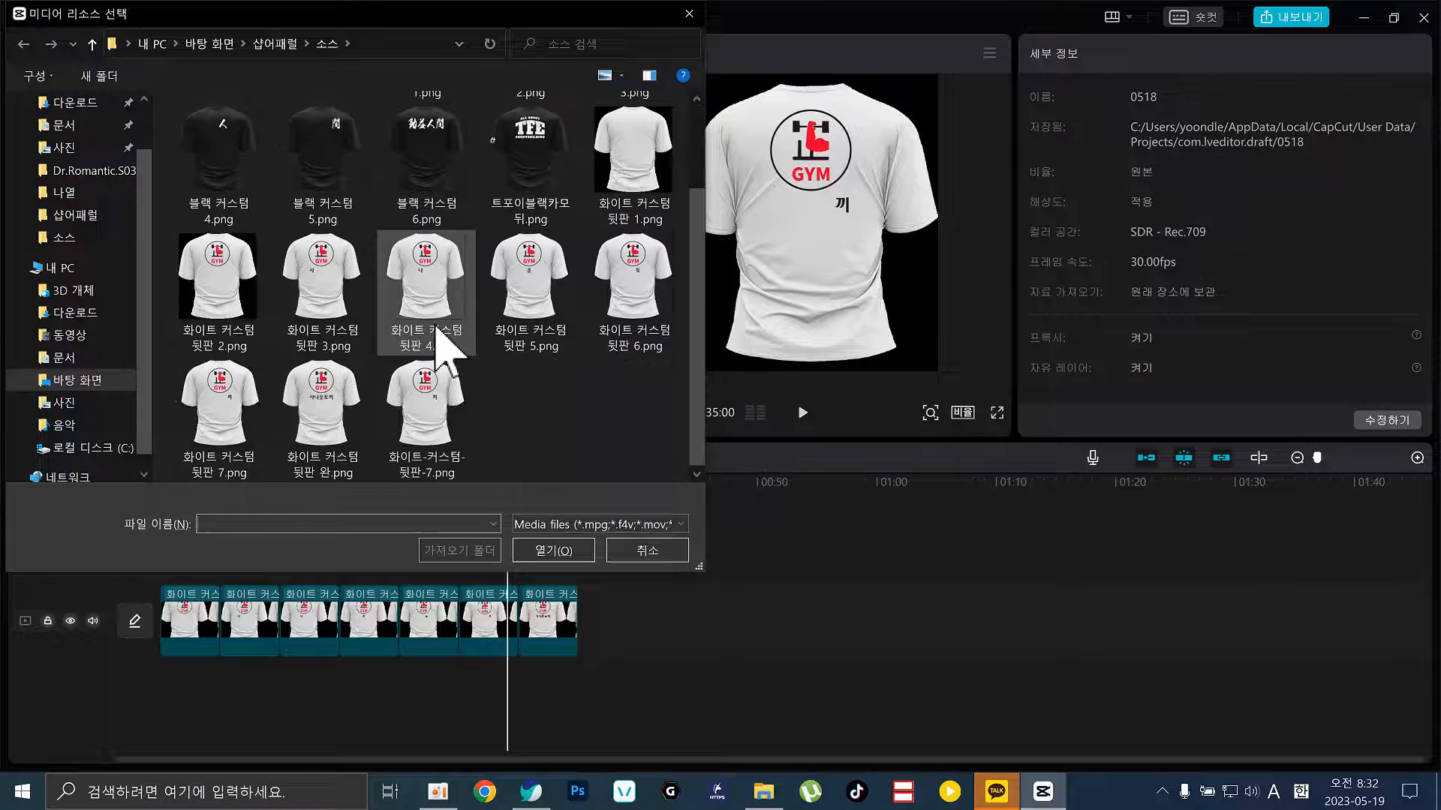
left_click(421, 409)
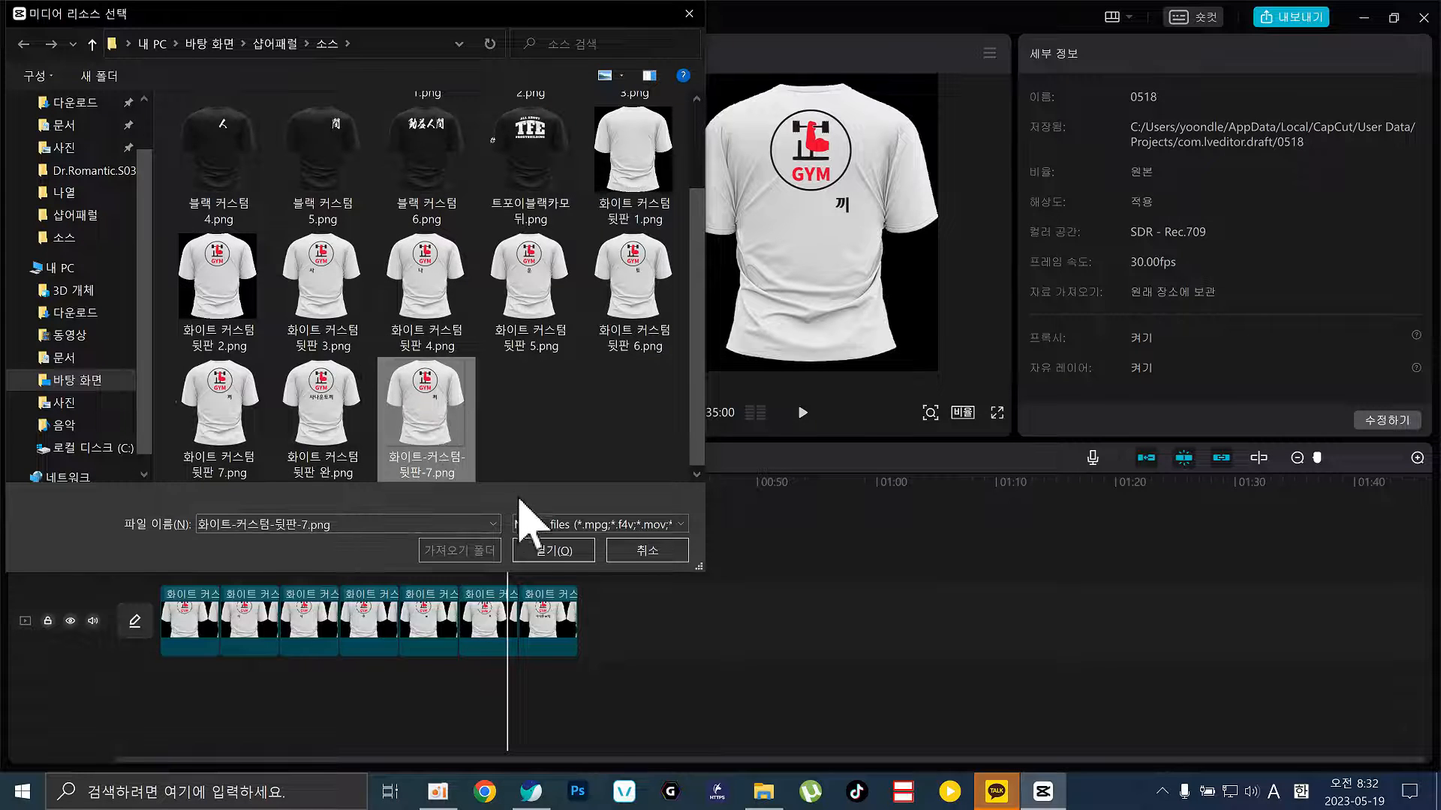
left_click(554, 554)
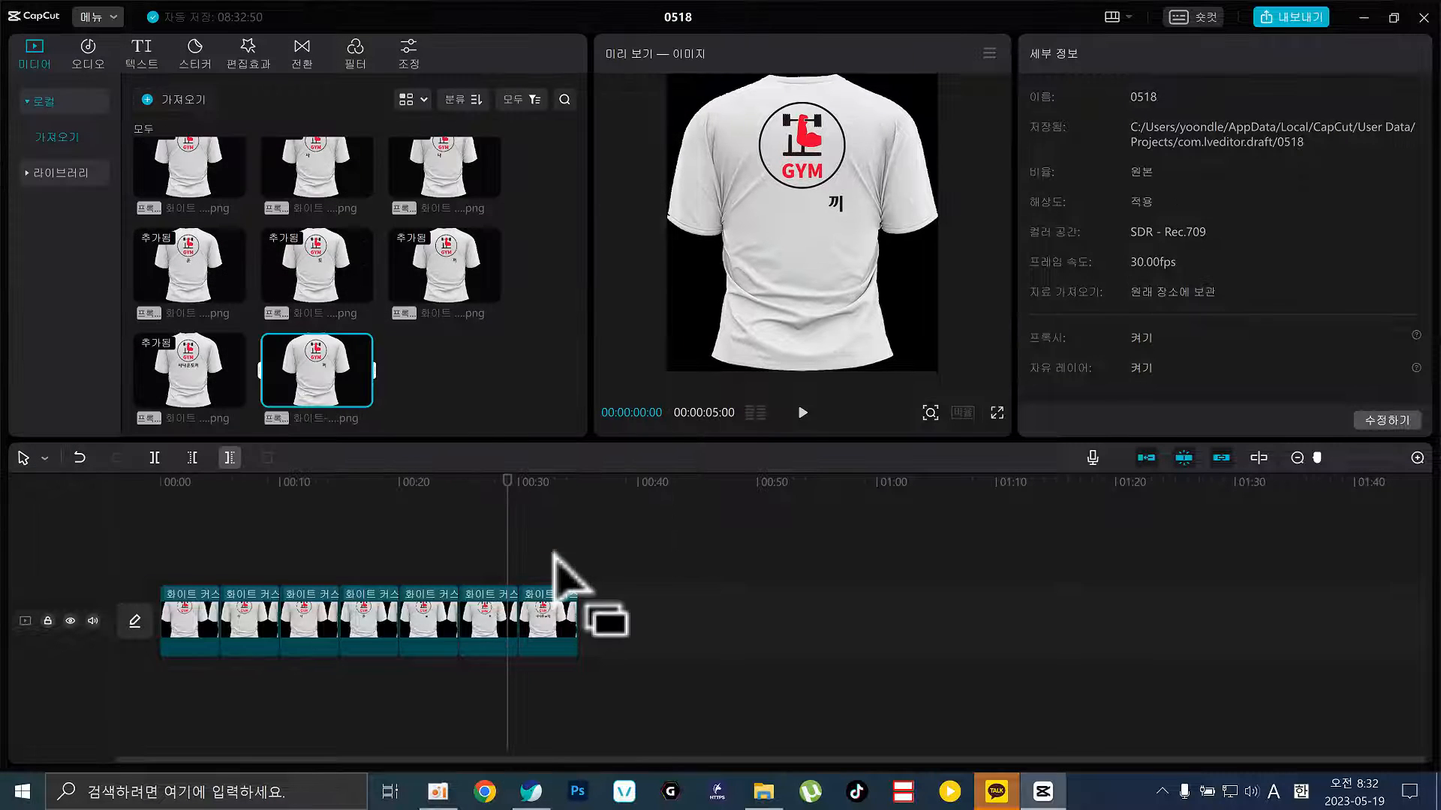
left_click(431, 601)
left_click(449, 489)
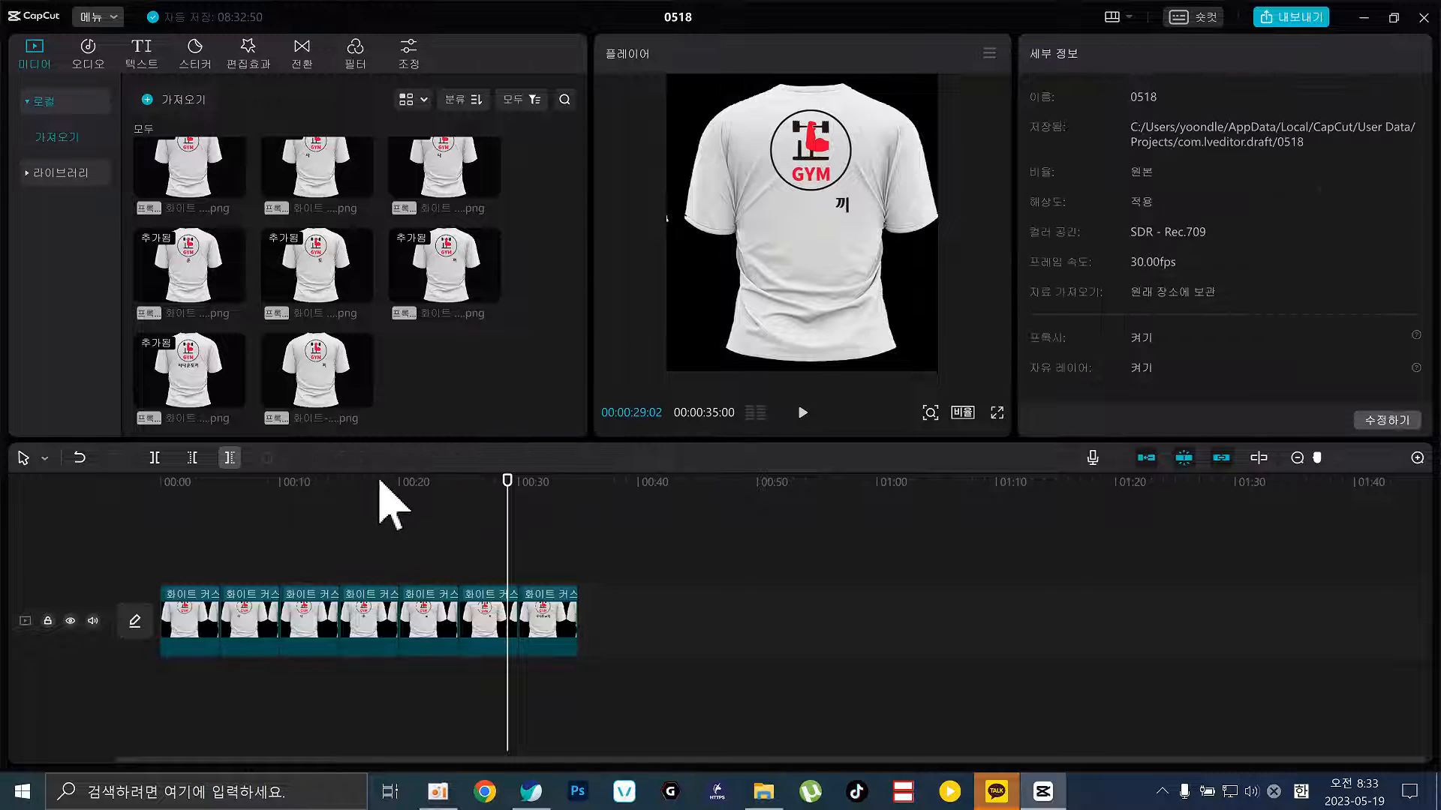
Replace a timeline clip with the newly imported shirt image via 클립 교체
left_click_drag(379, 482, 510, 531)
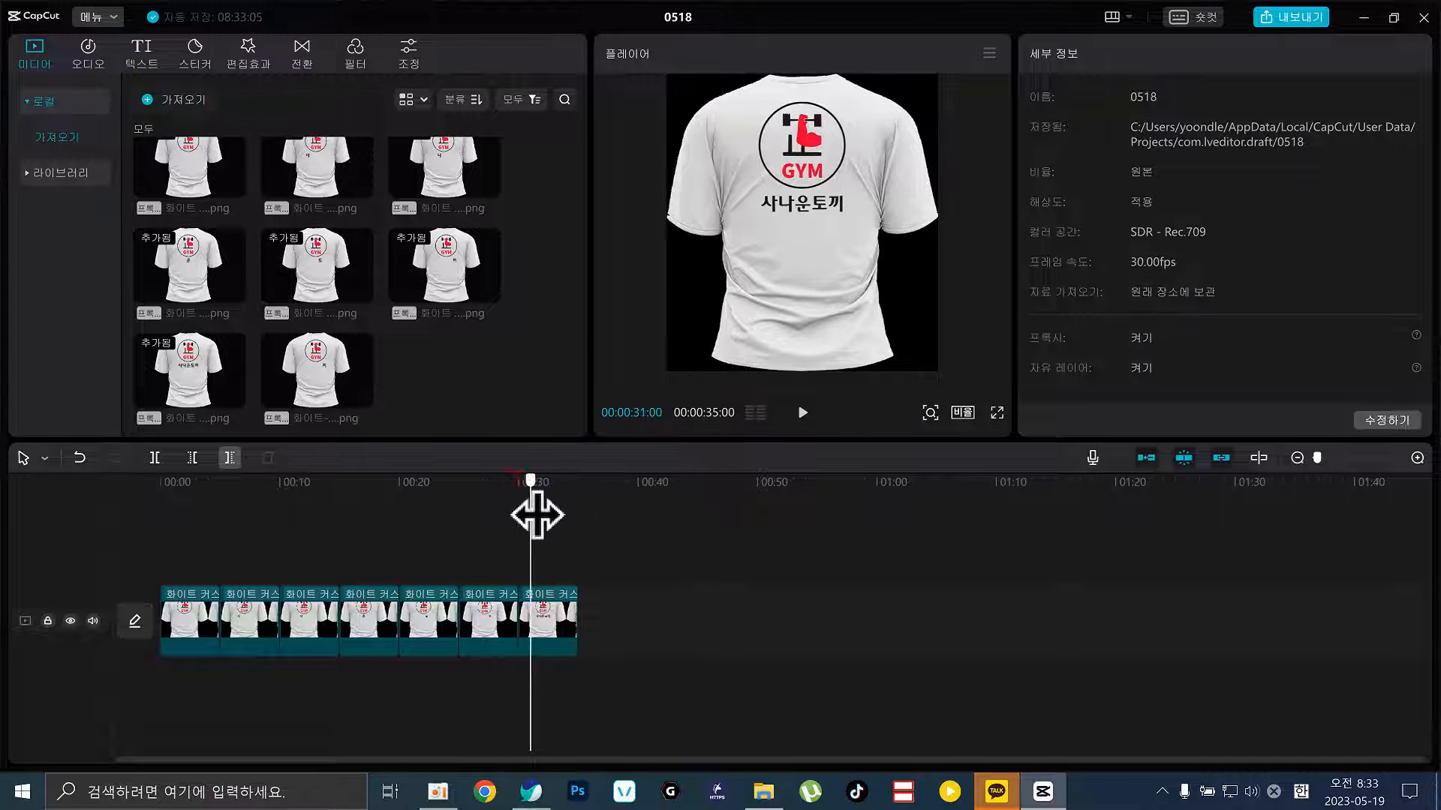
left_click(316, 368)
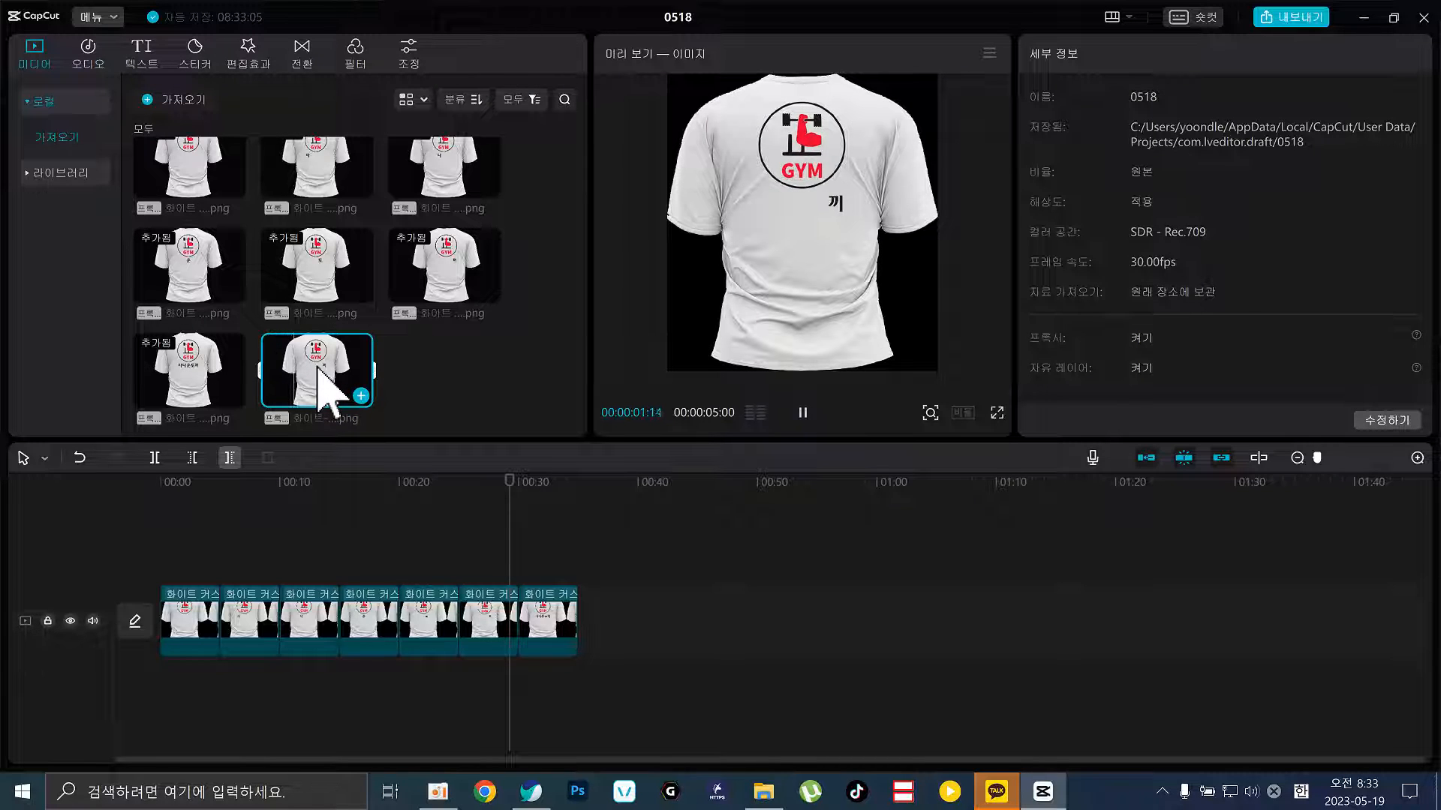
mouse_move(318, 368)
left_mouse_down()
mouse_move(376, 402)
mouse_move(479, 562)
mouse_move(474, 625)
left_mouse_up()
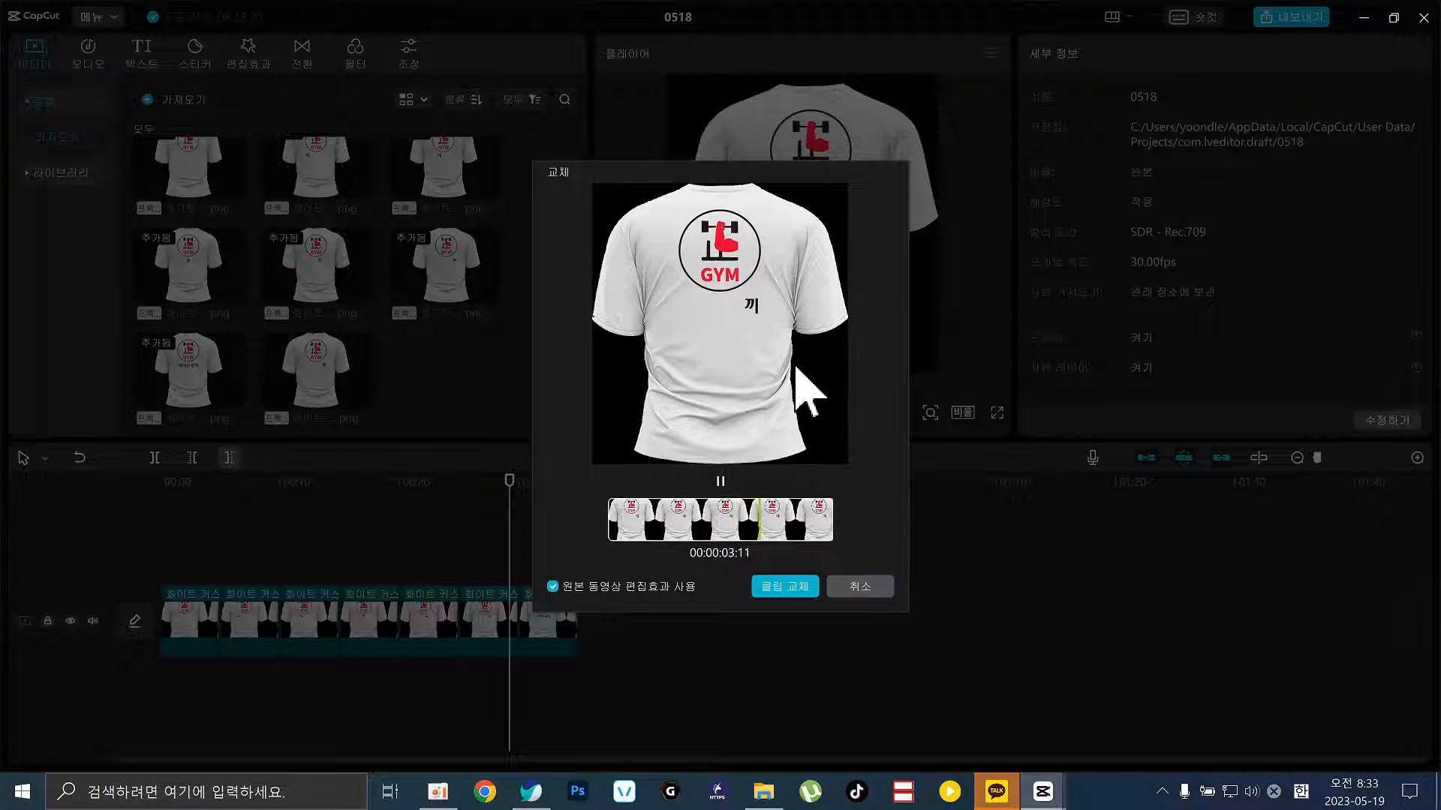
left_click(773, 593)
left_click(441, 519)
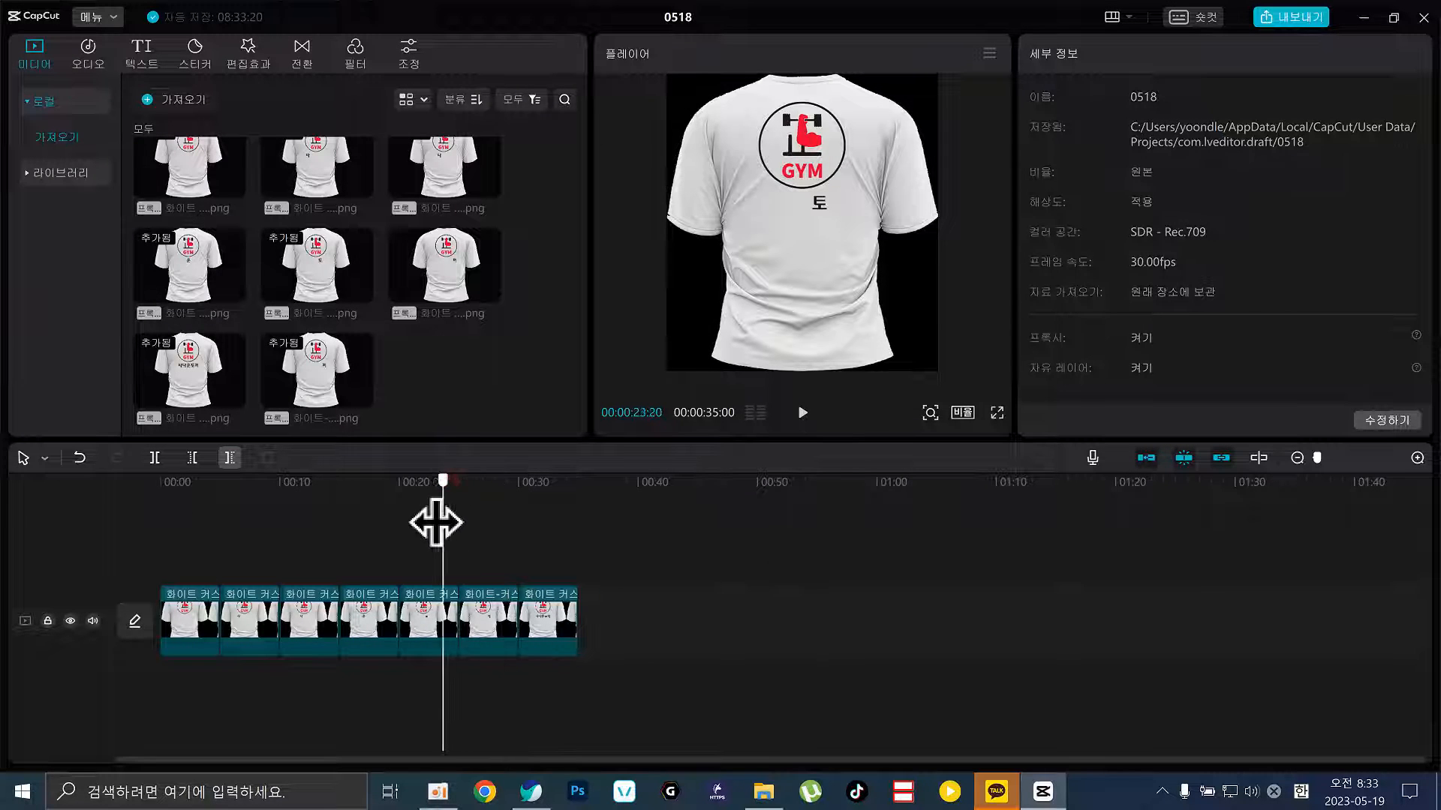
left_click_drag(477, 495, 451, 531)
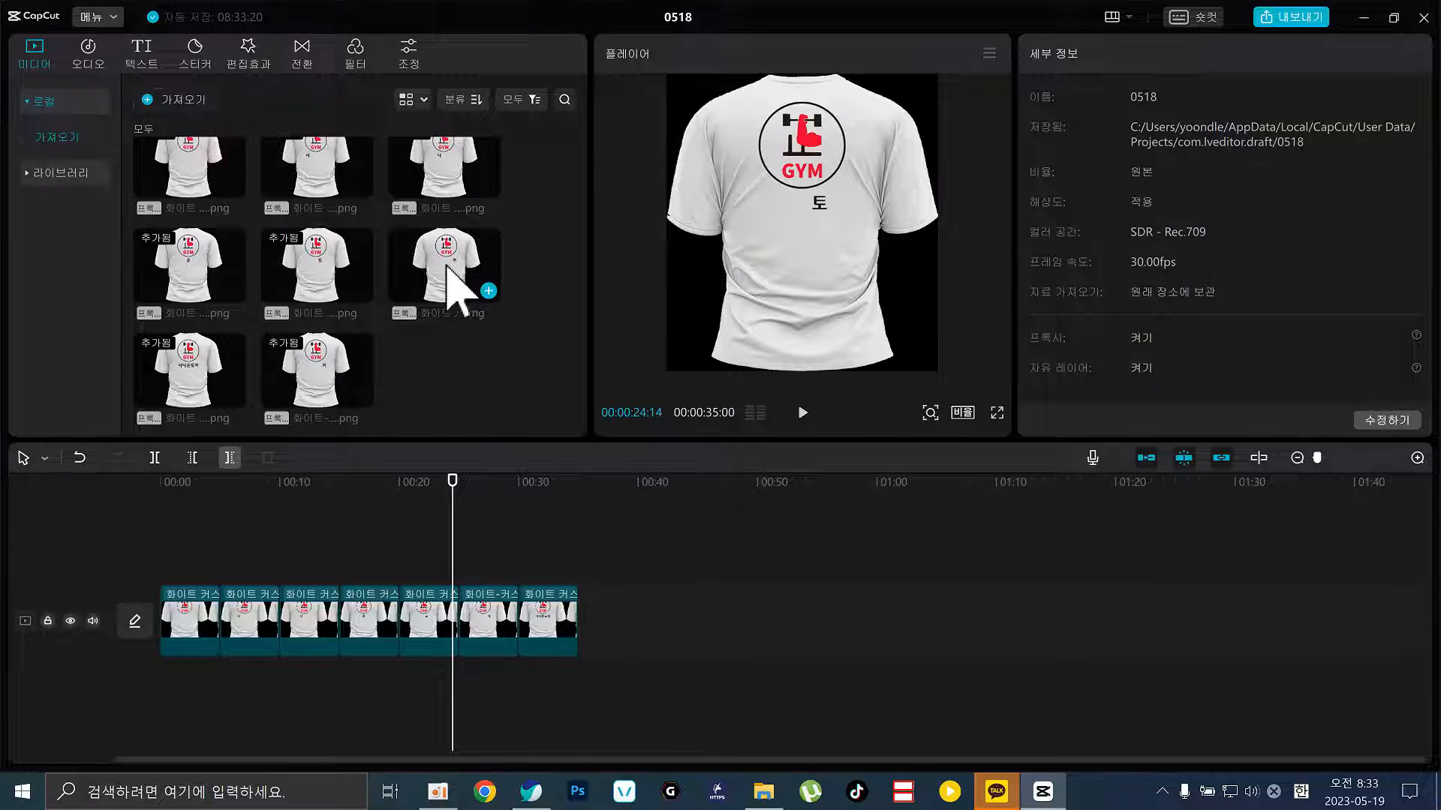
Replace the sixth clip and another clip with library shirt images, then scrub to review
left_click_drag(439, 241, 476, 627)
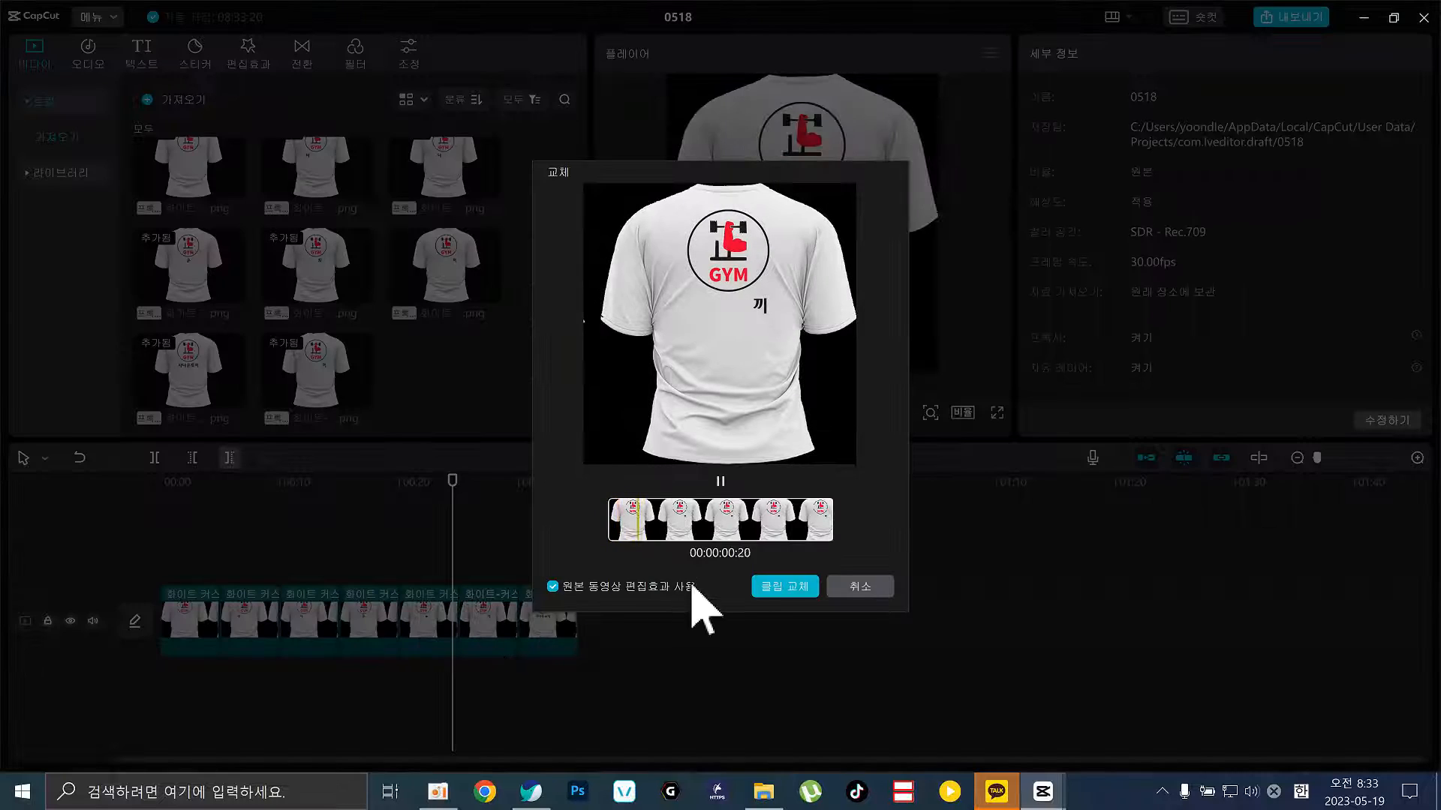
left_click(782, 586)
left_click(497, 516)
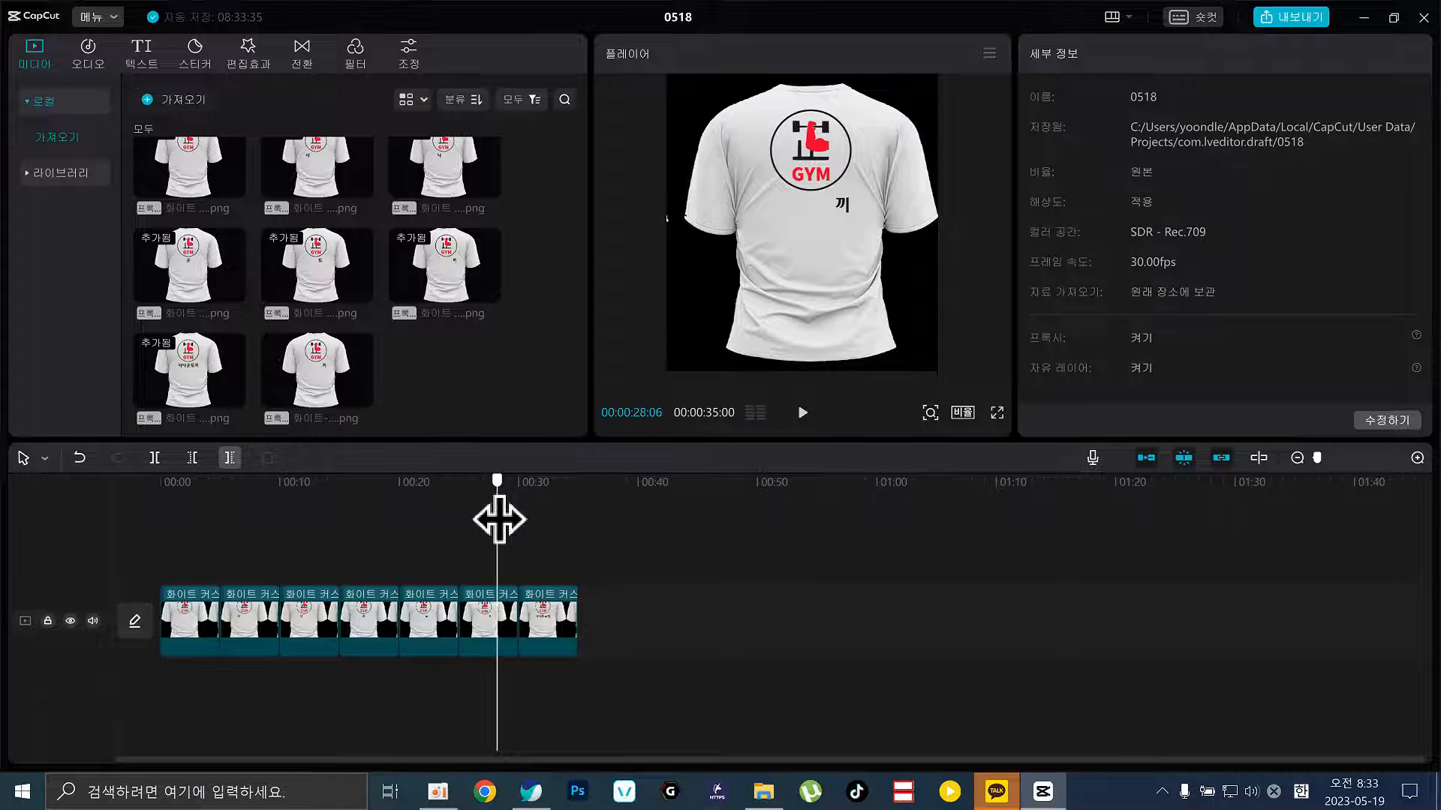
left_click_drag(322, 379, 481, 609)
left_click(773, 592)
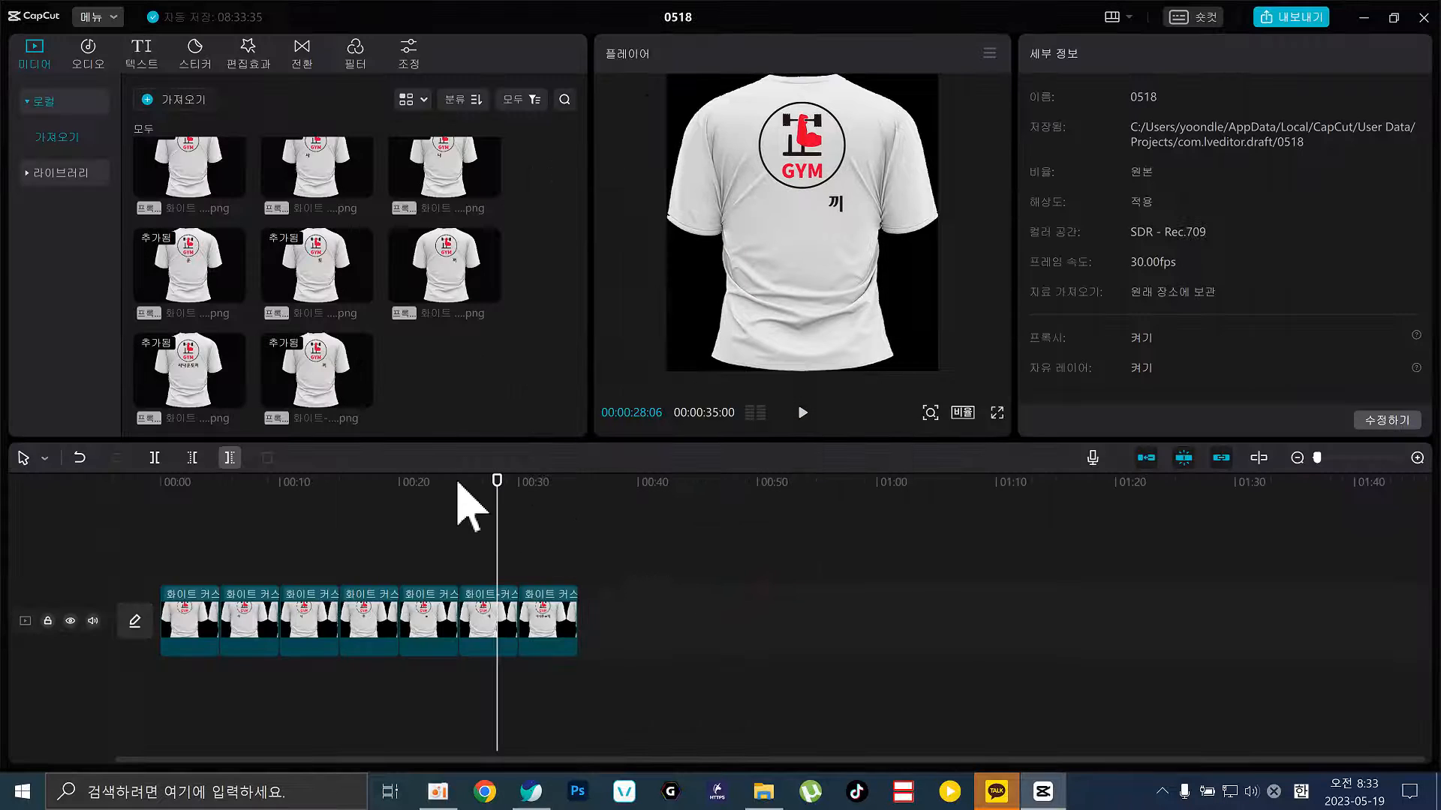
left_click_drag(466, 505, 437, 525)
left_click_drag(210, 488, 418, 571)
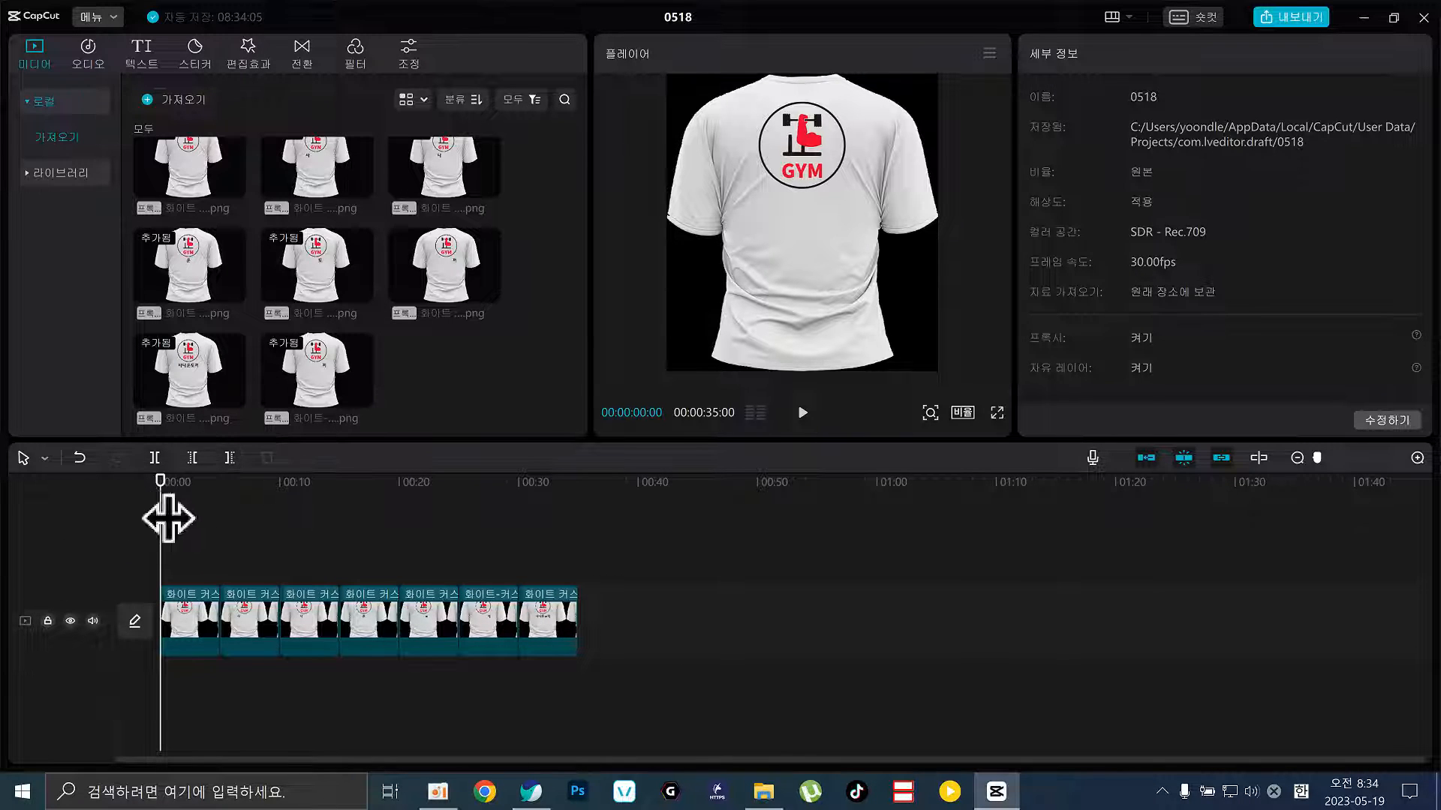
mouse_move(167, 518)
left_mouse_down()
mouse_move(203, 521)
mouse_move(190, 521)
left_mouse_up()
left_click(192, 633)
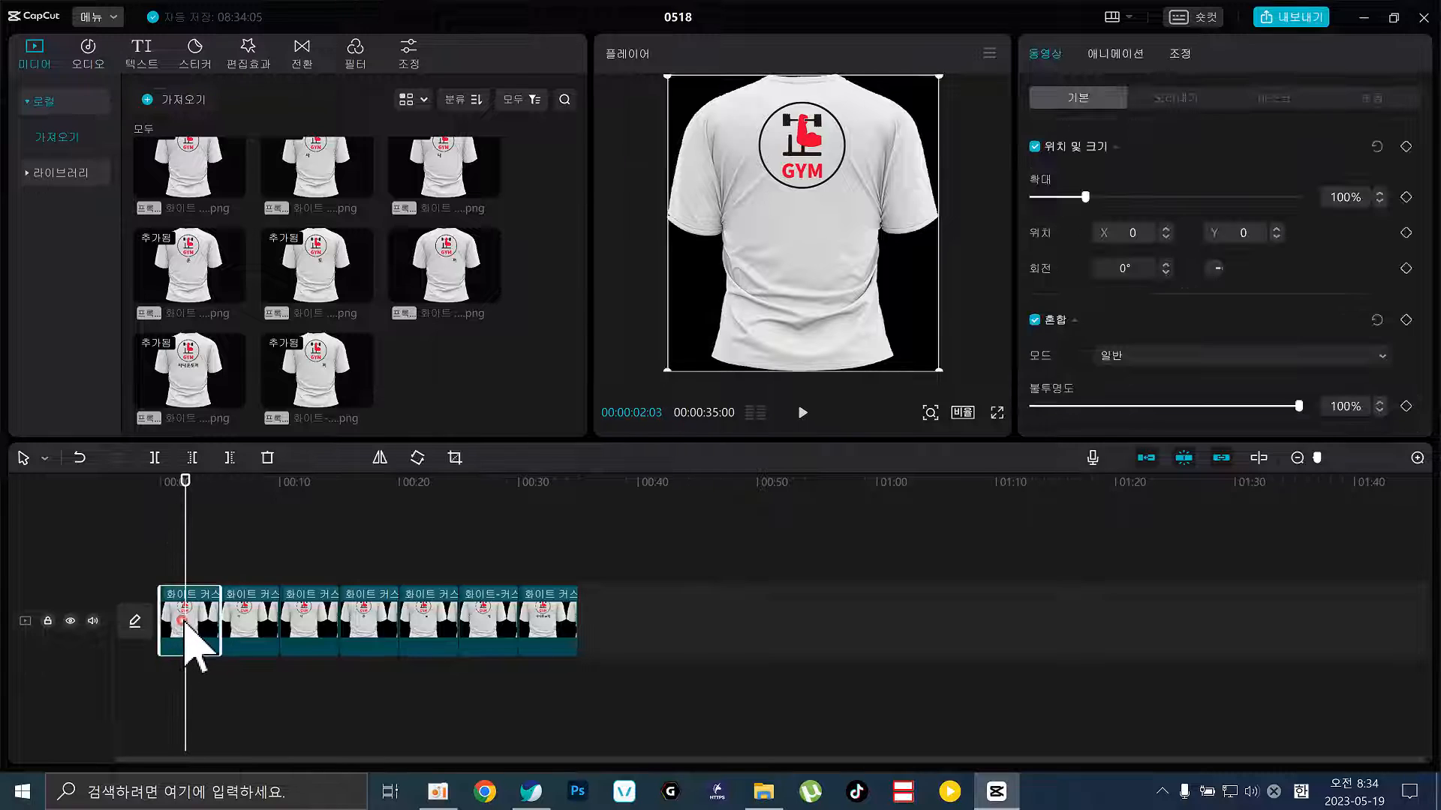
left_click(246, 621)
left_click(315, 619)
left_click(365, 615)
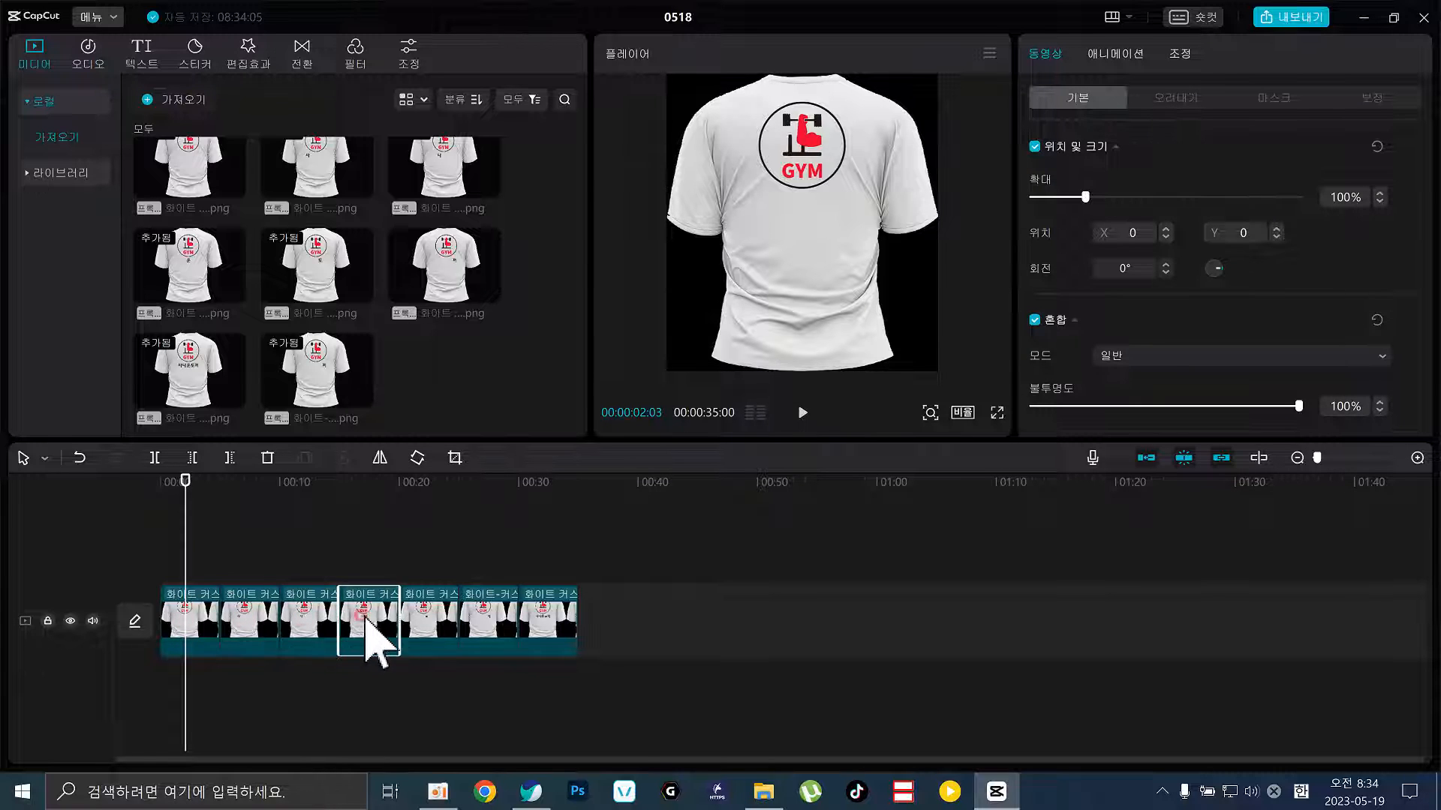
left_click(438, 627)
left_click(498, 638)
left_click(556, 638)
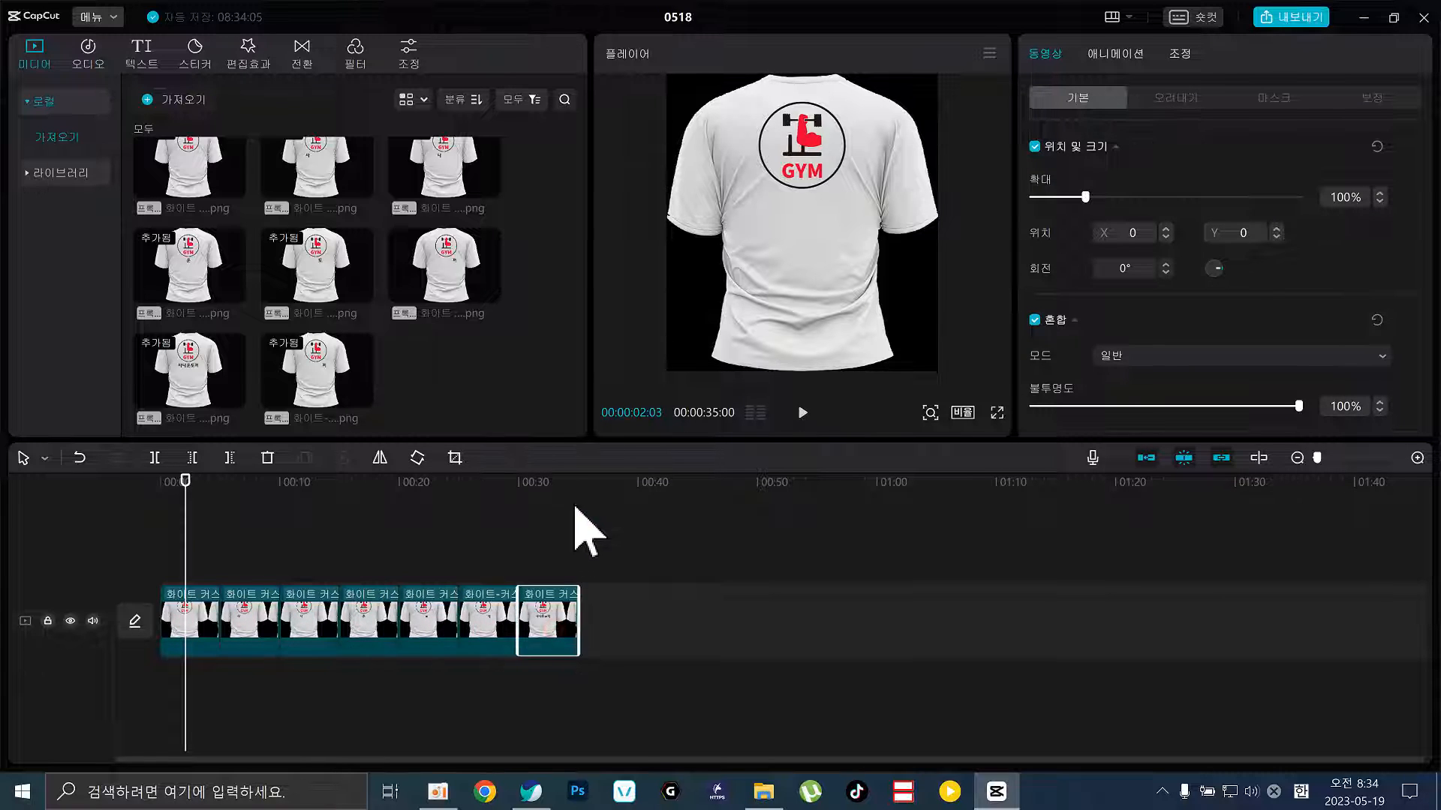
left_click(555, 483)
left_click_drag(619, 484, 344, 497)
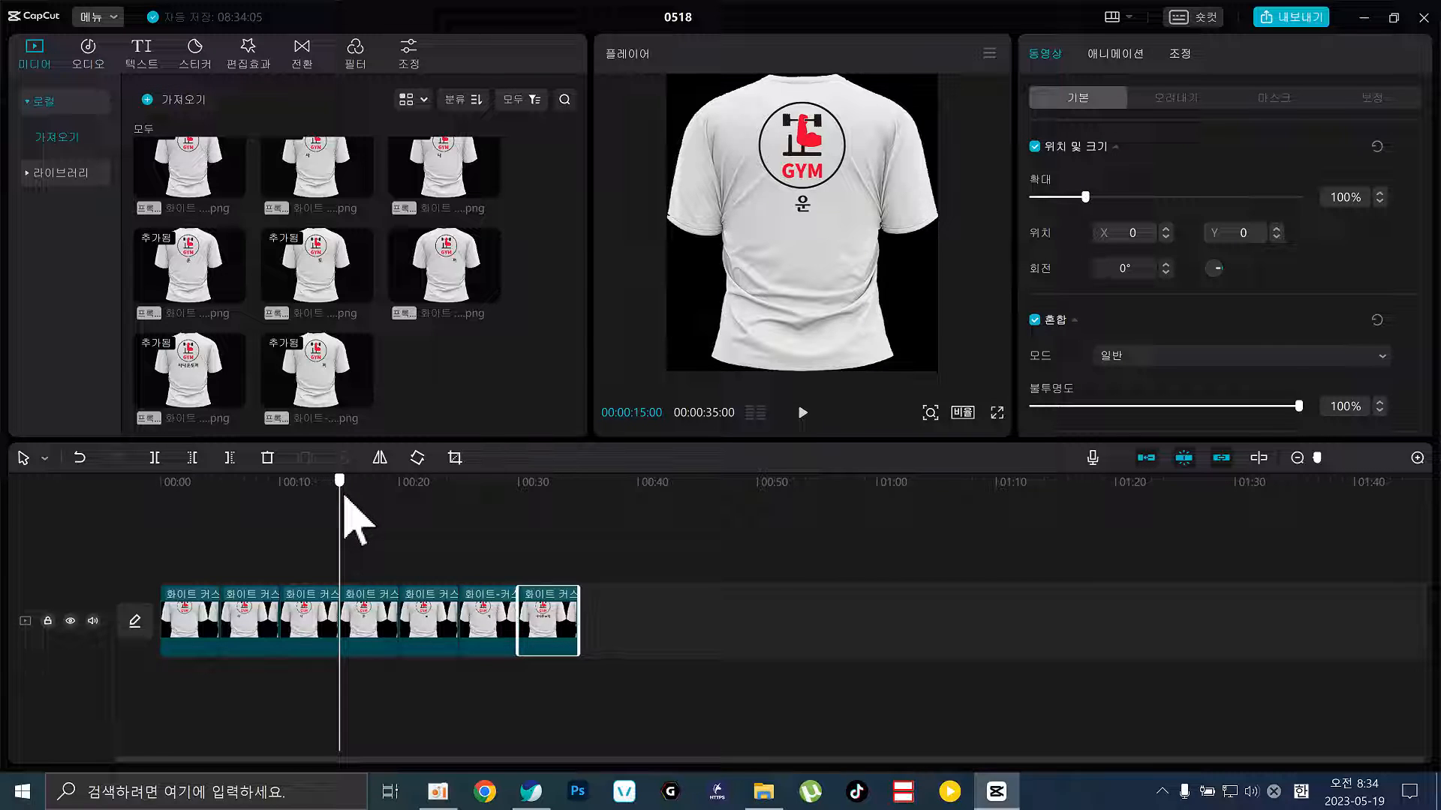
left_click_drag(661, 594, 23, 638)
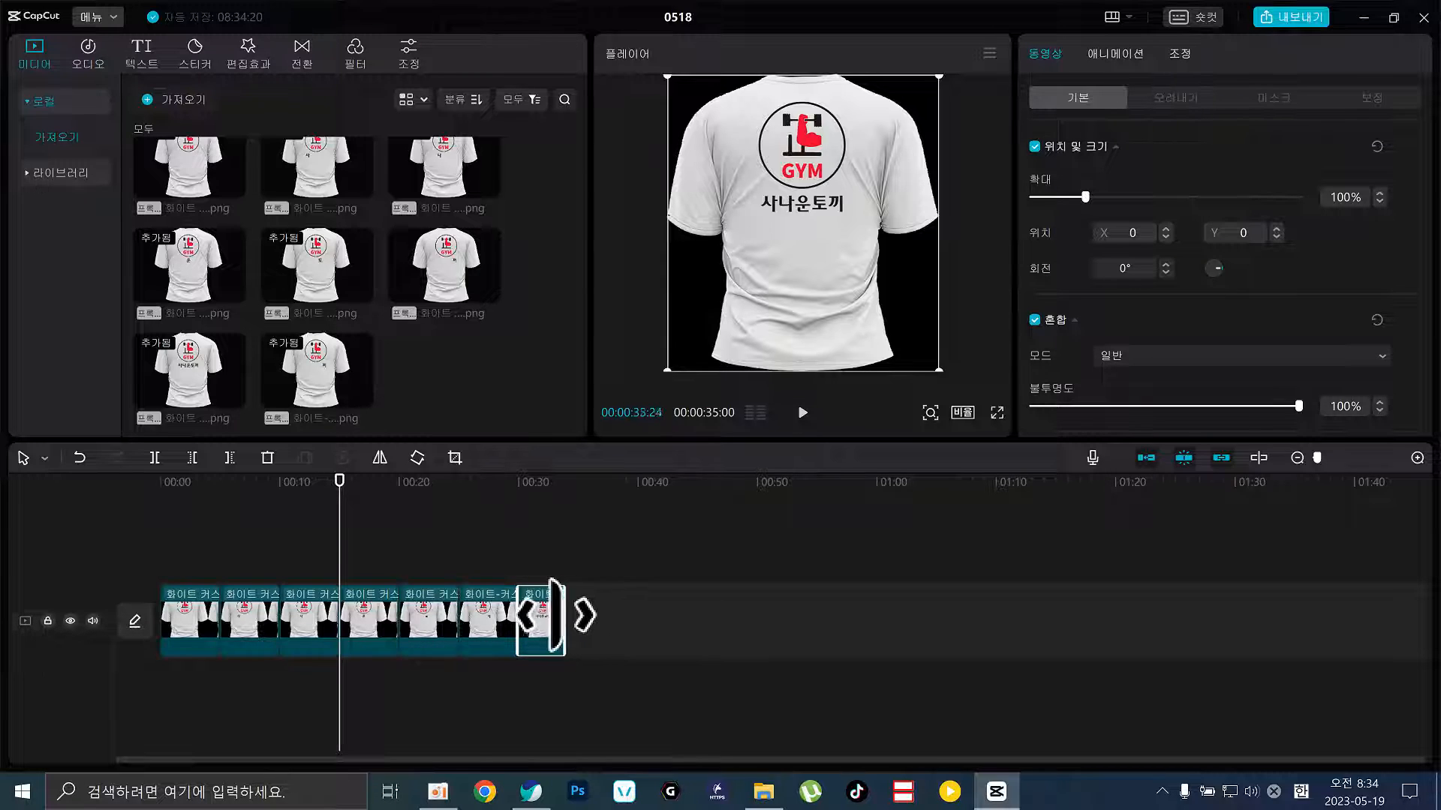
left_click(739, 634)
left_click_drag(739, 632, 138, 682)
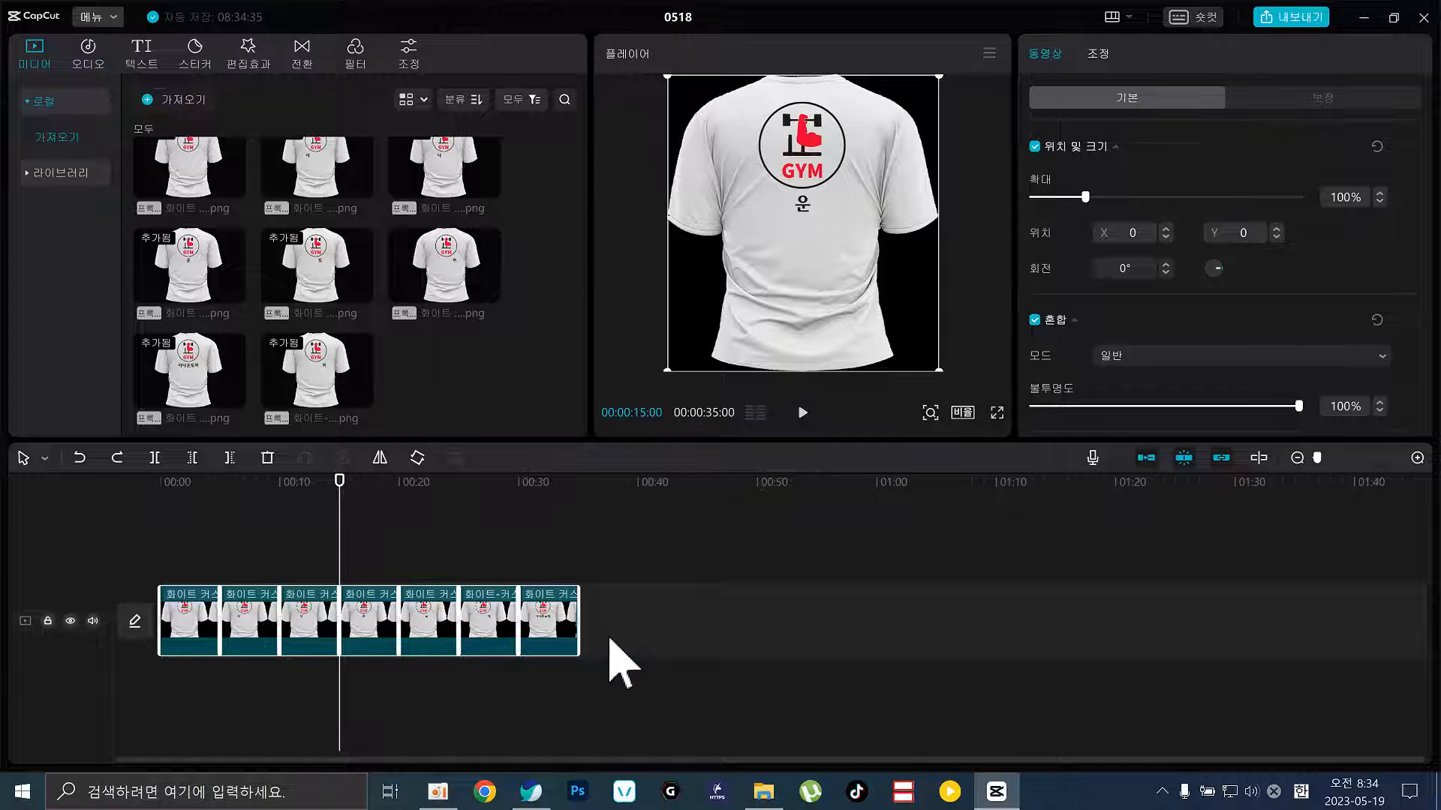
left_click(628, 660)
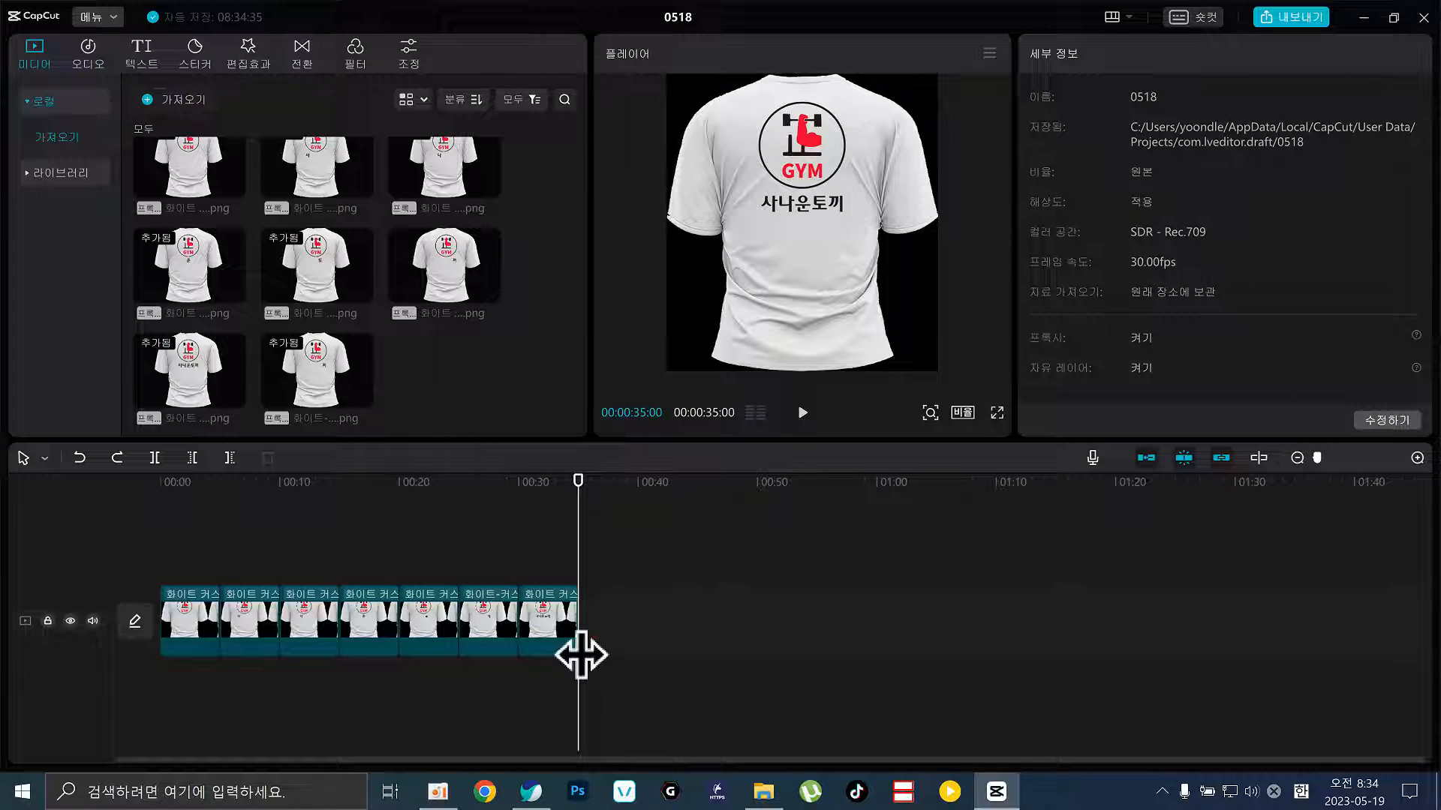
left_click_drag(187, 555, 563, 701)
left_click(559, 608)
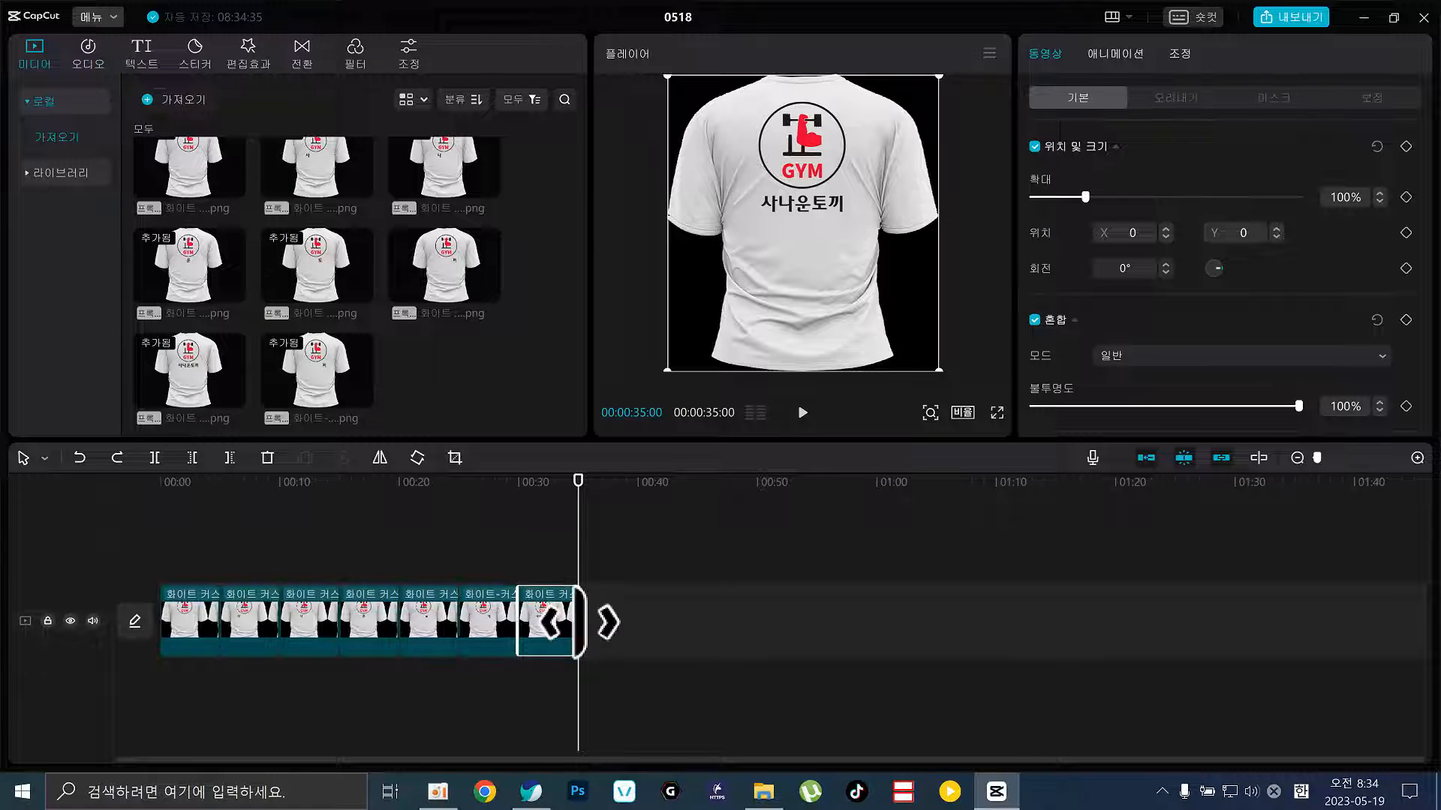
left_click(564, 612)
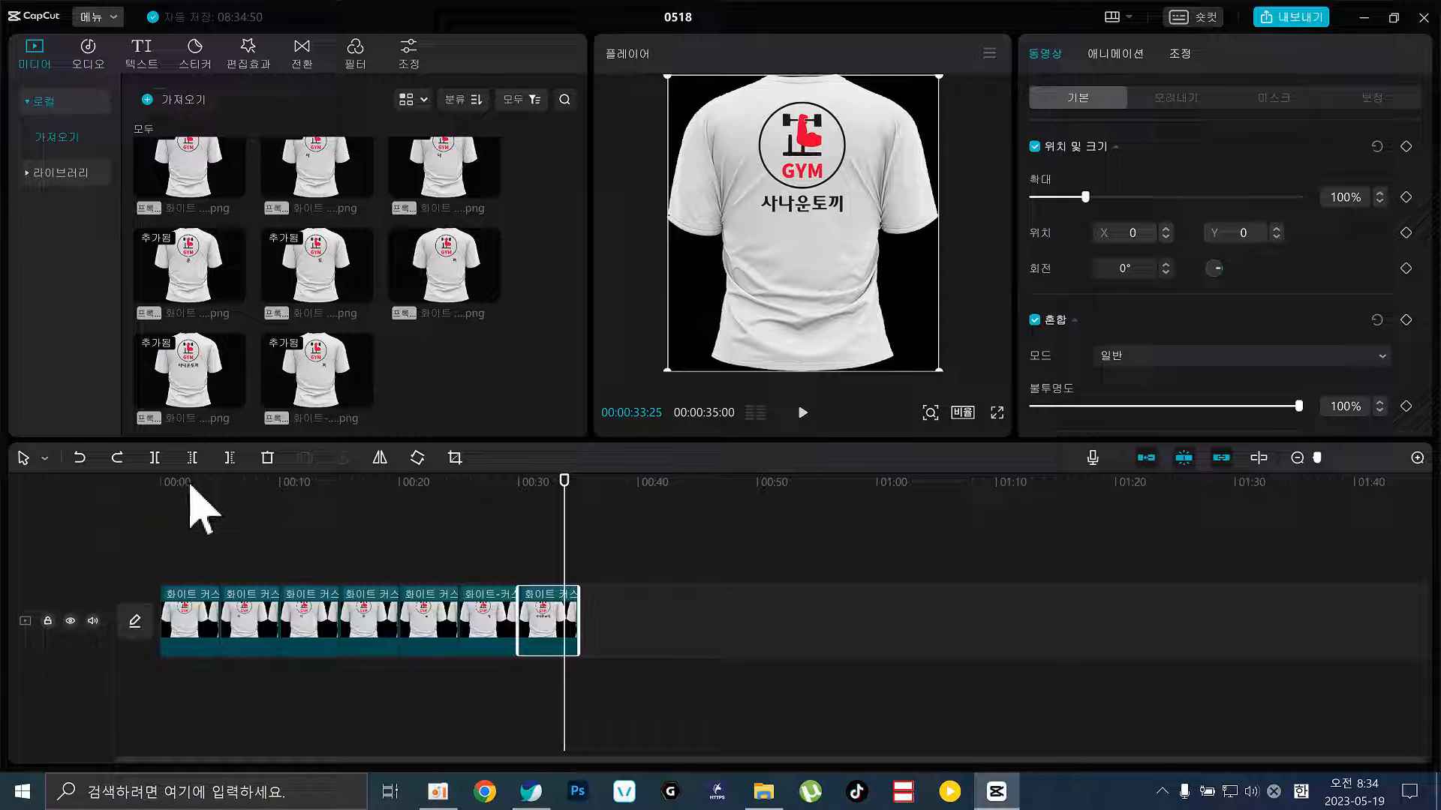
left_click_drag(252, 612, 196, 535)
left_click_drag(252, 694, 235, 565)
left_click_drag(256, 716, 225, 606)
left_click_drag(257, 733, 219, 559)
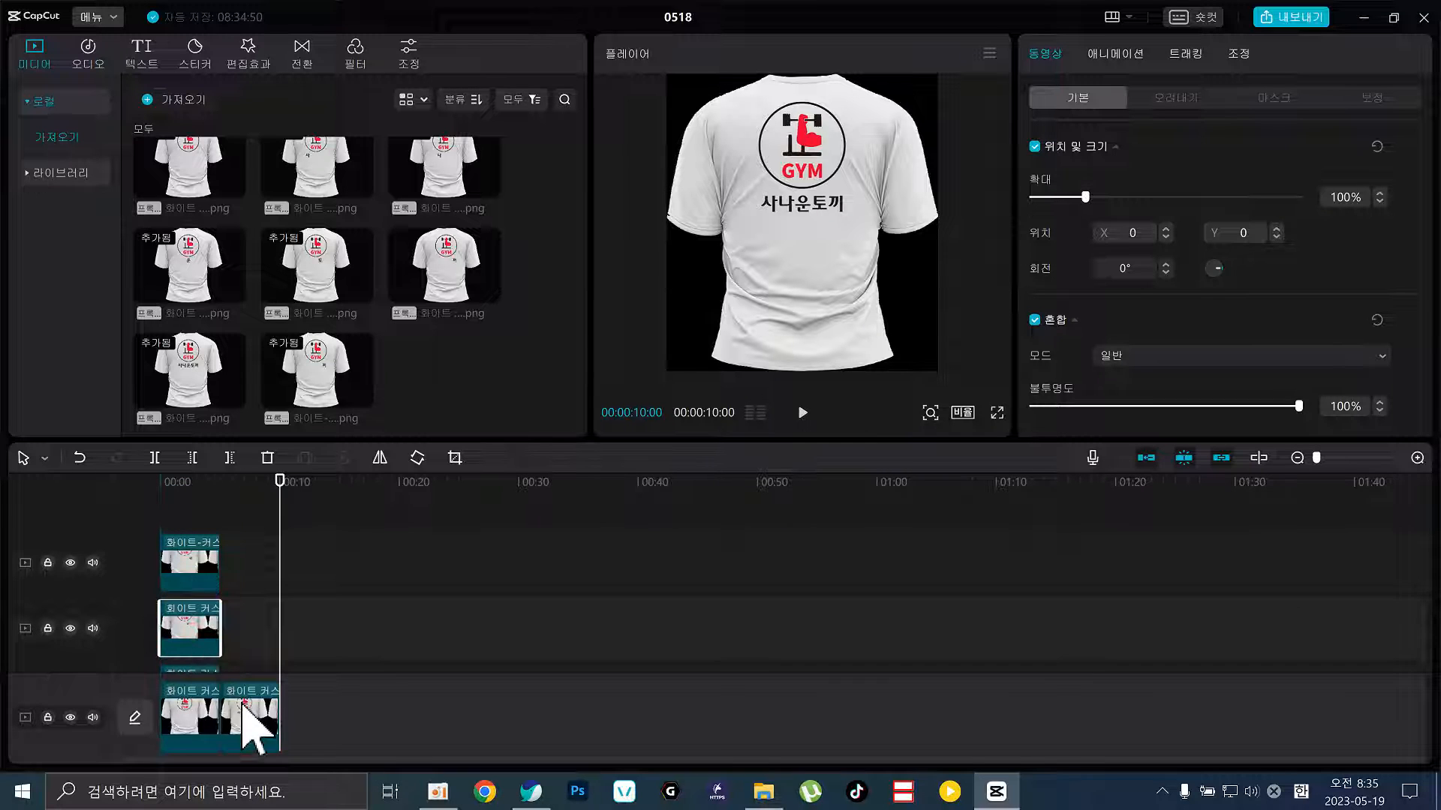
left_click_drag(236, 698, 160, 772)
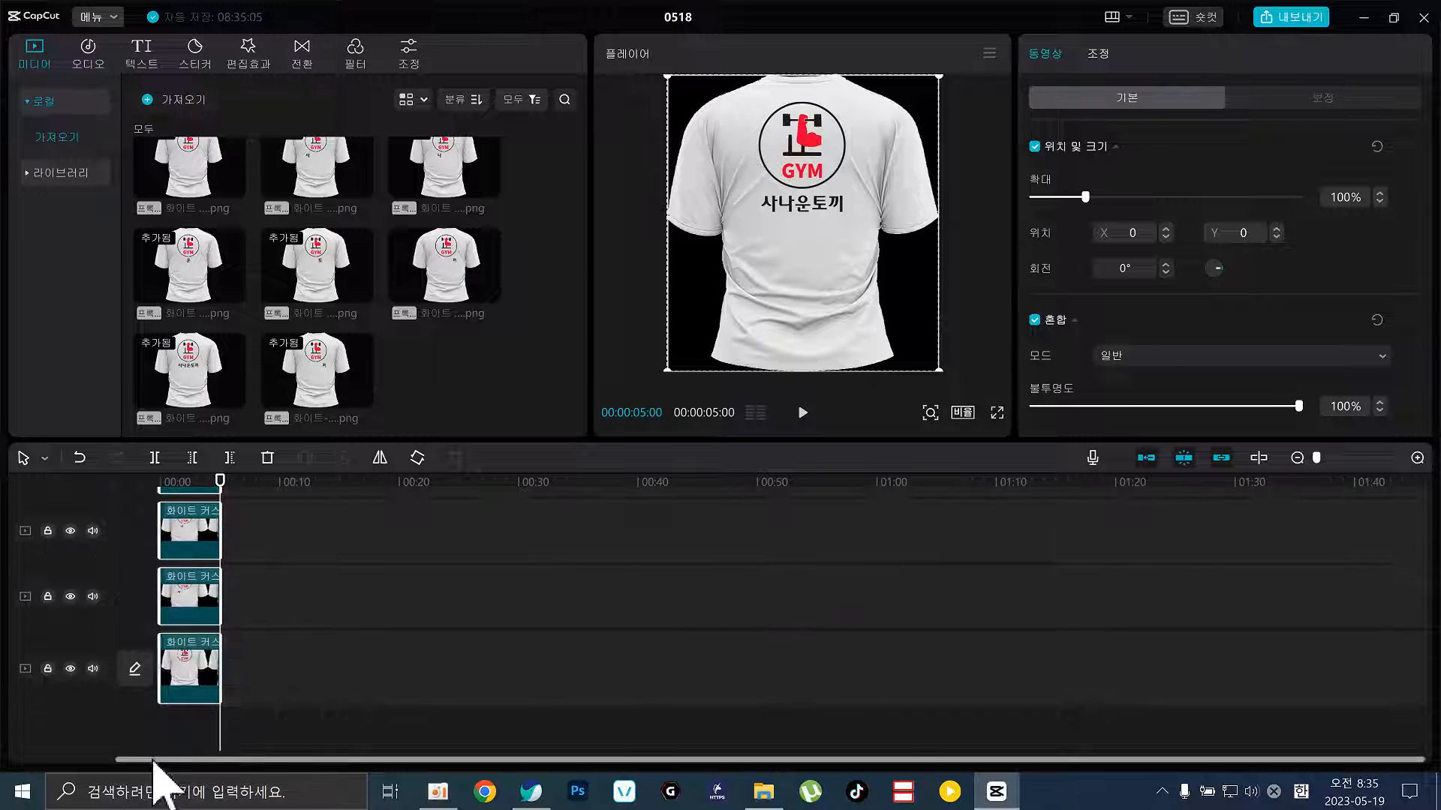
left_click(220, 589)
left_click_drag(220, 589, 198, 589)
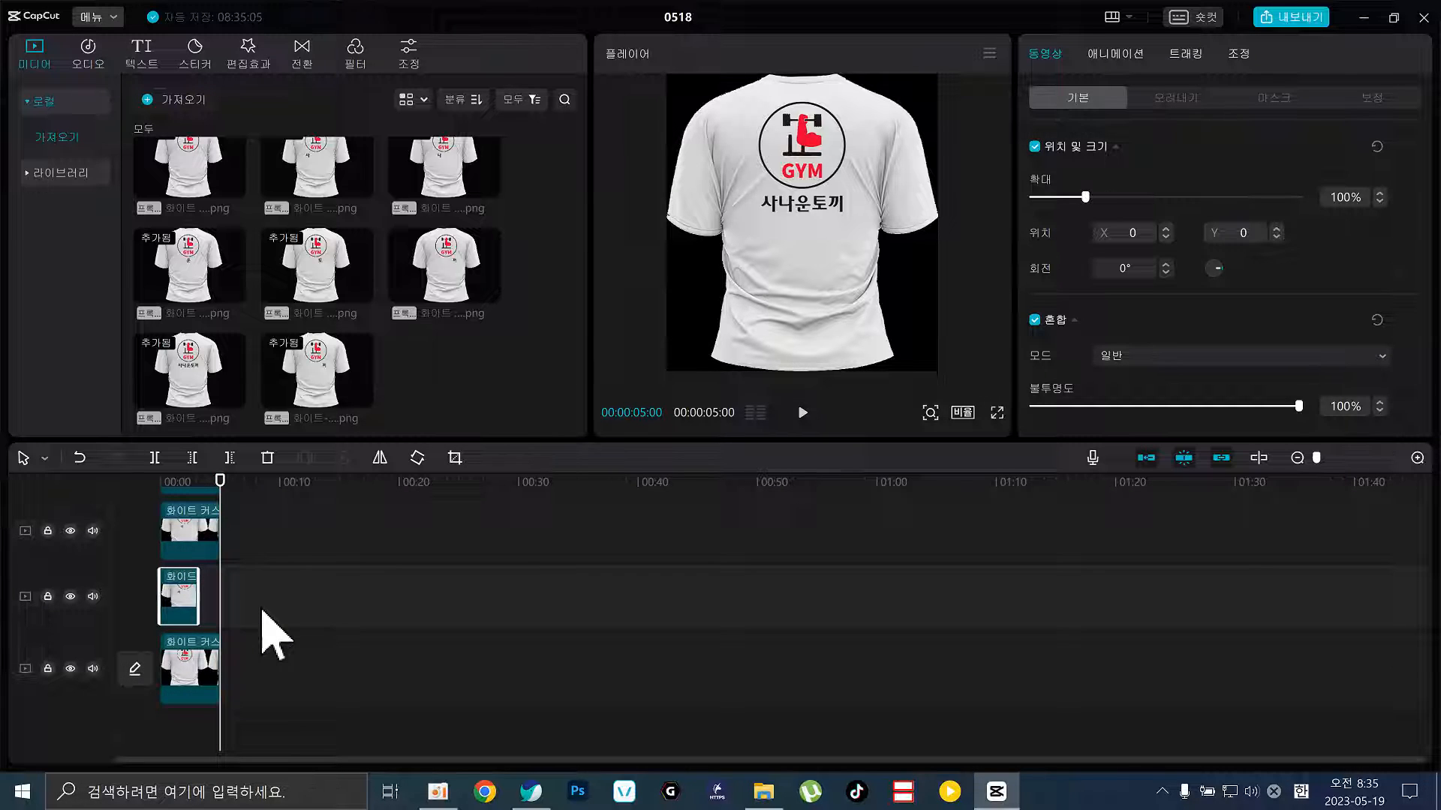
key("ctrl+z")
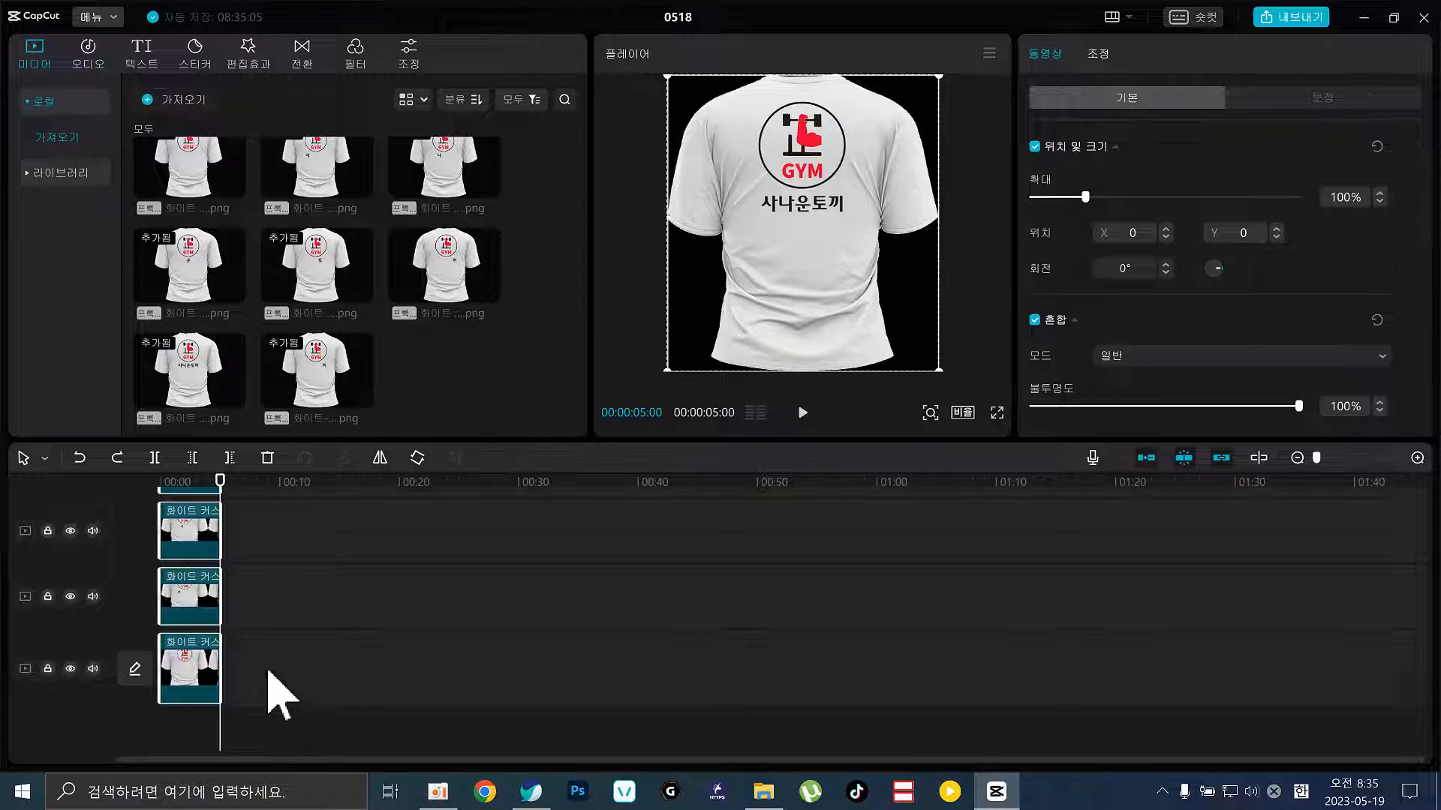
left_click(211, 673)
left_click_drag(211, 674, 197, 676)
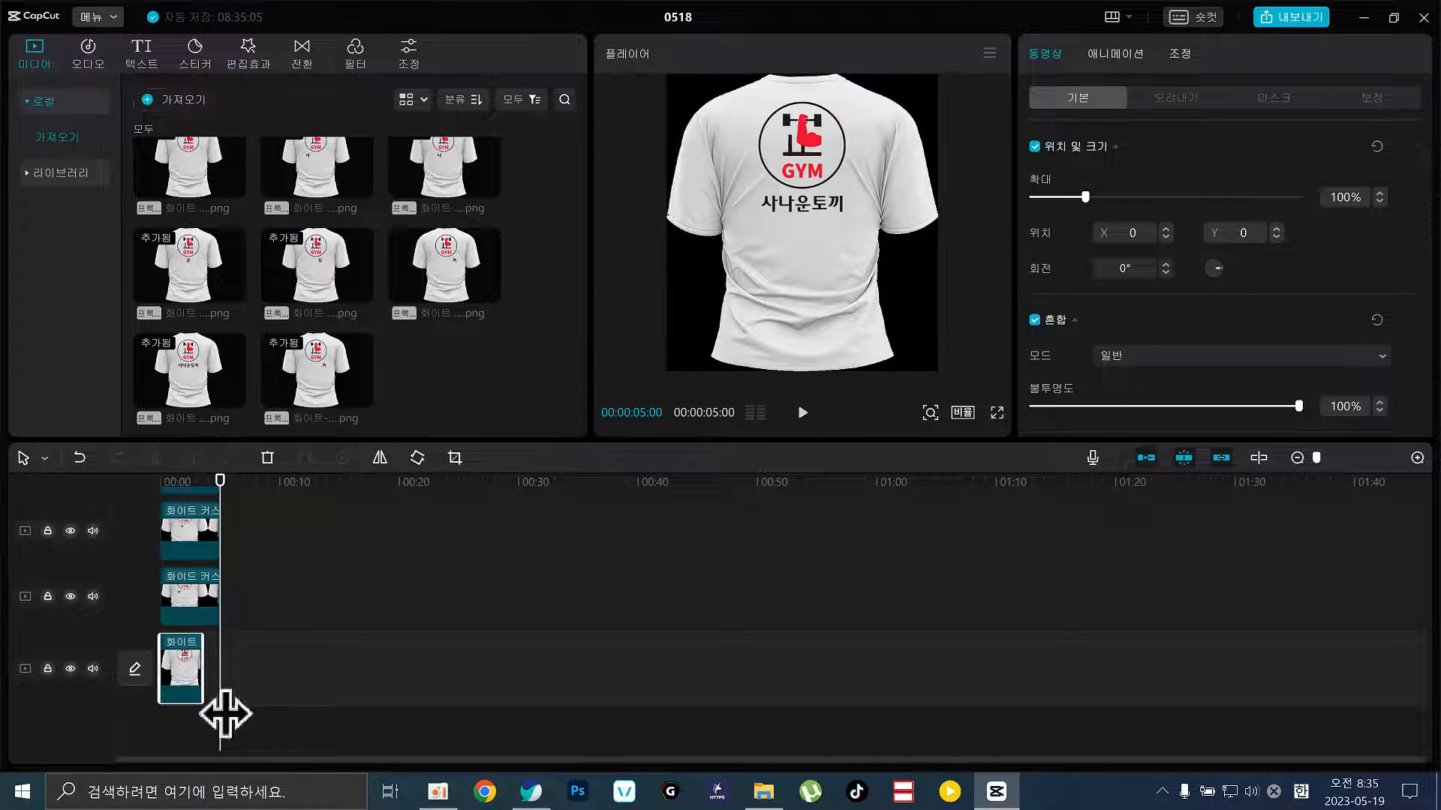
key("ctrl+z")
key("ctrl+z")
key("ctrl+z")
key("ctrl+z")
key("ctrl+z")
key("ctrl+z")
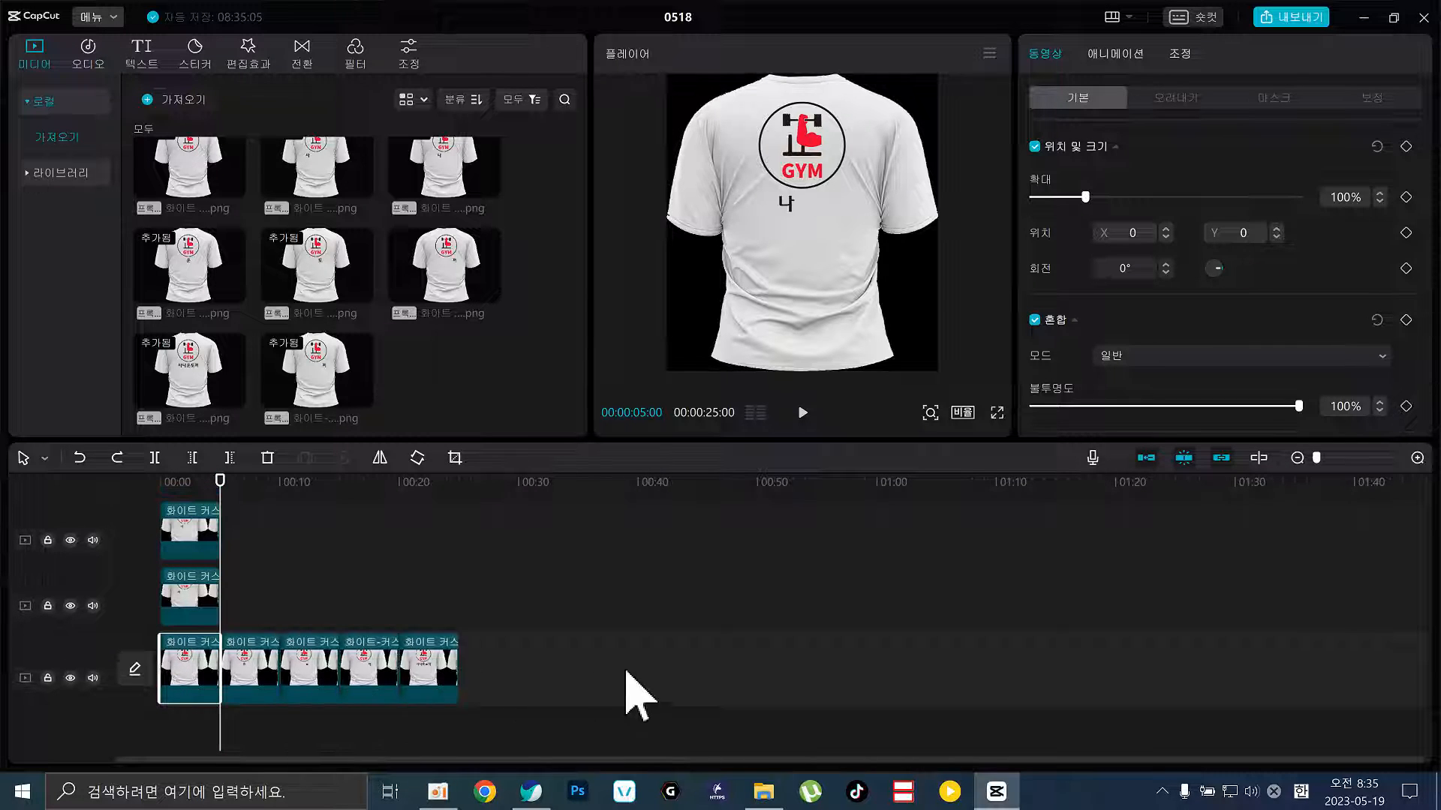
left_click_drag(729, 634, 117, 655)
left_click(659, 685)
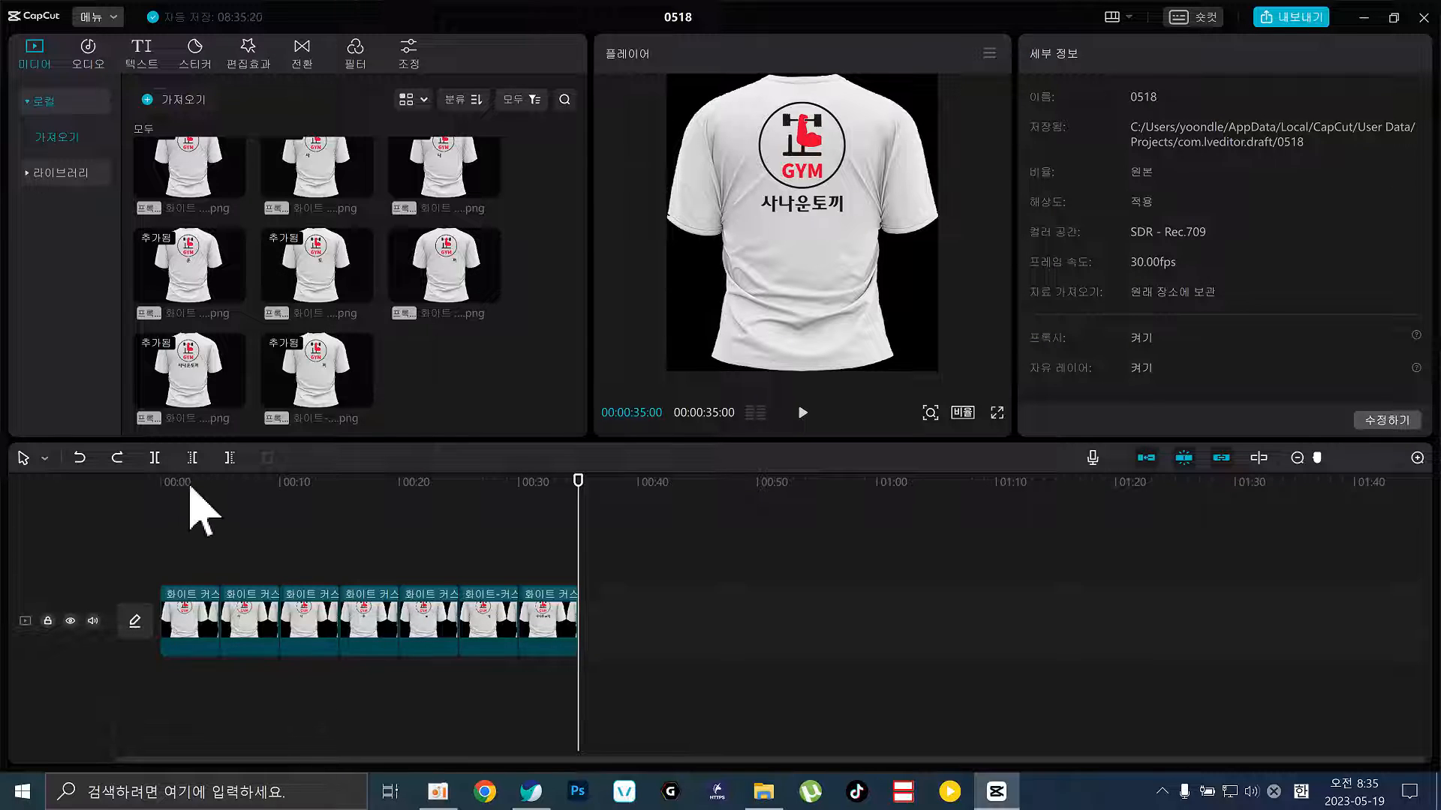
Trim the first shirt clip, then marquee-select every clip on the track and delete them
left_click_drag(190, 491, 178, 523)
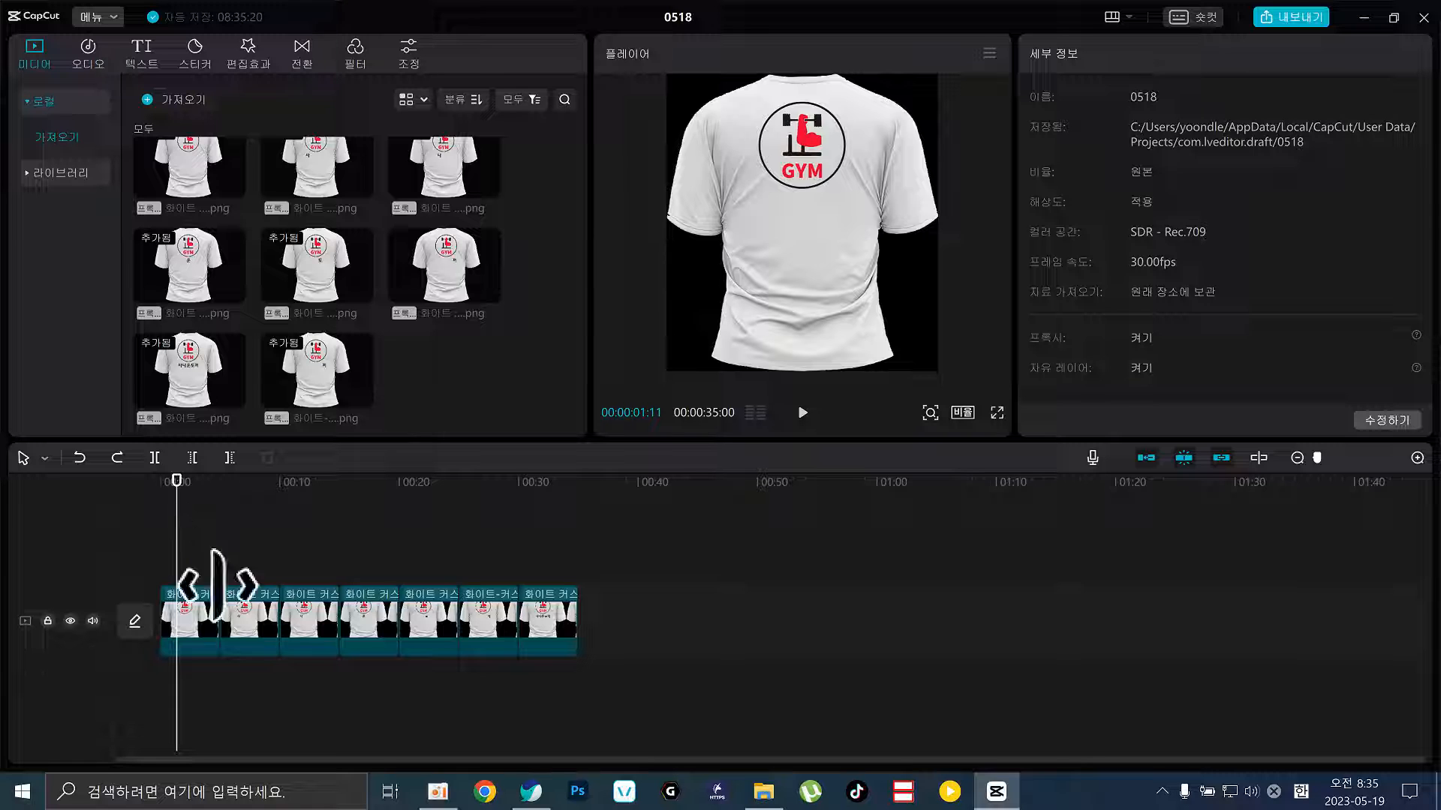
mouse_move(217, 616)
left_mouse_down()
mouse_move(180, 619)
mouse_move(257, 625)
mouse_move(229, 634)
mouse_move(290, 623)
mouse_move(243, 624)
left_mouse_up()
left_click_drag(493, 573, 2, 639)
key("Delete")
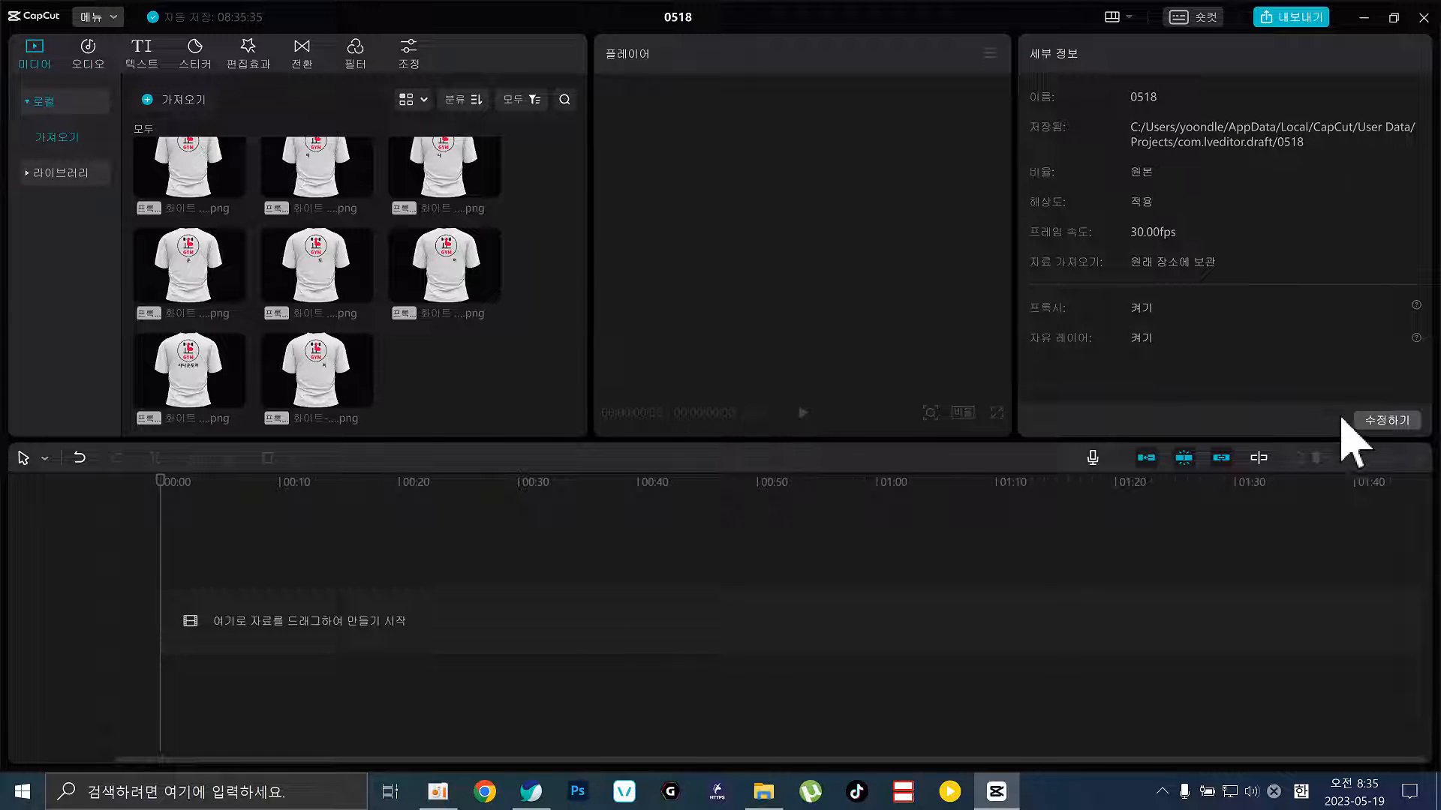
Open Project Settings and cancel without keeping any changes
left_click(1384, 420)
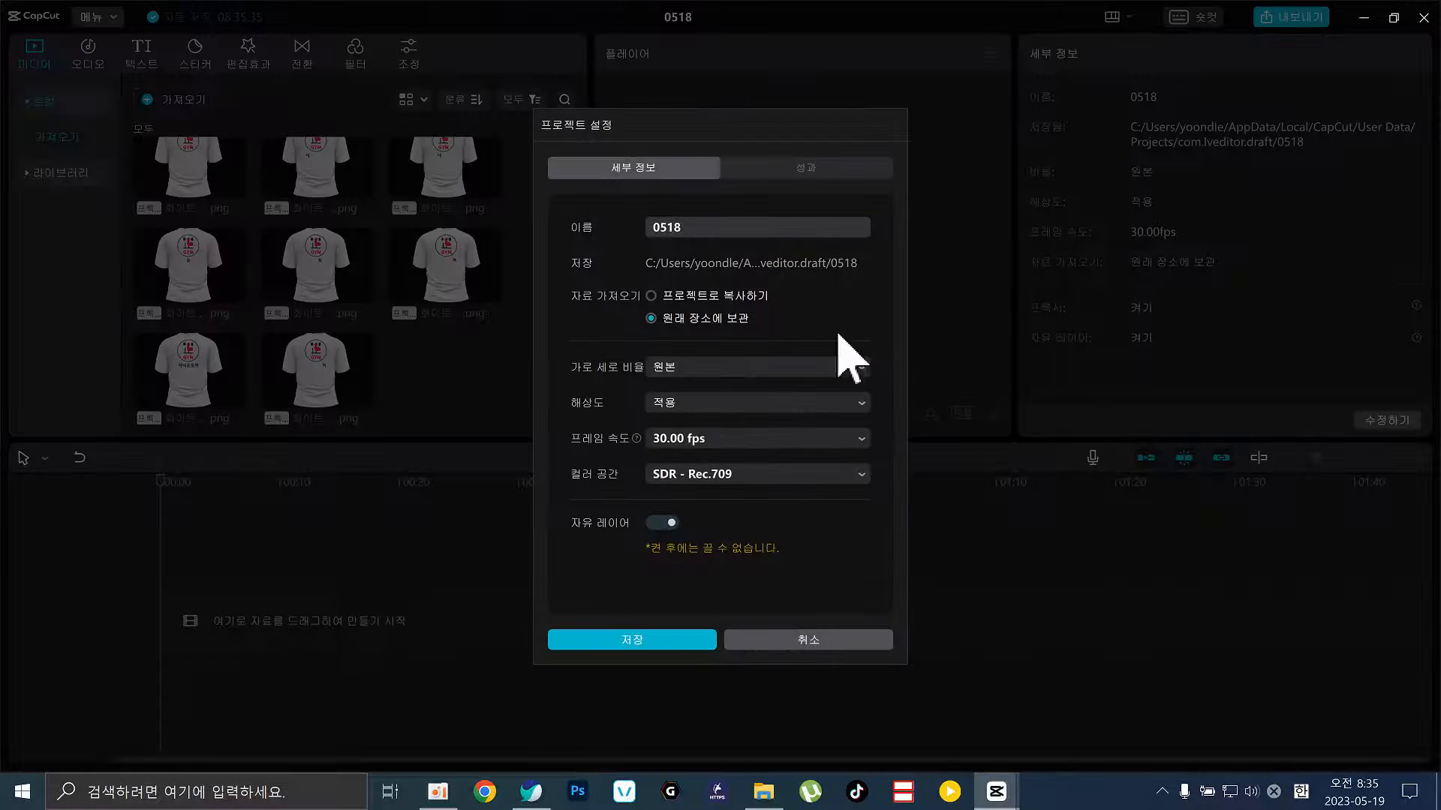
left_click(791, 167)
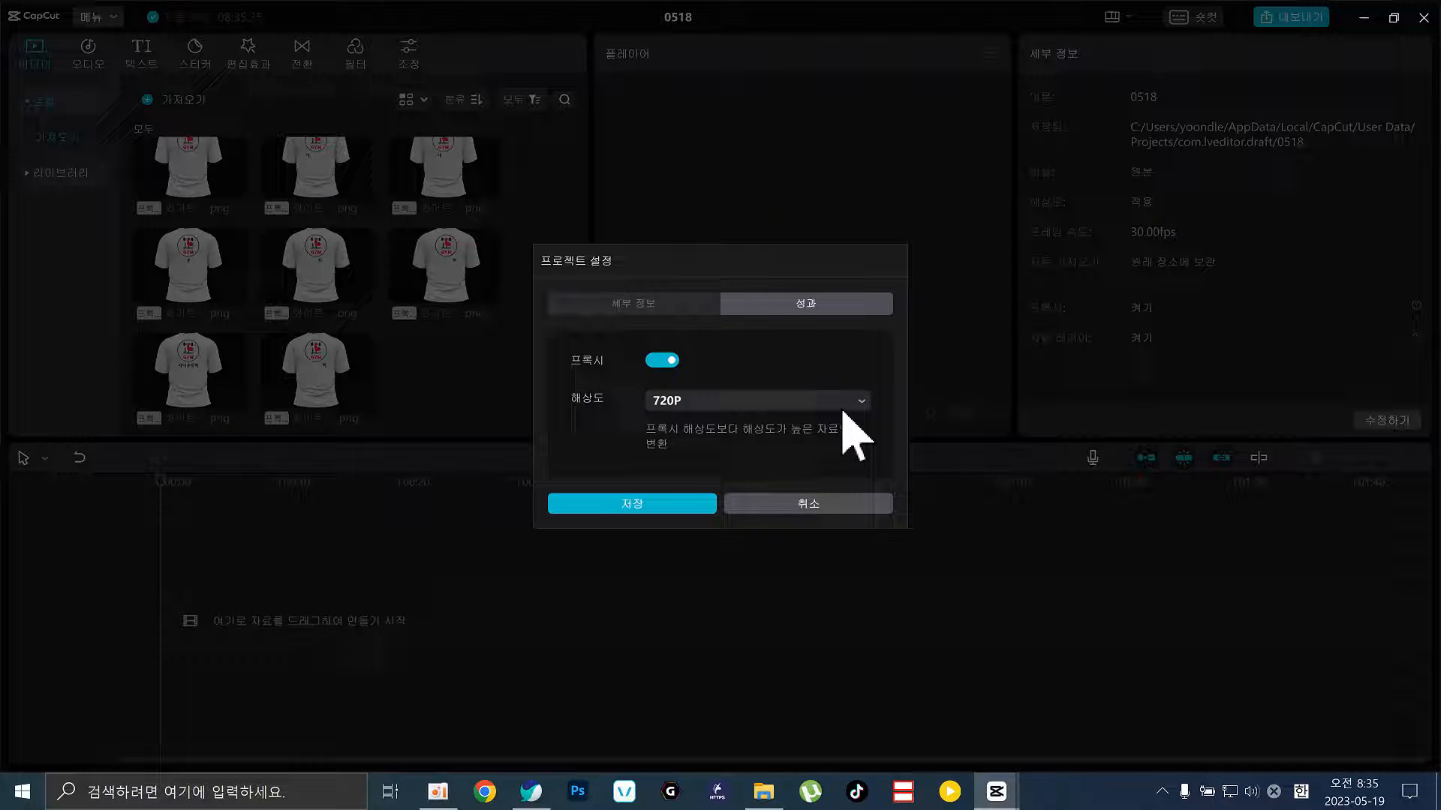
left_click(805, 506)
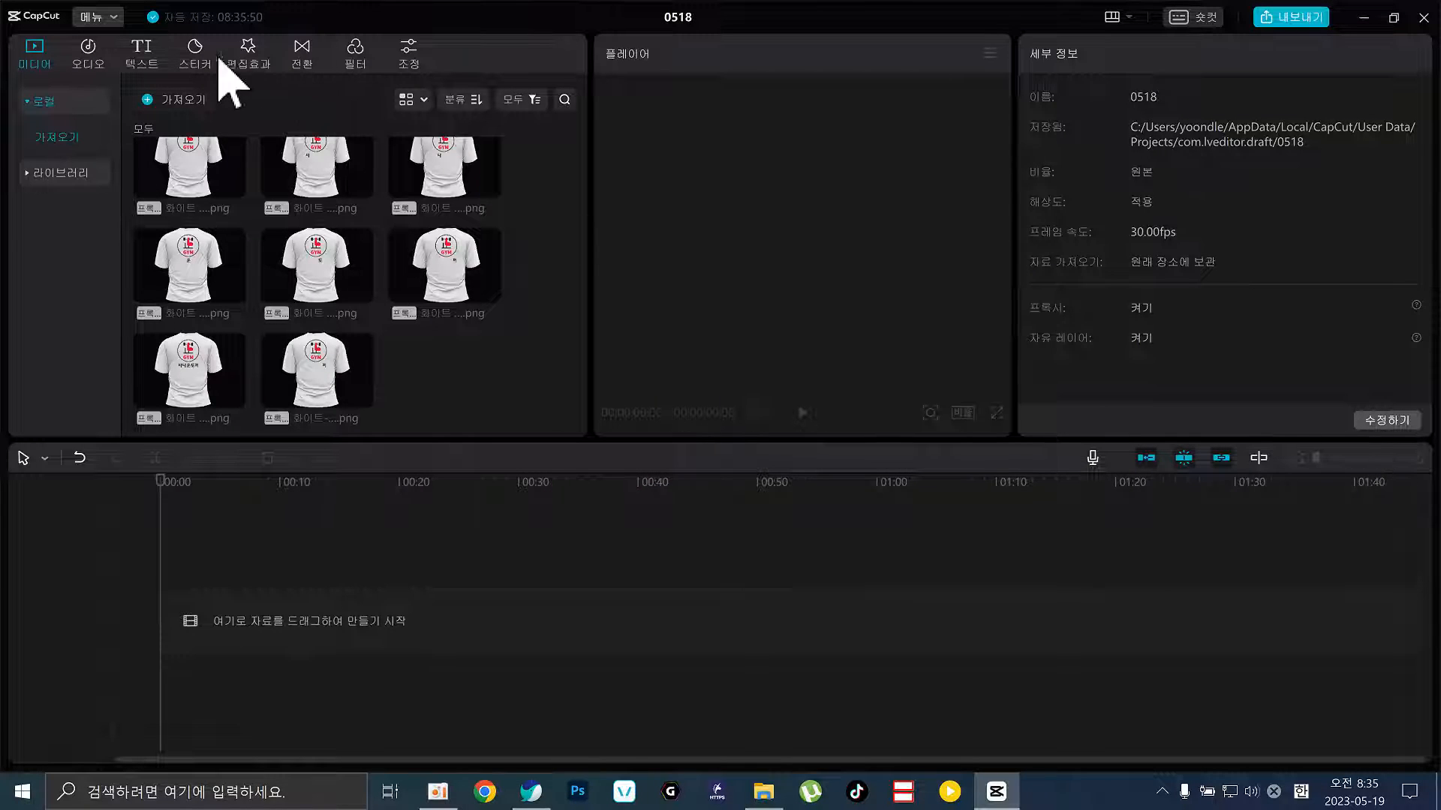
In Settings > Edit, select the Image duration field to change it from 5.0 to 2
left_click(99, 21)
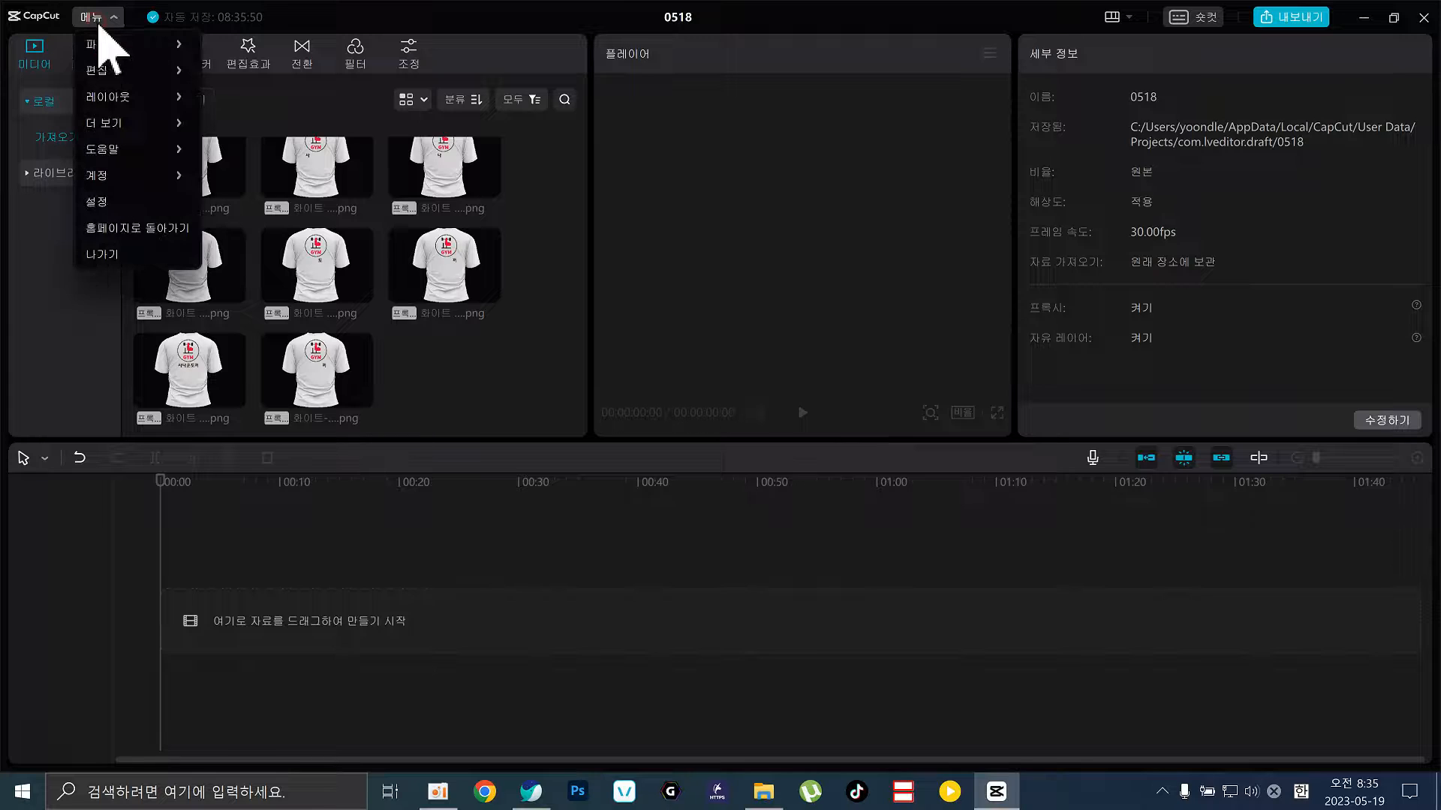
mouse_move(100, 34)
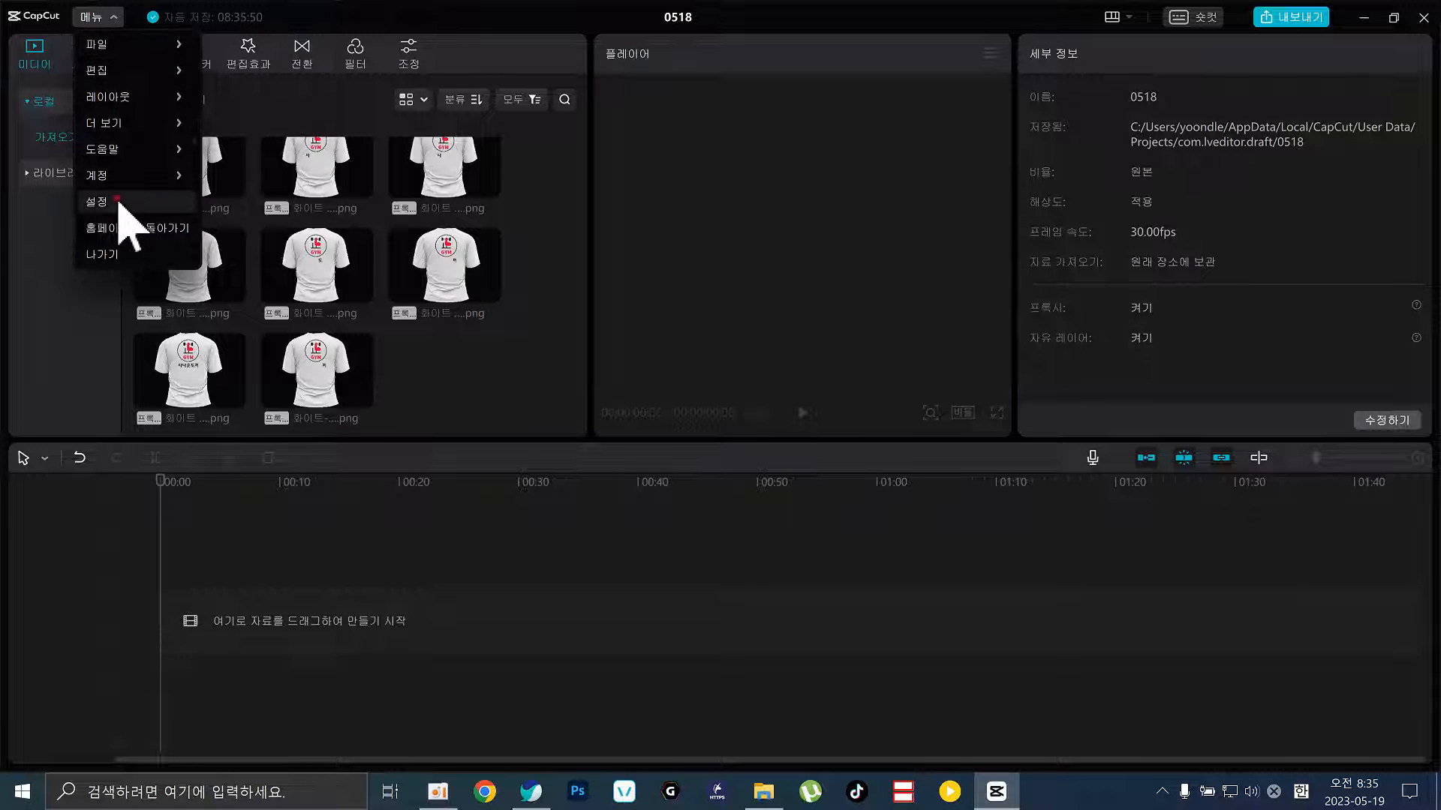
left_click(119, 203)
left_click(675, 291)
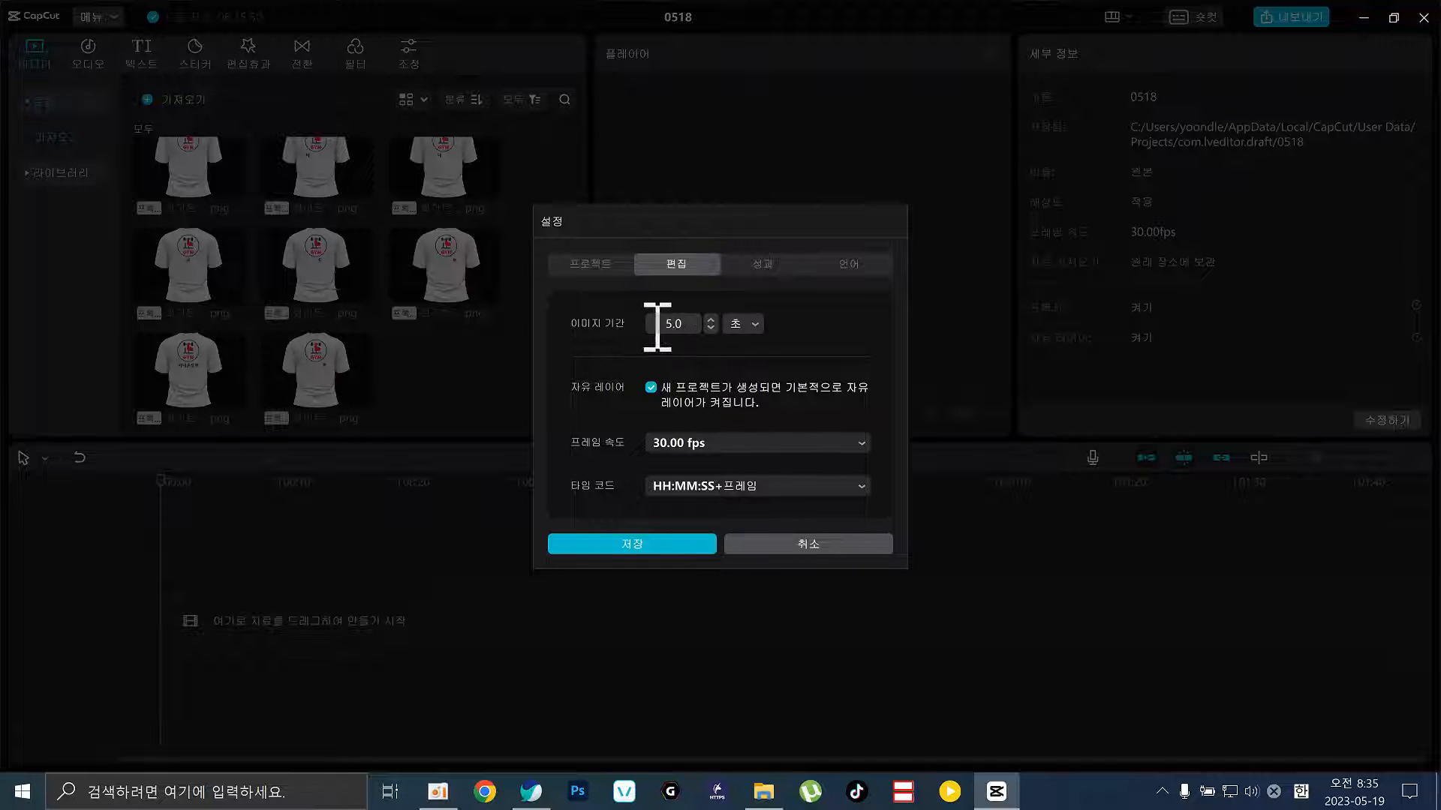
left_click(679, 324)
Save the 2-second image duration and drag all eight shirt images onto the timeline
left_click(662, 548)
scroll(442, 413, "up", 1)
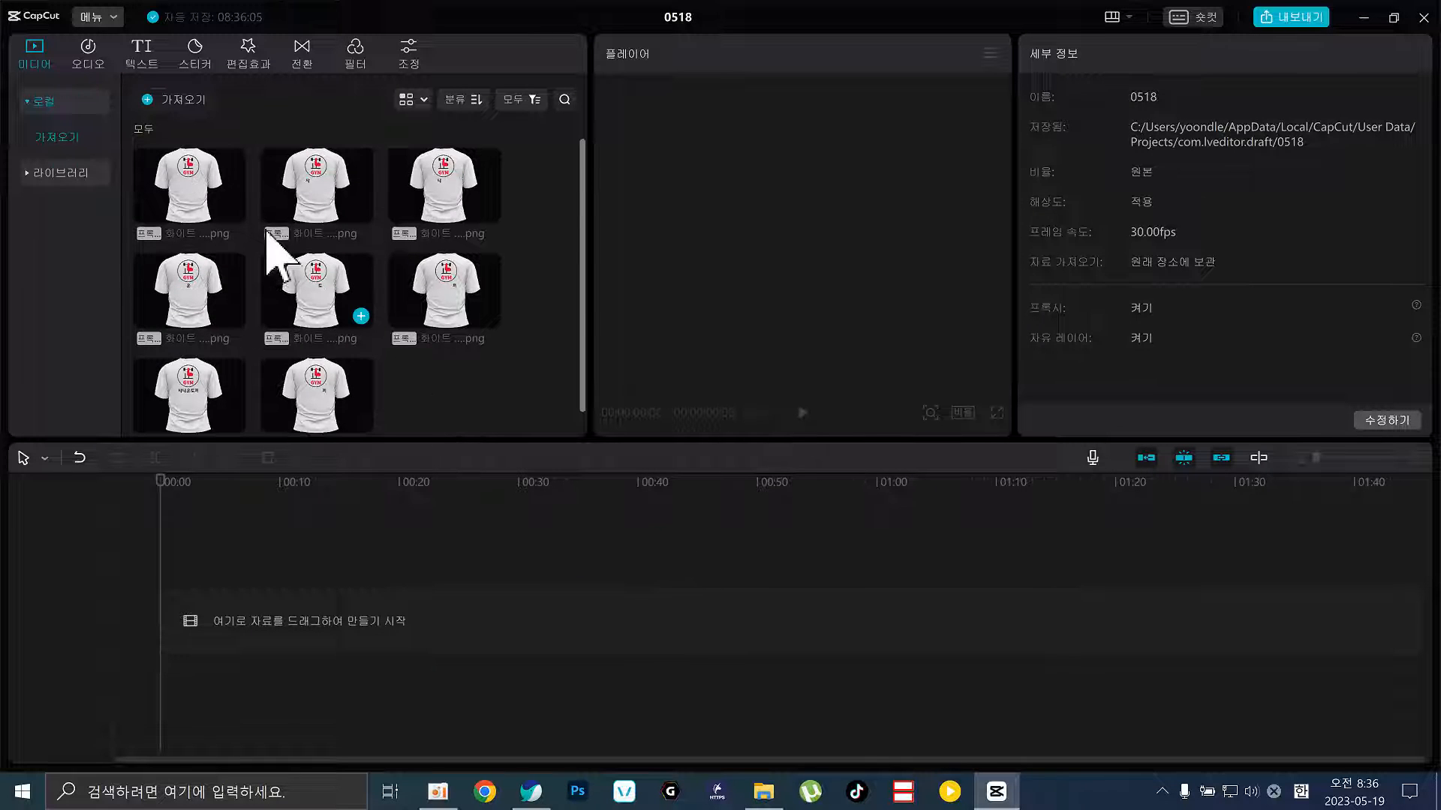
left_click(199, 210)
scroll(315, 323, "down", 1)
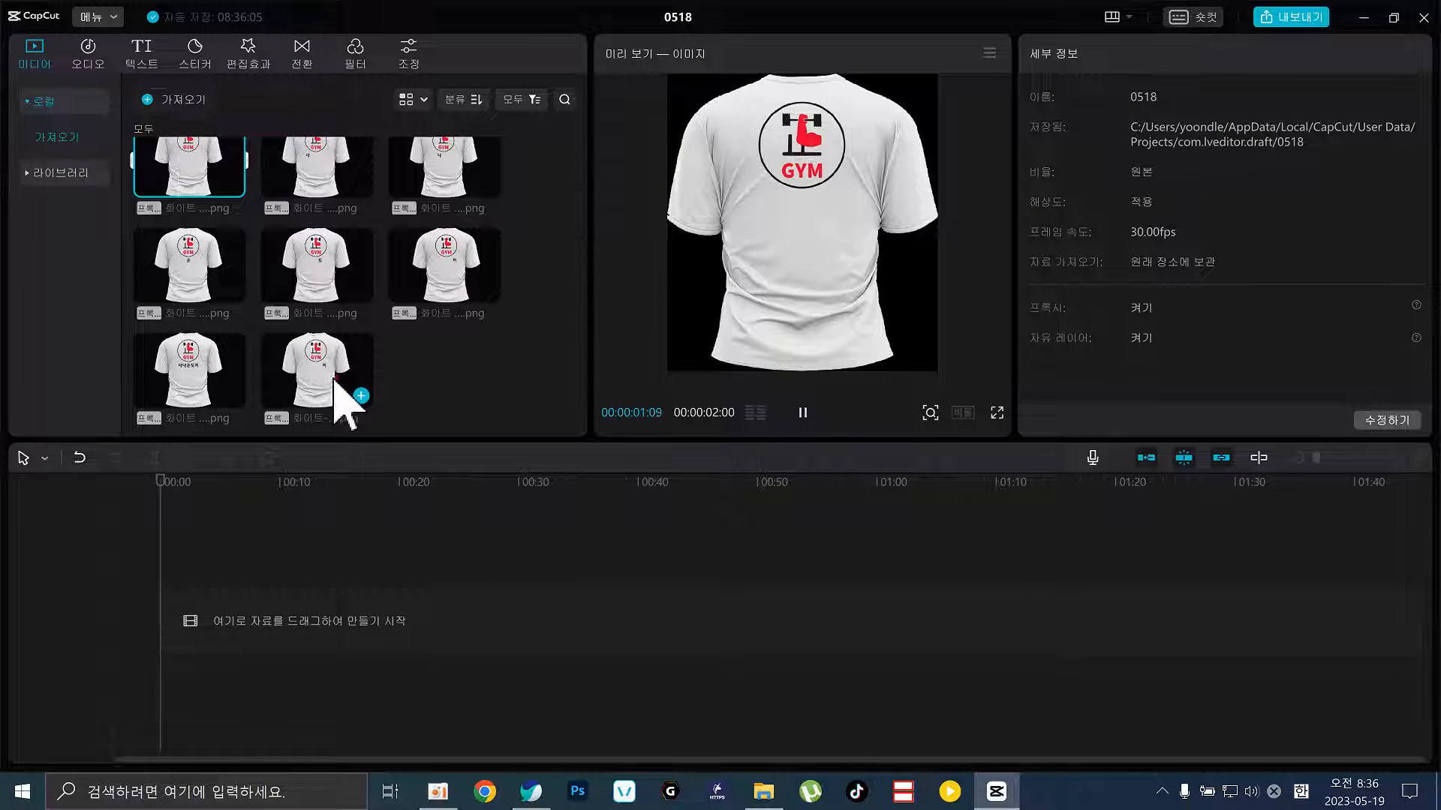
key("ctrl+a")
left_click_drag(219, 210, 173, 623)
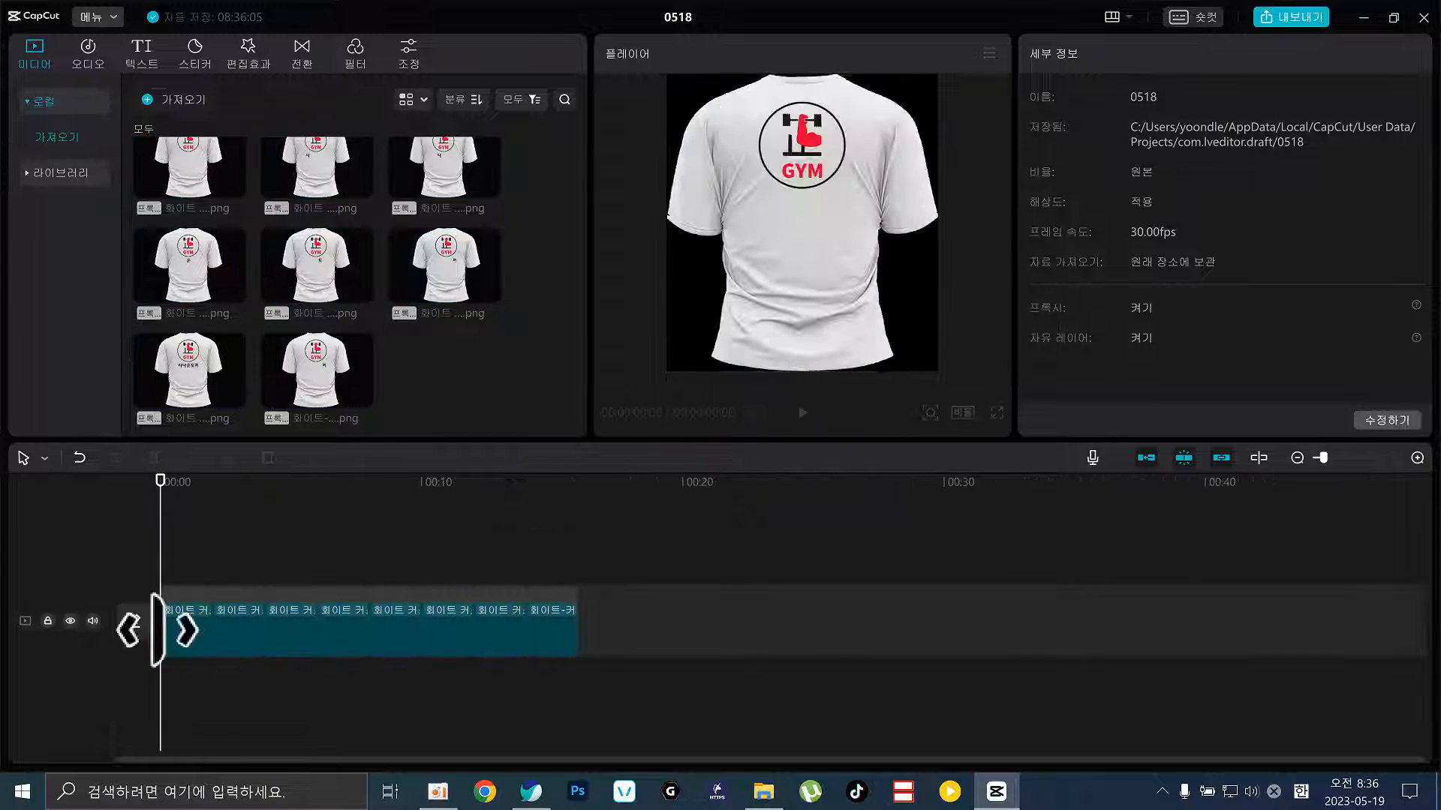
Cancel a stray clip-replace prompt and scrub the 16-second sequence back to the start
left_click(457, 486)
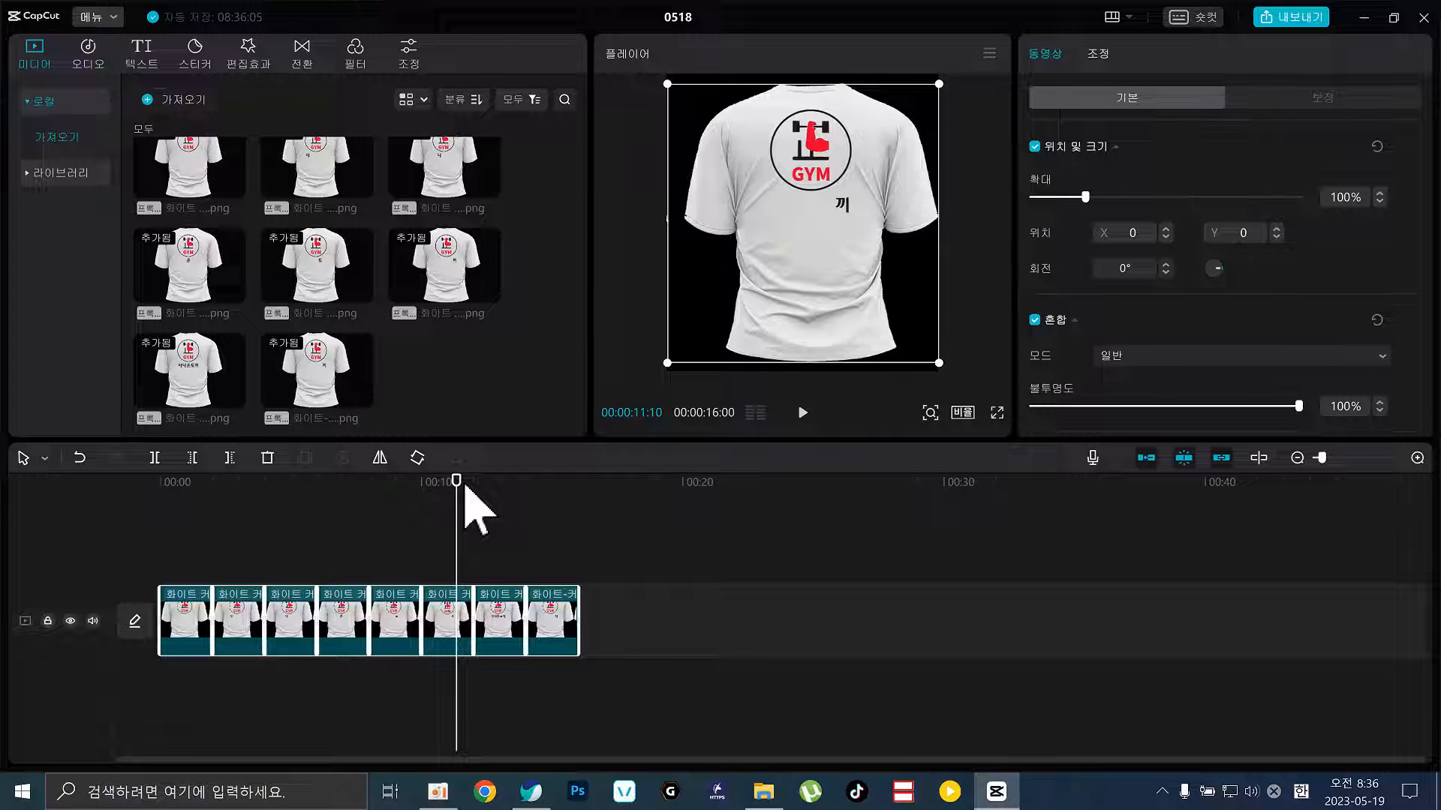
left_click_drag(331, 379, 450, 655)
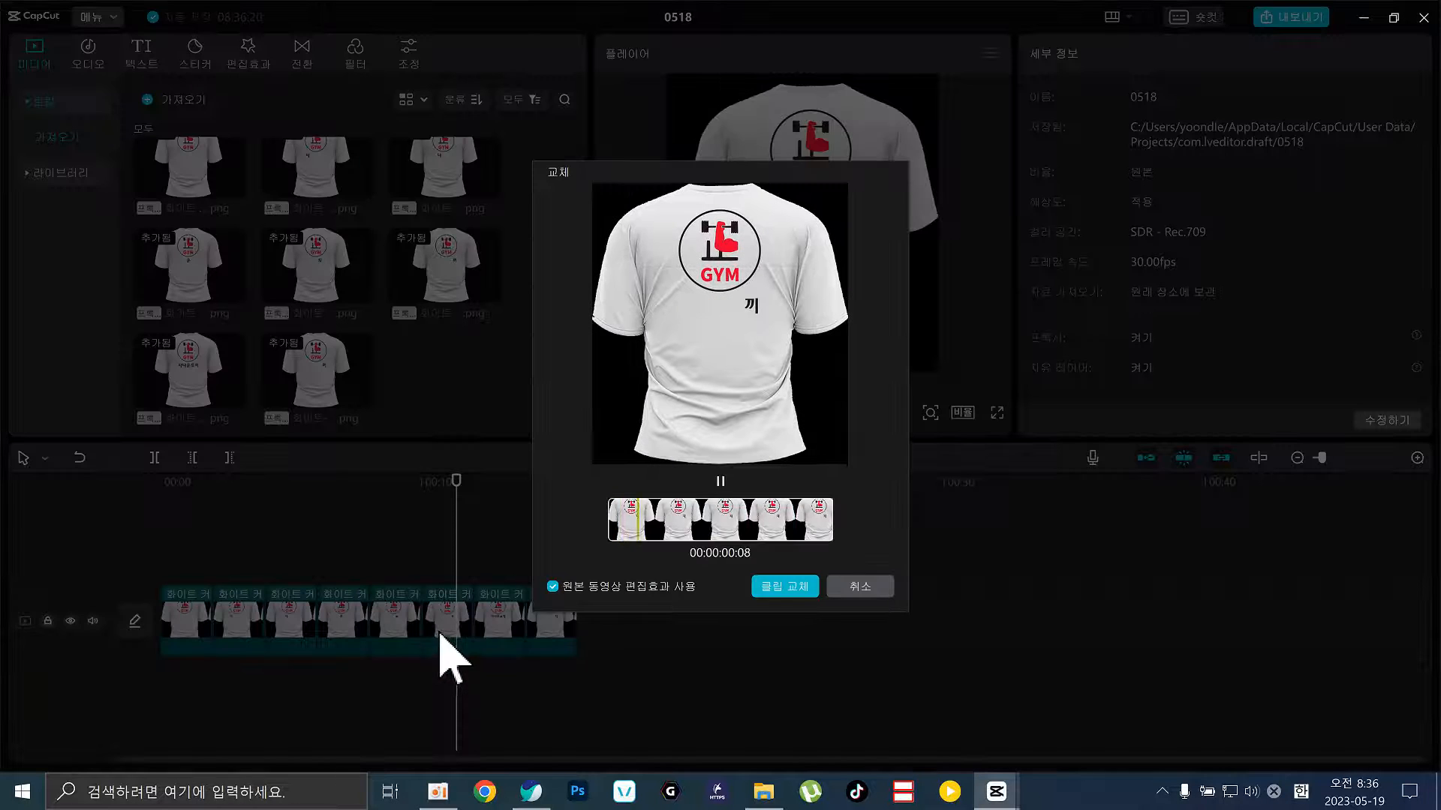
left_click(785, 586)
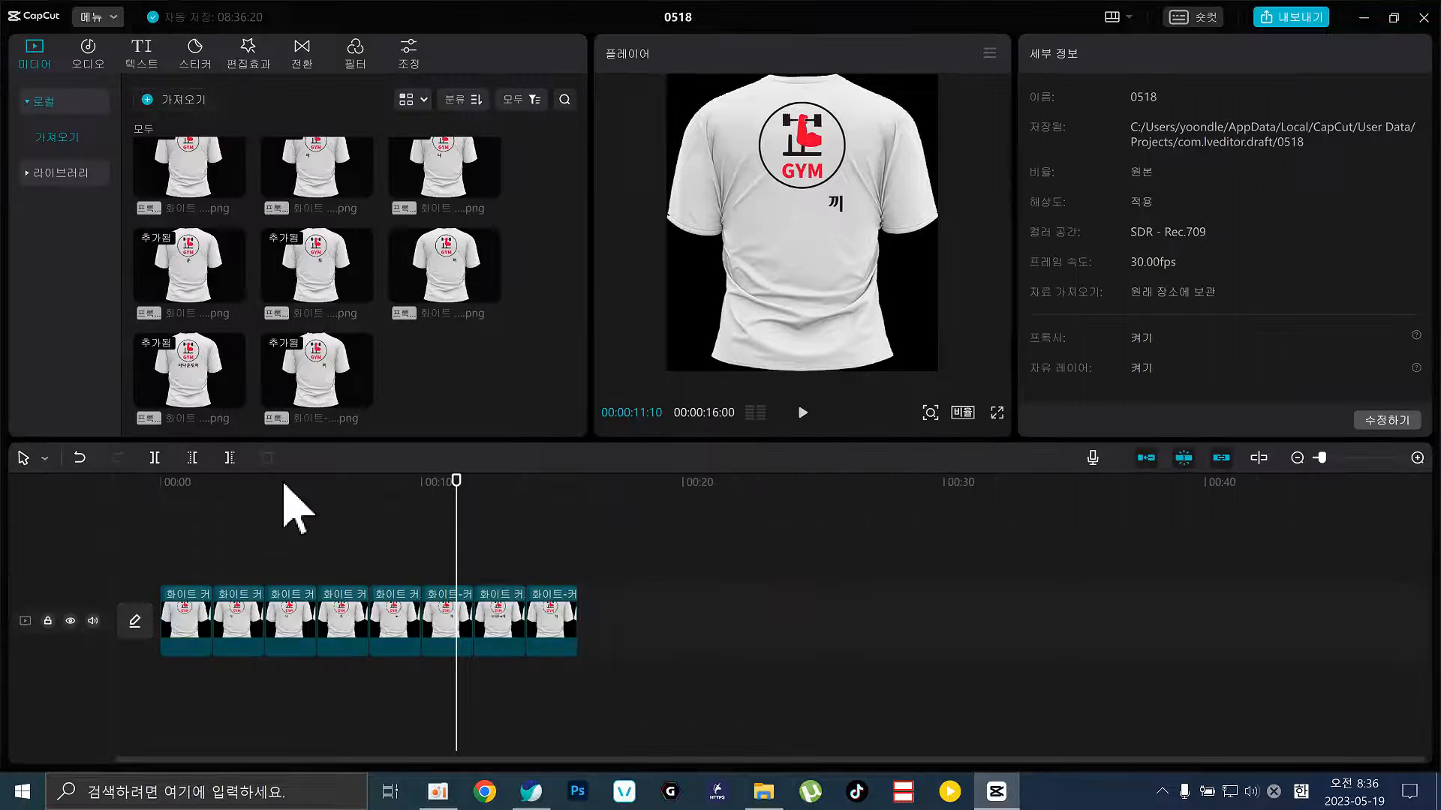
left_click(343, 495)
left_click_drag(426, 486, 550, 509)
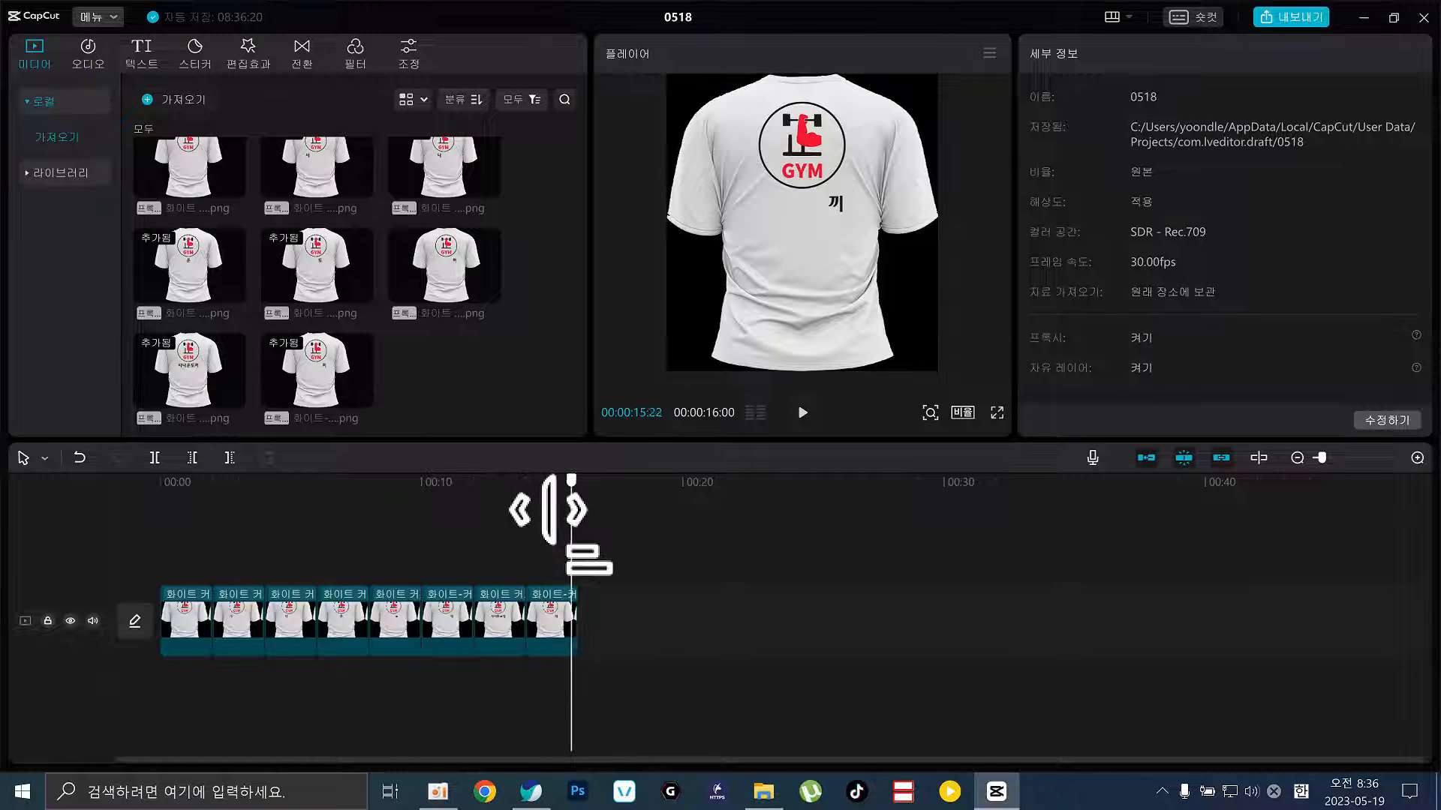
key("Home")
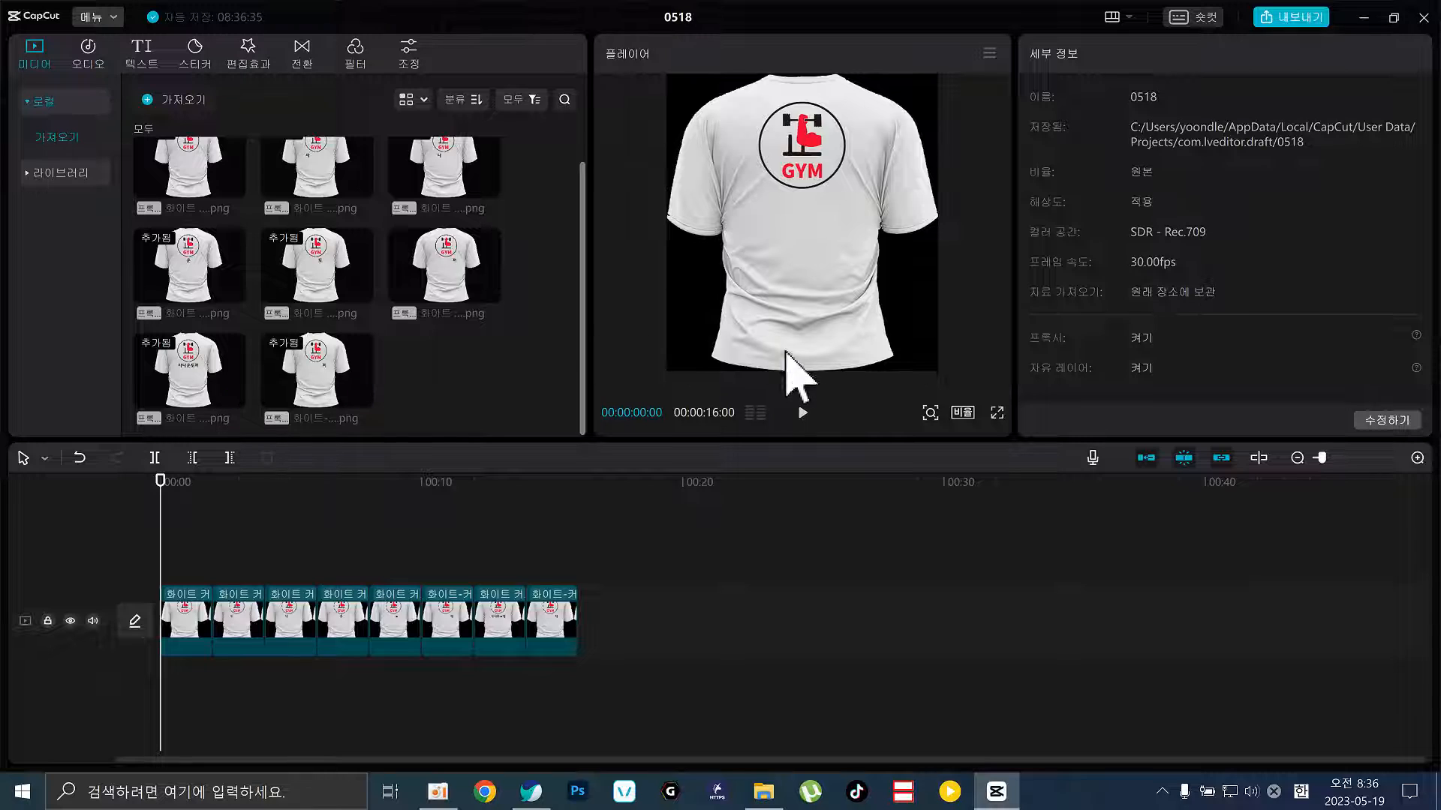
Switch the canvas to 9:16 and scale all eight shirt clips down to 87%
left_click(963, 413)
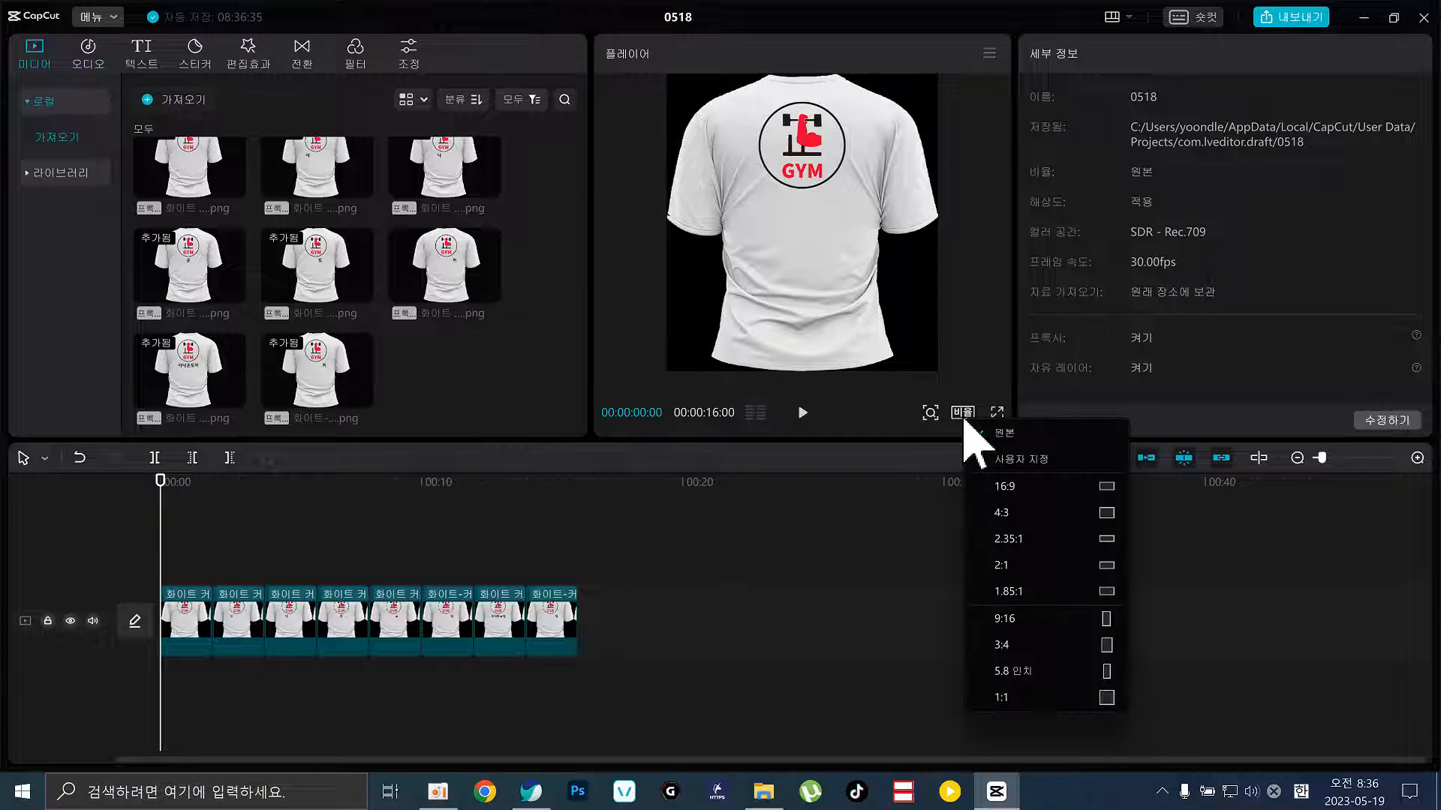
left_click(1019, 618)
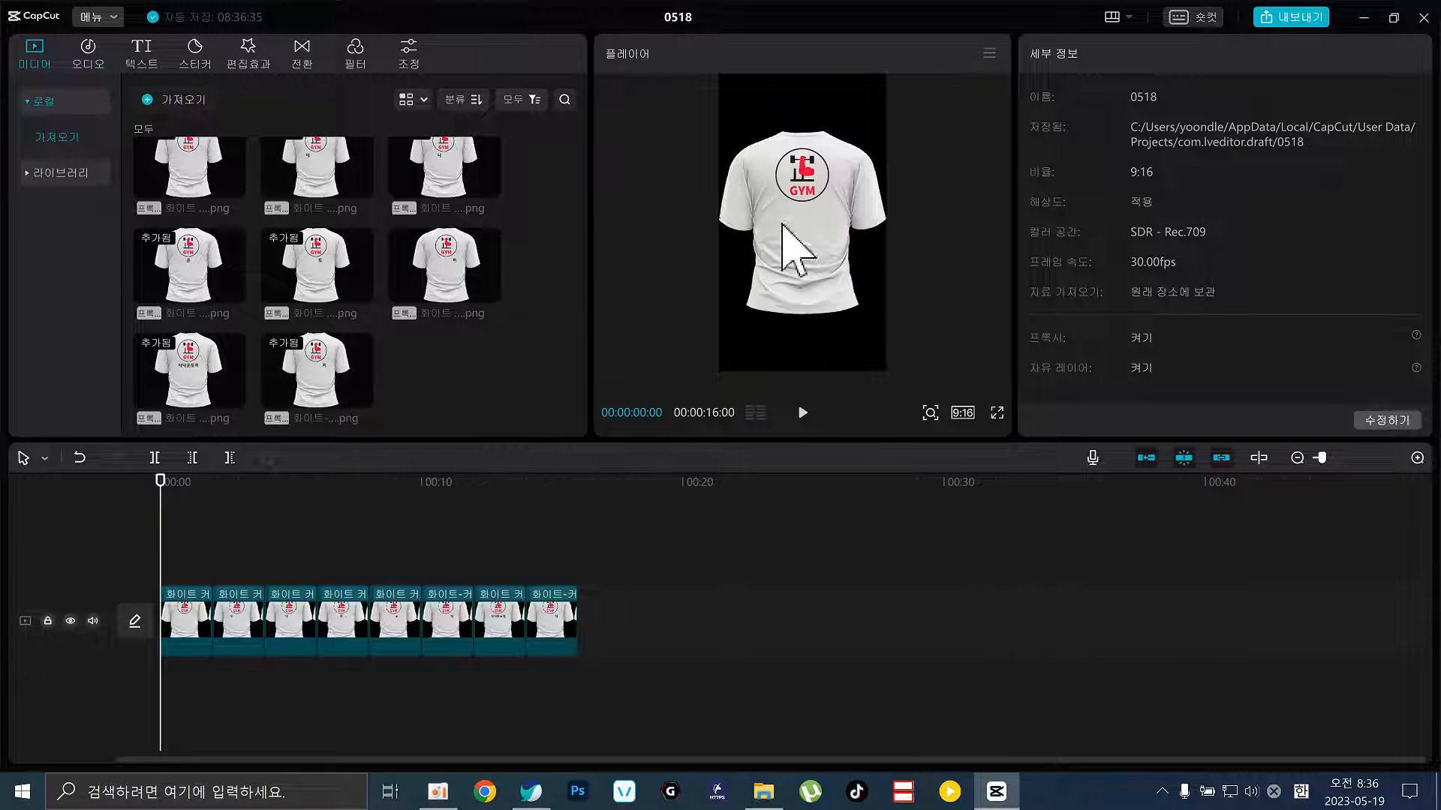
left_click_drag(749, 611, 10, 701)
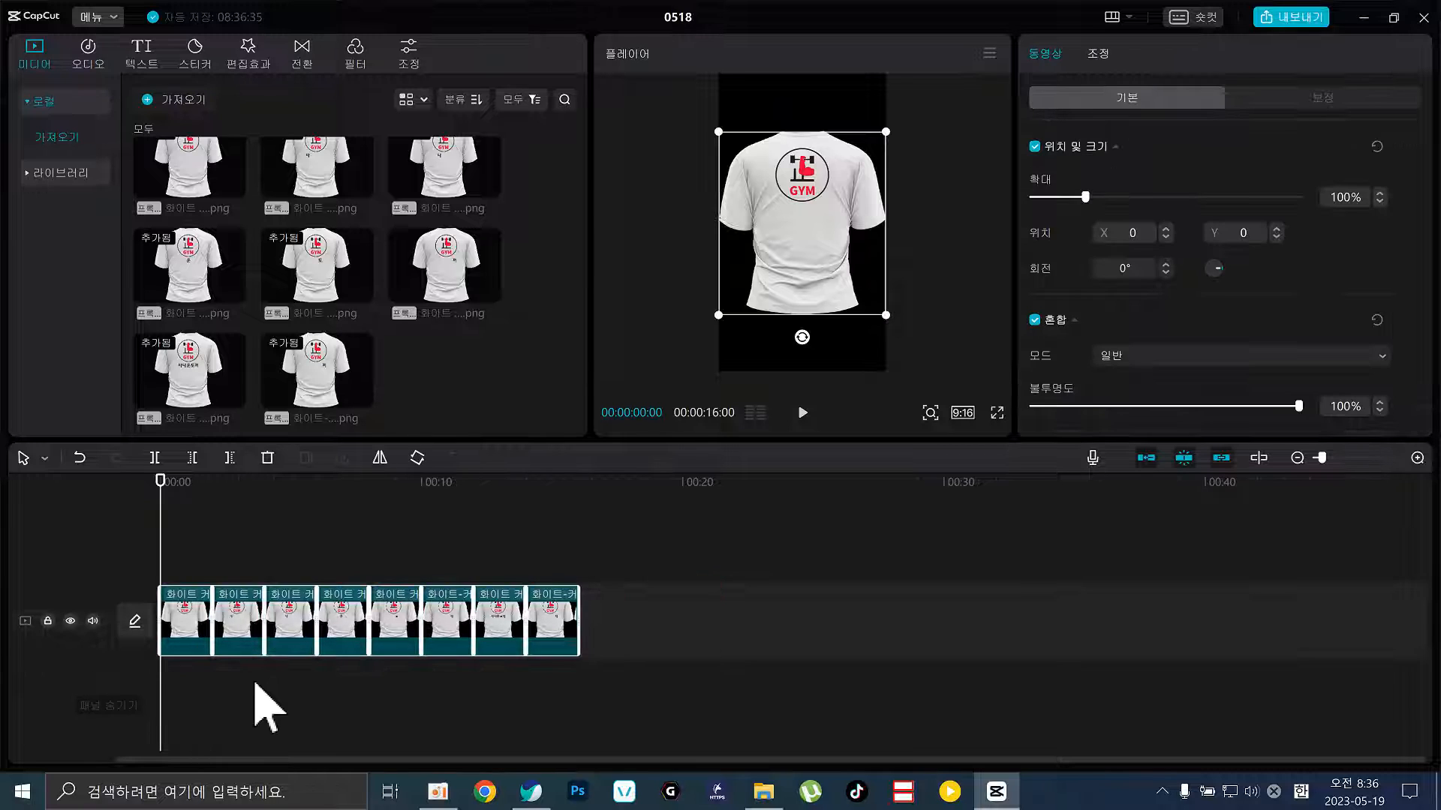
left_click_drag(520, 488, 554, 496)
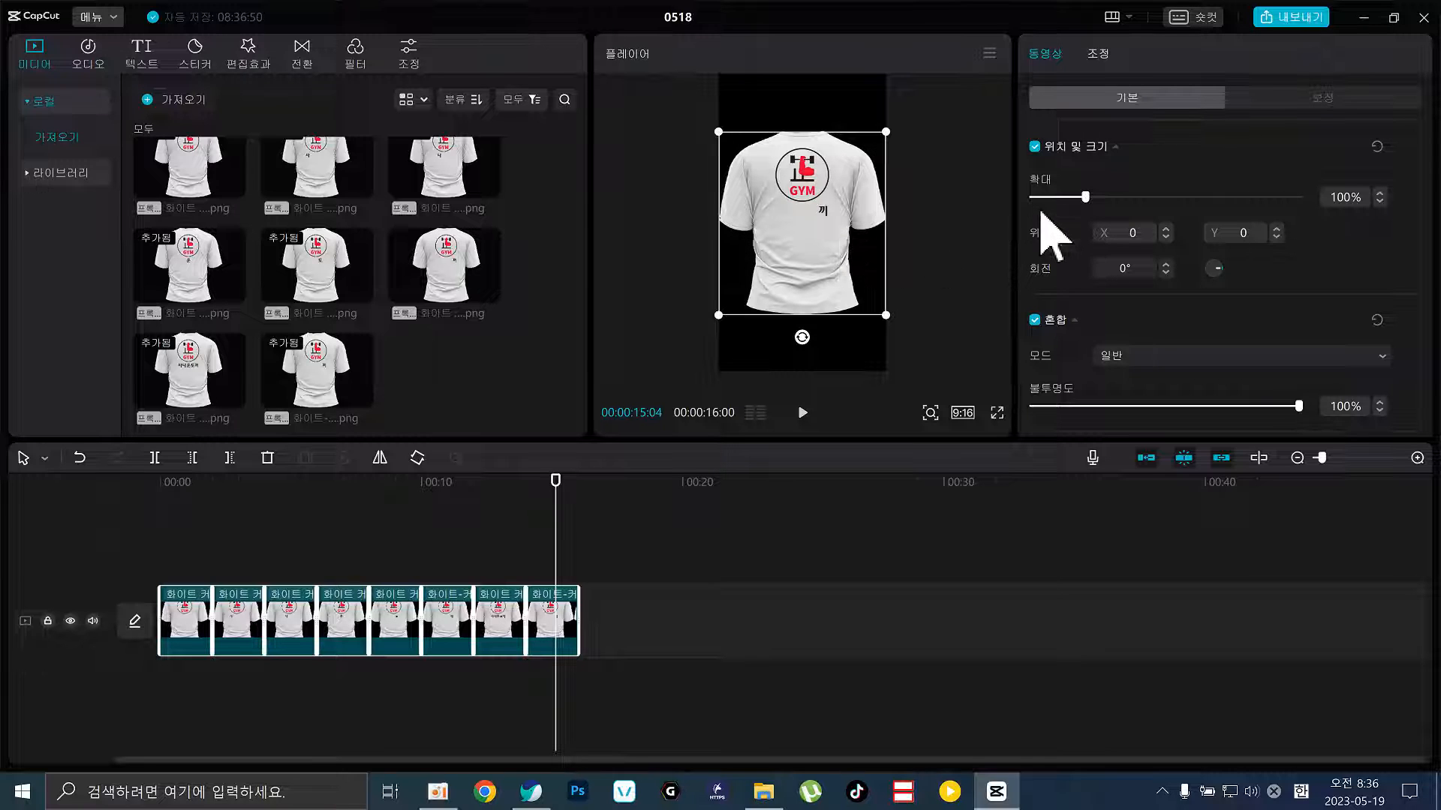
left_click_drag(1086, 197, 1079, 198)
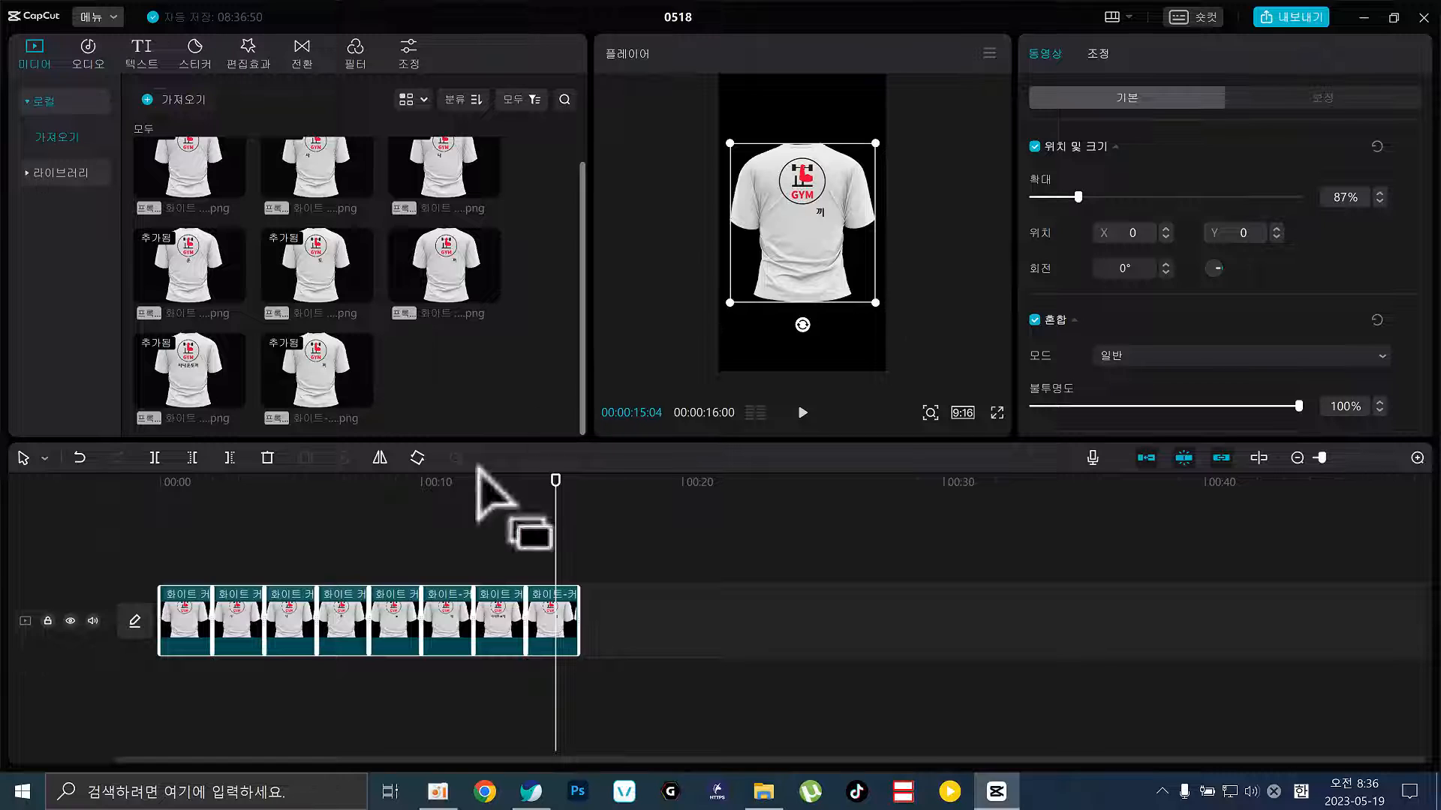
left_click_drag(530, 498, 550, 534)
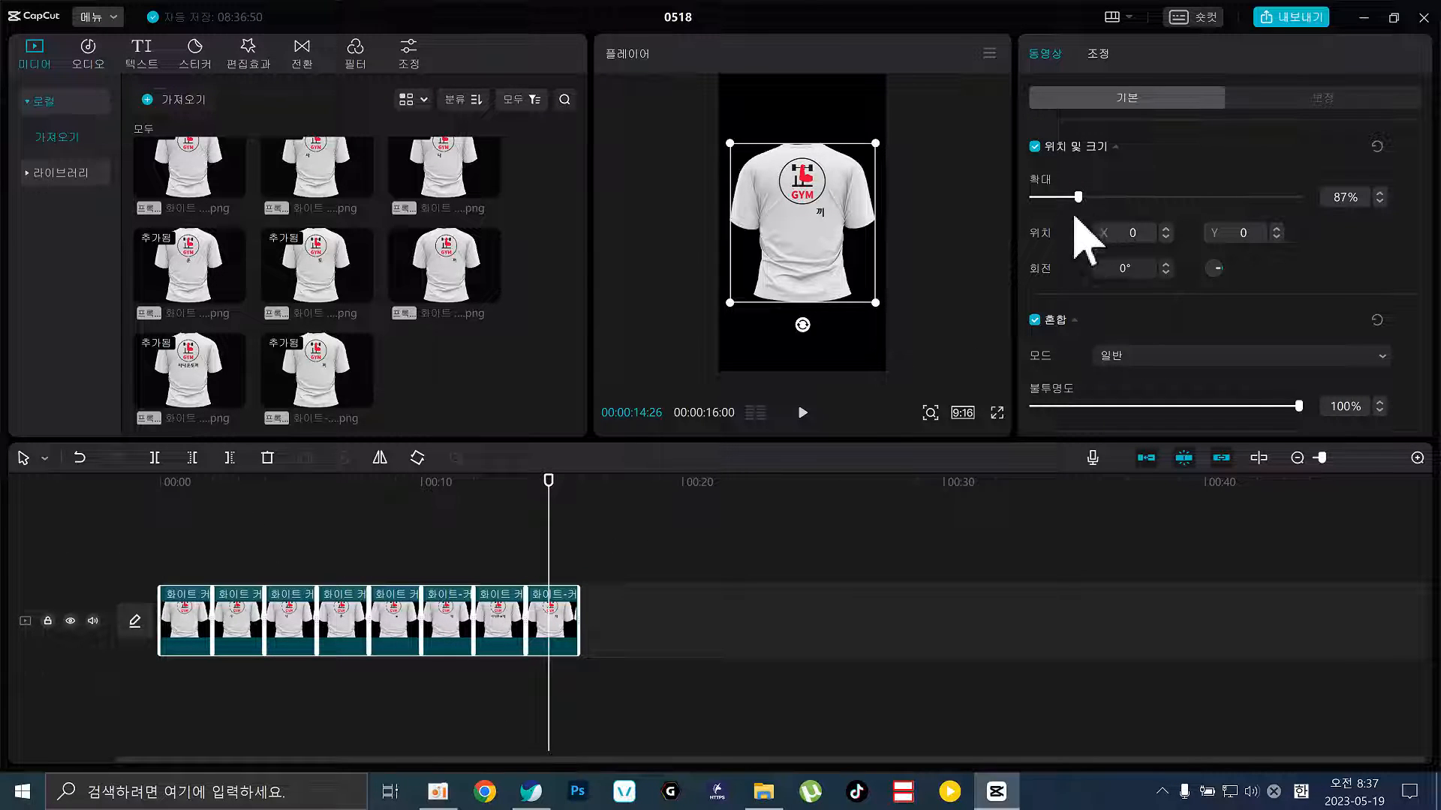
left_click(640, 570)
key("Home")
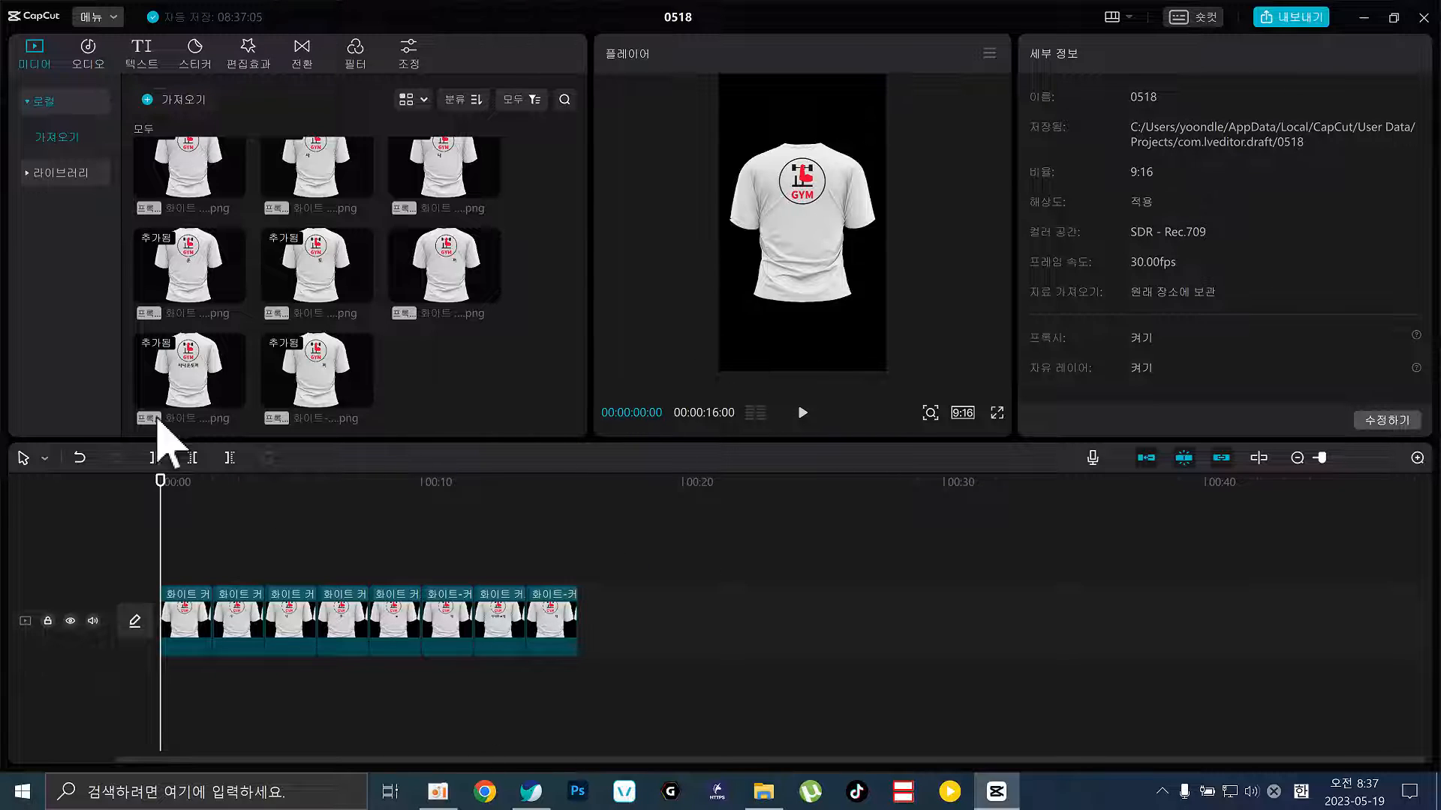
Scrub through the sequence and play a short preview of it
left_click_drag(143, 491, 13, 548)
left_click_drag(223, 493, 206, 527)
key("space")
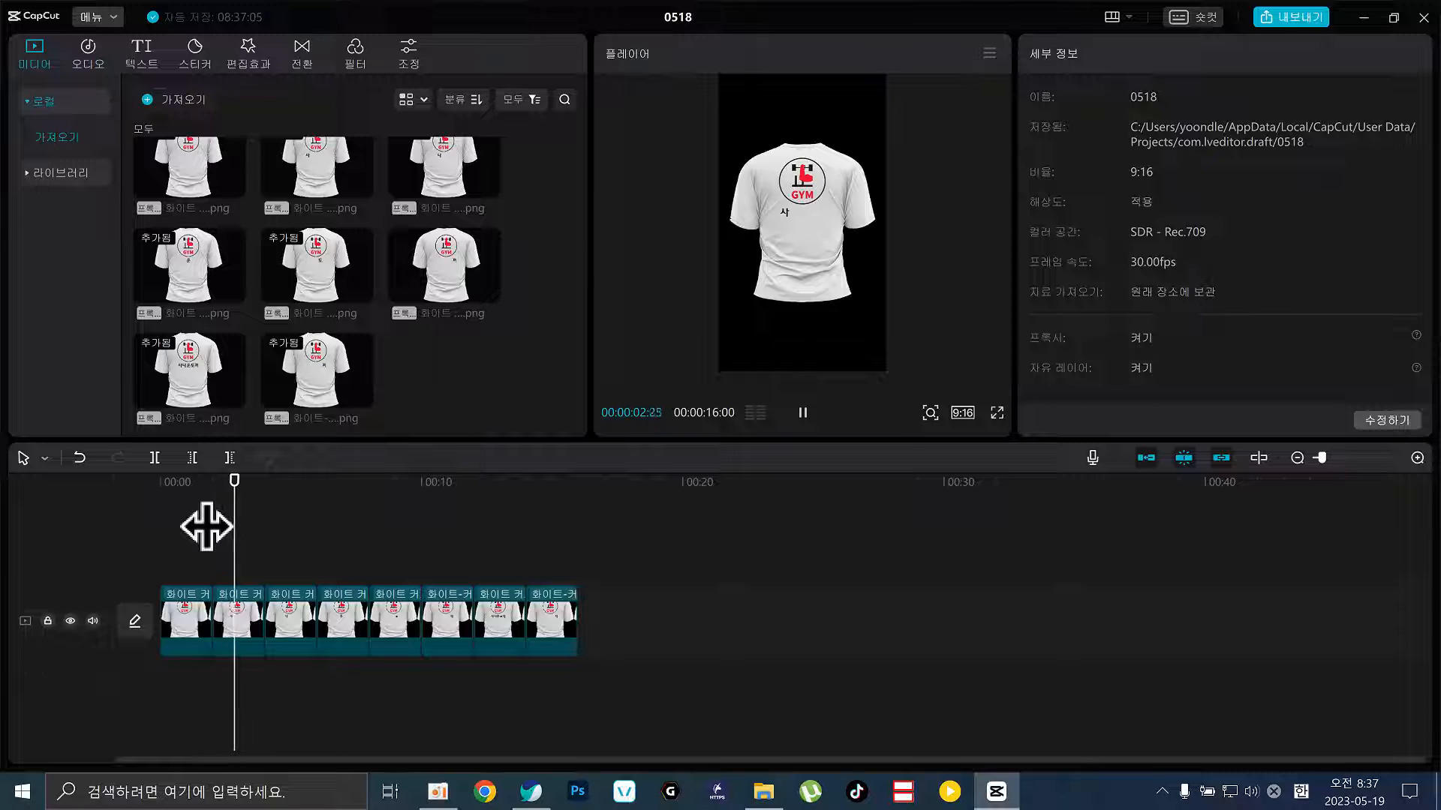
key("space")
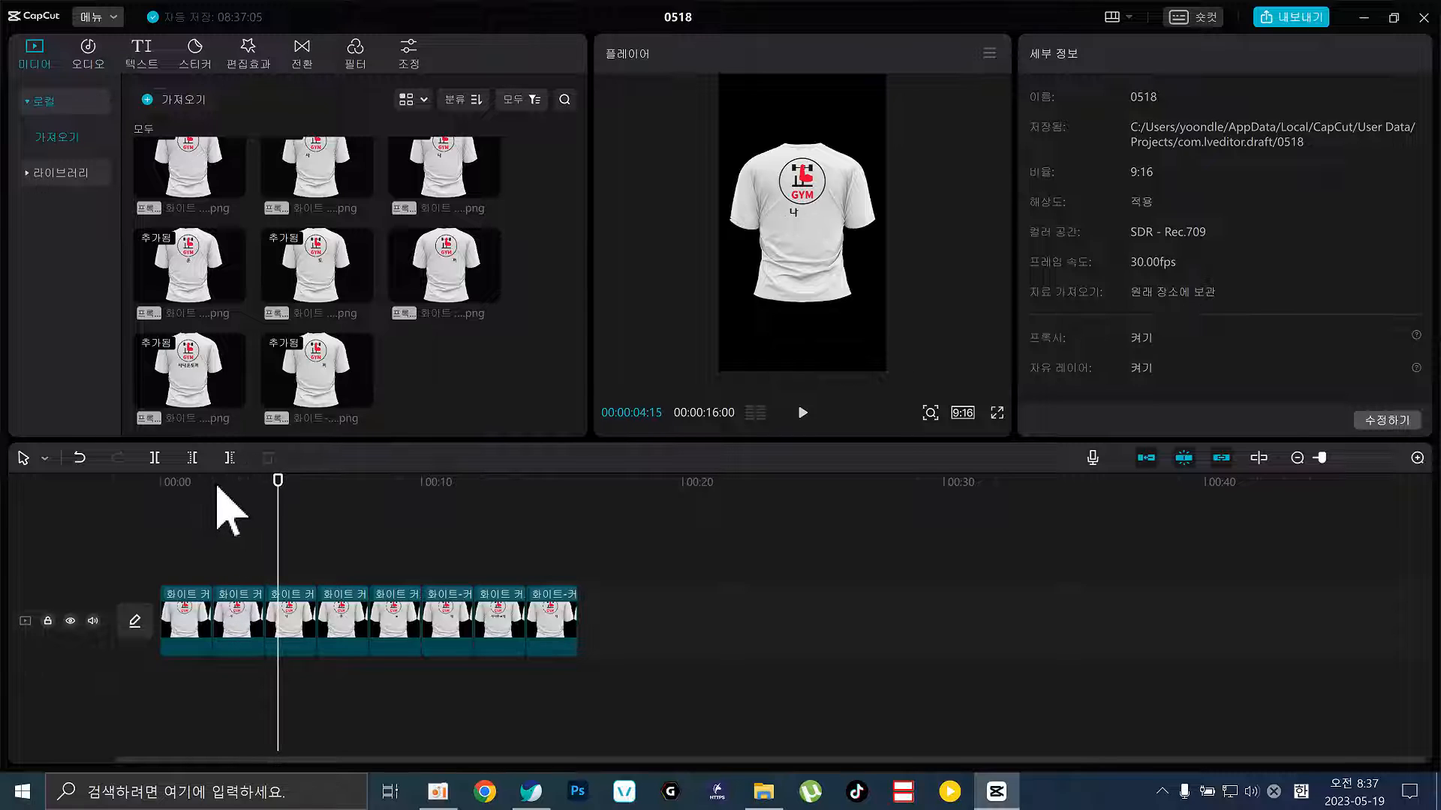
With the playhead at 2 seconds, select the first shirt clip and show the Transitions presets
left_click(213, 513)
left_click(178, 609)
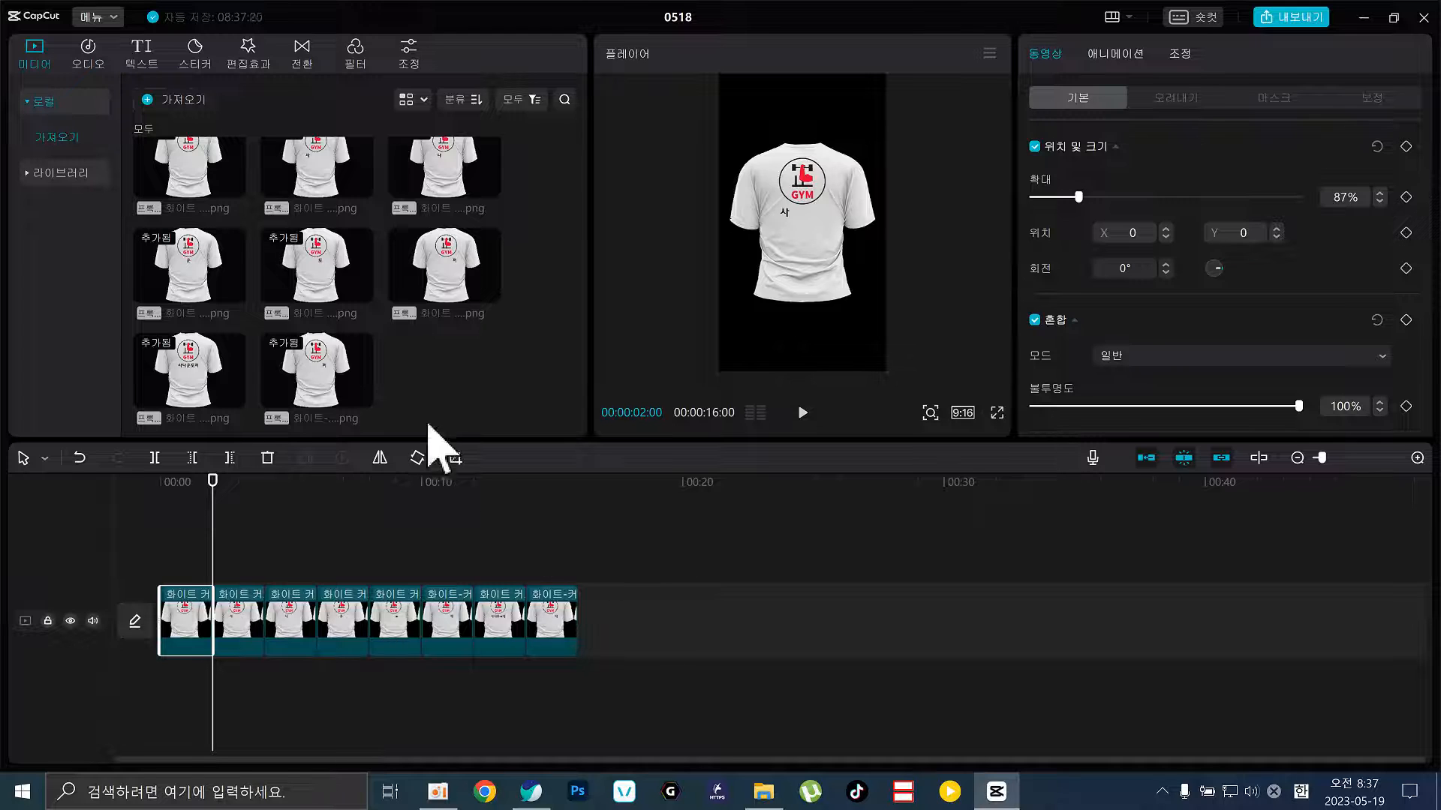
left_click(304, 54)
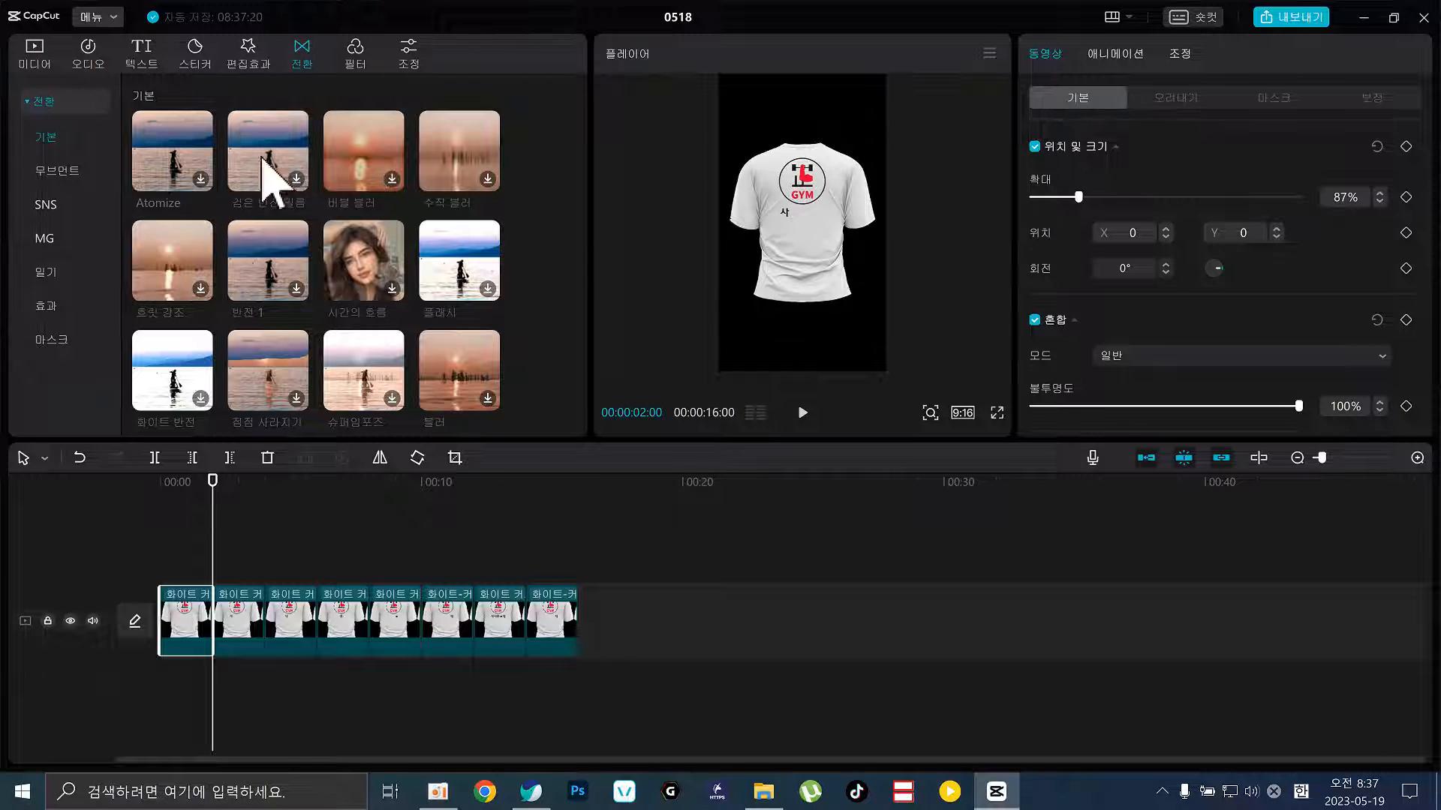
Download and preview the Atomize, 반전 1 and 균열 transitions on the shirt clip
left_click(195, 147)
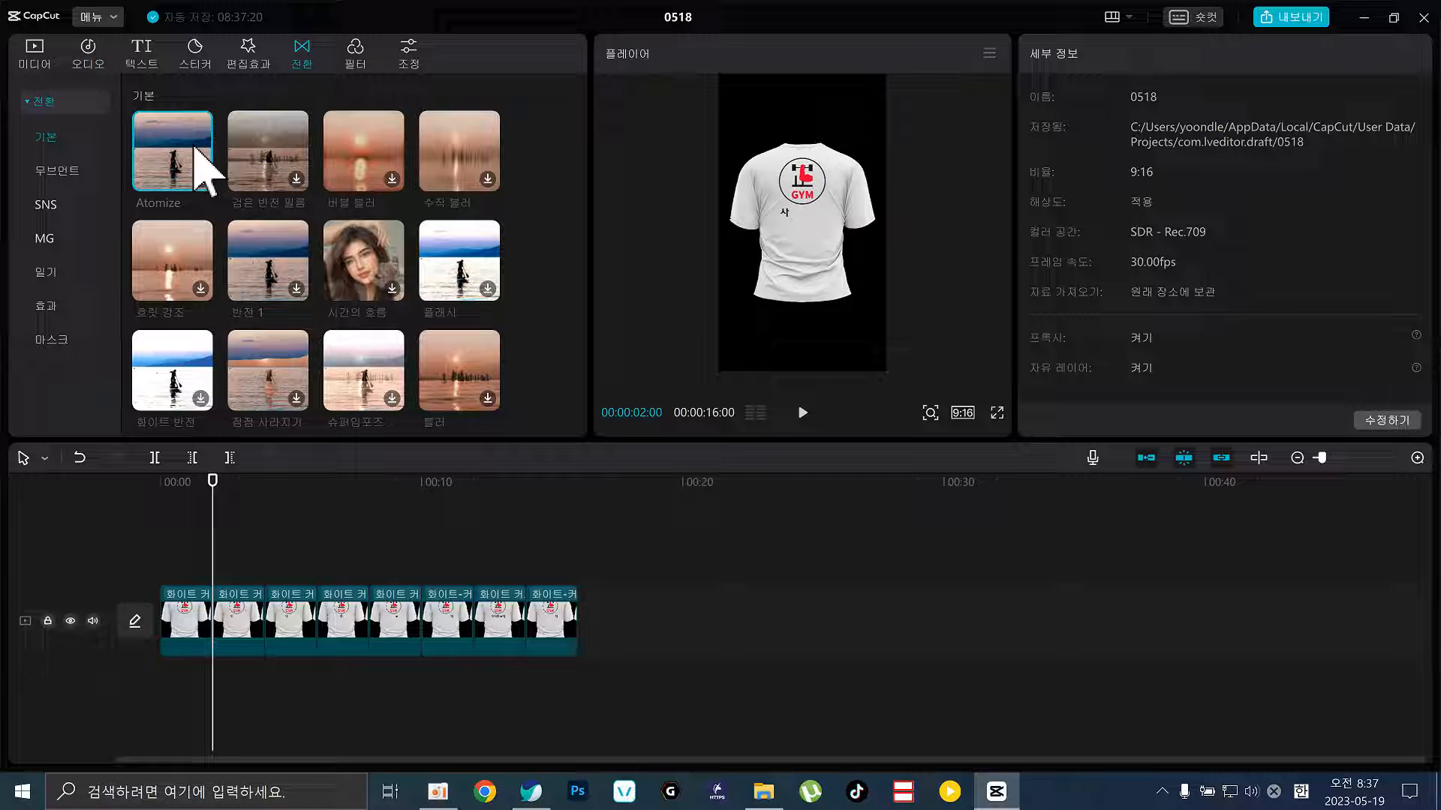
left_click(277, 165)
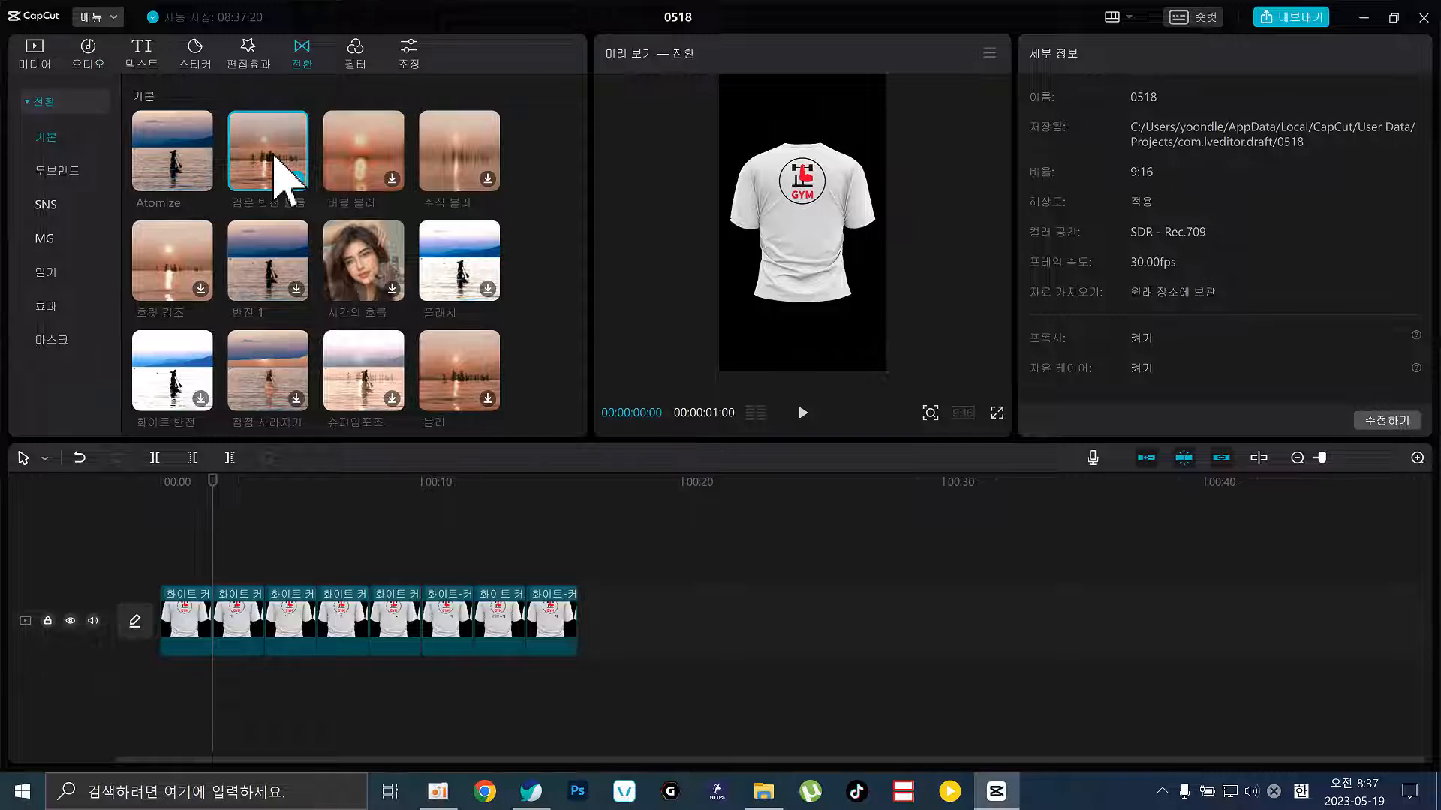
left_click(294, 262)
scroll(300, 278, "down", 3)
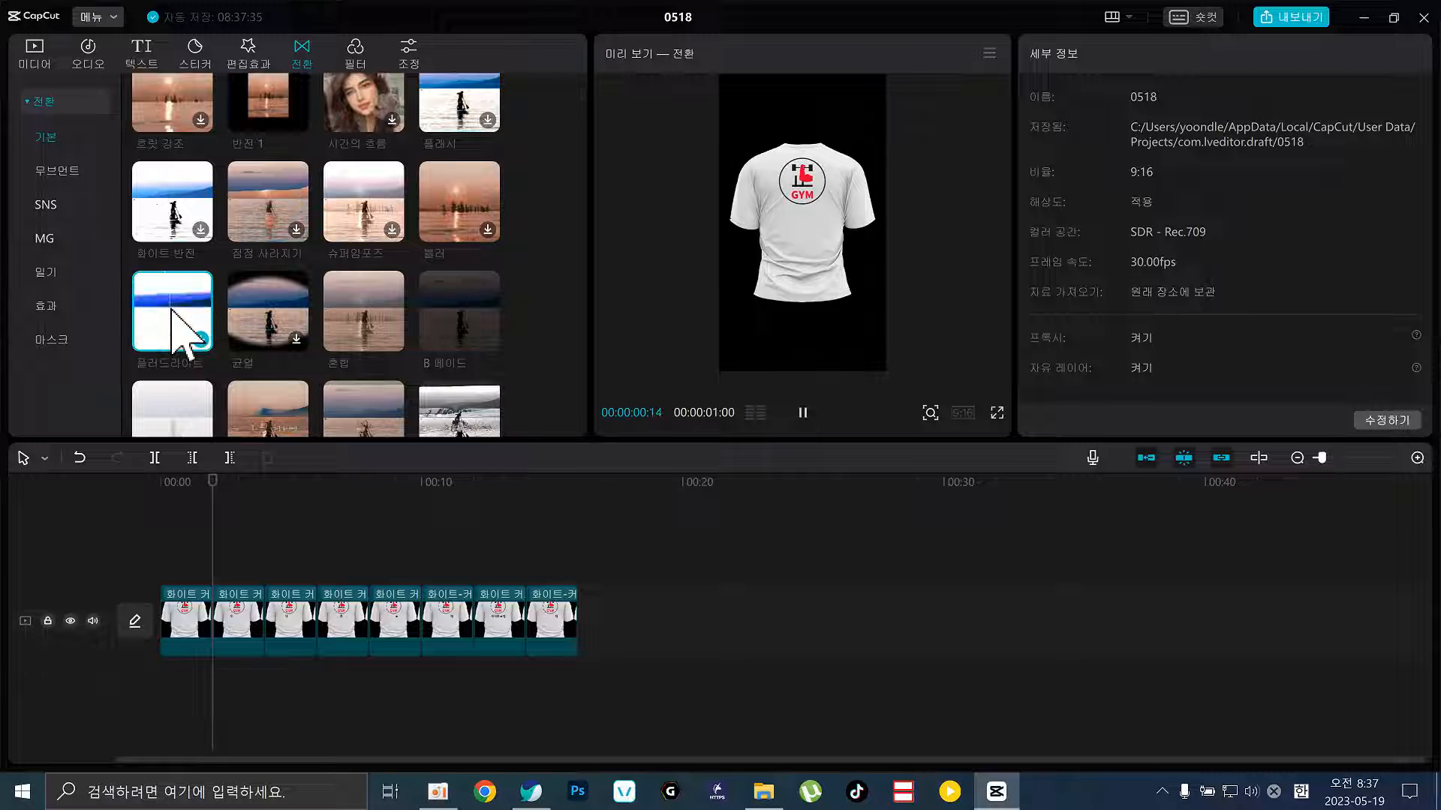
left_click(264, 329)
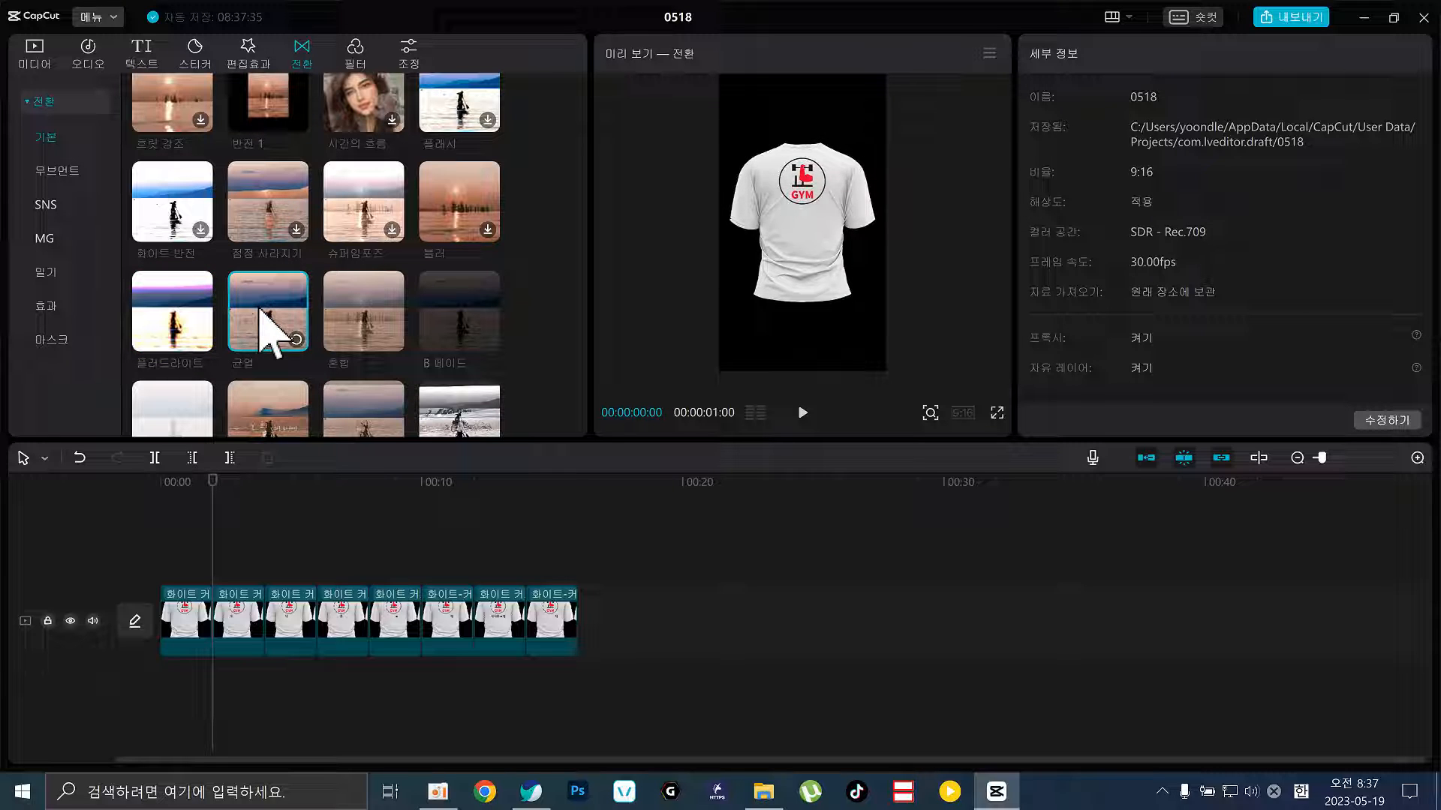
scroll(388, 327, "down", 4)
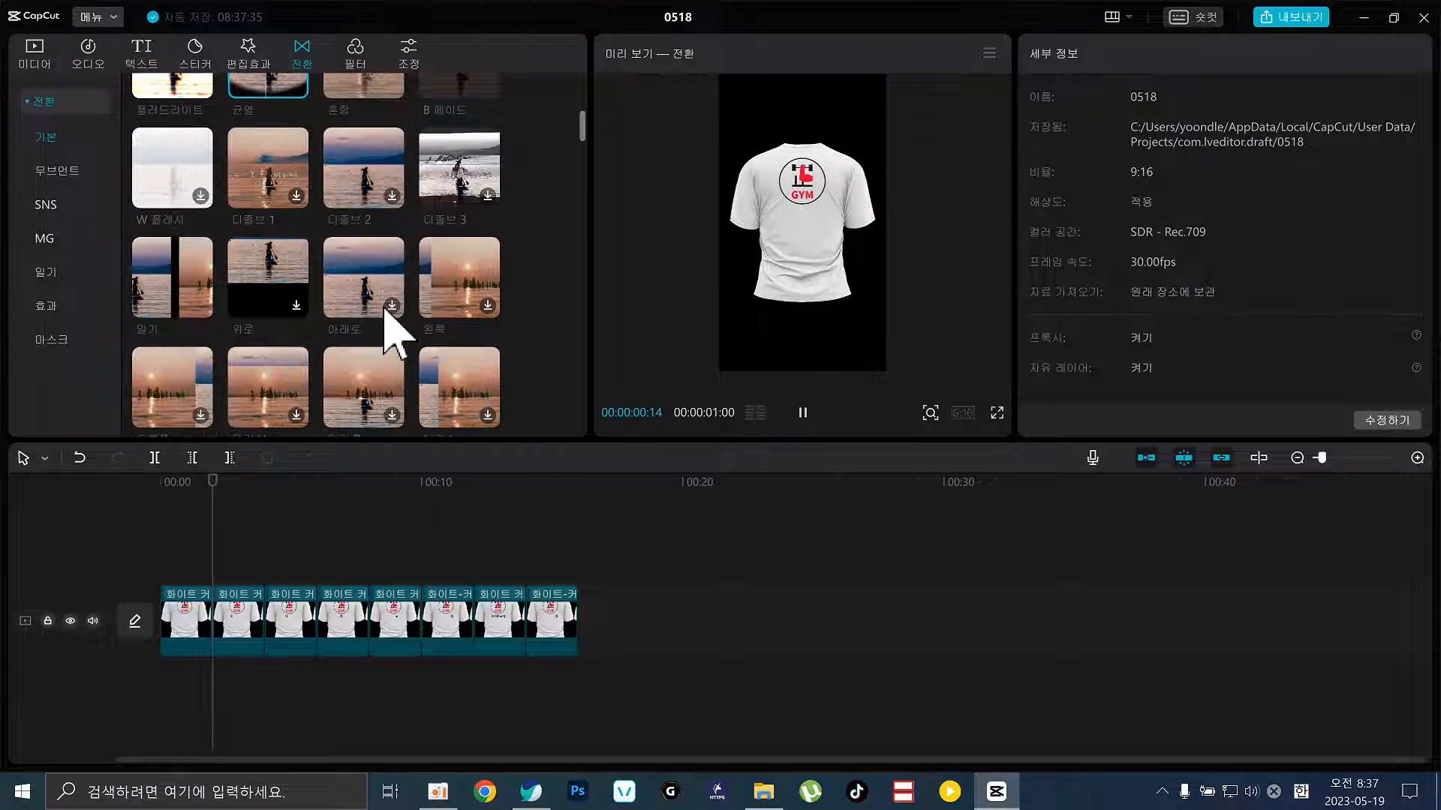
scroll(386, 319, "down", 5)
scroll(385, 321, "up", 3)
Preview the 닦기 L, 닦기 D, 반전, 흔들림 and 색차 역방향 transitions
left_click(435, 311)
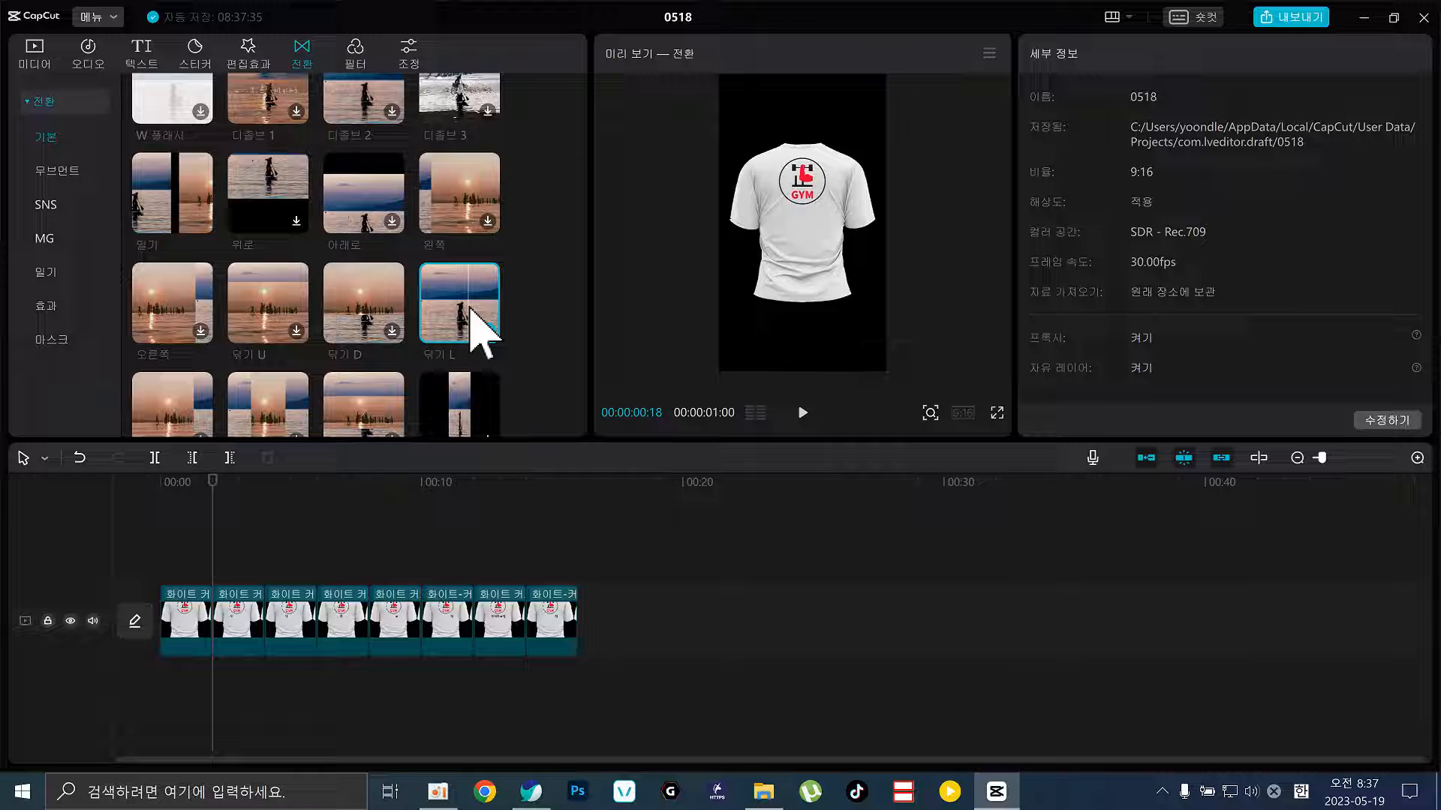
left_click(373, 316)
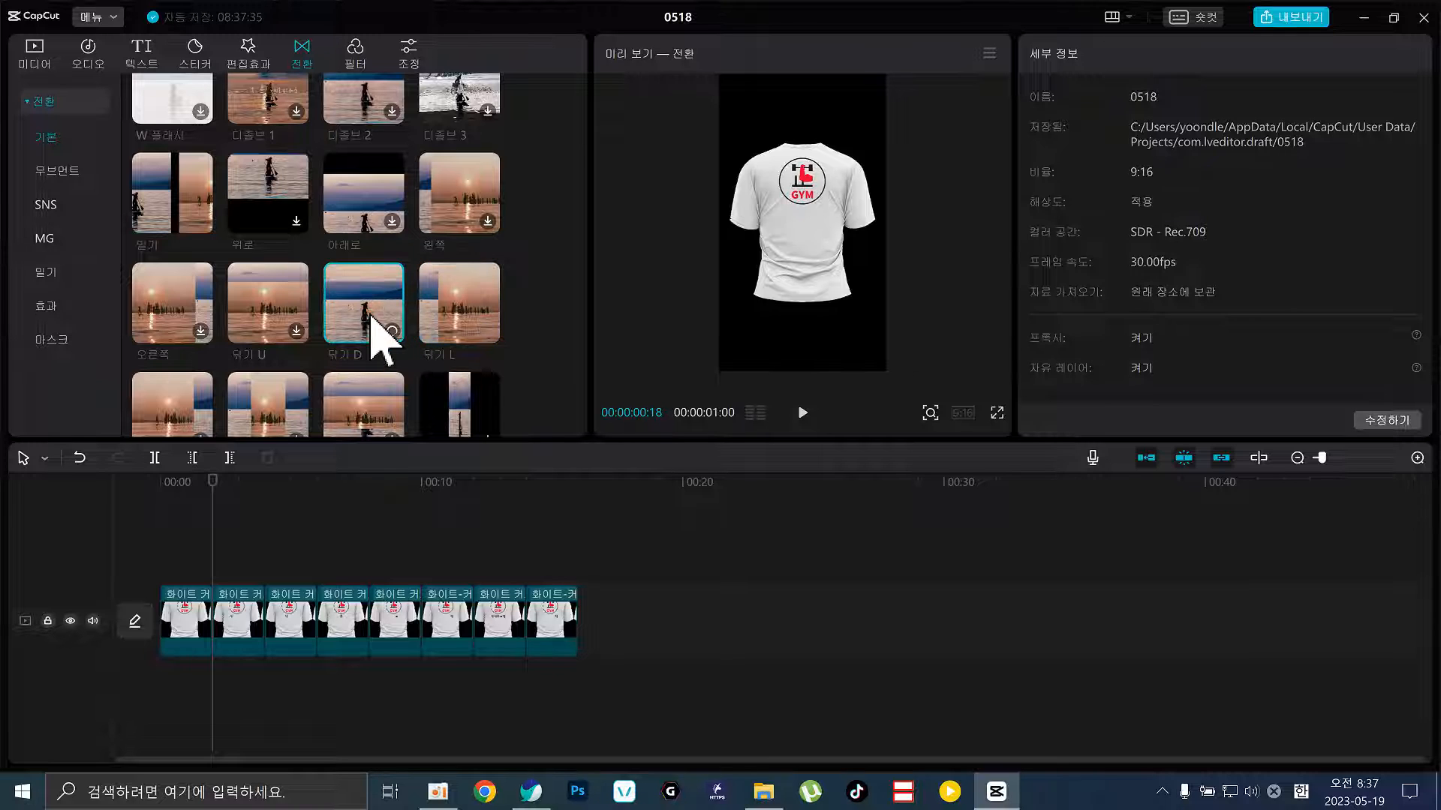
scroll(300, 376, "down", 1)
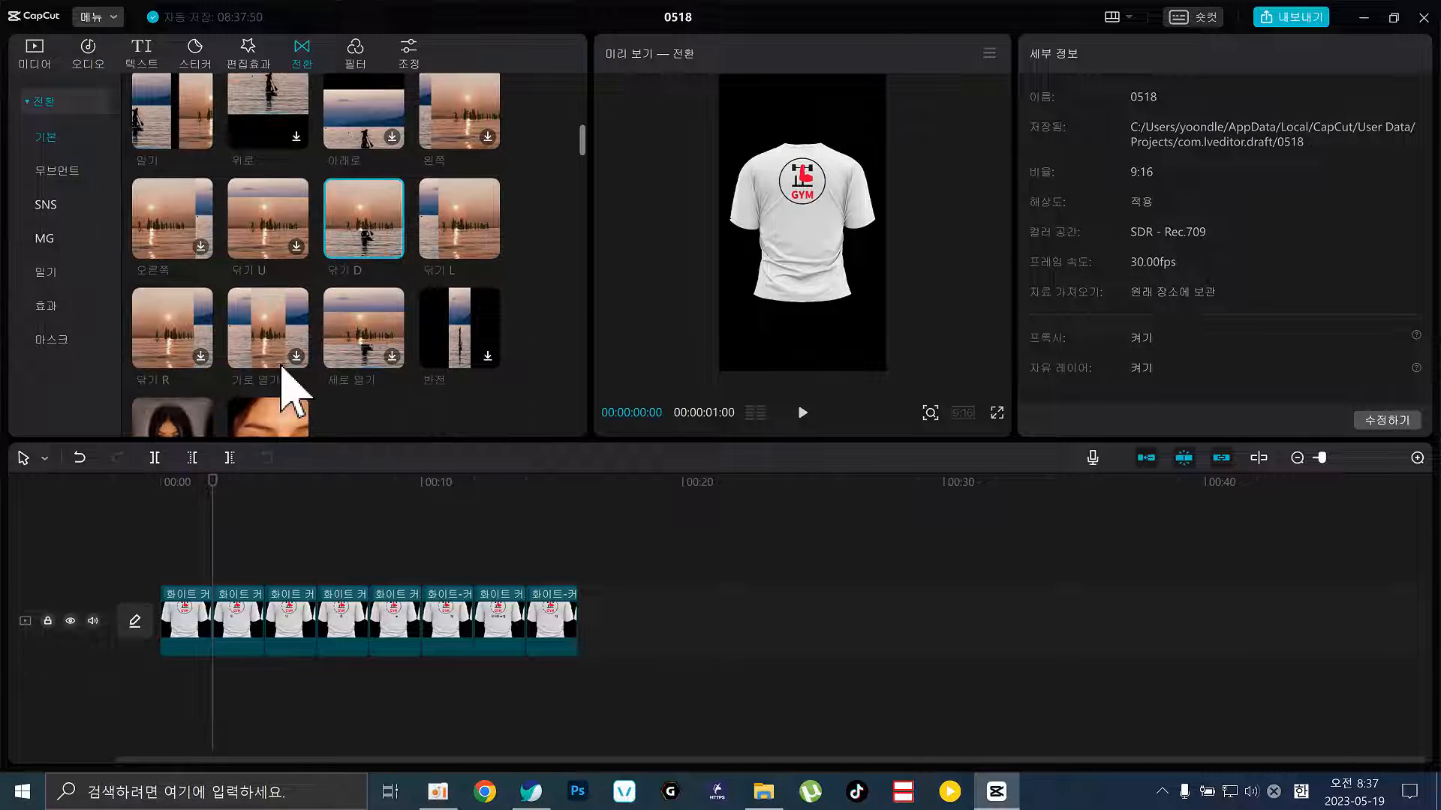
left_click(440, 337)
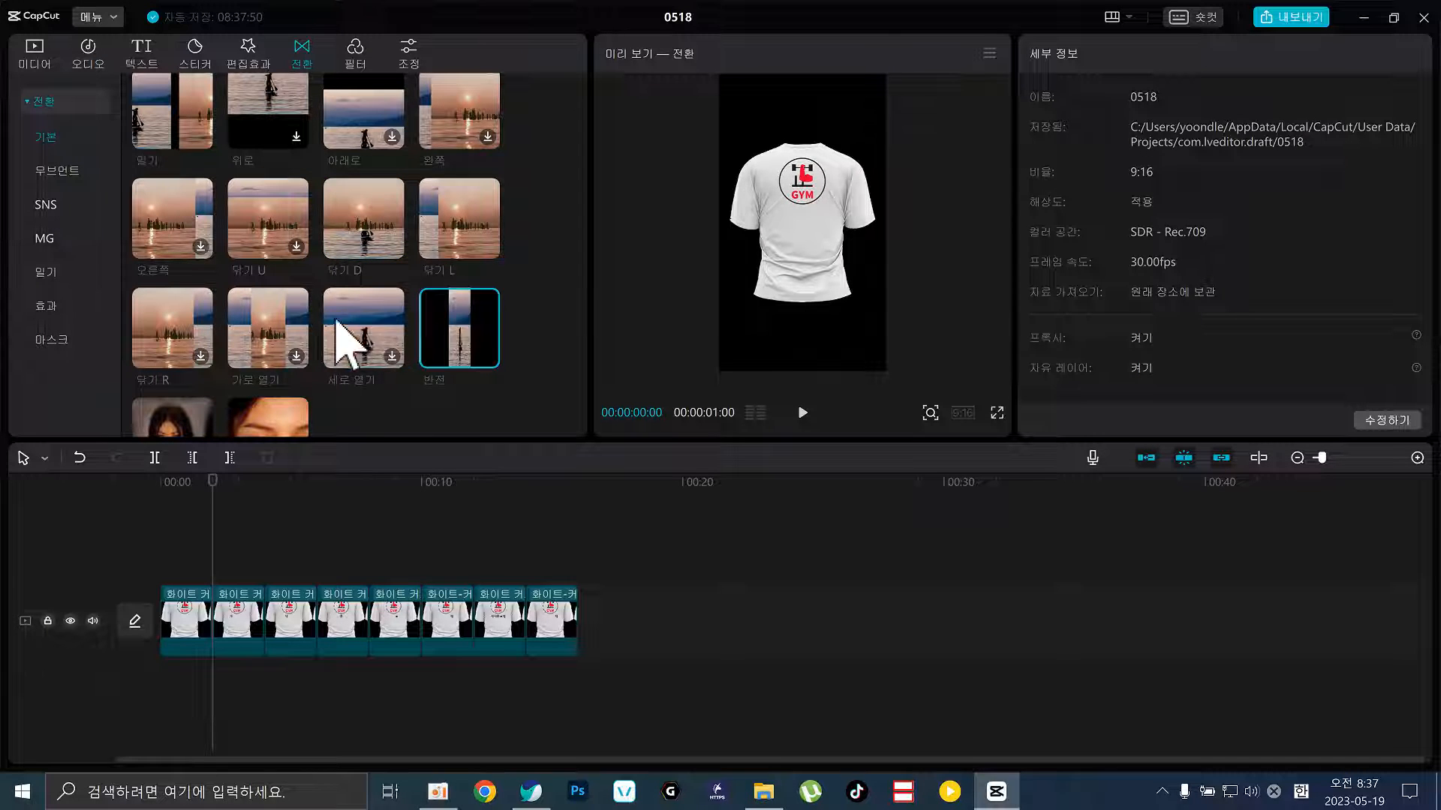
scroll(280, 360, "down", 2)
scroll(249, 344, "down", 1)
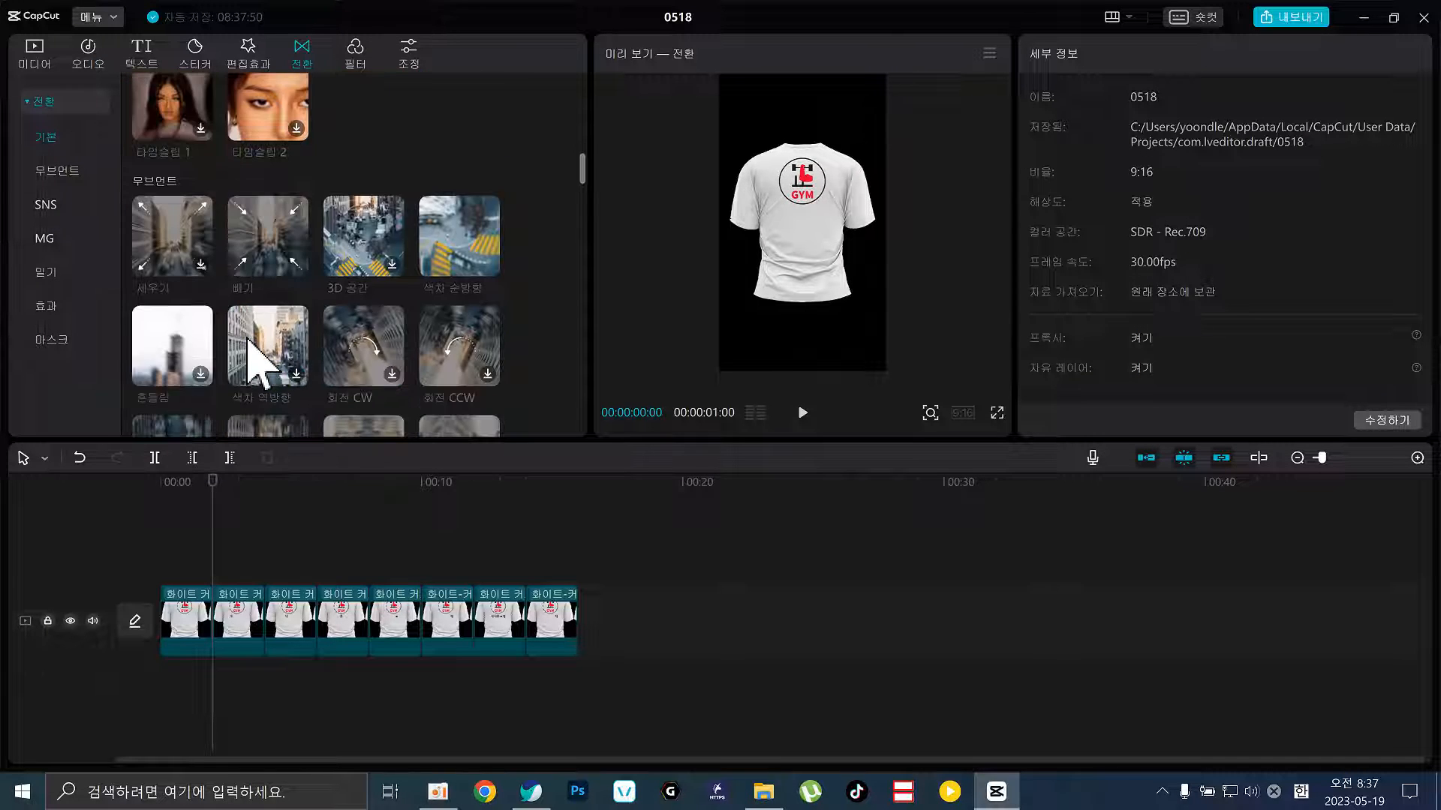
left_click(187, 349)
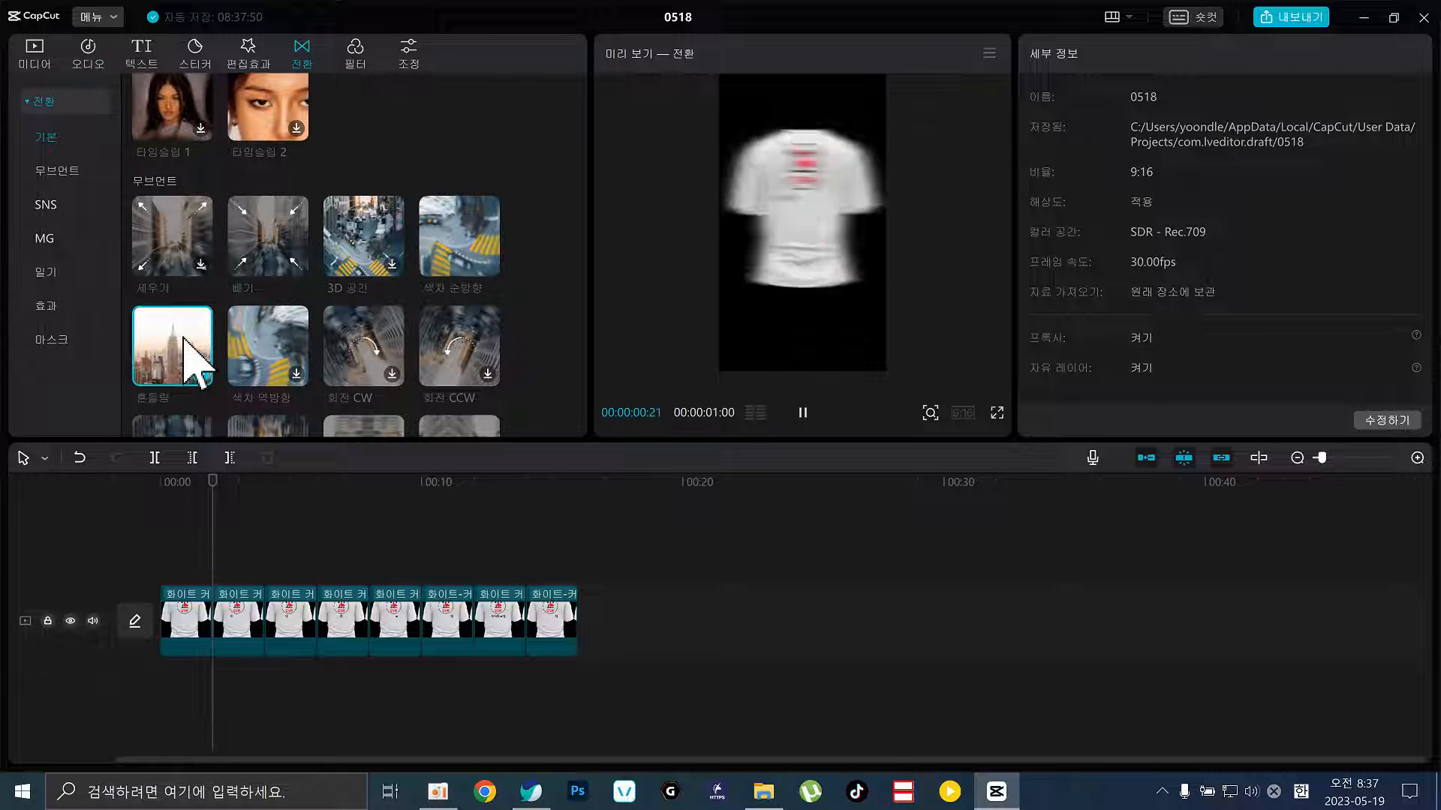
left_click(299, 367)
Scroll further down the transition categories and download the 글리치 3 glitch transition
scroll(207, 349, "down", 2)
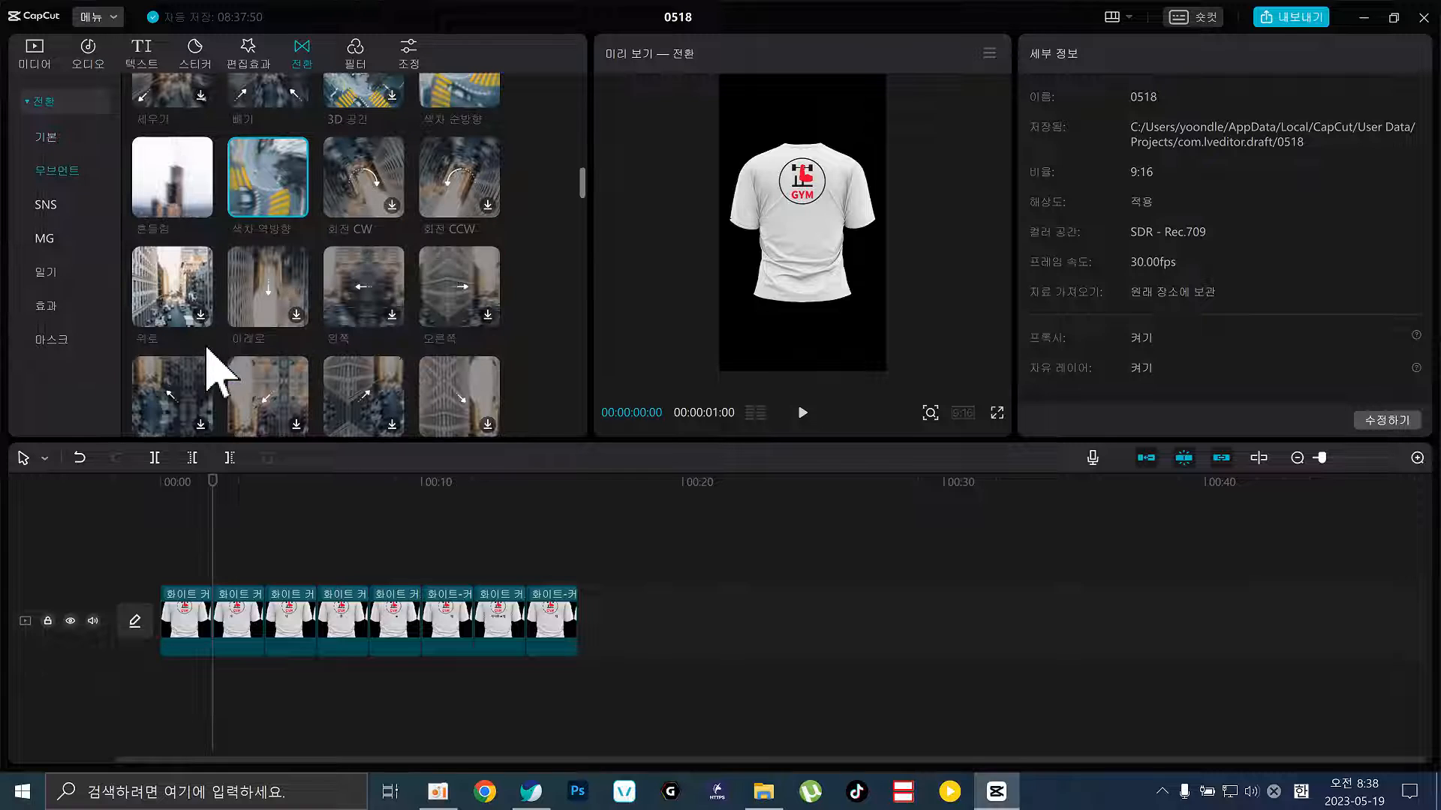
scroll(210, 356, "down", 3)
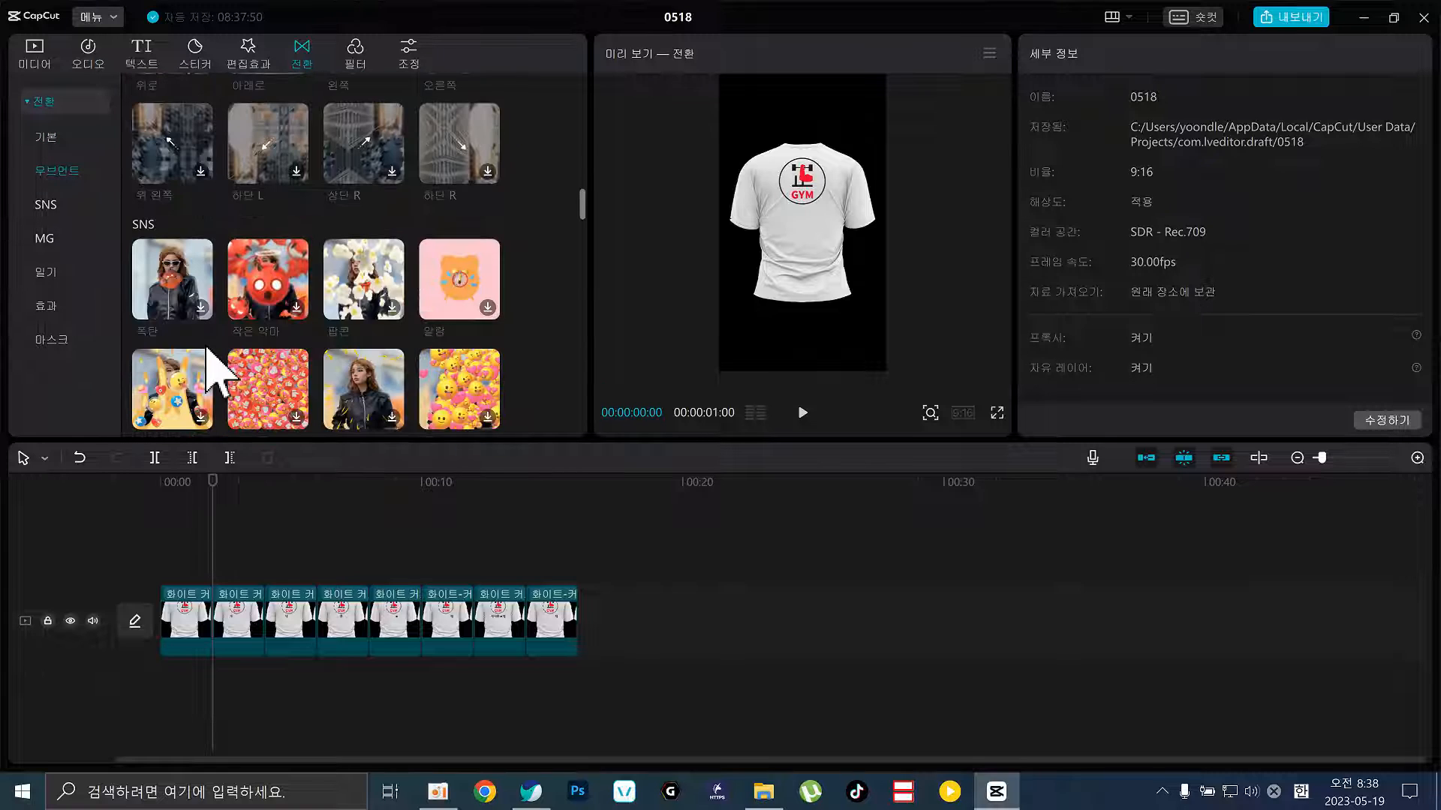
scroll(269, 301, "down", 5)
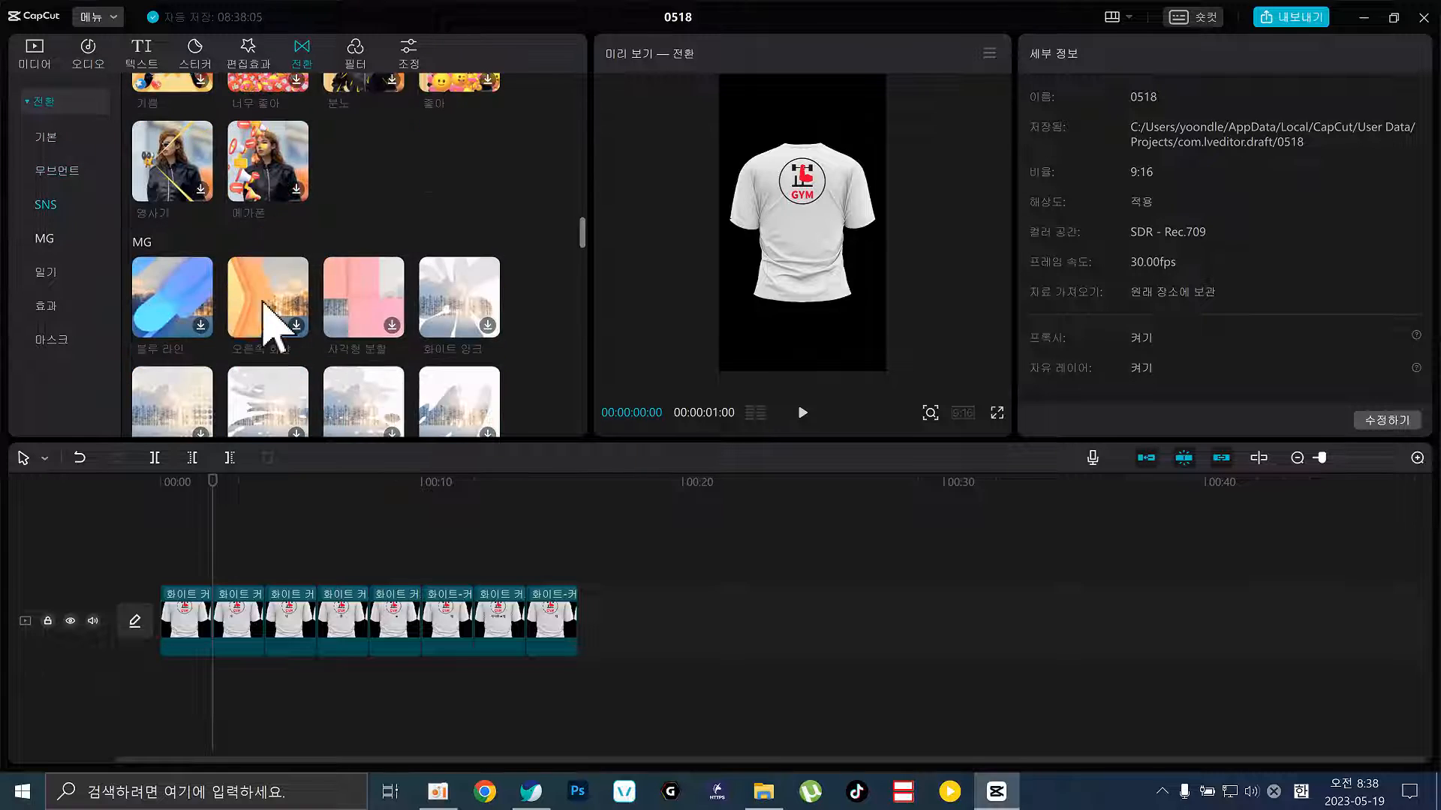
scroll(263, 301, "down", 6)
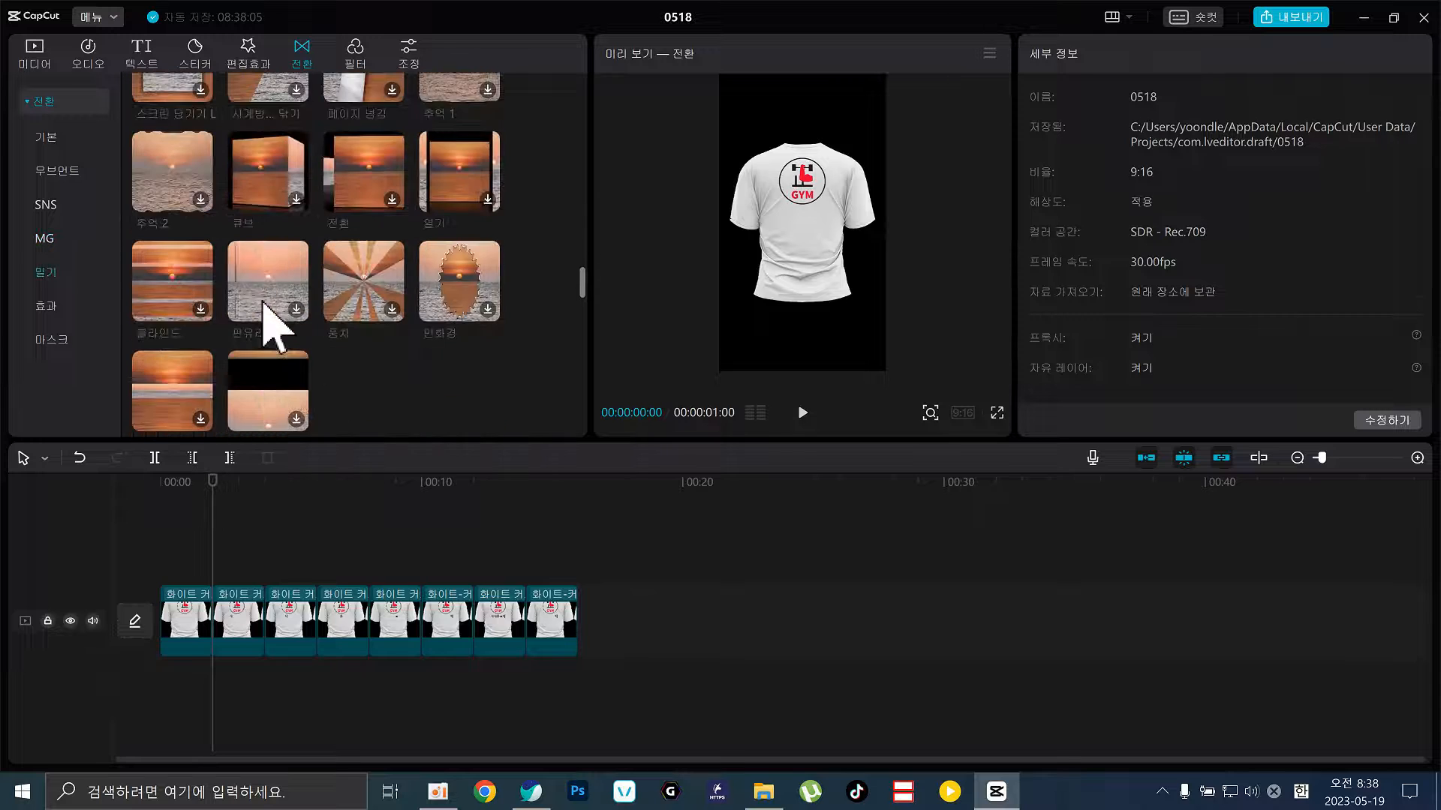
scroll(272, 330, "down", 1)
scroll(264, 304, "down", 2)
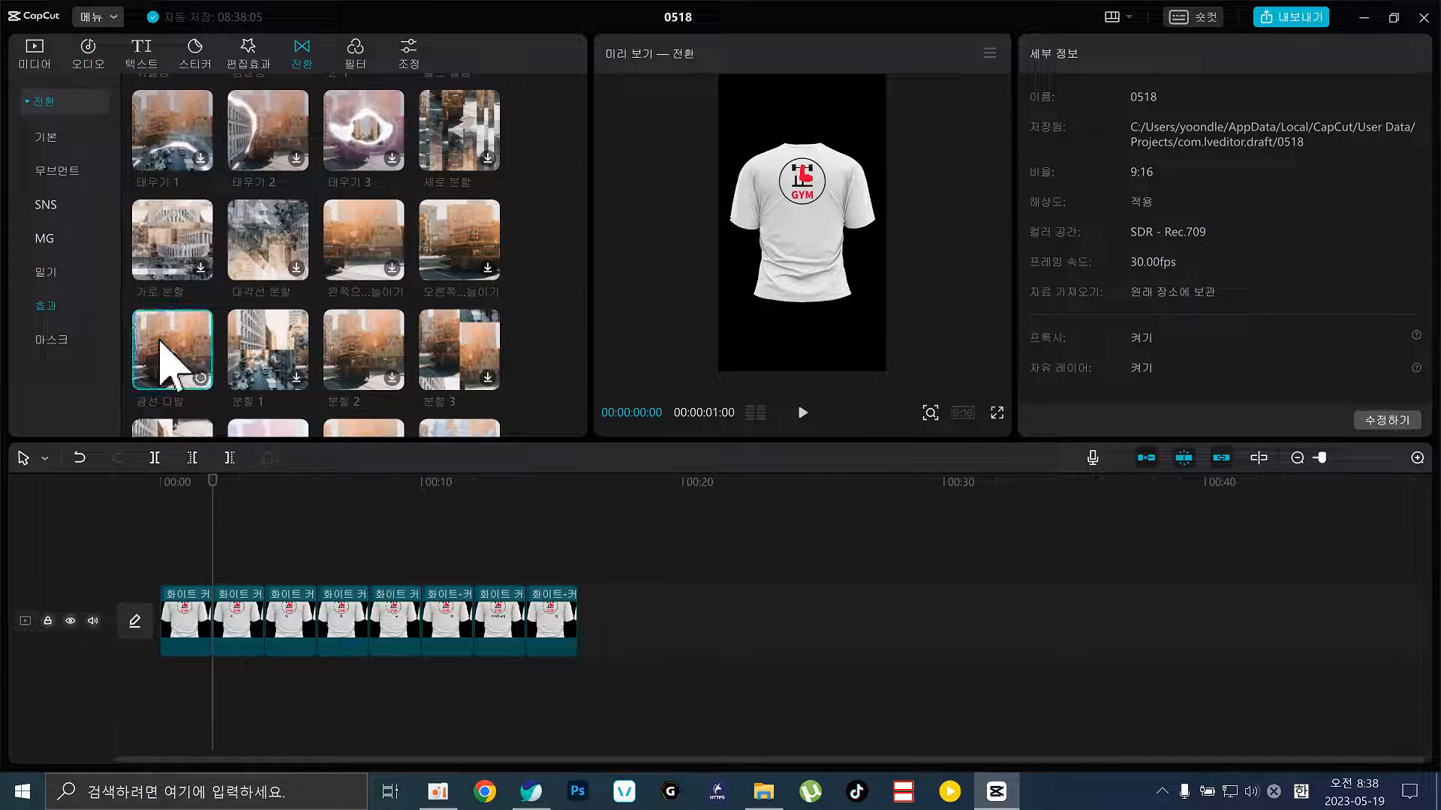
scroll(370, 379, "down", 2)
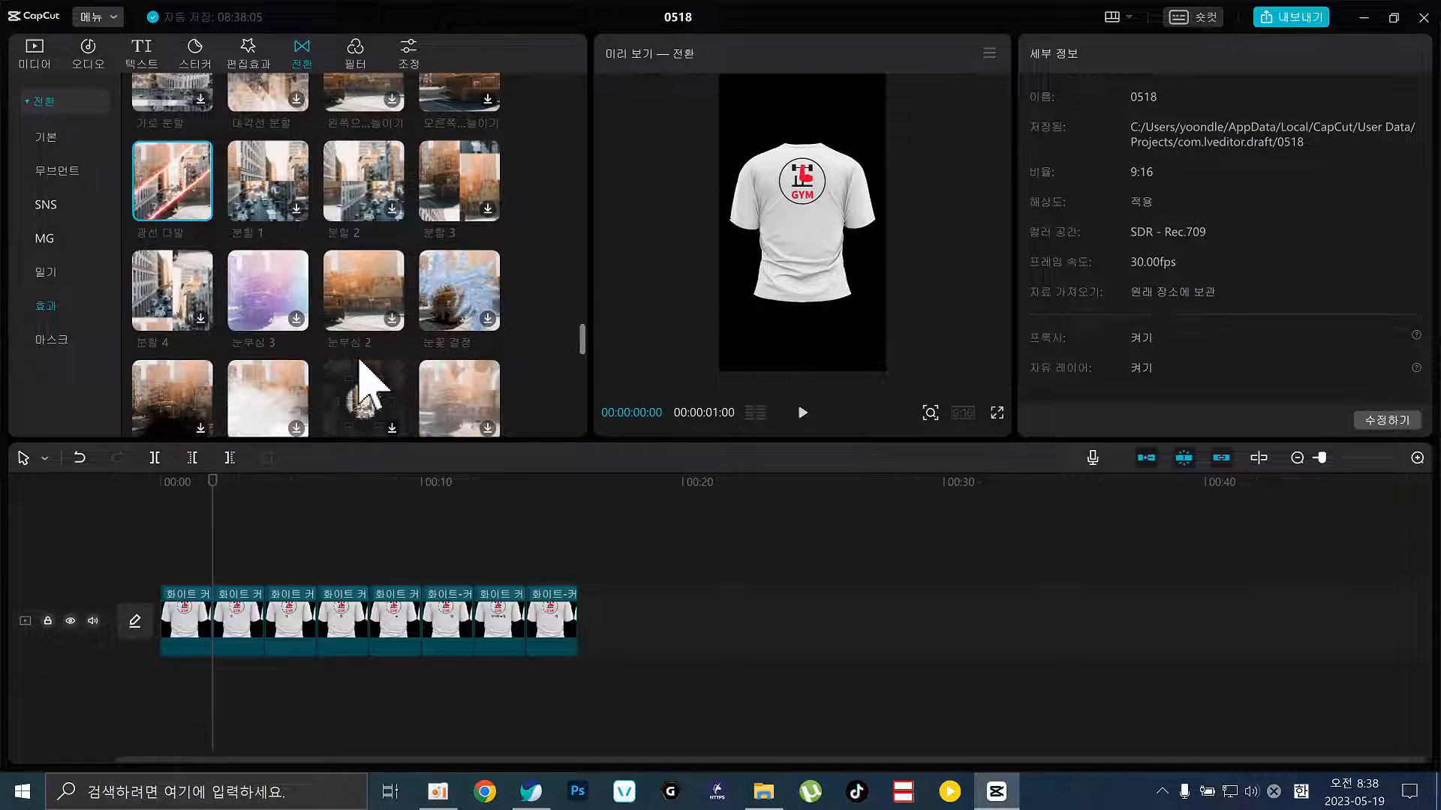
scroll(257, 322, "down", 2)
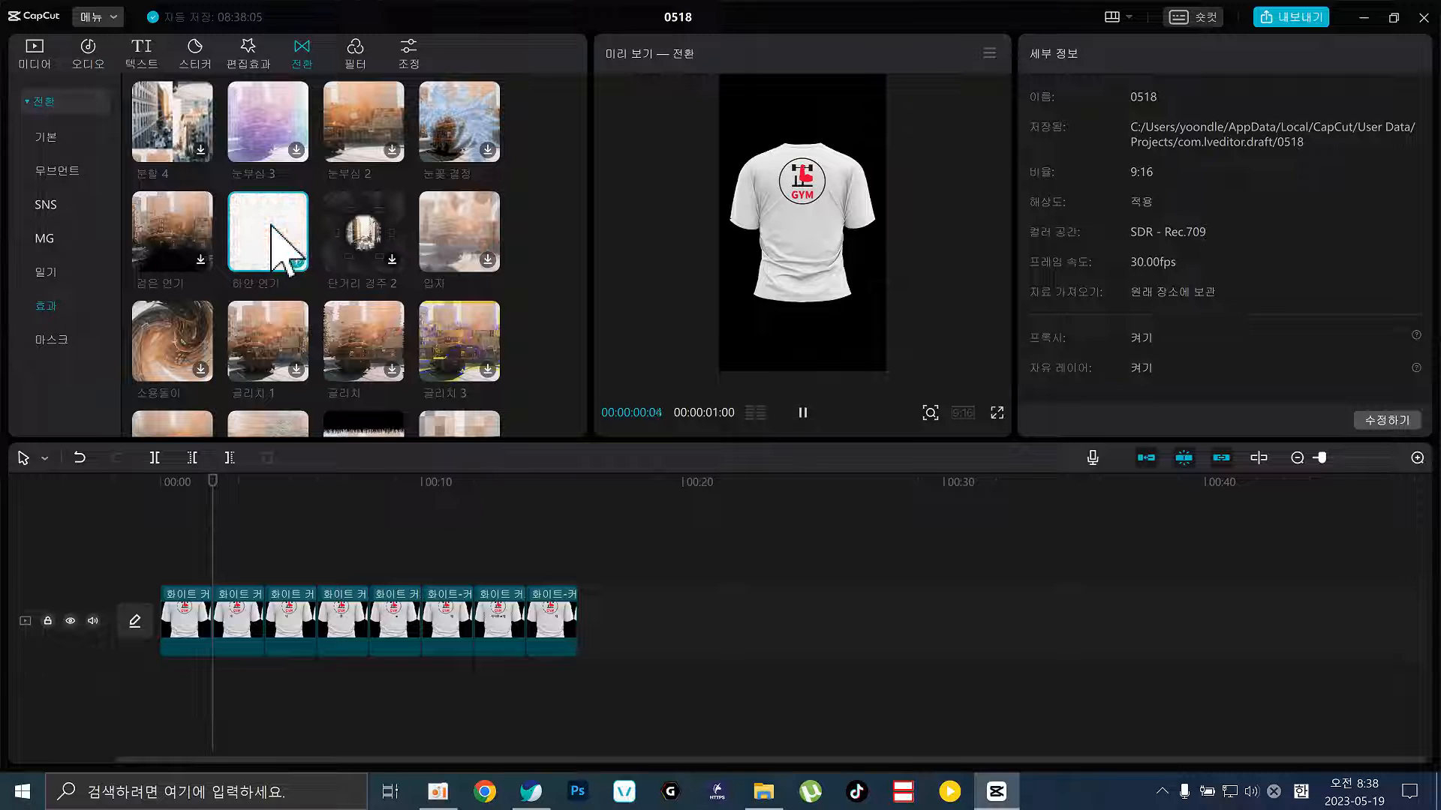
left_click(447, 347)
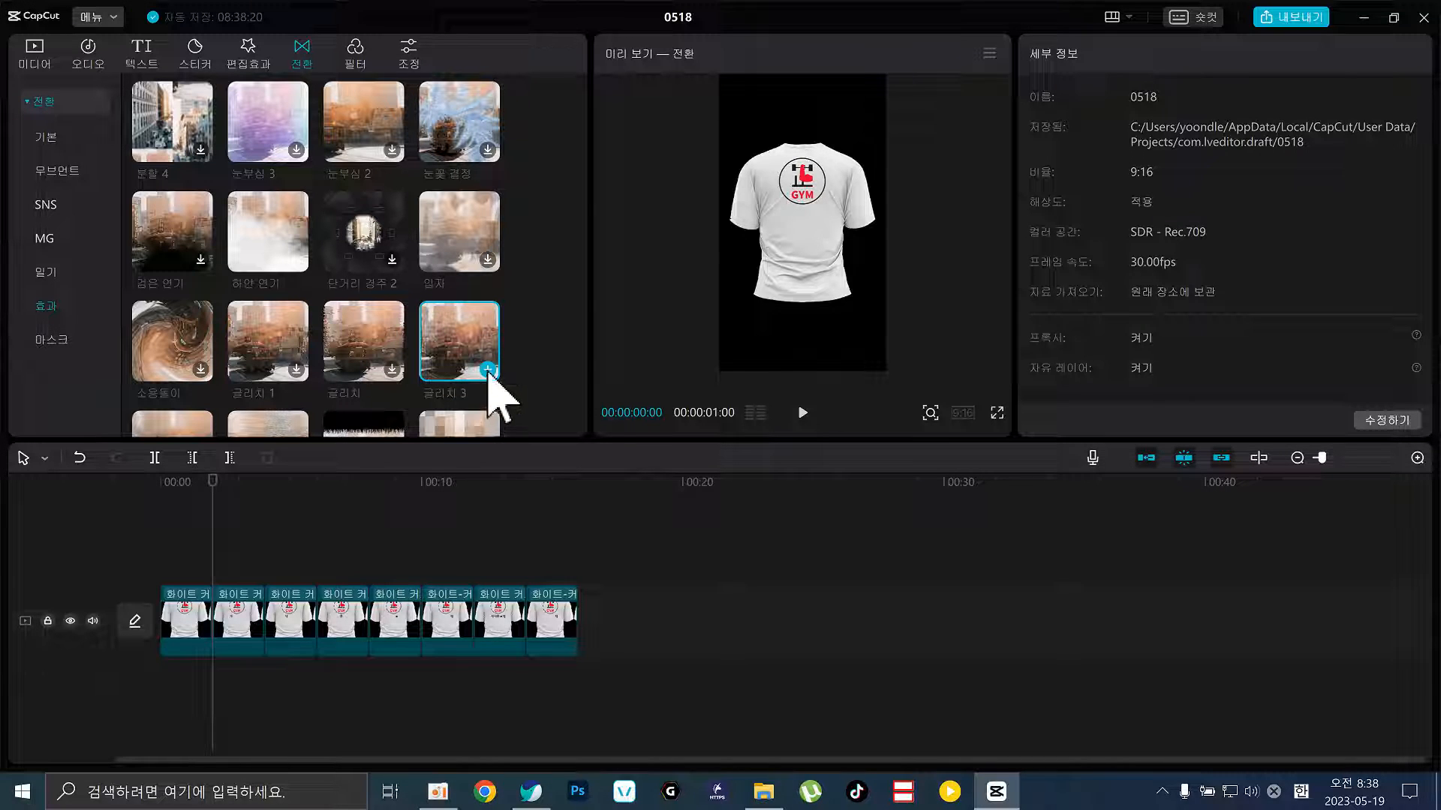
Add 글리치 3 between clips 1 and 2, then check the clips on either side
left_click(488, 370)
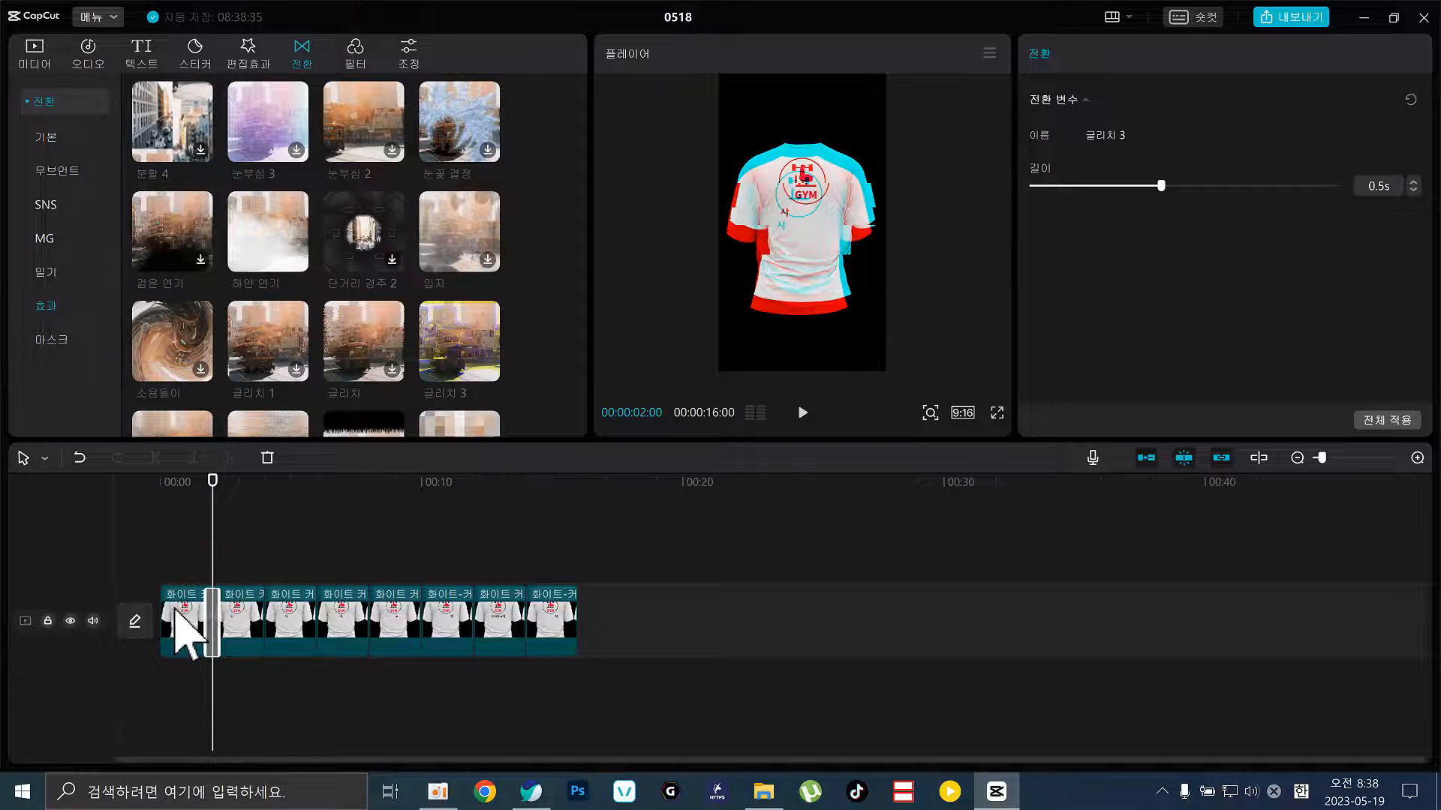
left_click(176, 609)
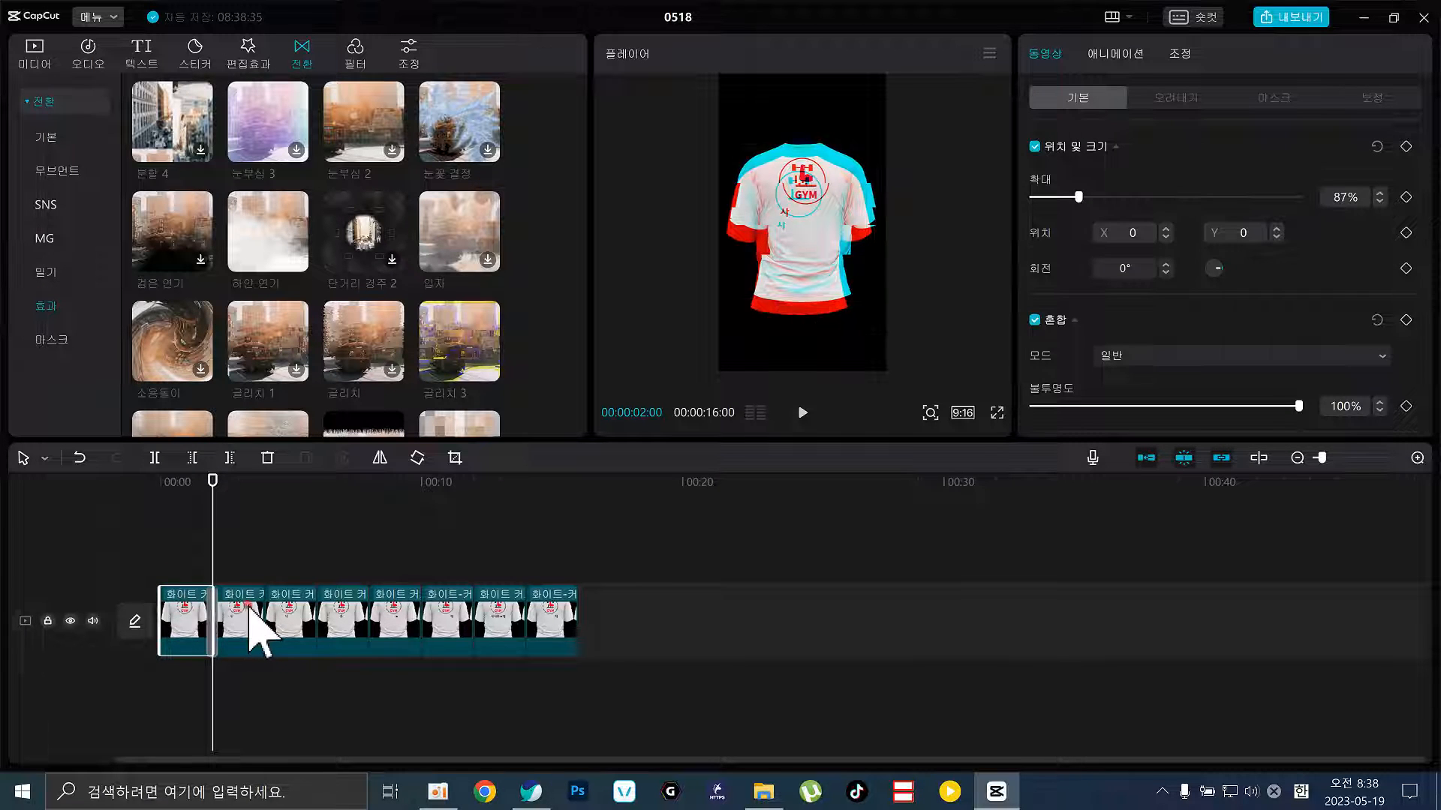
left_click(243, 608)
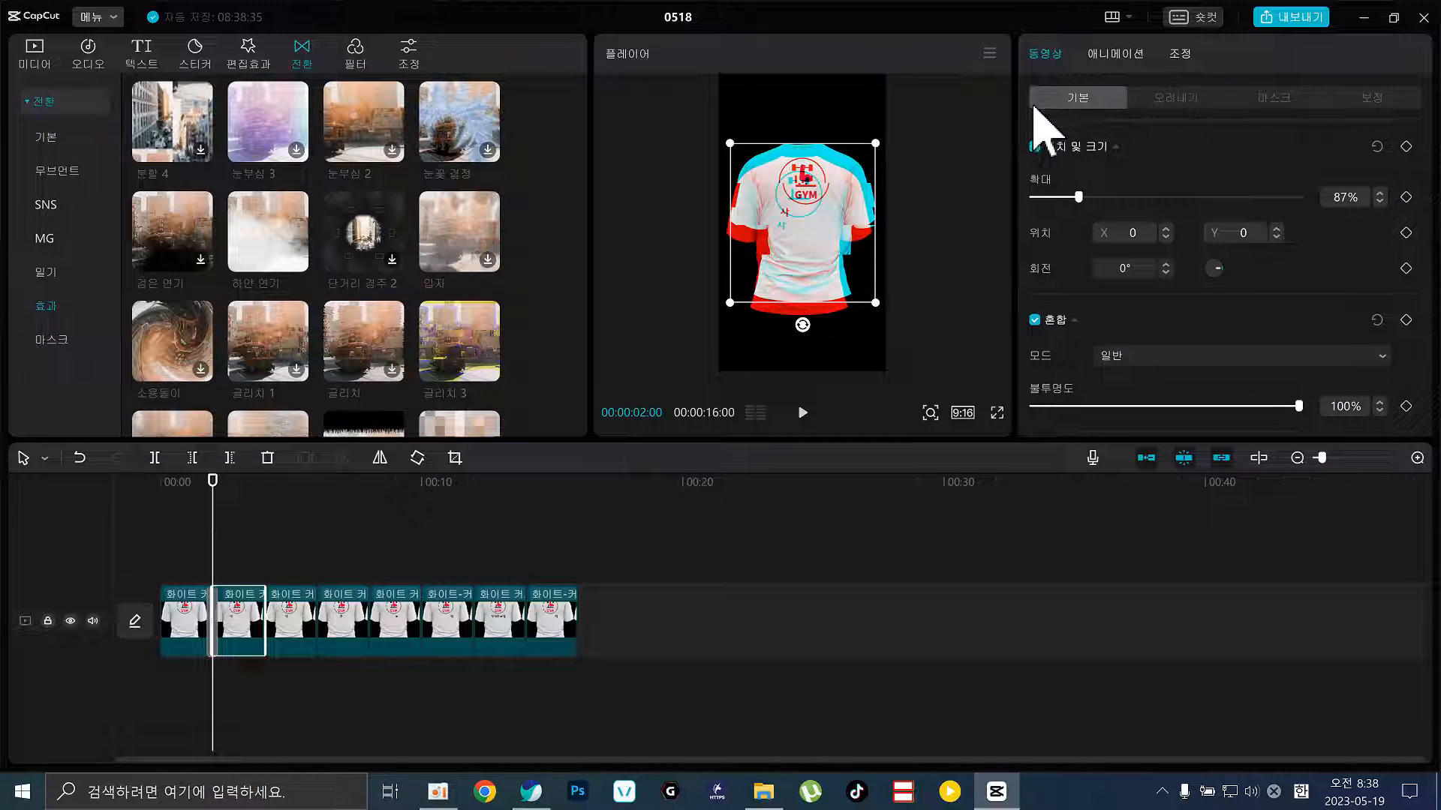
left_click(188, 634)
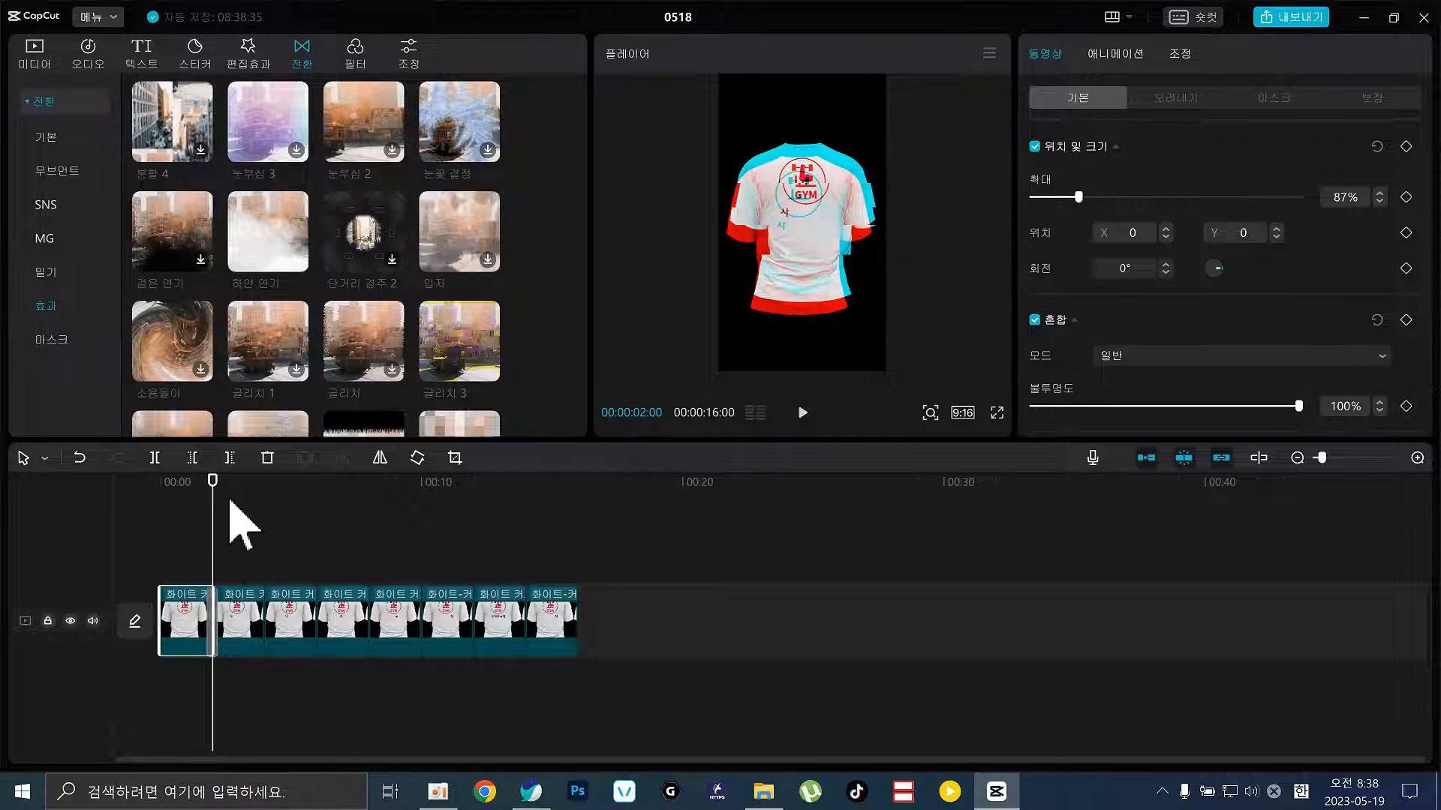
mouse_move(214, 515)
left_mouse_down()
mouse_move(266, 520)
mouse_move(223, 520)
left_mouse_up()
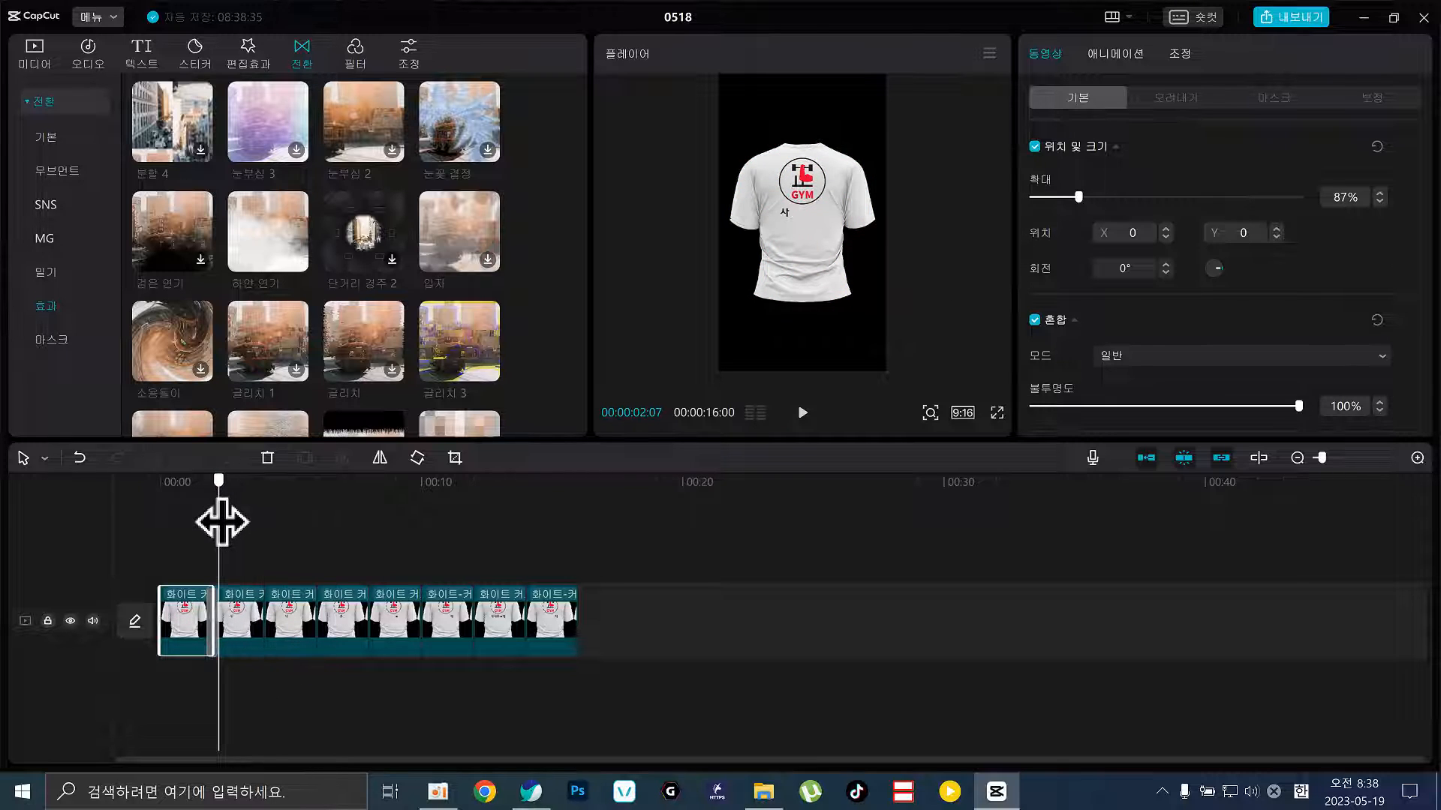
left_click(239, 626)
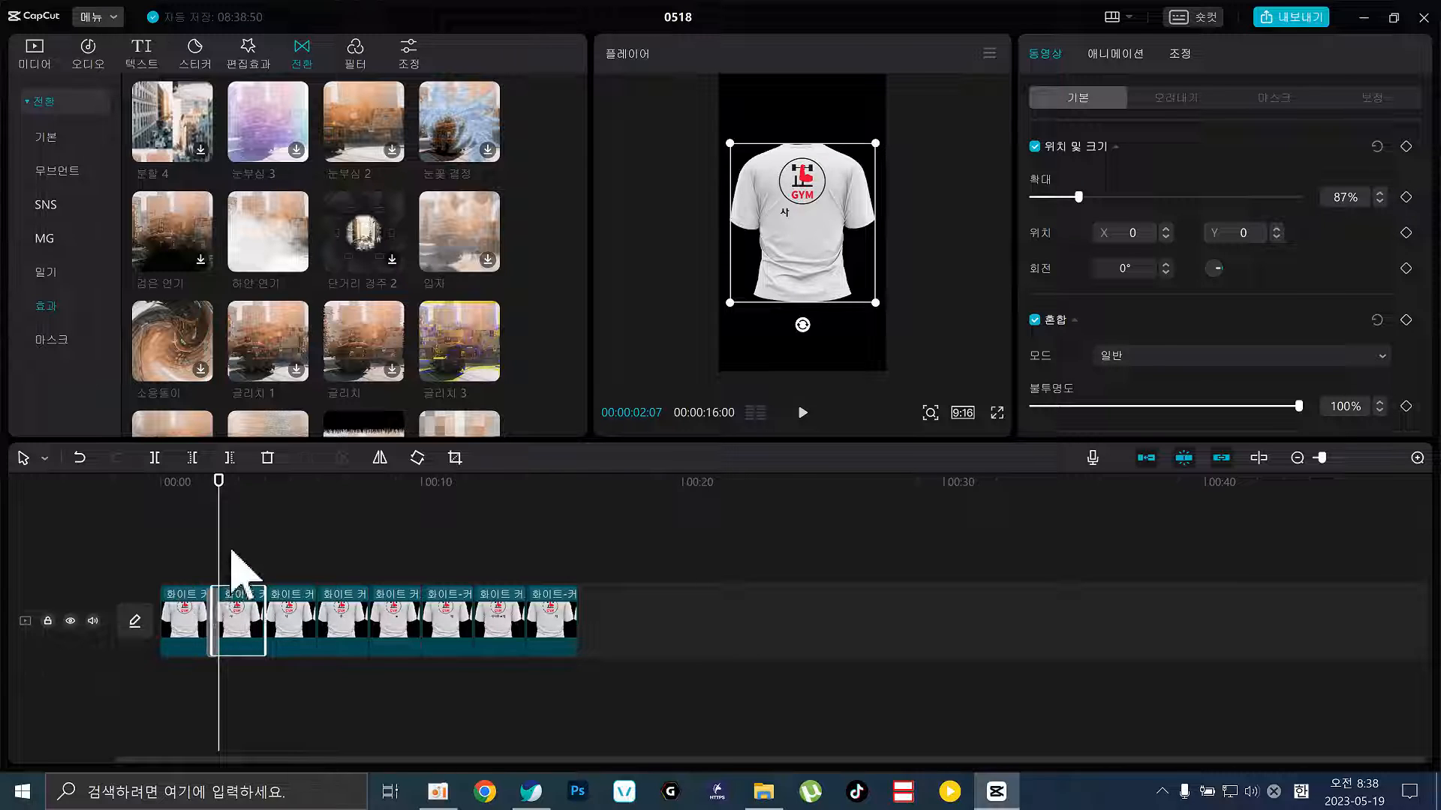
Select the glitch transition and keep its Duration at 0.5s
left_click(215, 604)
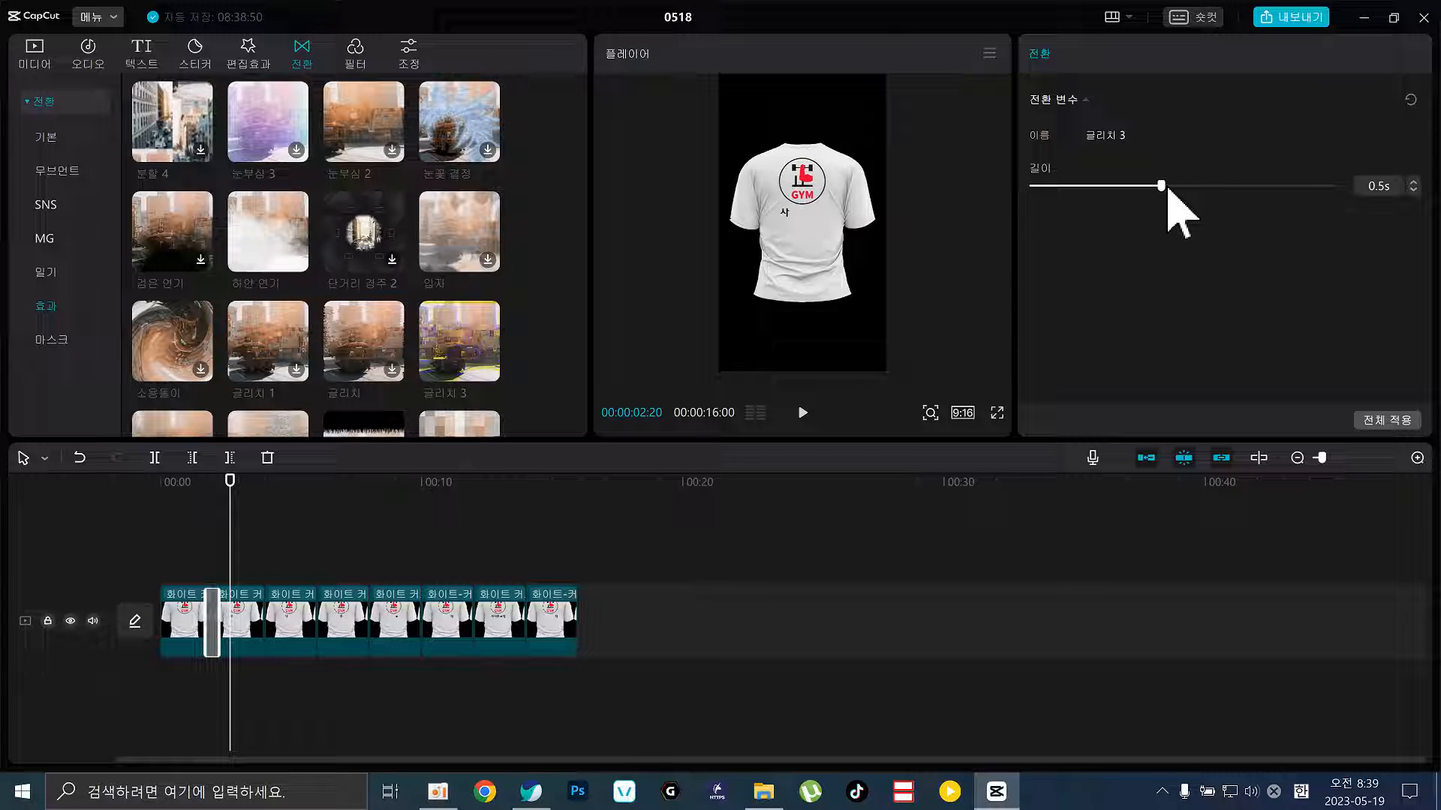
left_click(248, 613)
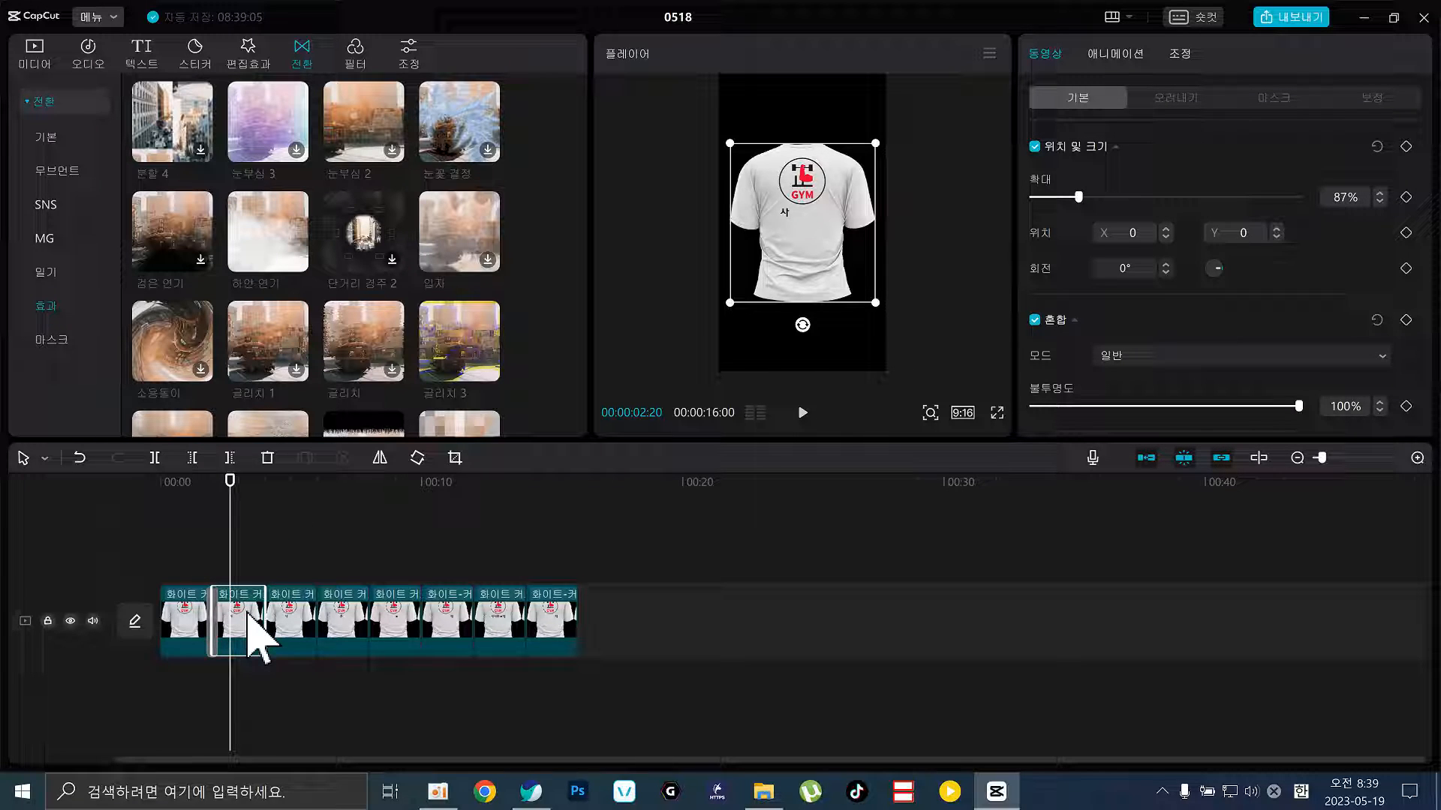
left_click(208, 572)
left_click(213, 604)
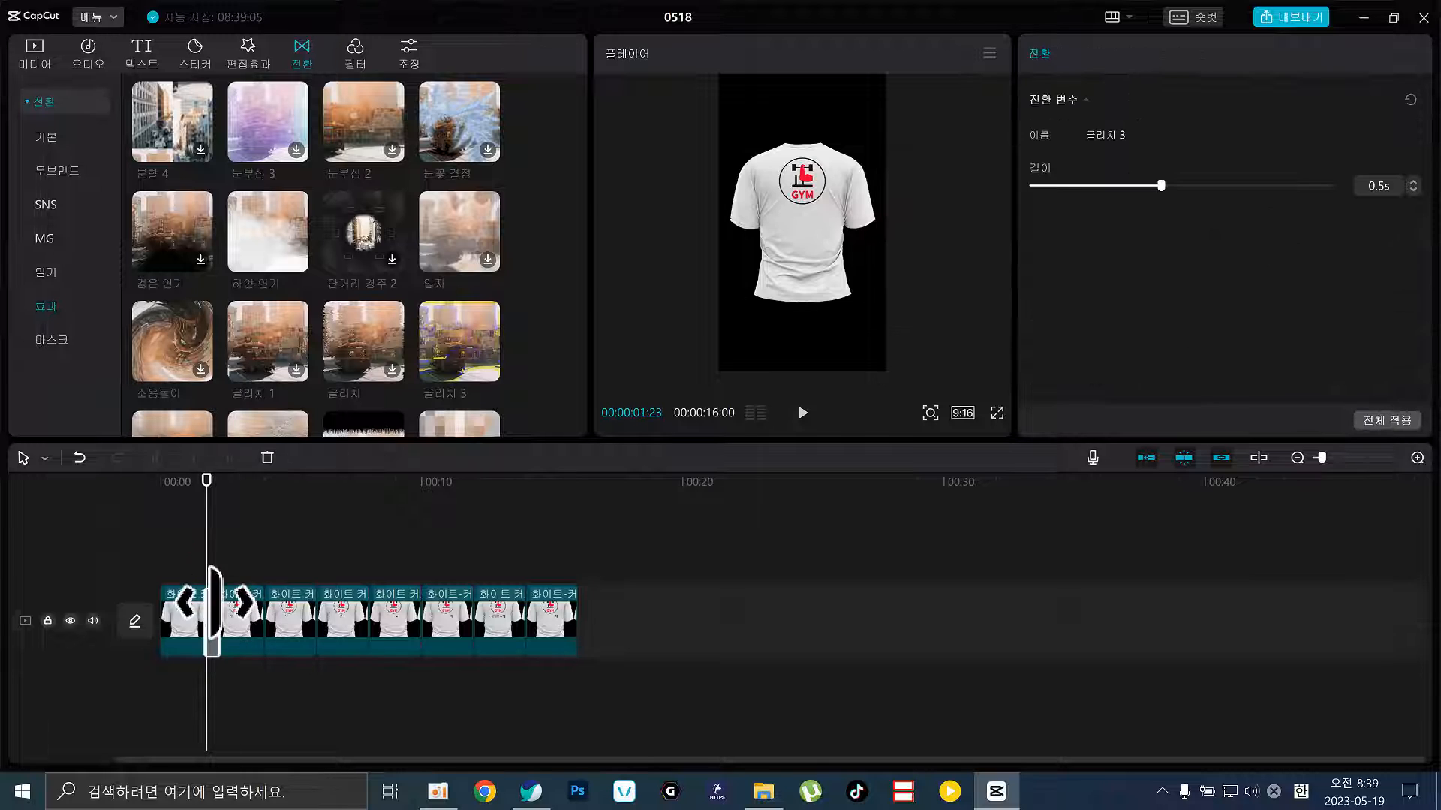
mouse_move(1166, 193)
left_mouse_down()
mouse_move(1344, 199)
mouse_move(1165, 213)
left_mouse_up()
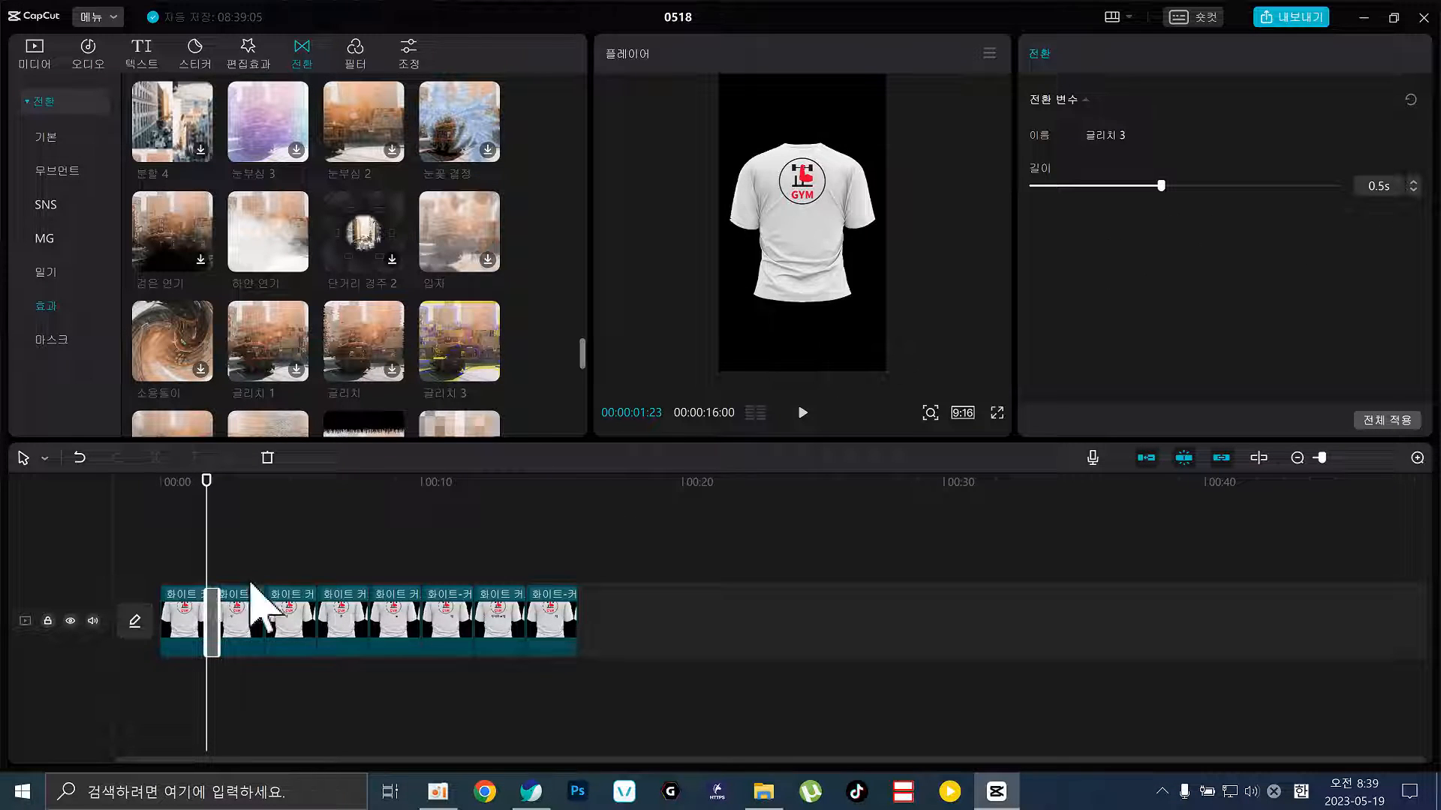
left_click(203, 609)
left_click(250, 627)
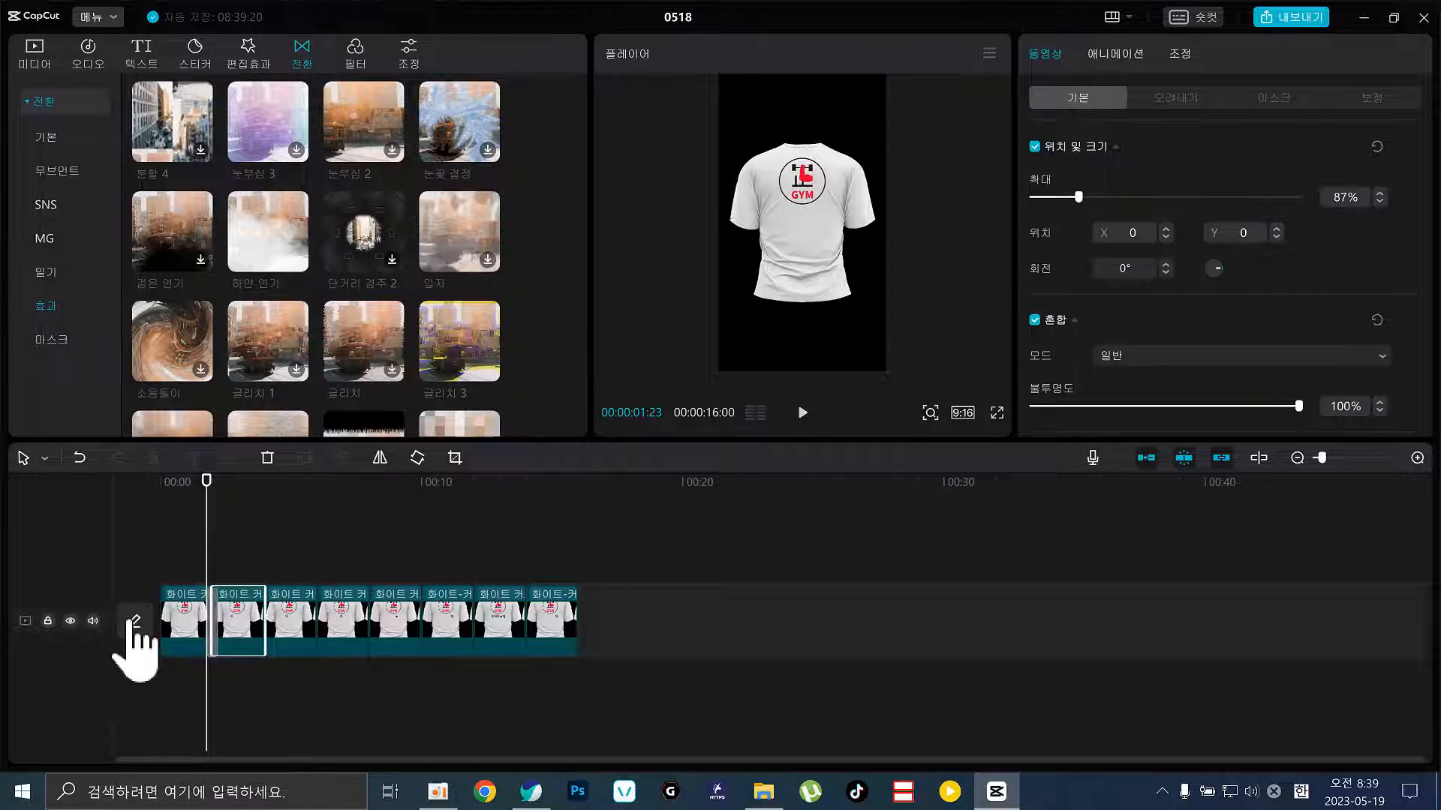
left_click(267, 567)
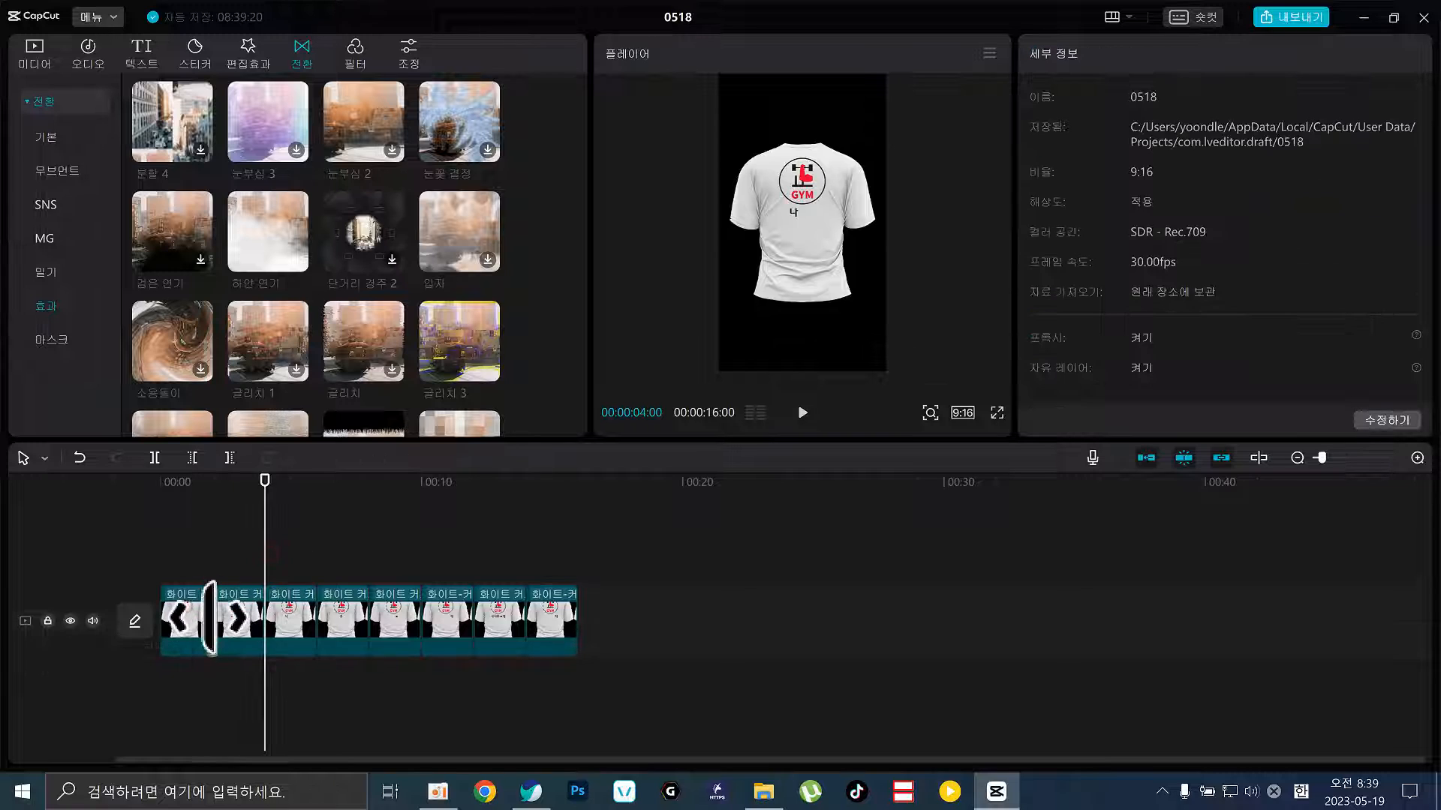
left_click(214, 623)
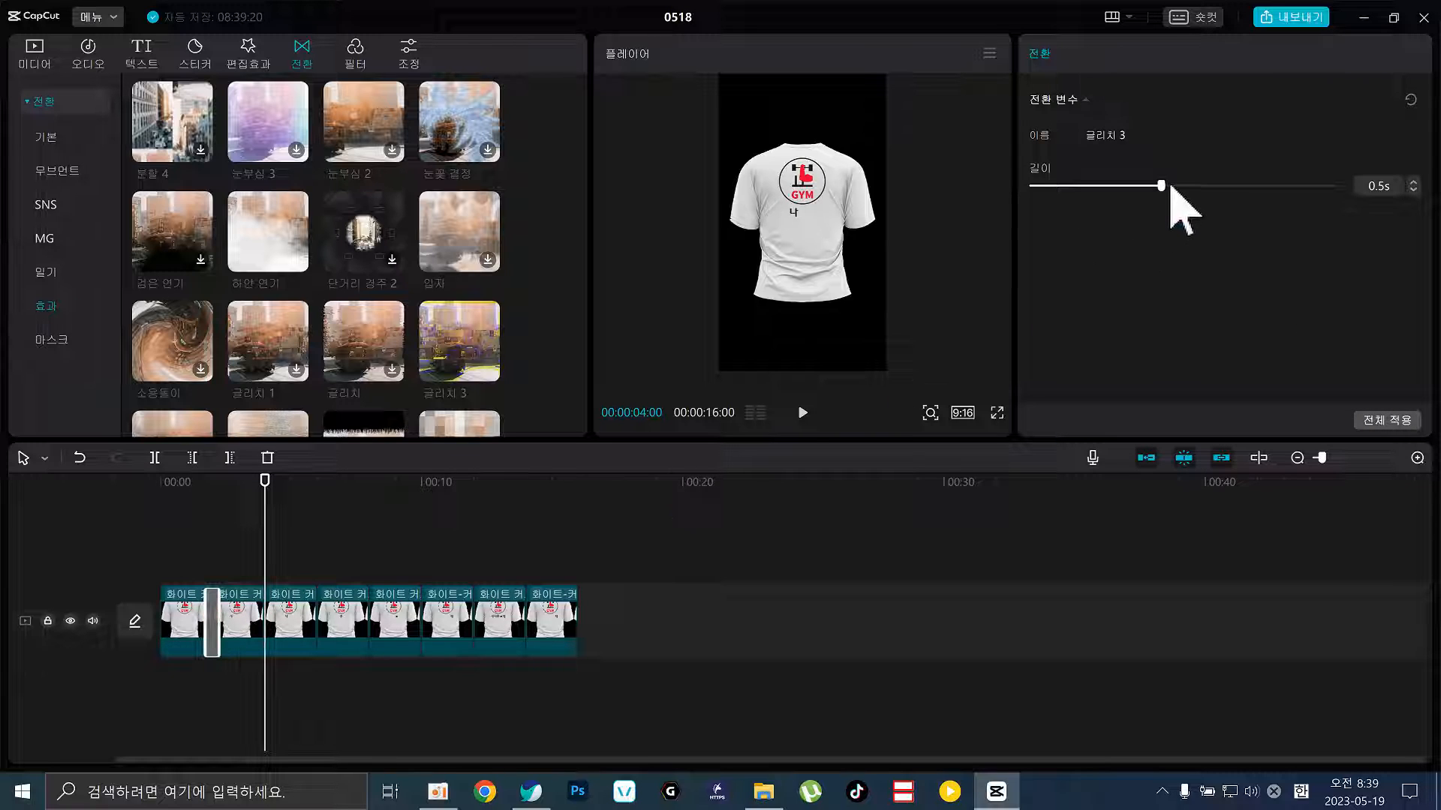
Adjust the 글리치 3 duration slider and apply the transition to every cut with Apply to all
mouse_move(1170, 188)
left_mouse_down()
mouse_move(1363, 219)
mouse_move(1225, 225)
mouse_move(1260, 225)
mouse_move(1238, 226)
left_mouse_up()
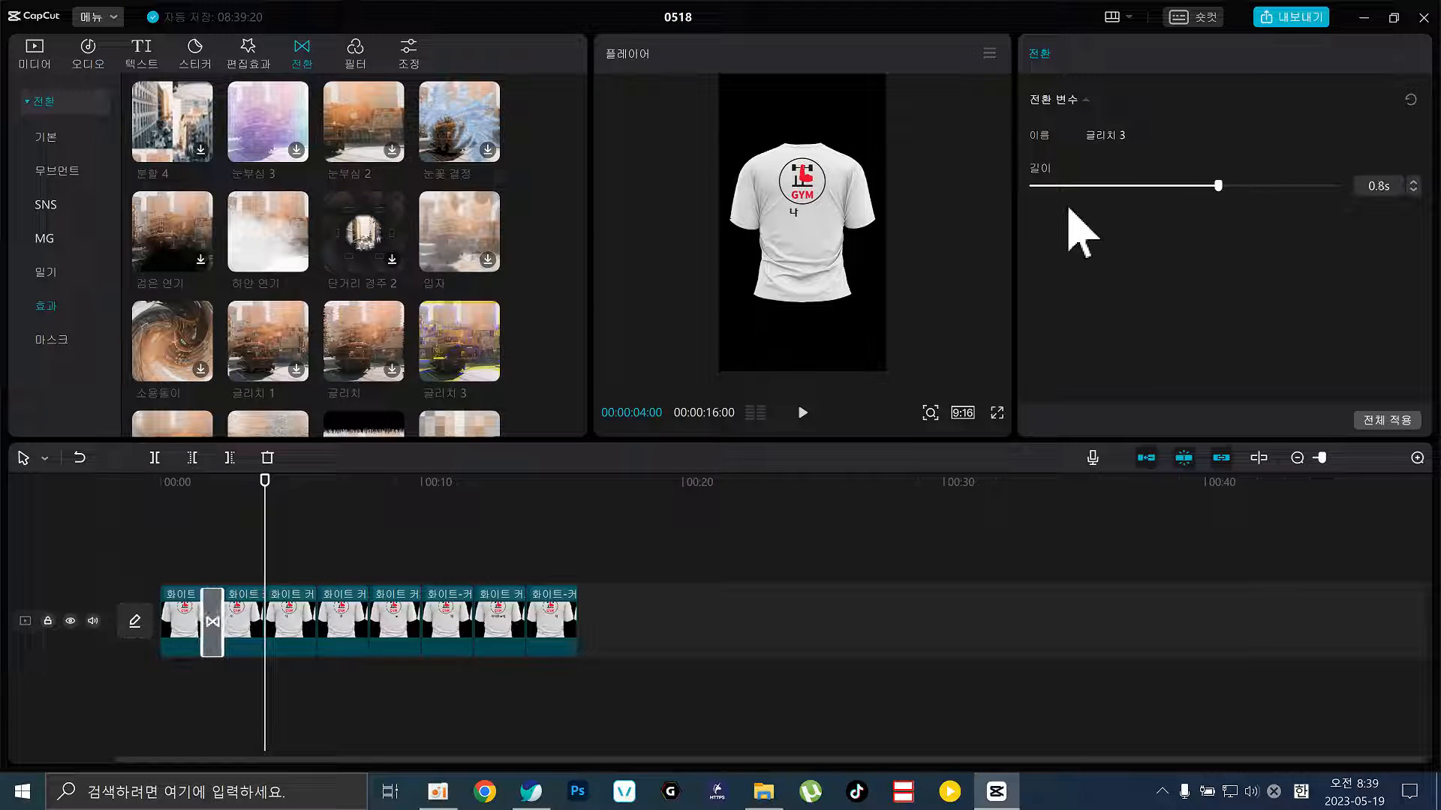
mouse_move(1068, 210)
left_mouse_down()
mouse_move(1426, 228)
mouse_move(1163, 231)
left_mouse_up()
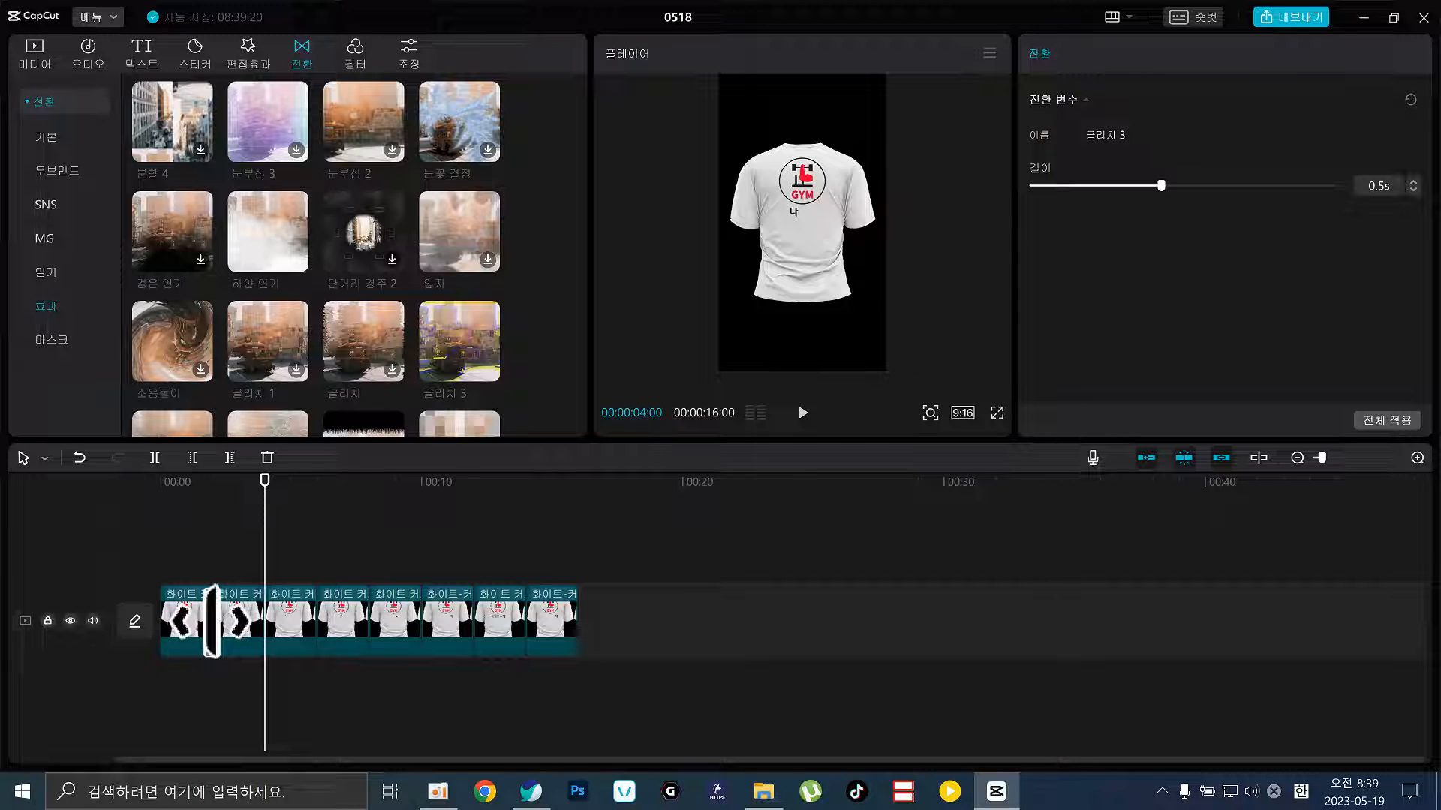
left_click(1373, 422)
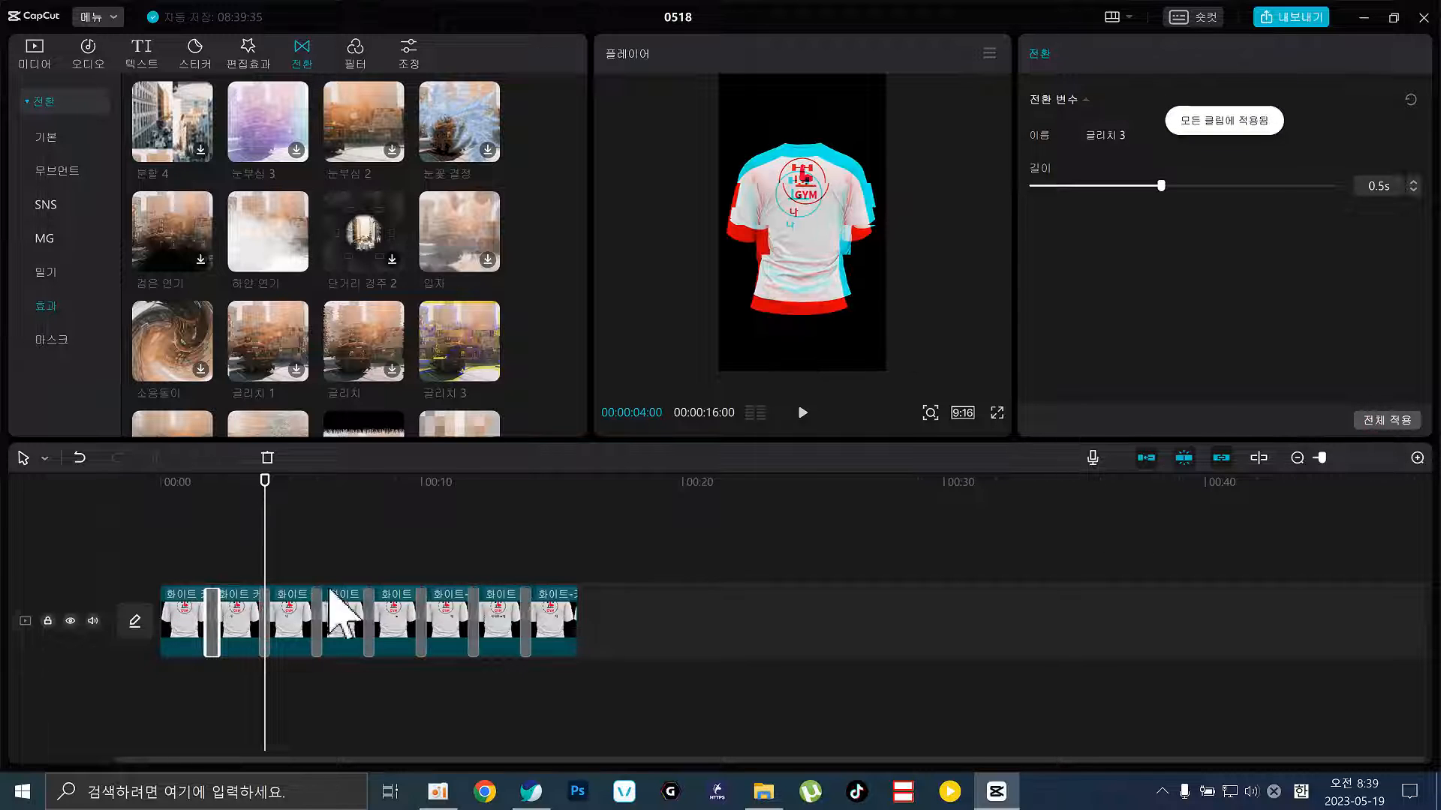
left_click(191, 484)
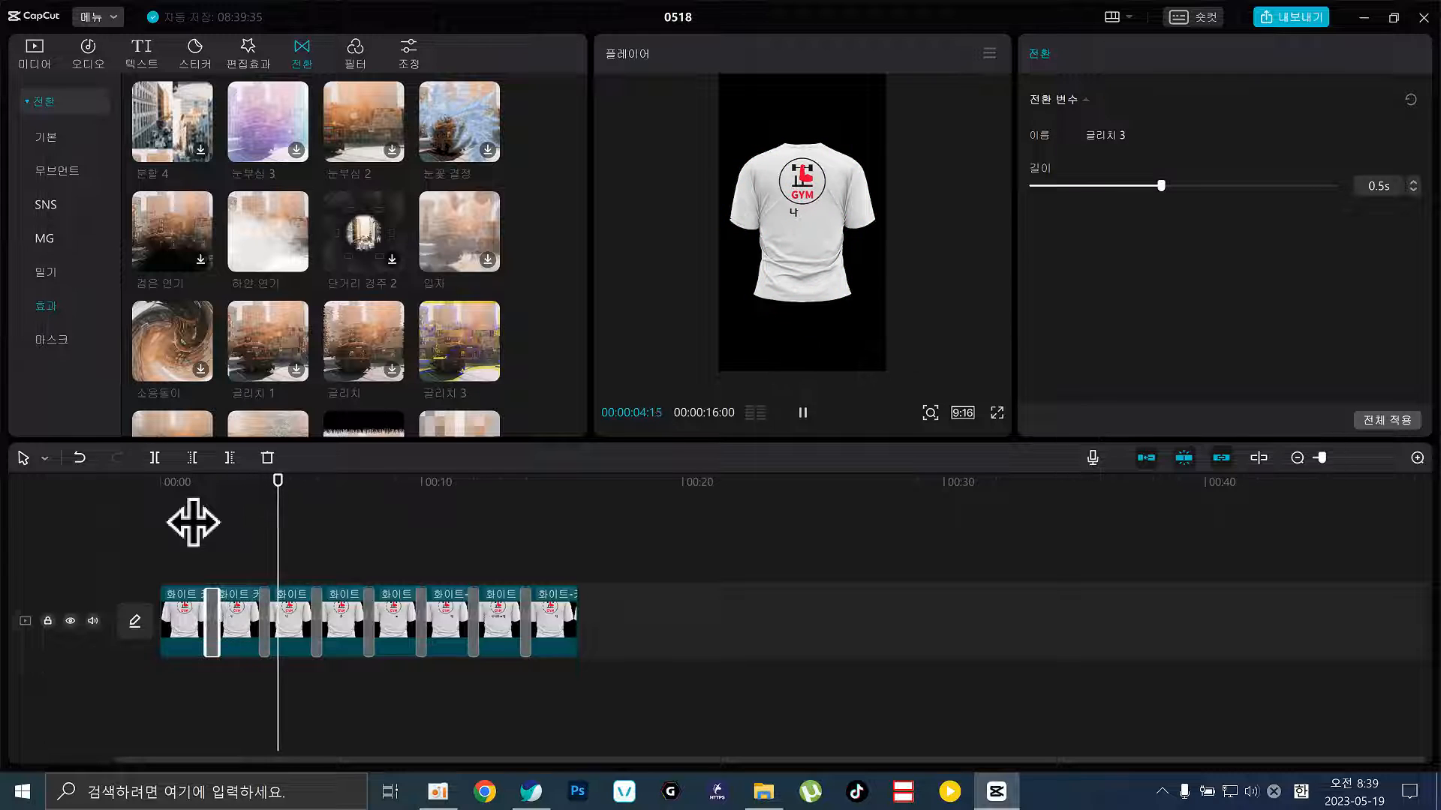
key("space")
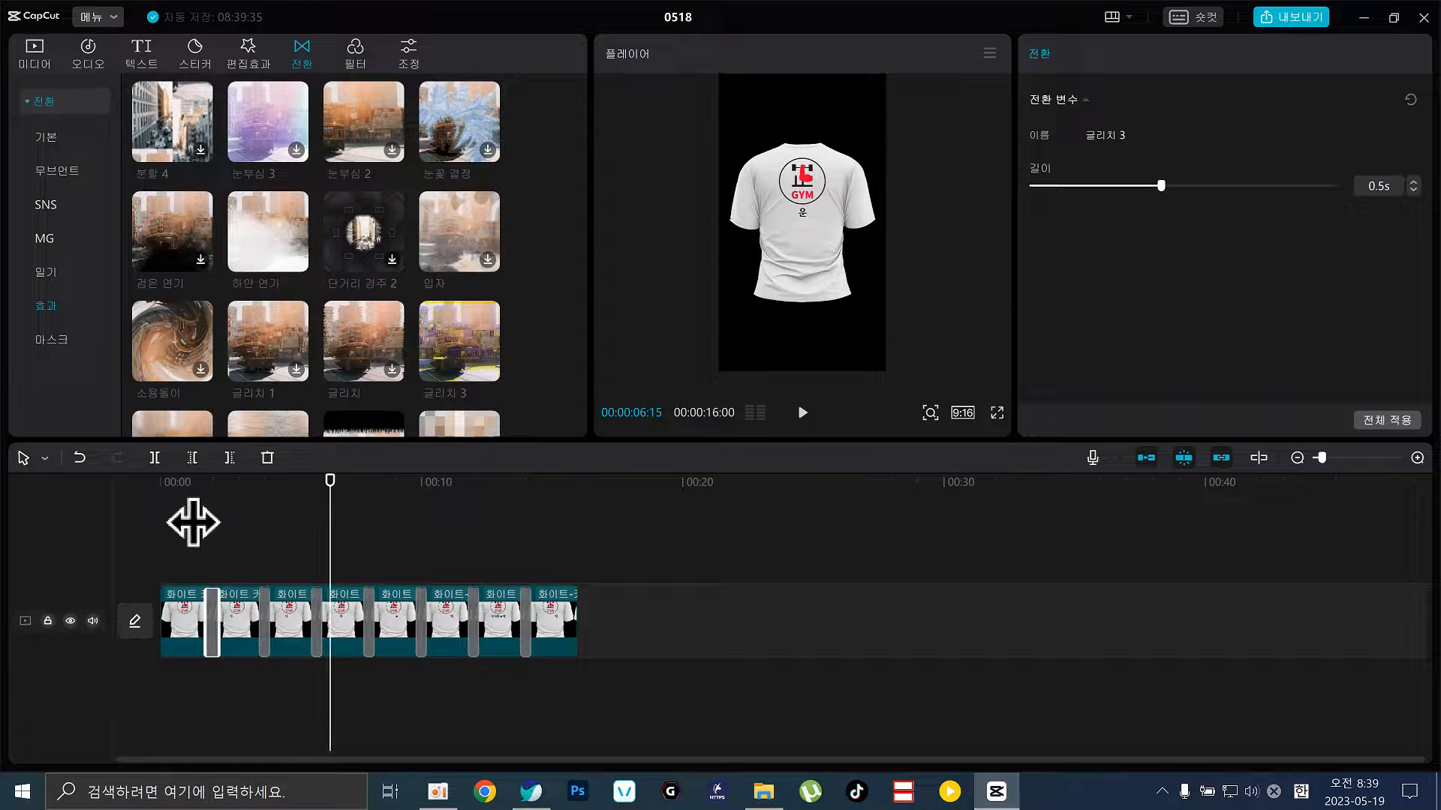
left_click(733, 578)
left_click(166, 600)
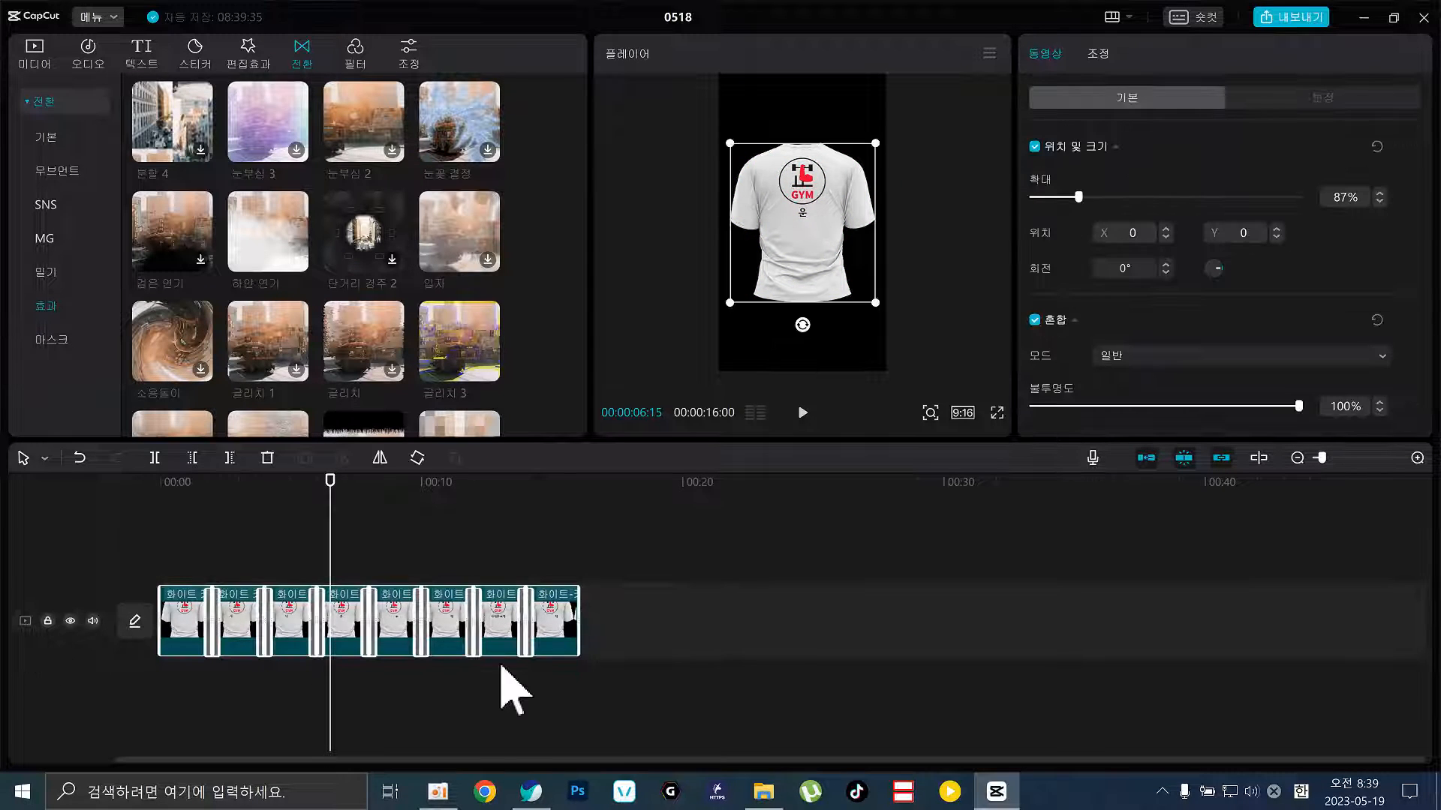
Merge the clips with 복합 클립 만들기, set speed to 2.0x, and play the 8-second result
right_click(450, 625)
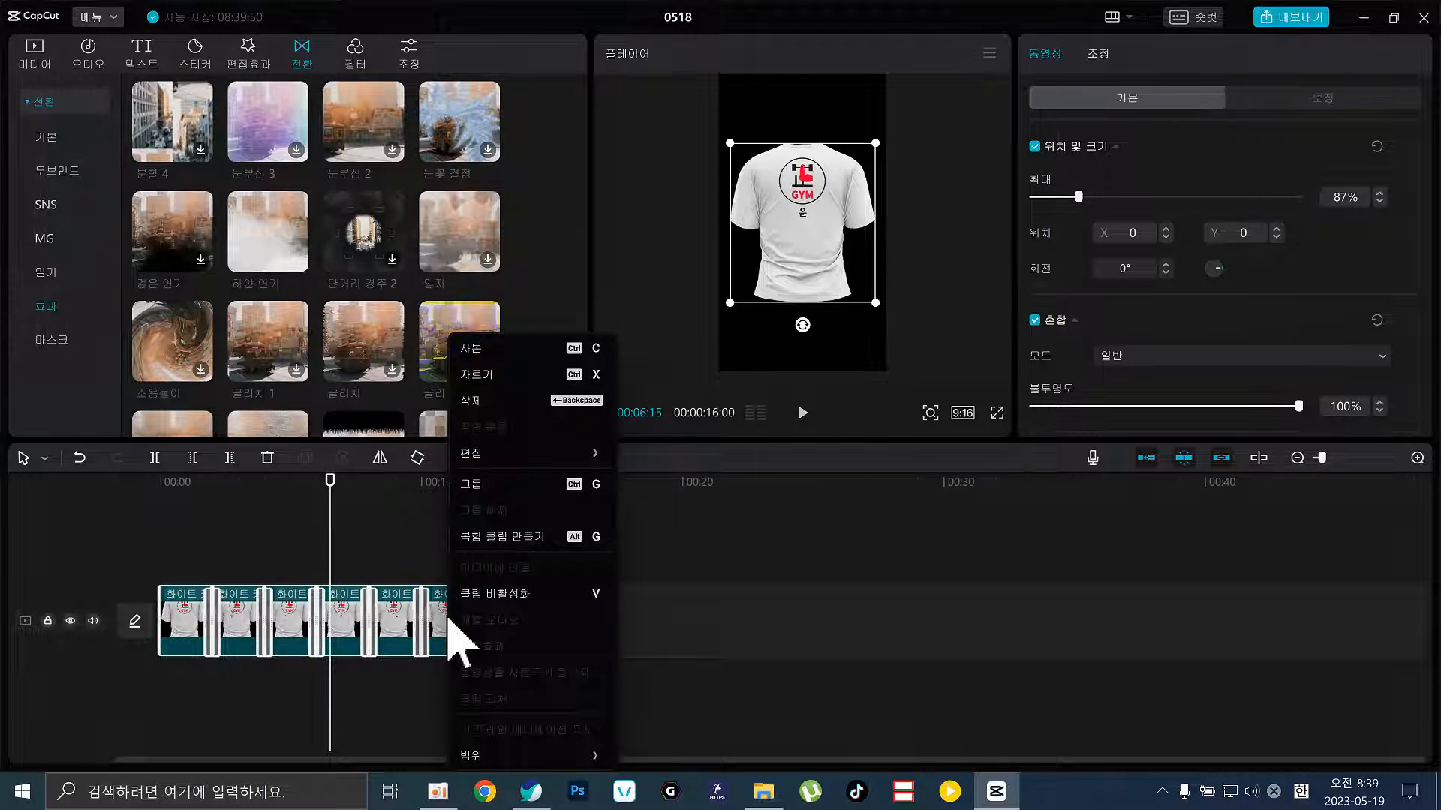
left_click(504, 537)
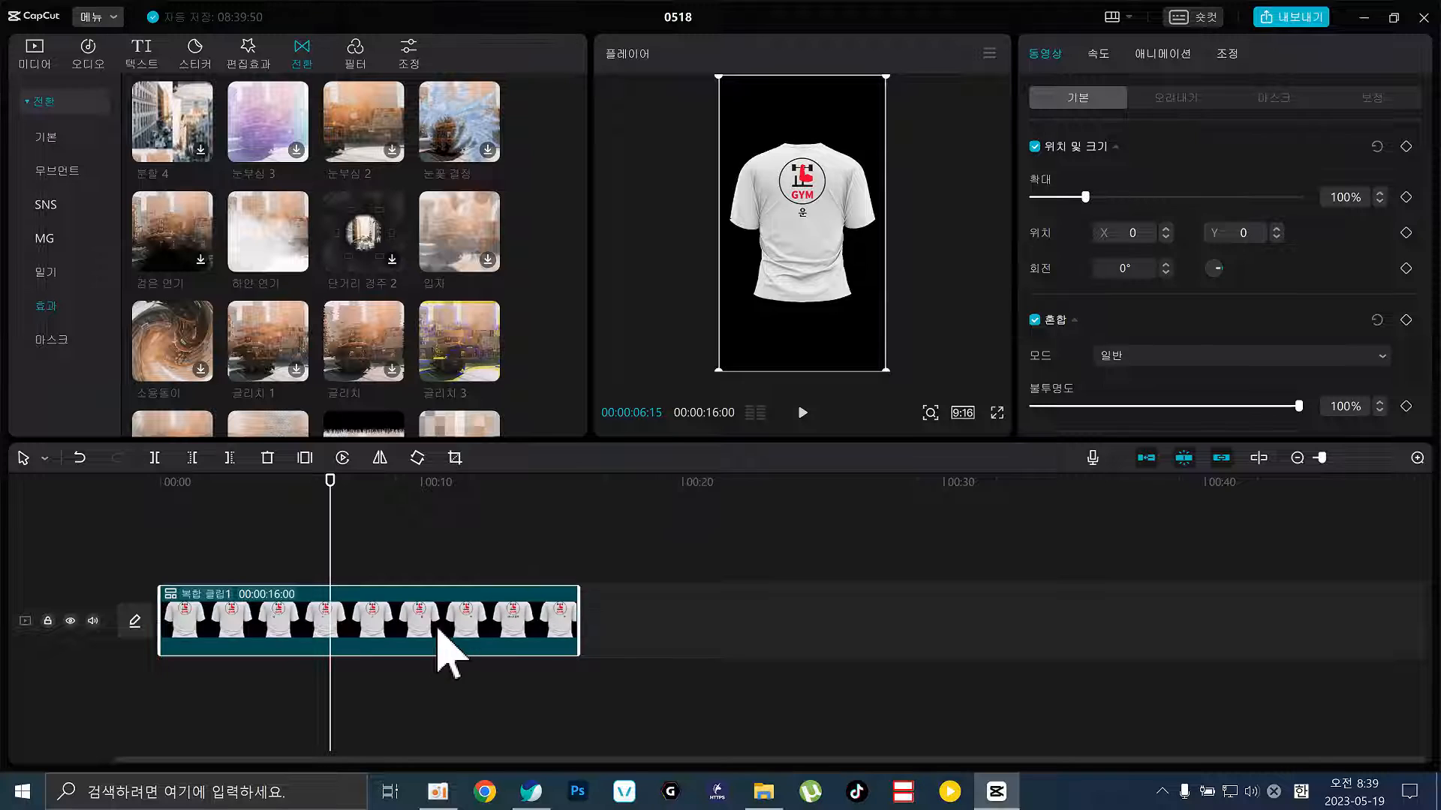
left_click(1099, 54)
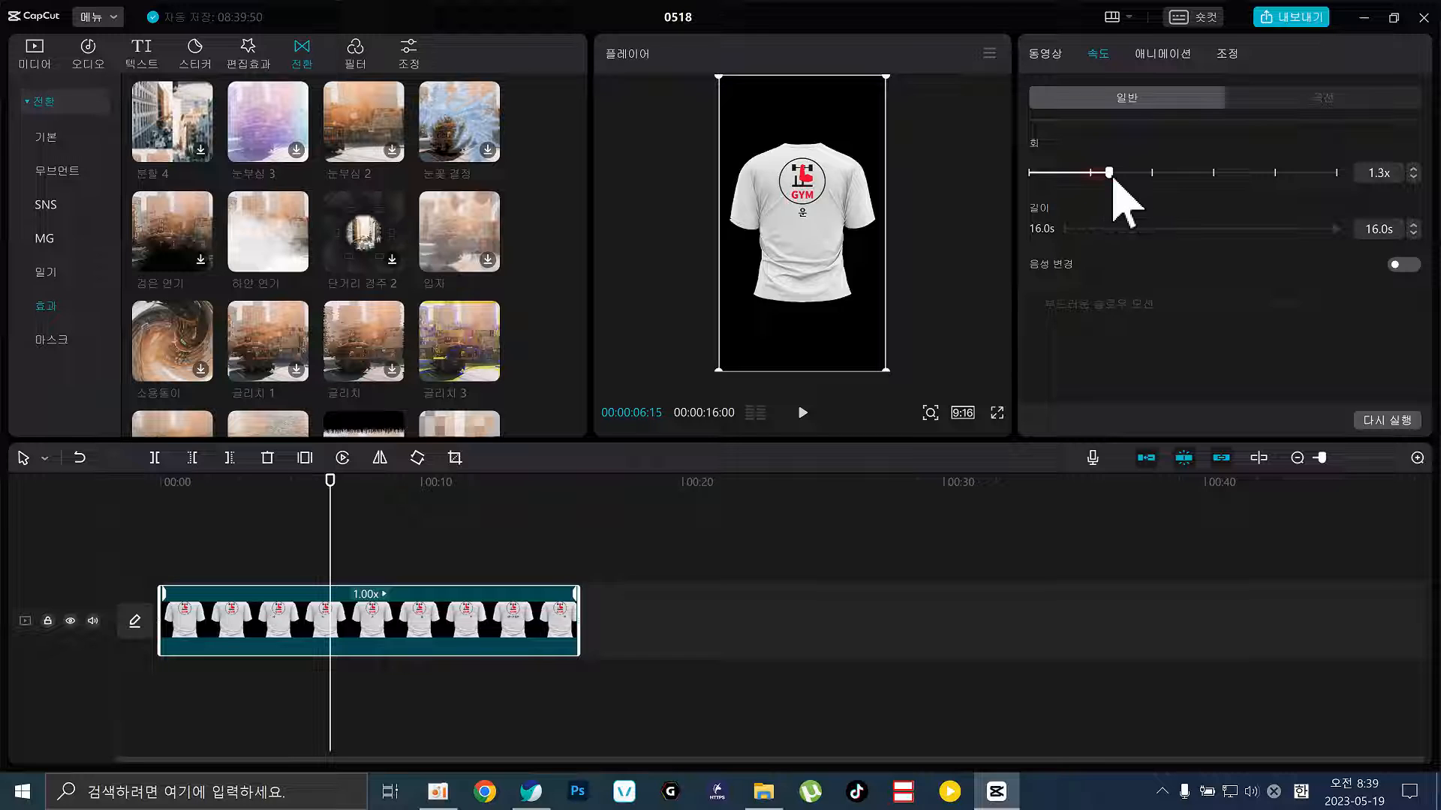
left_click_drag(1113, 177, 1151, 180)
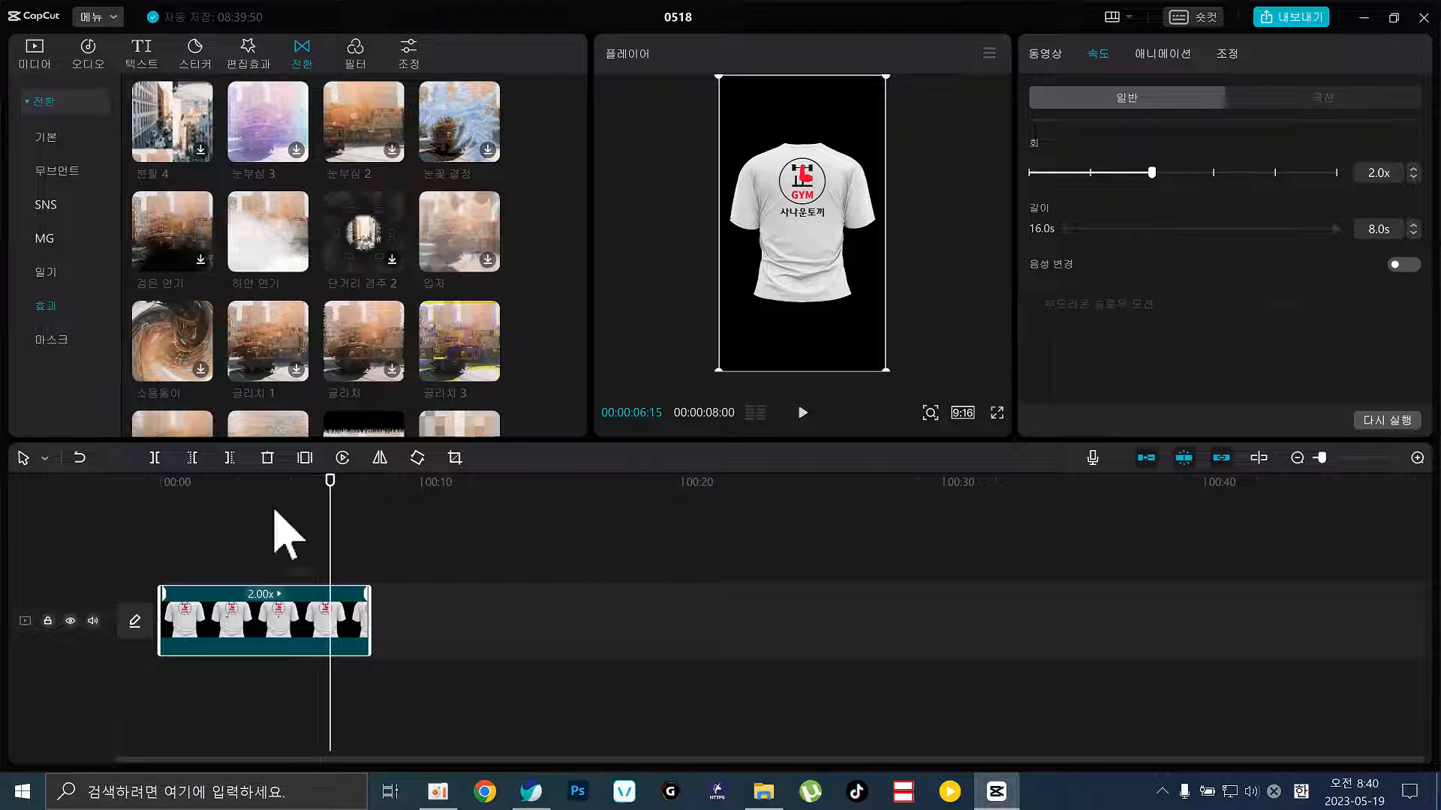
left_click_drag(210, 484, 1, 488)
key("space")
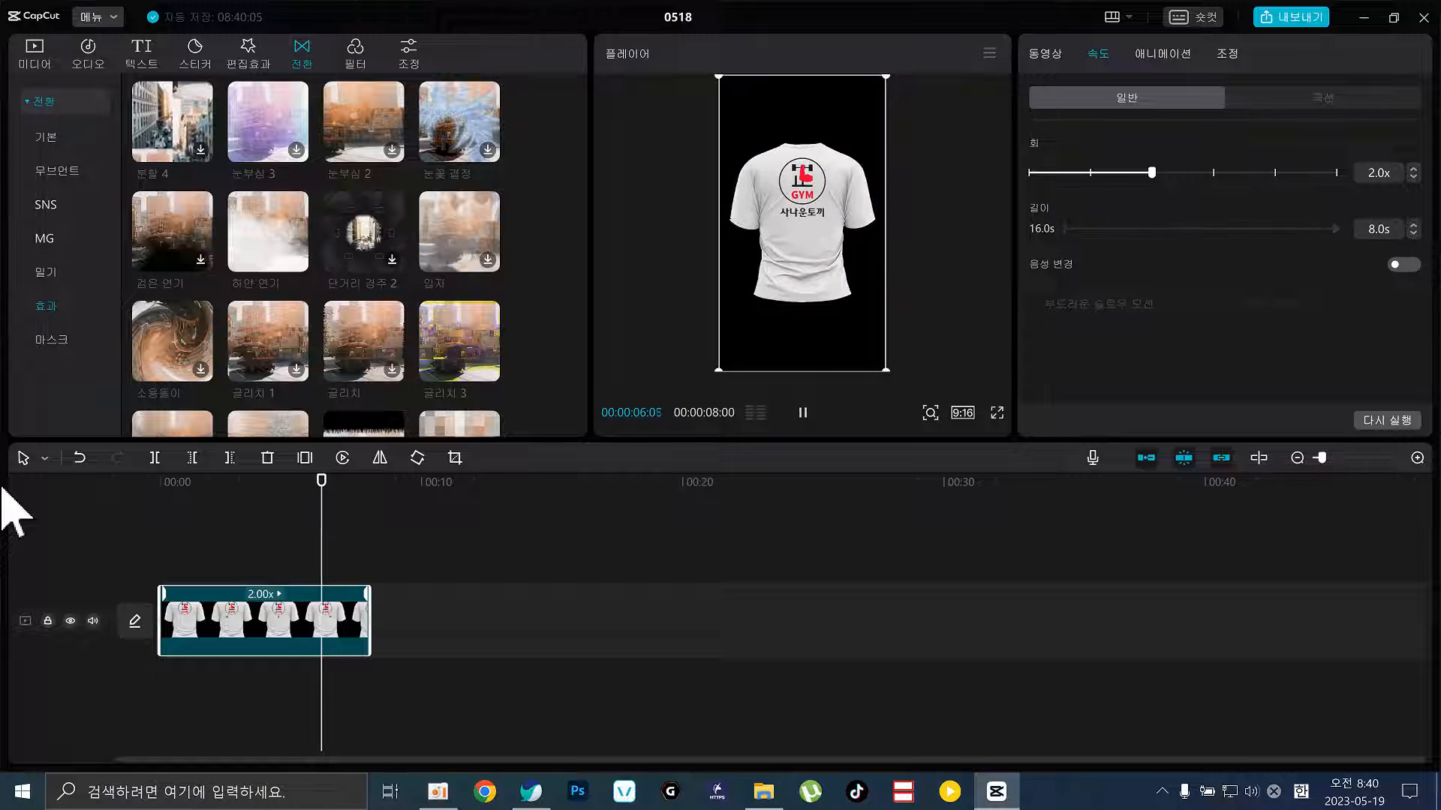
key("space")
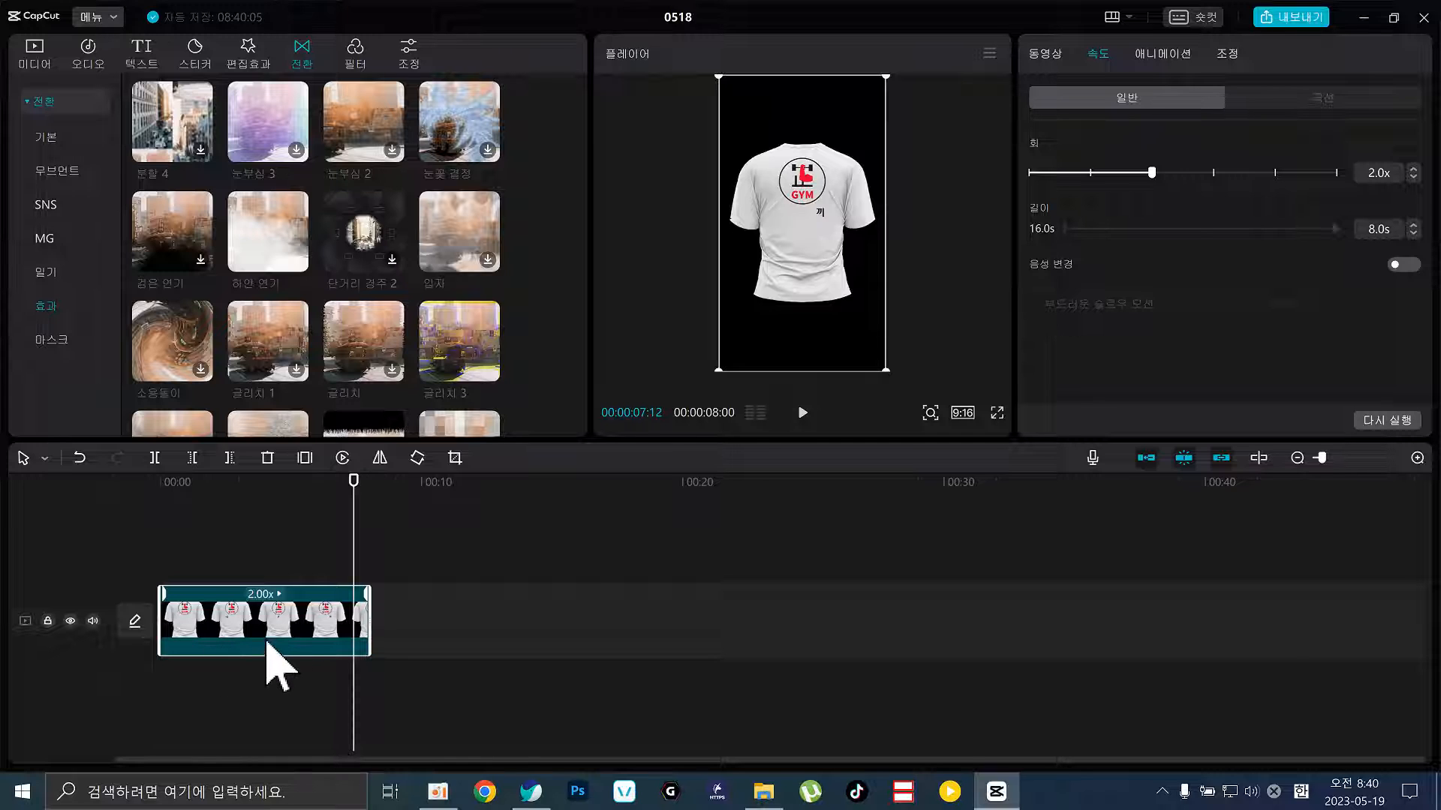
Undo the compound clip with 복합 클립 실행 취소 and inspect the glitch transitions at the cuts
right_click(275, 631)
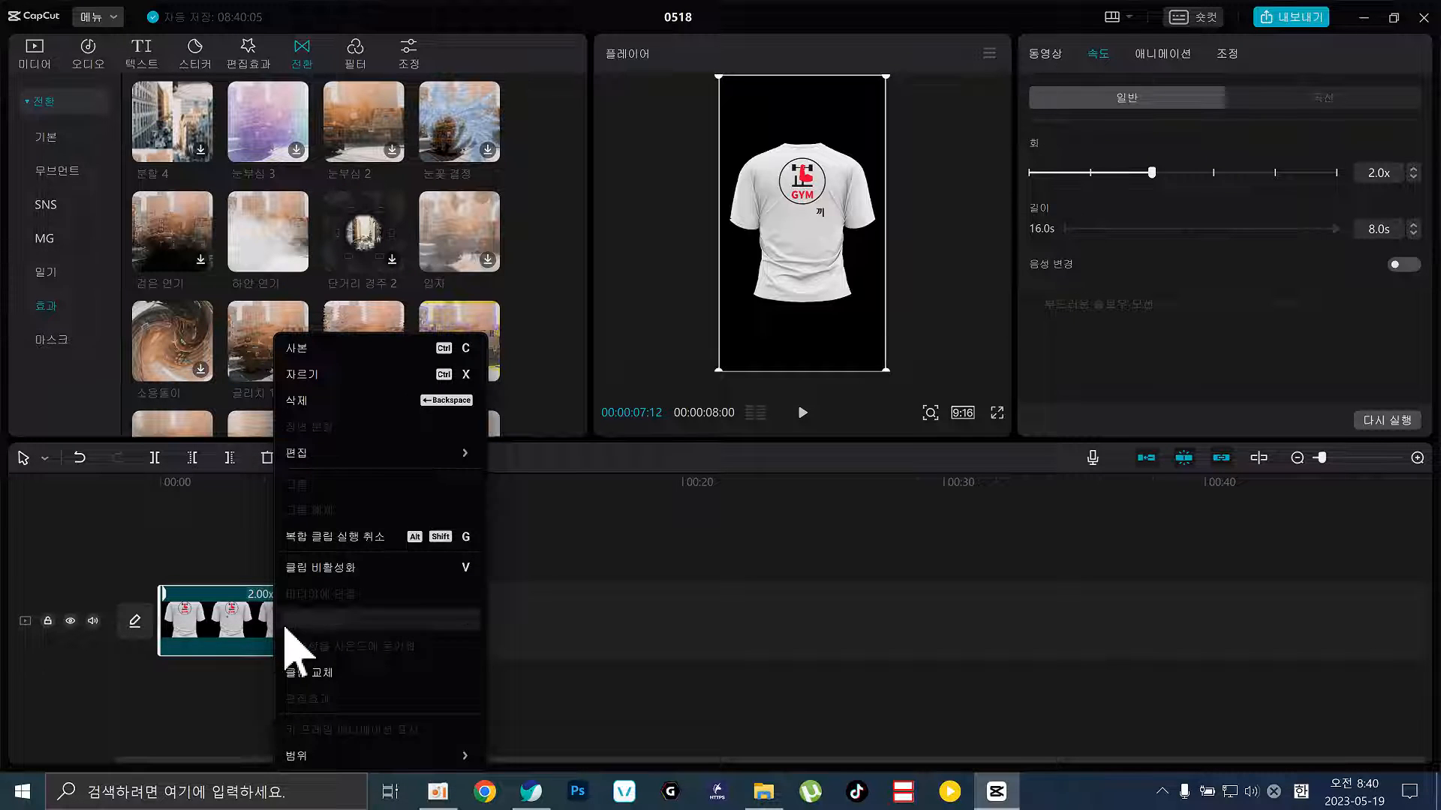
left_click(362, 537)
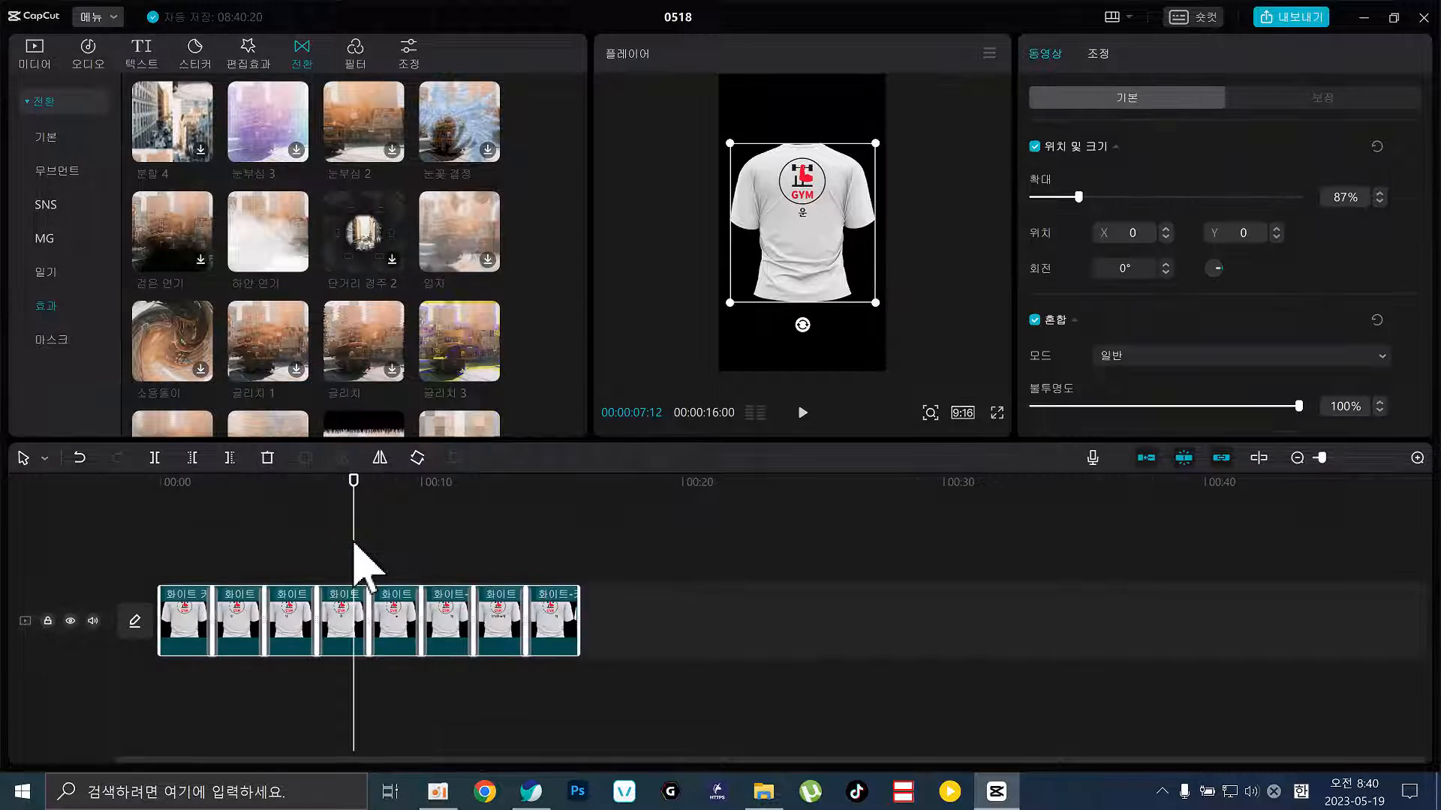
left_click(703, 678)
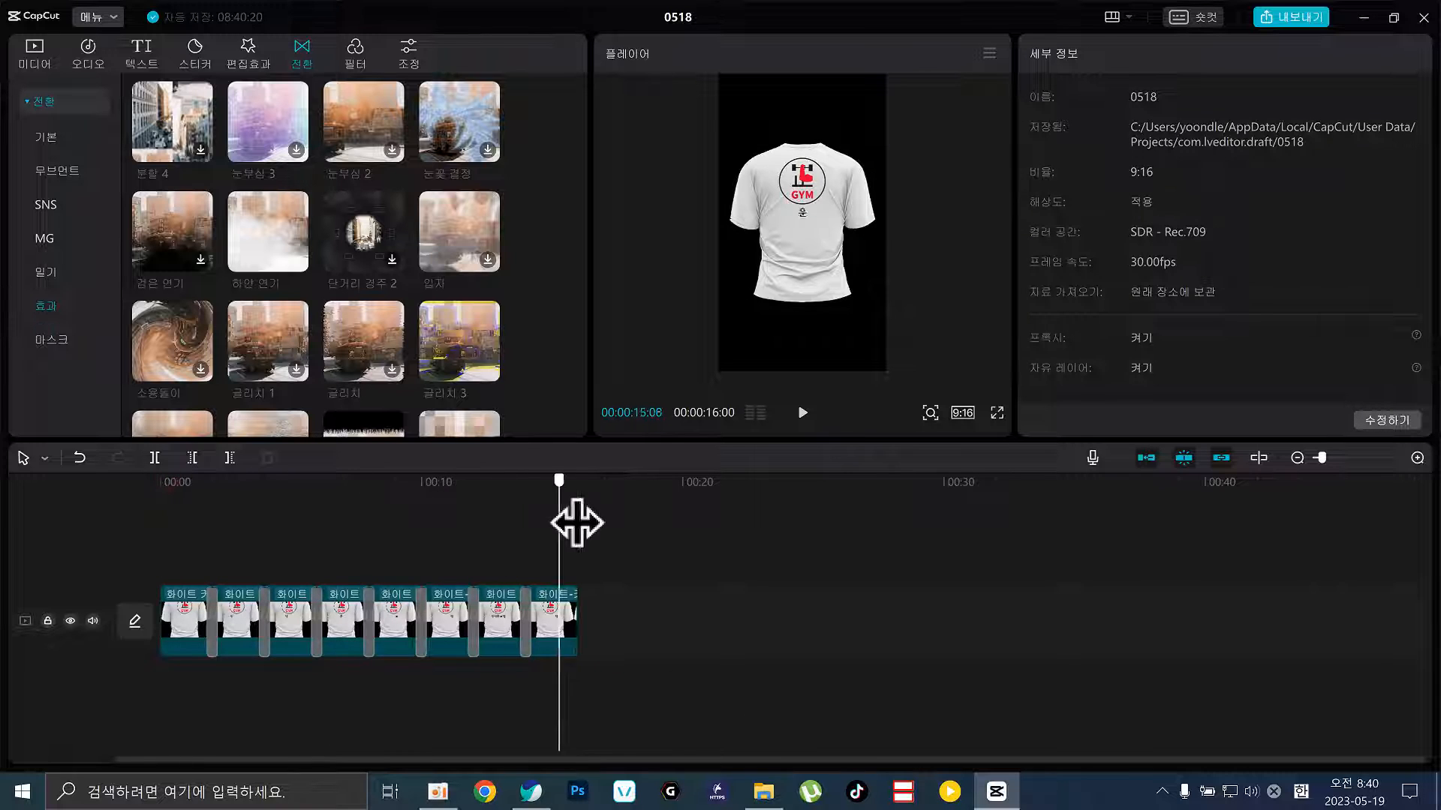
left_click_drag(572, 520, 145, 508)
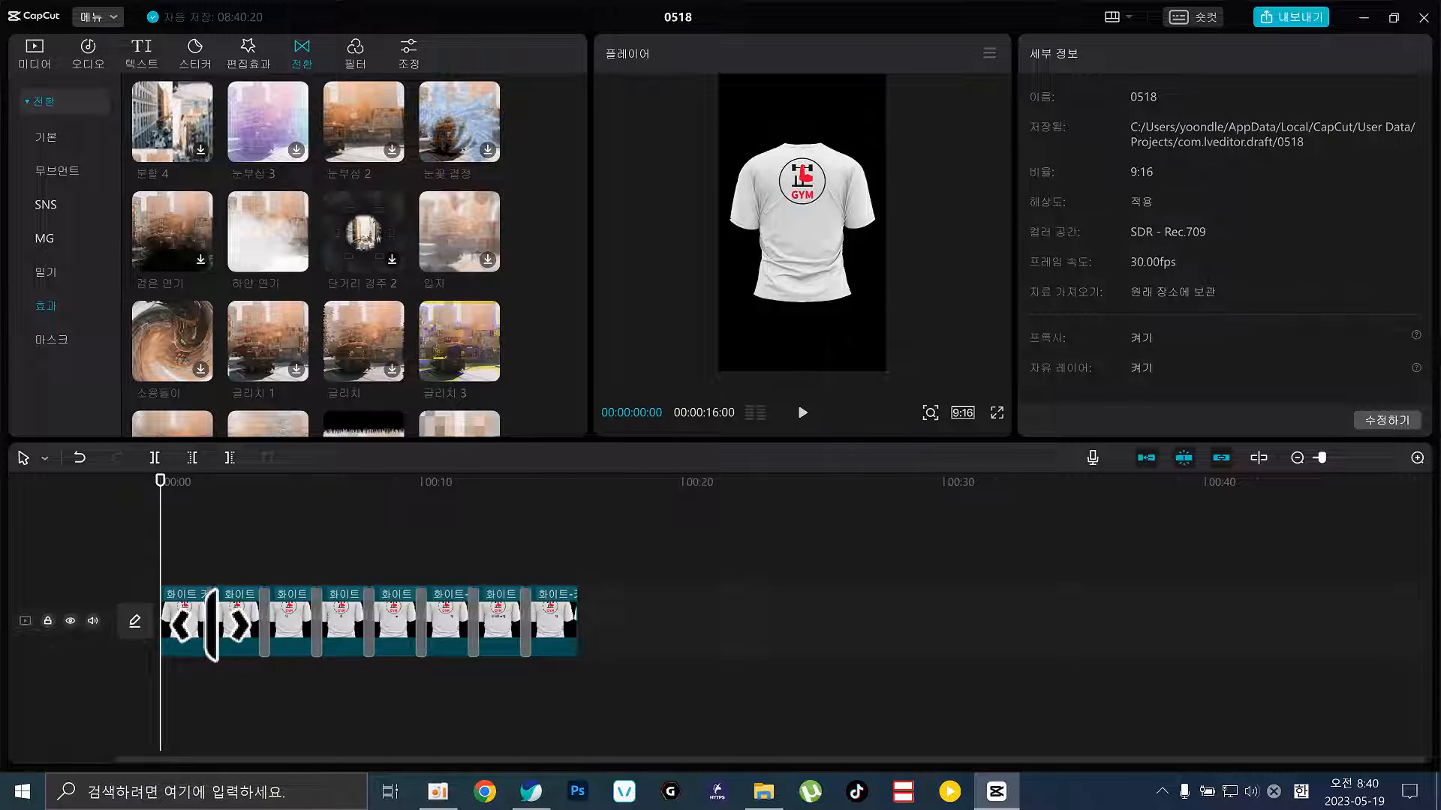
left_click(212, 621)
left_click(264, 621)
left_click(316, 611)
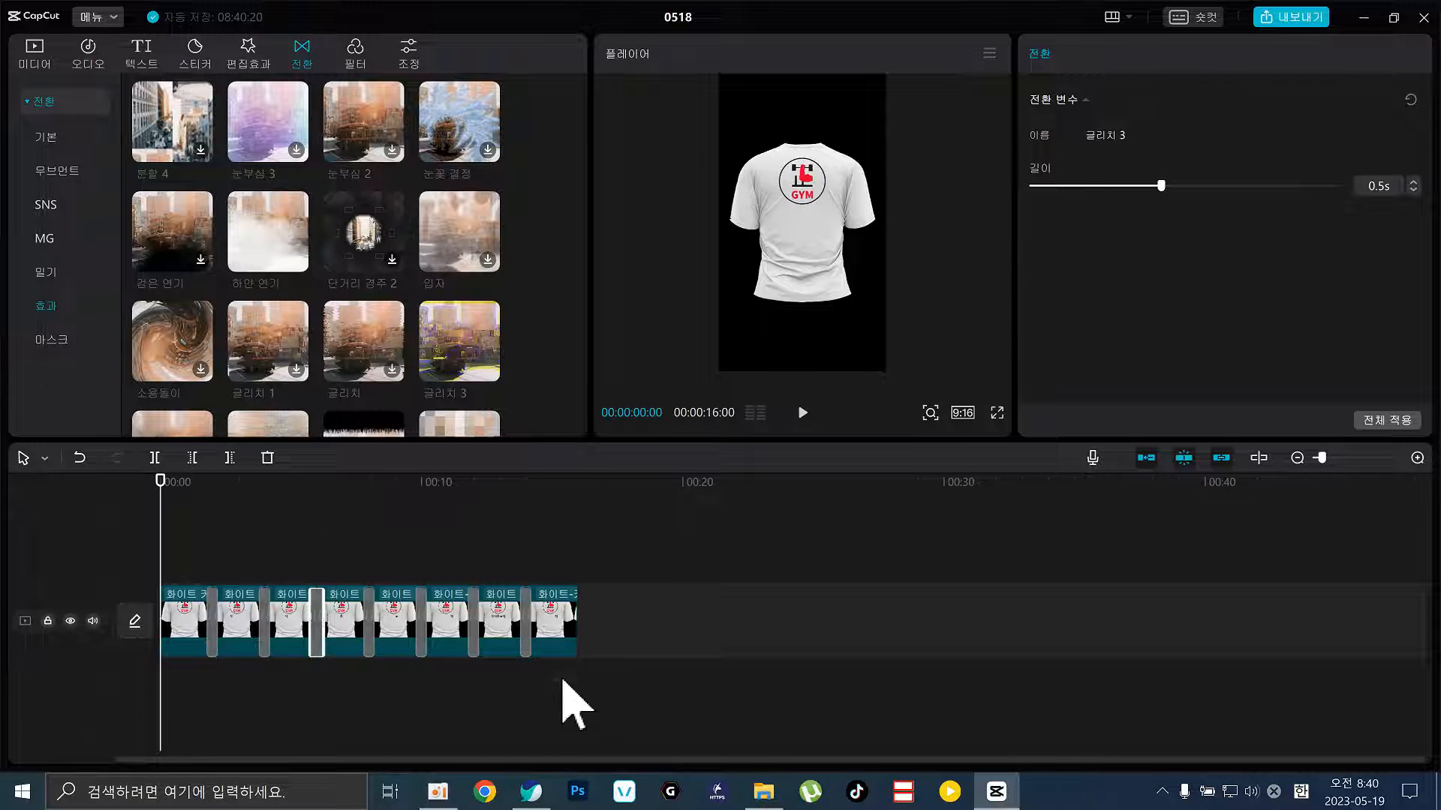
Preview the 하트 1 transition and scrub through the video to check the cuts
scroll(292, 349, "up", 5)
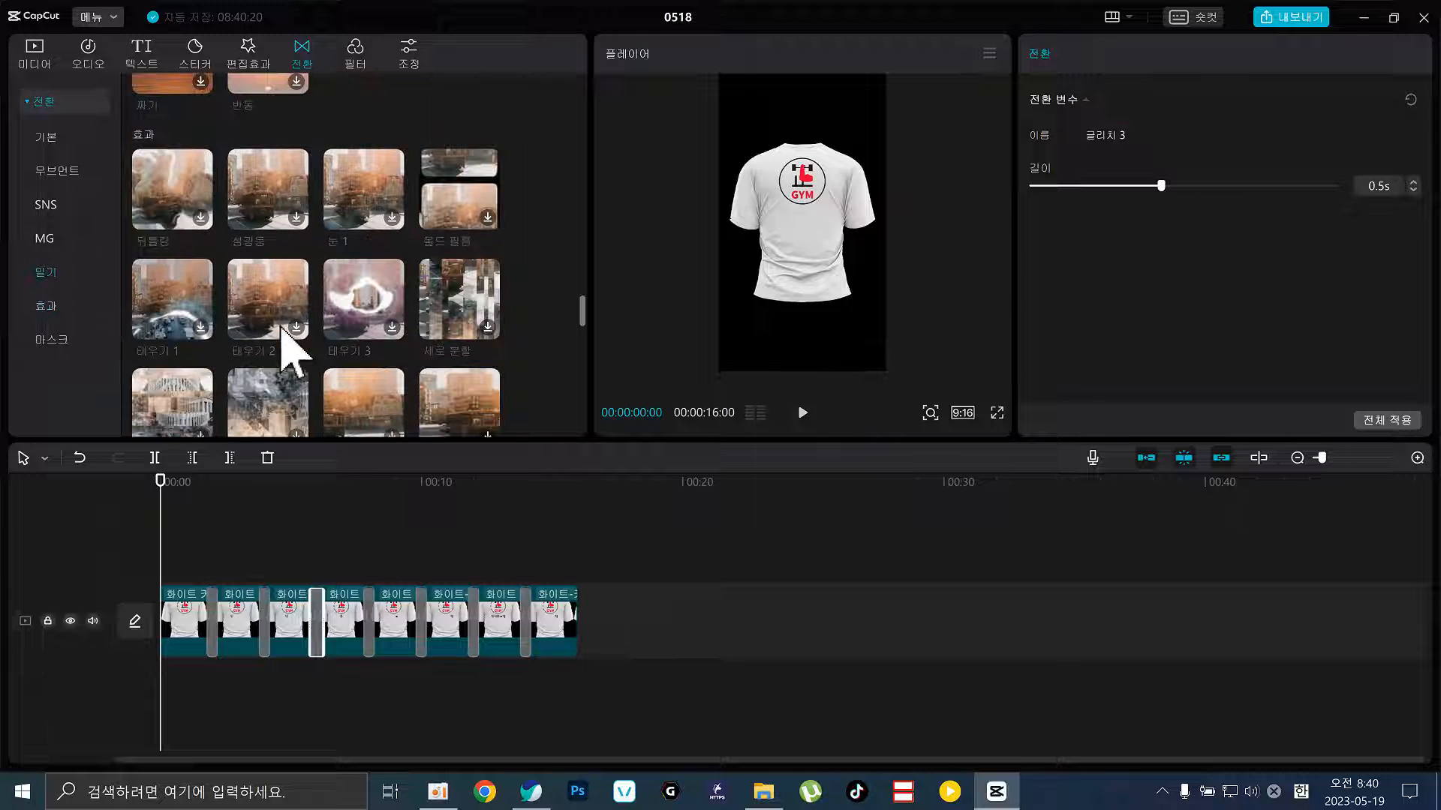
left_click_drag(739, 576, 127, 652)
left_click(229, 544)
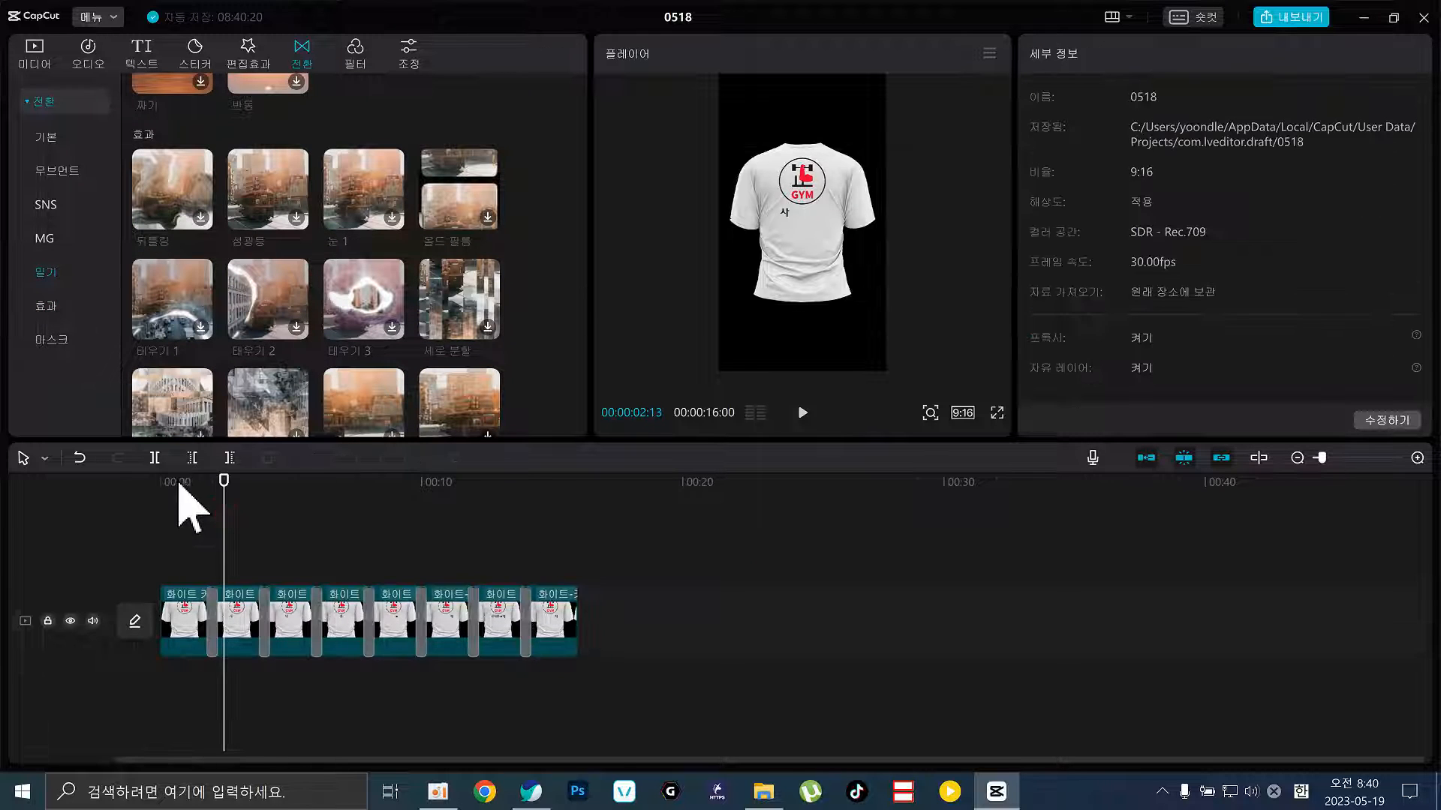
left_click_drag(186, 498, 405, 535)
left_click_drag(238, 535, 68, 536)
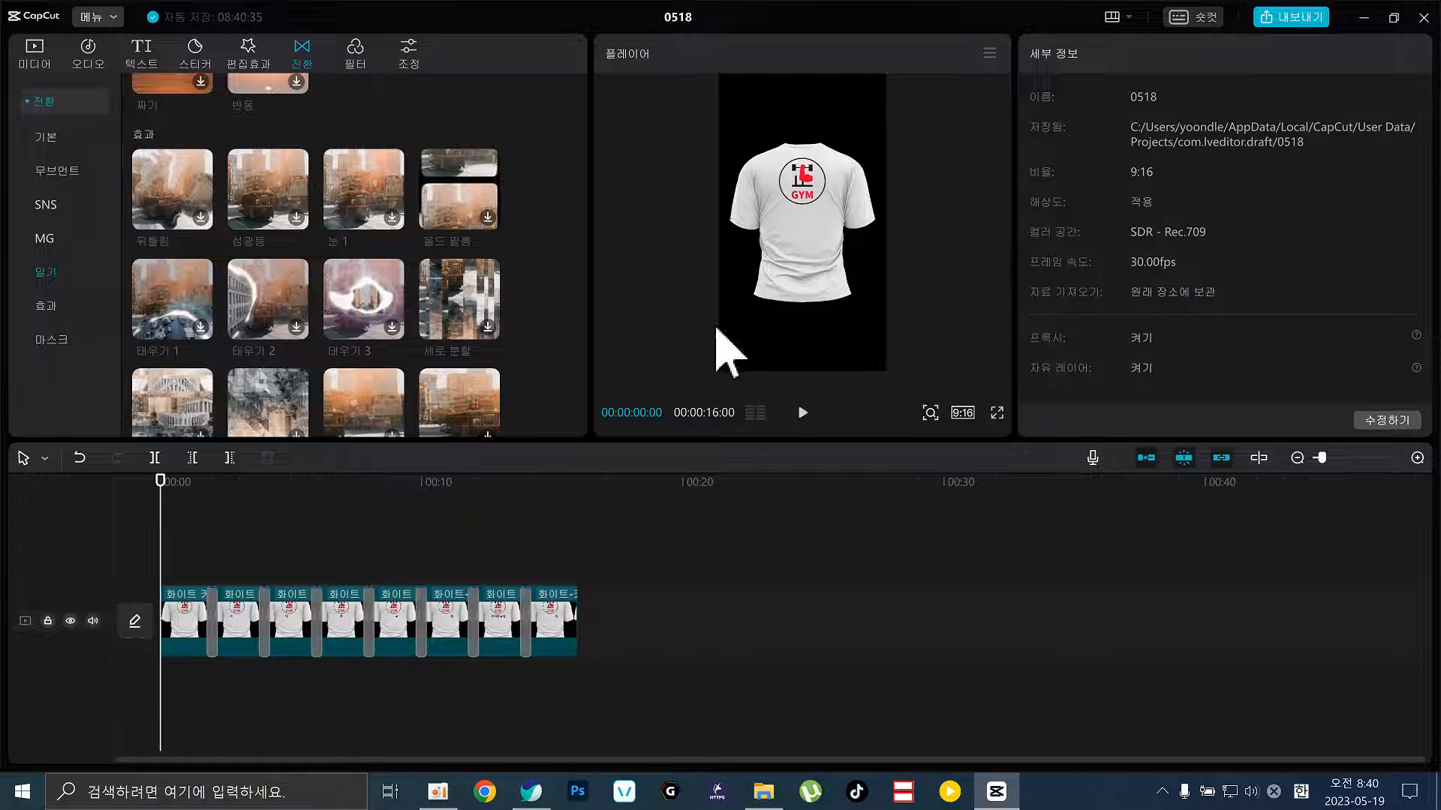
scroll(278, 319, "down", 10)
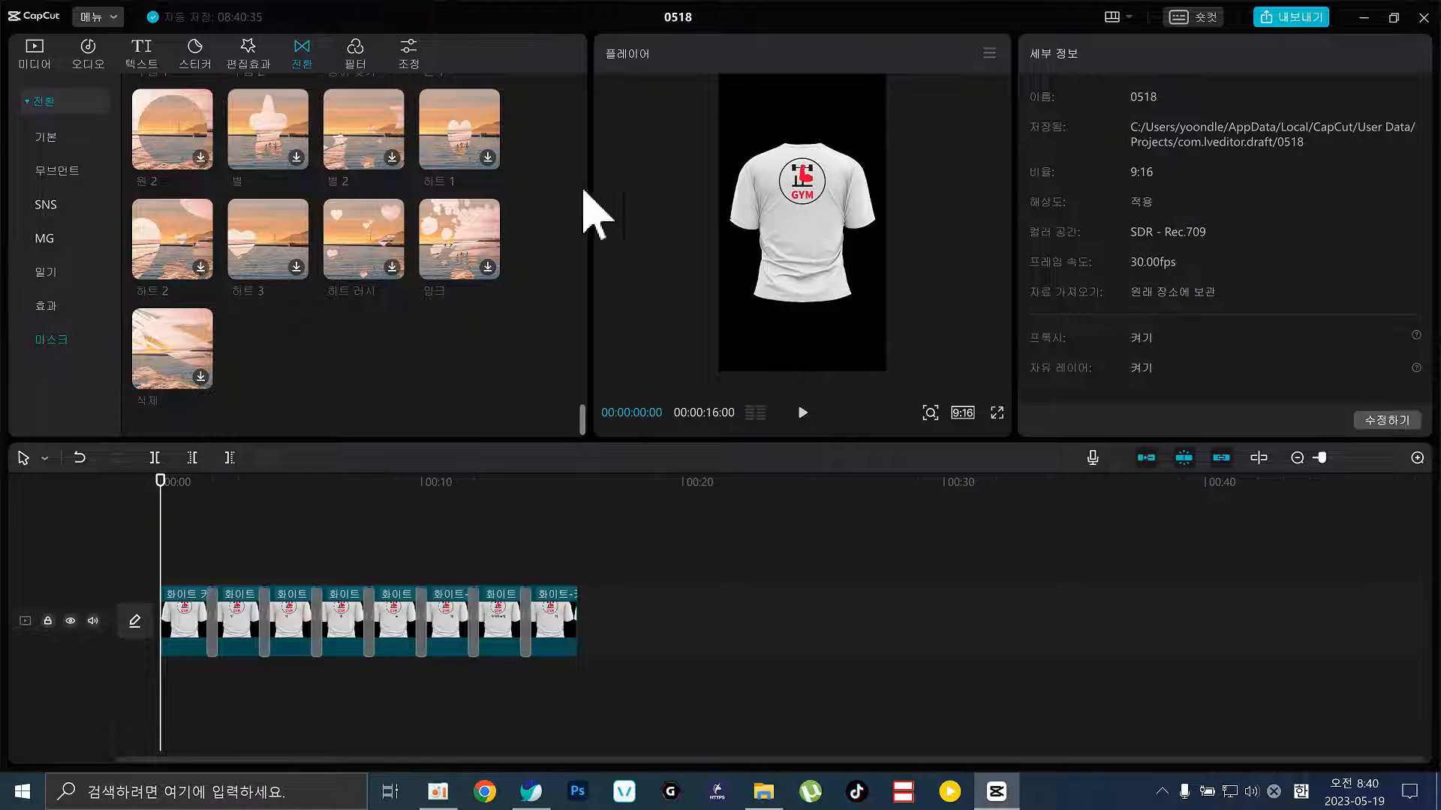
left_click(459, 138)
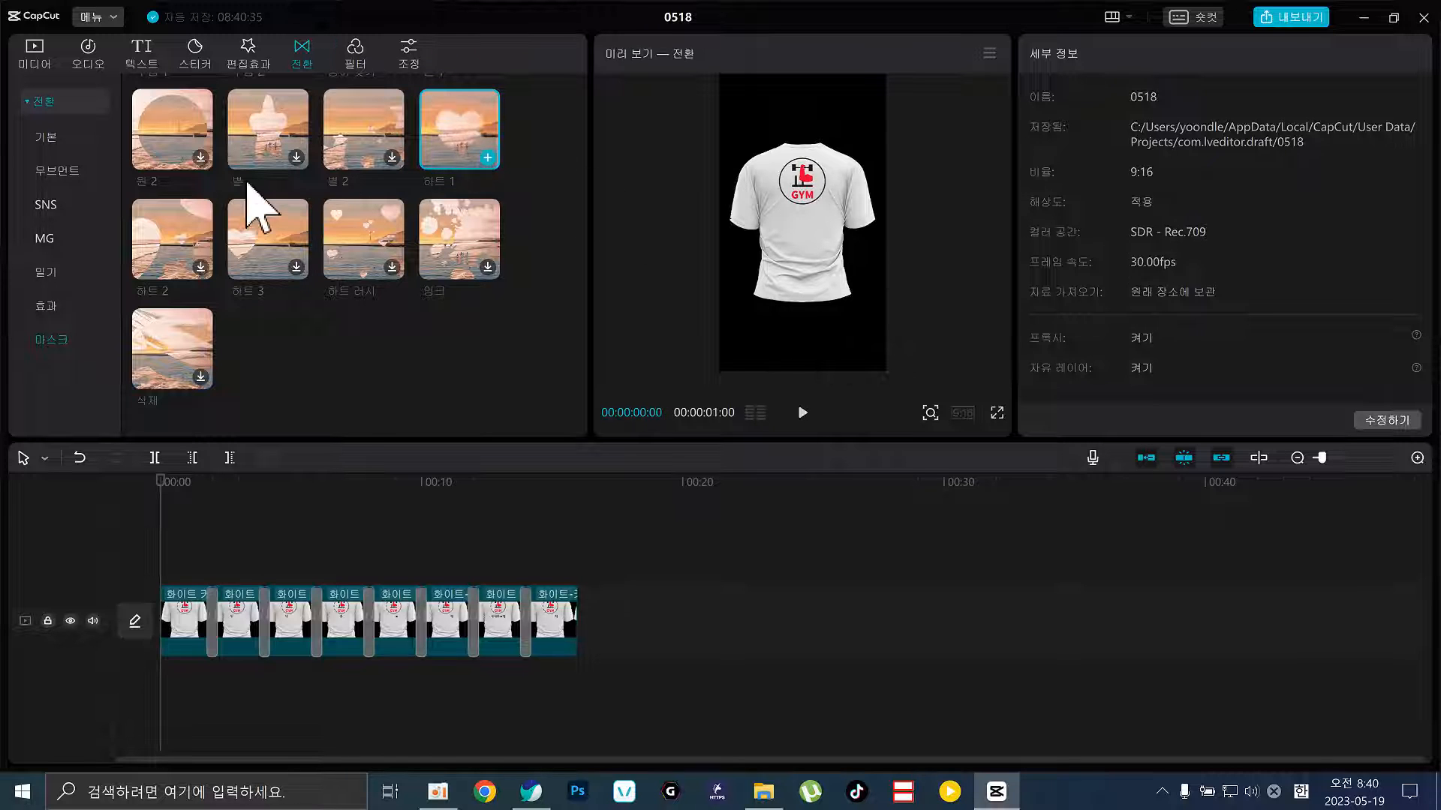
scroll(251, 209, "up", 5)
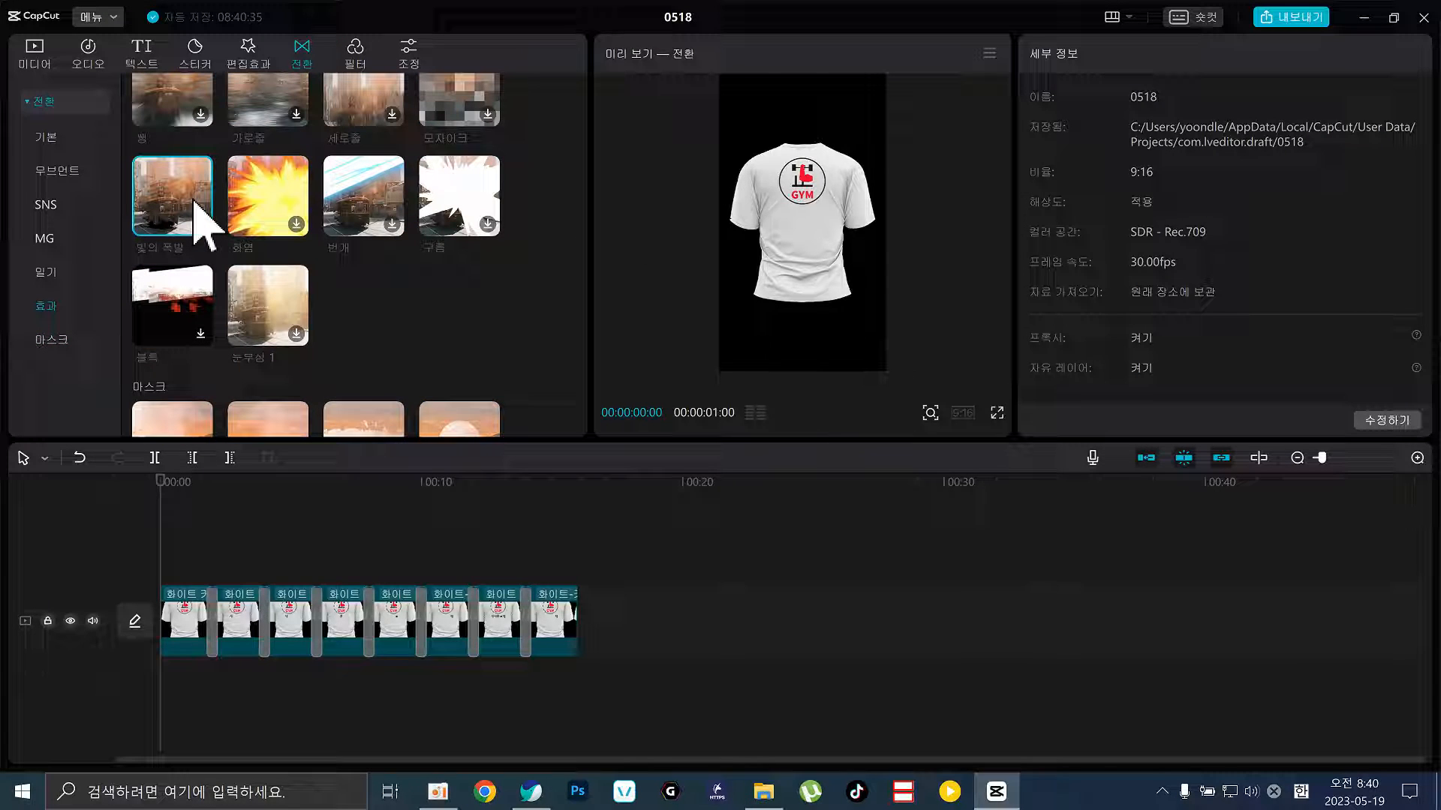
left_click(184, 482)
left_click_drag(184, 481, 610, 523)
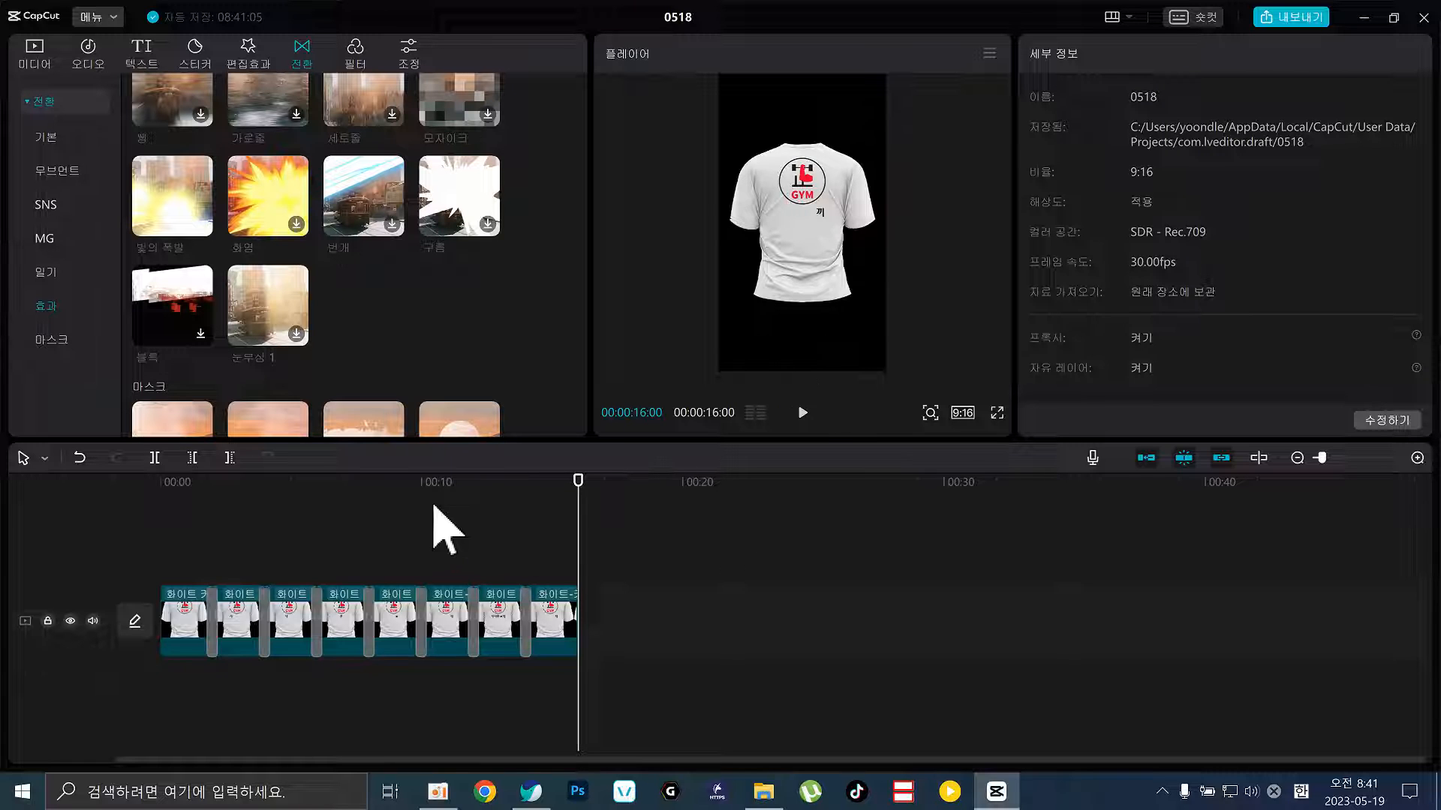
Add the 밀기 push transition from 전환 > 기본 at the first cut and confirm
left_click_drag(426, 487, 31, 499)
scroll(416, 301, "up", 10)
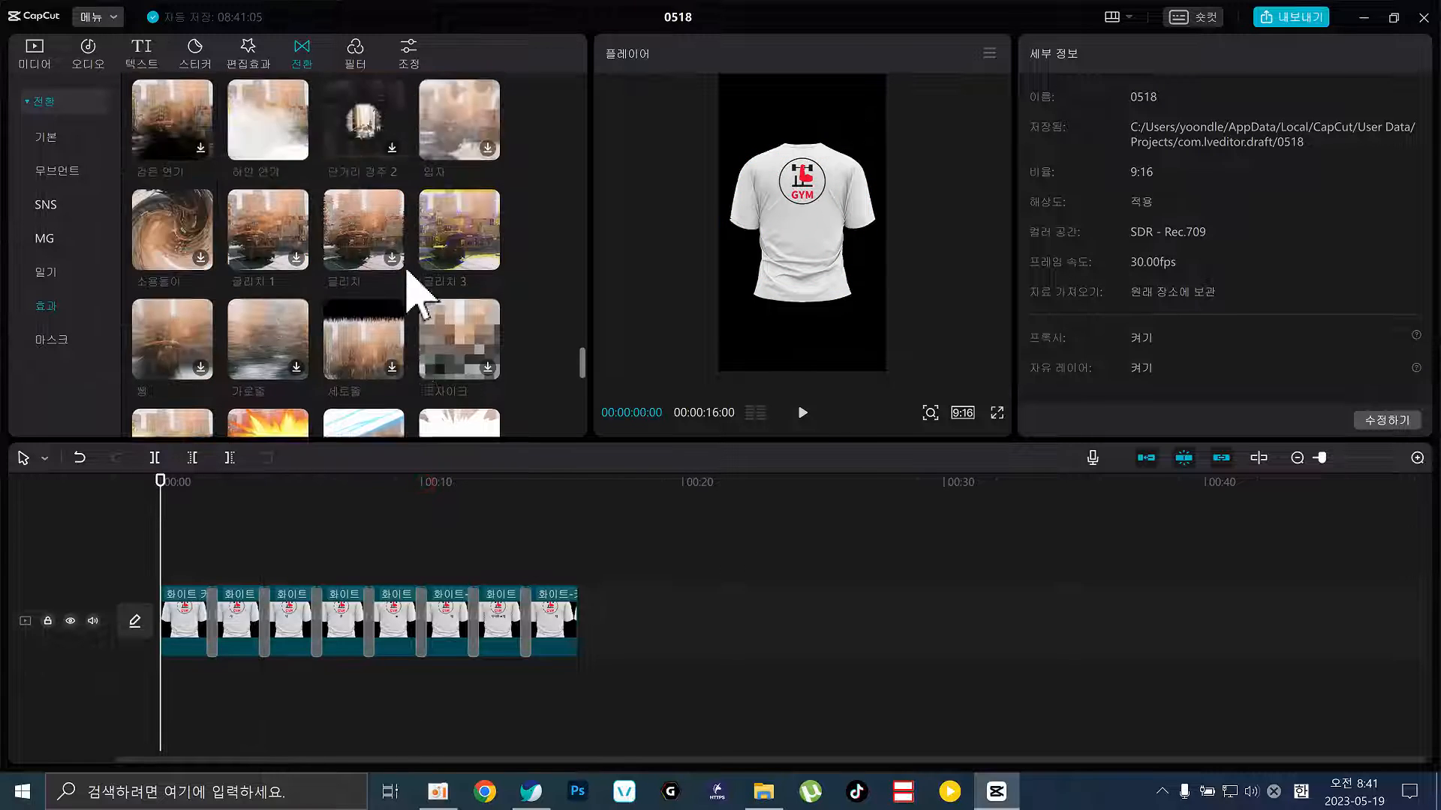
scroll(417, 297, "up", 12)
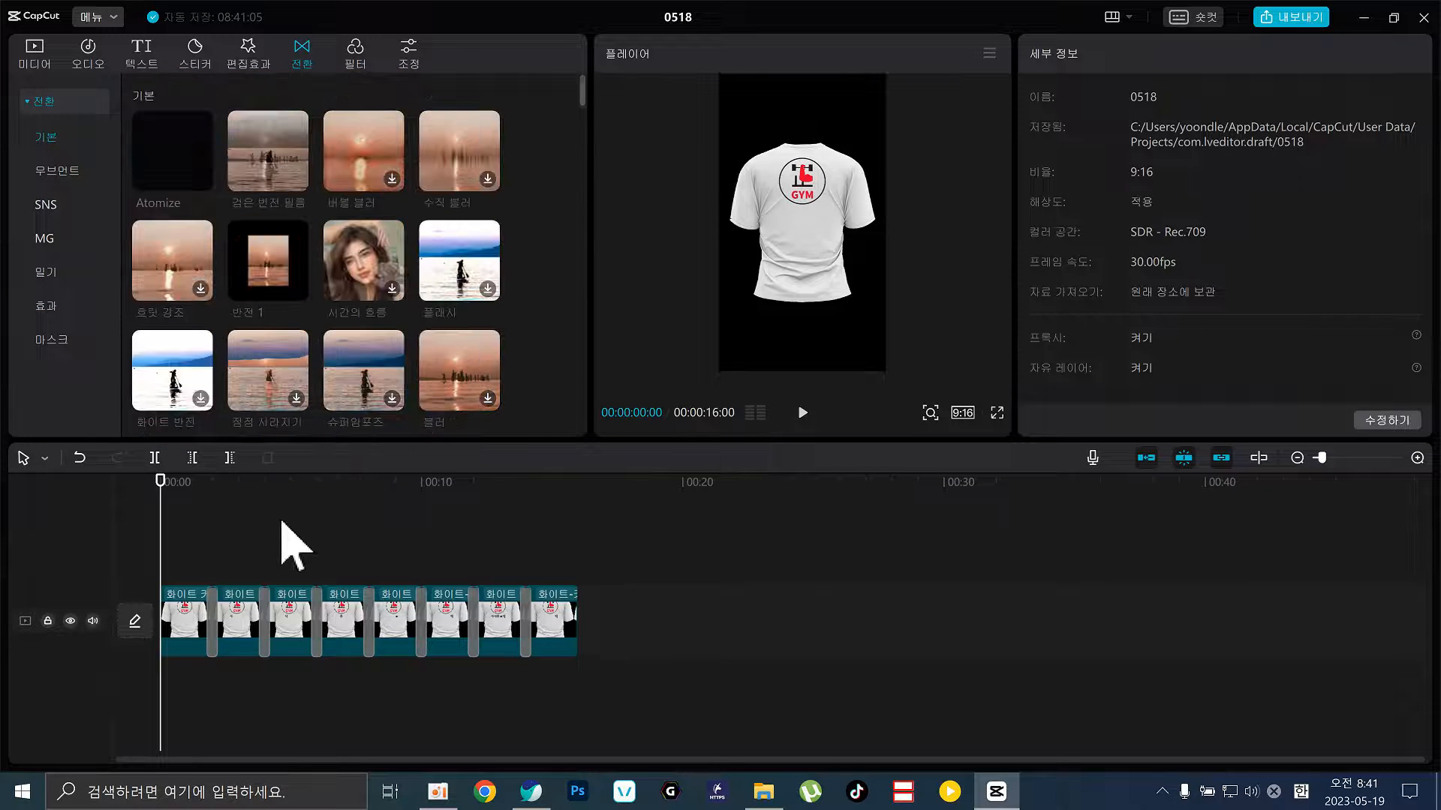
left_click_drag(199, 510, 213, 515)
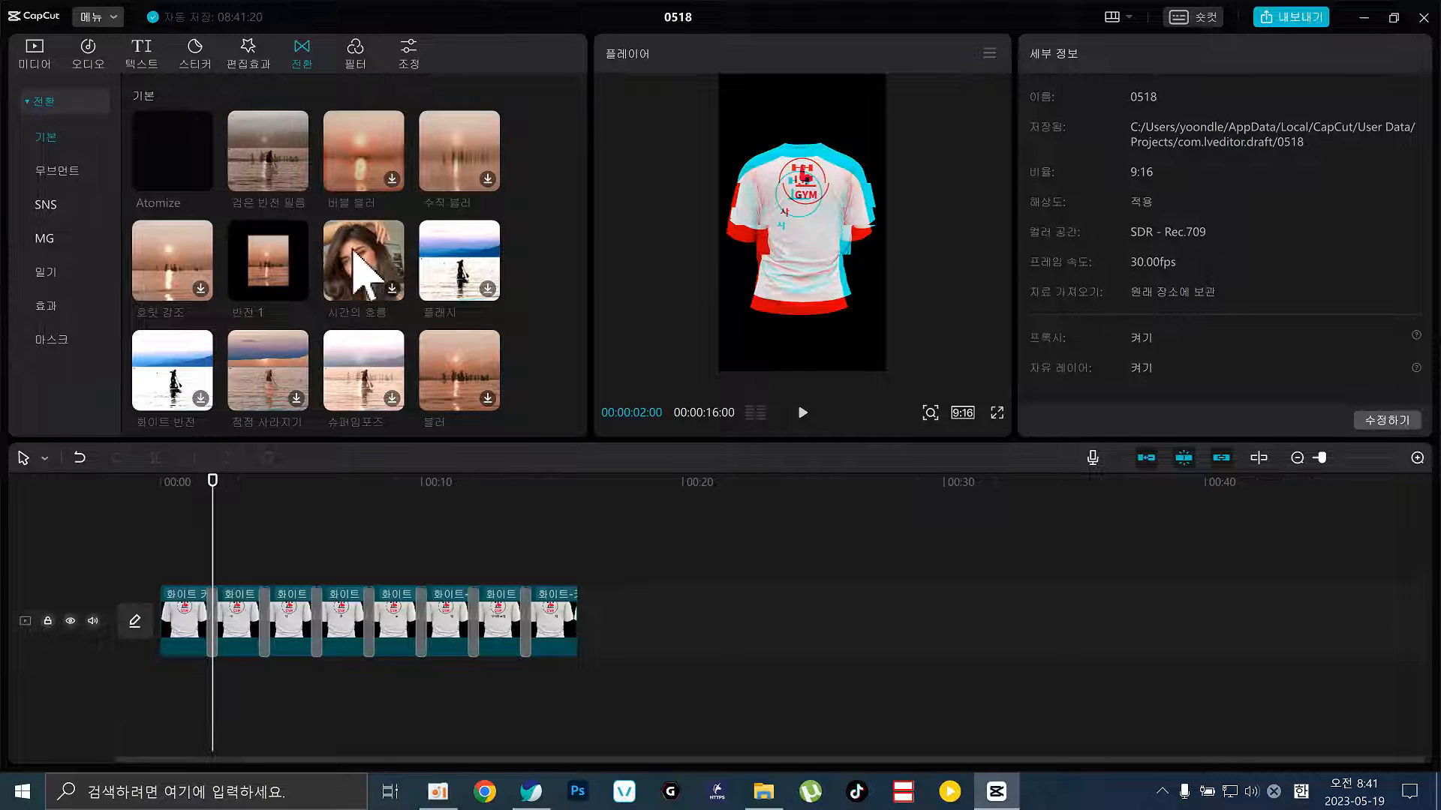
scroll(315, 313, "down", 3)
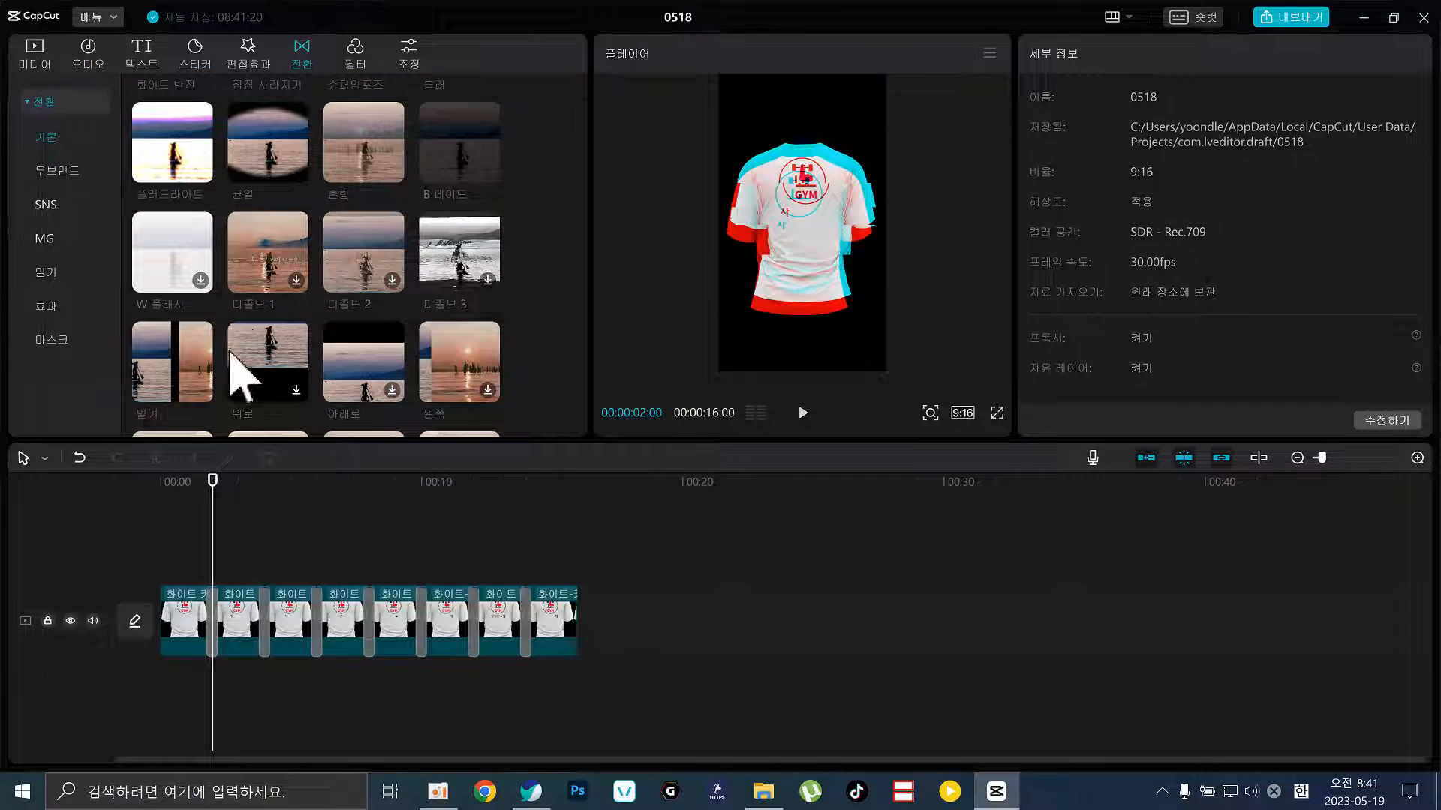
left_click(183, 378)
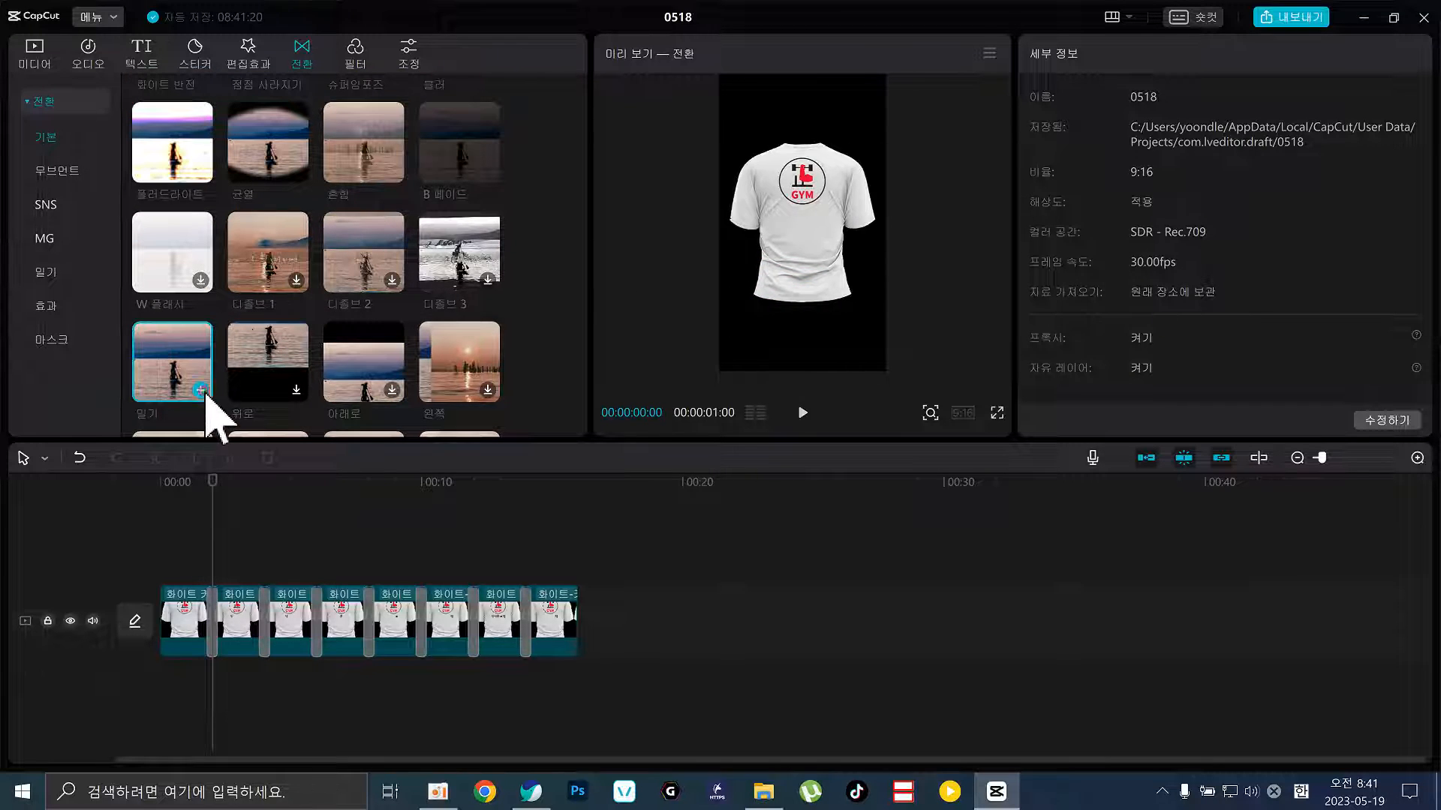
left_click(201, 391)
left_click(855, 442)
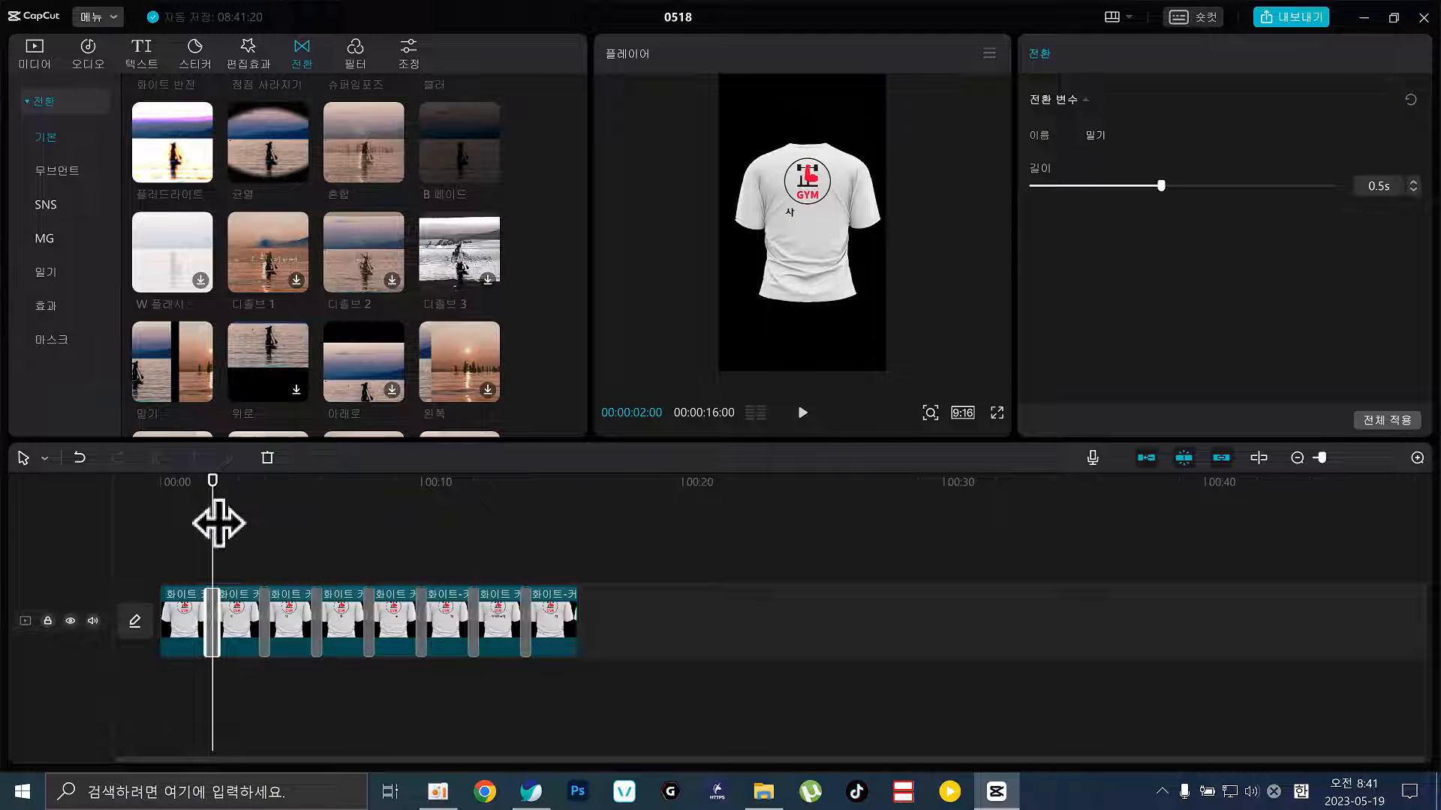
Play back the 밀기 cut, then apply it to all cuts with 전체 적용
left_click_drag(219, 523, 202, 521)
key("space")
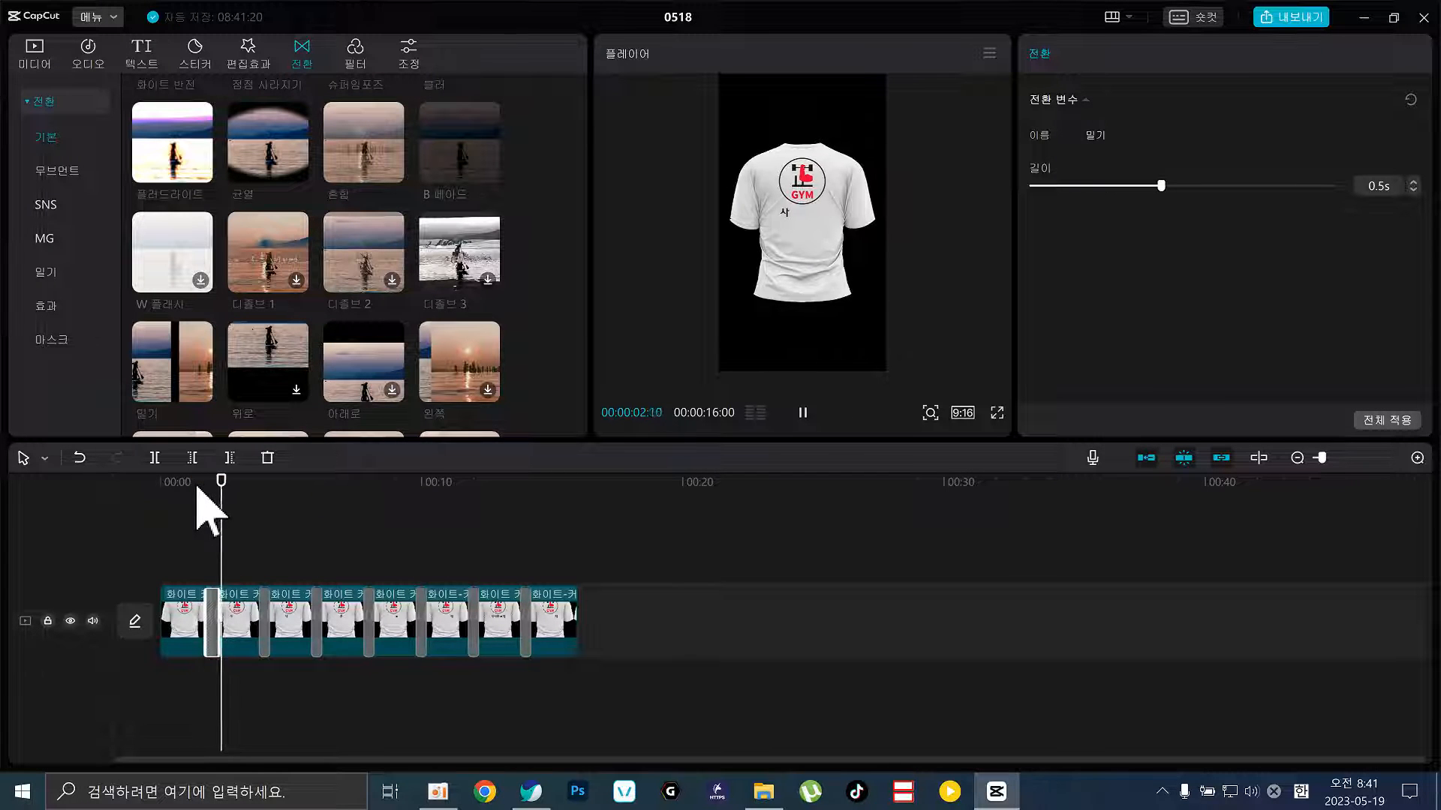
key("space")
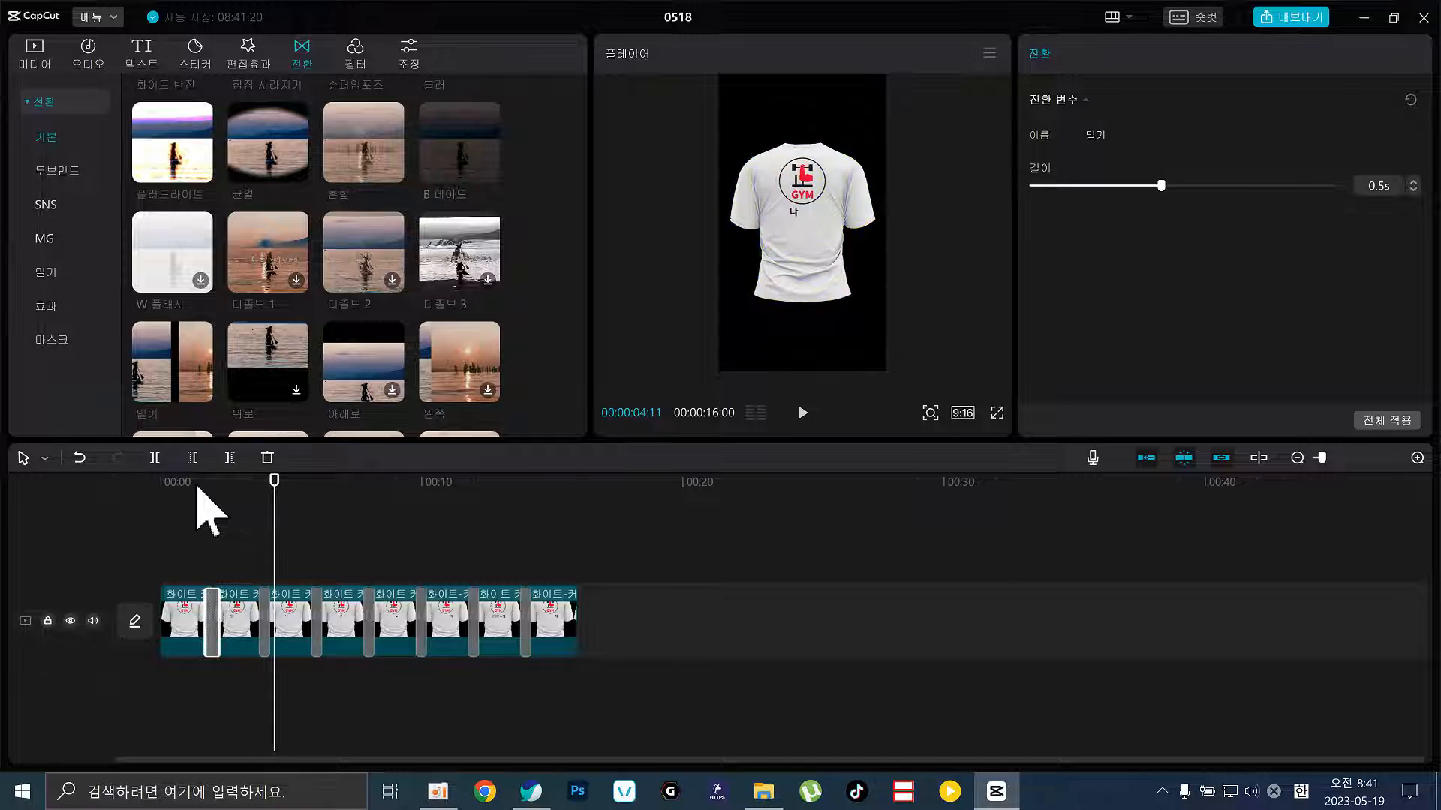
left_click(1388, 422)
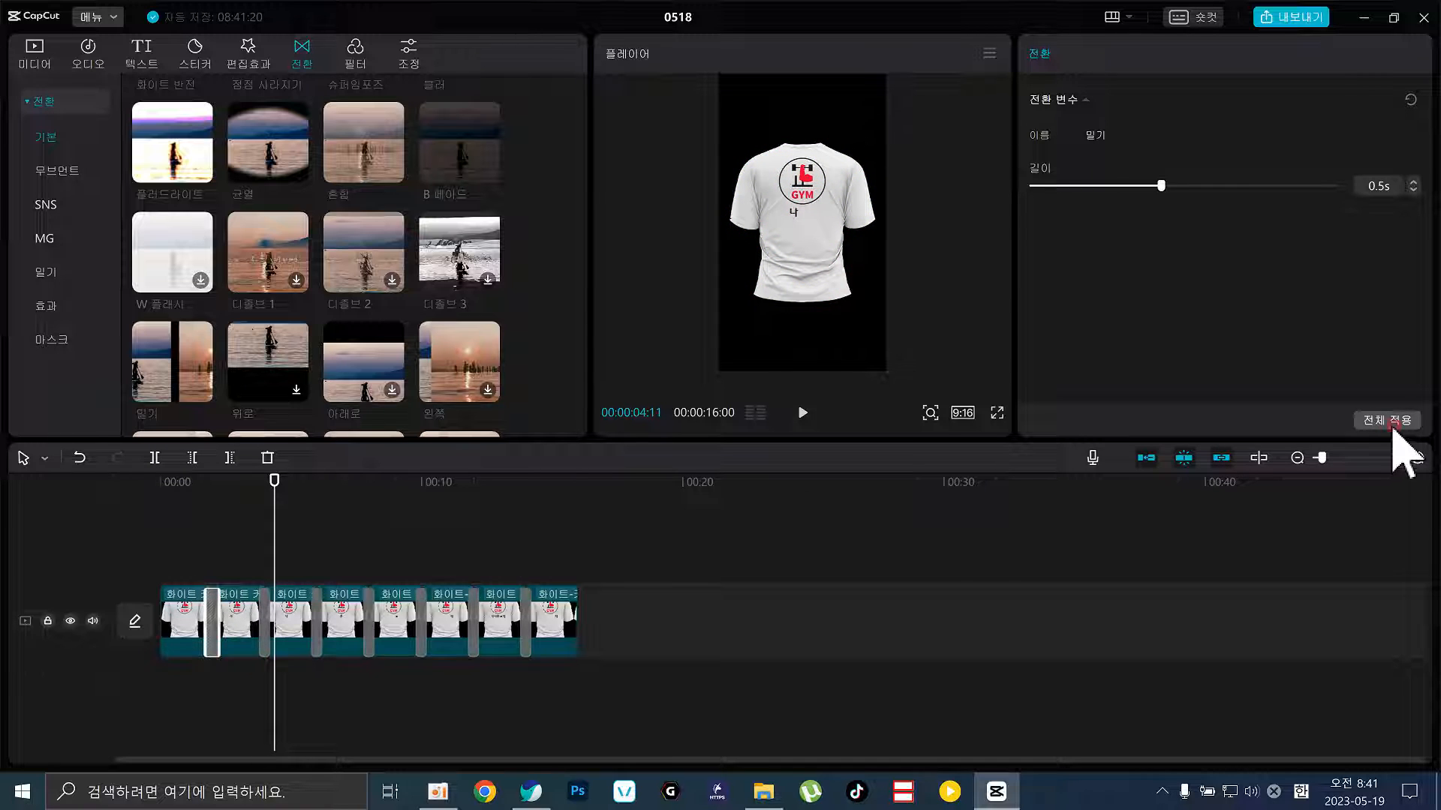
left_click(195, 491)
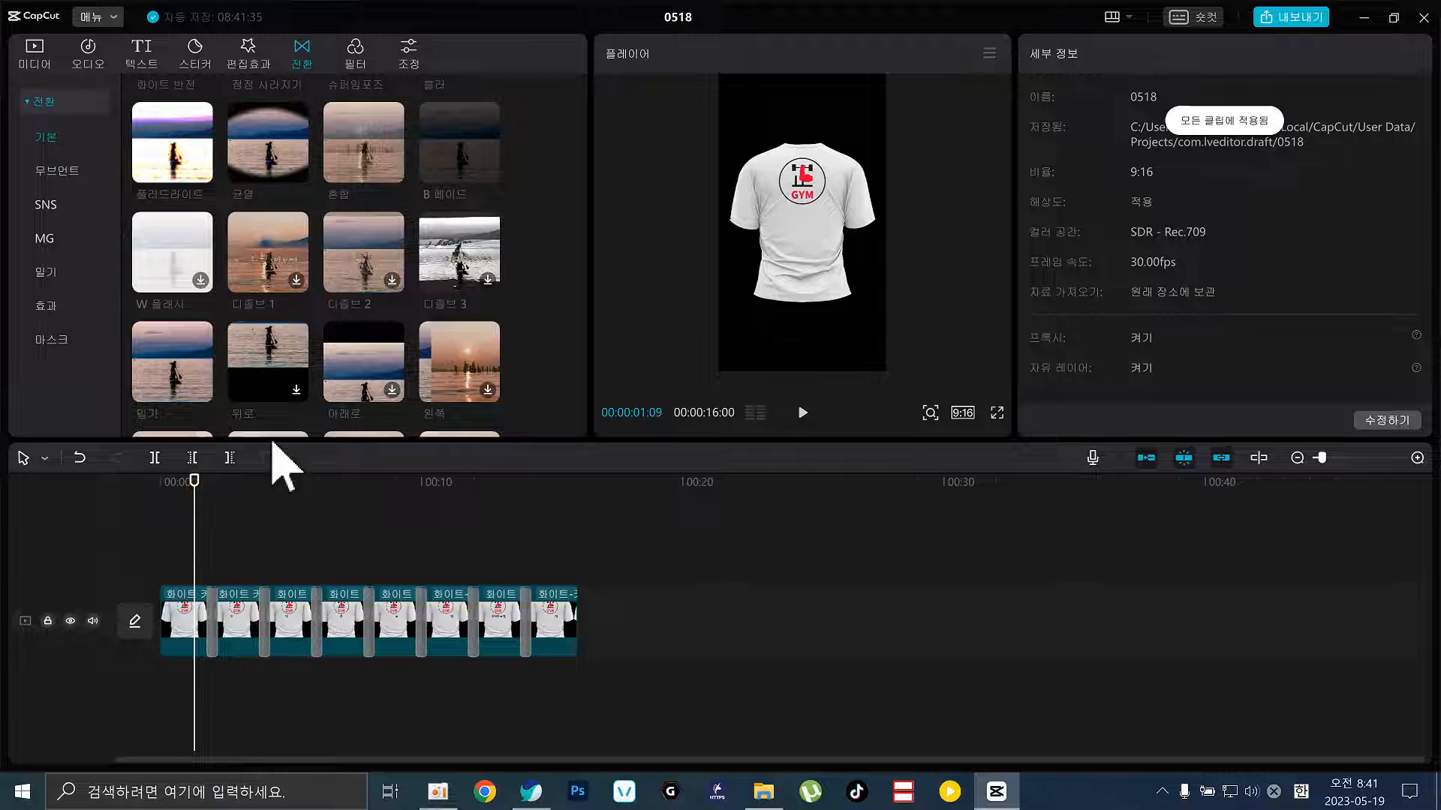
Preview the 아래로 and 왼쪽 transitions, then play the sequence from about 2 seconds
left_click(375, 379)
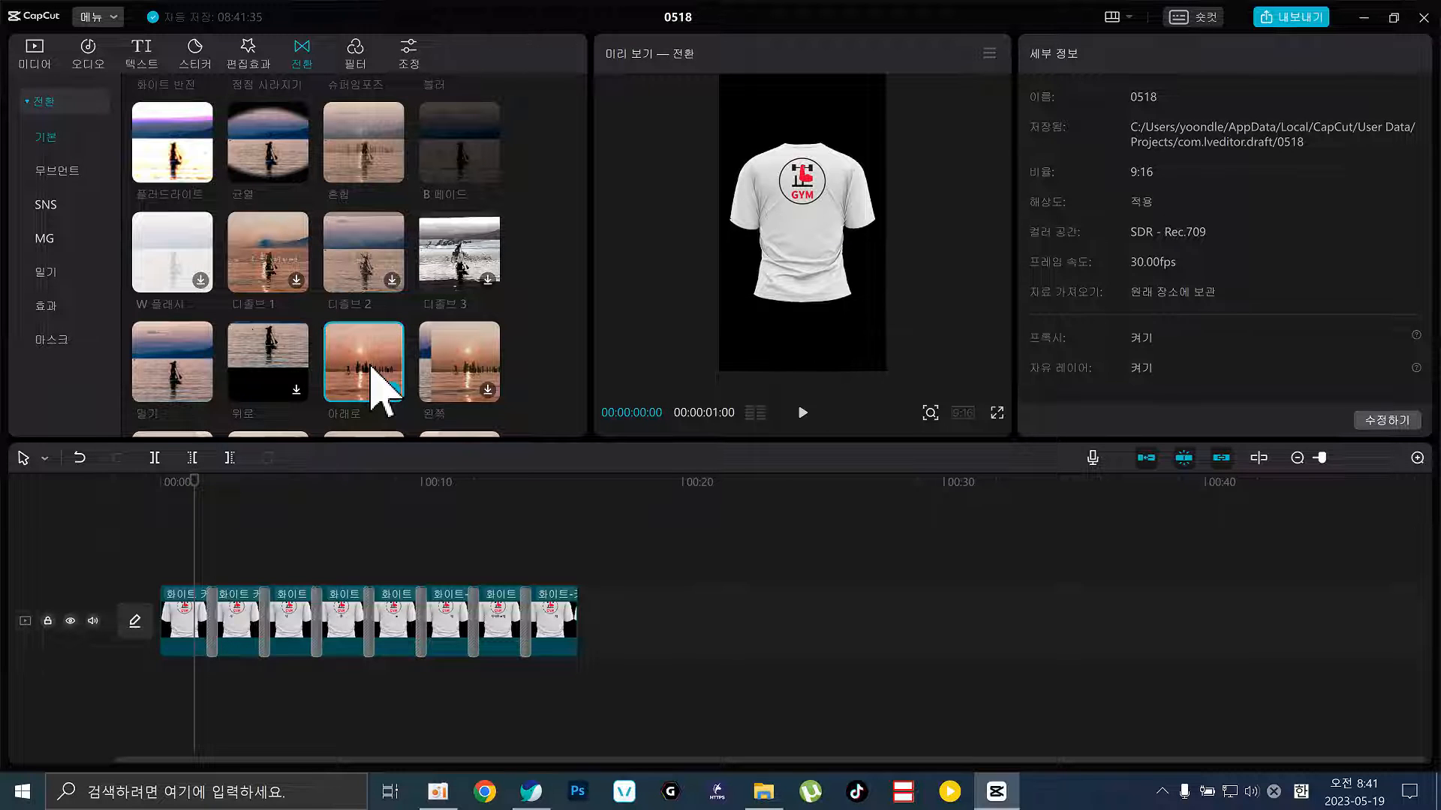
left_click(450, 360)
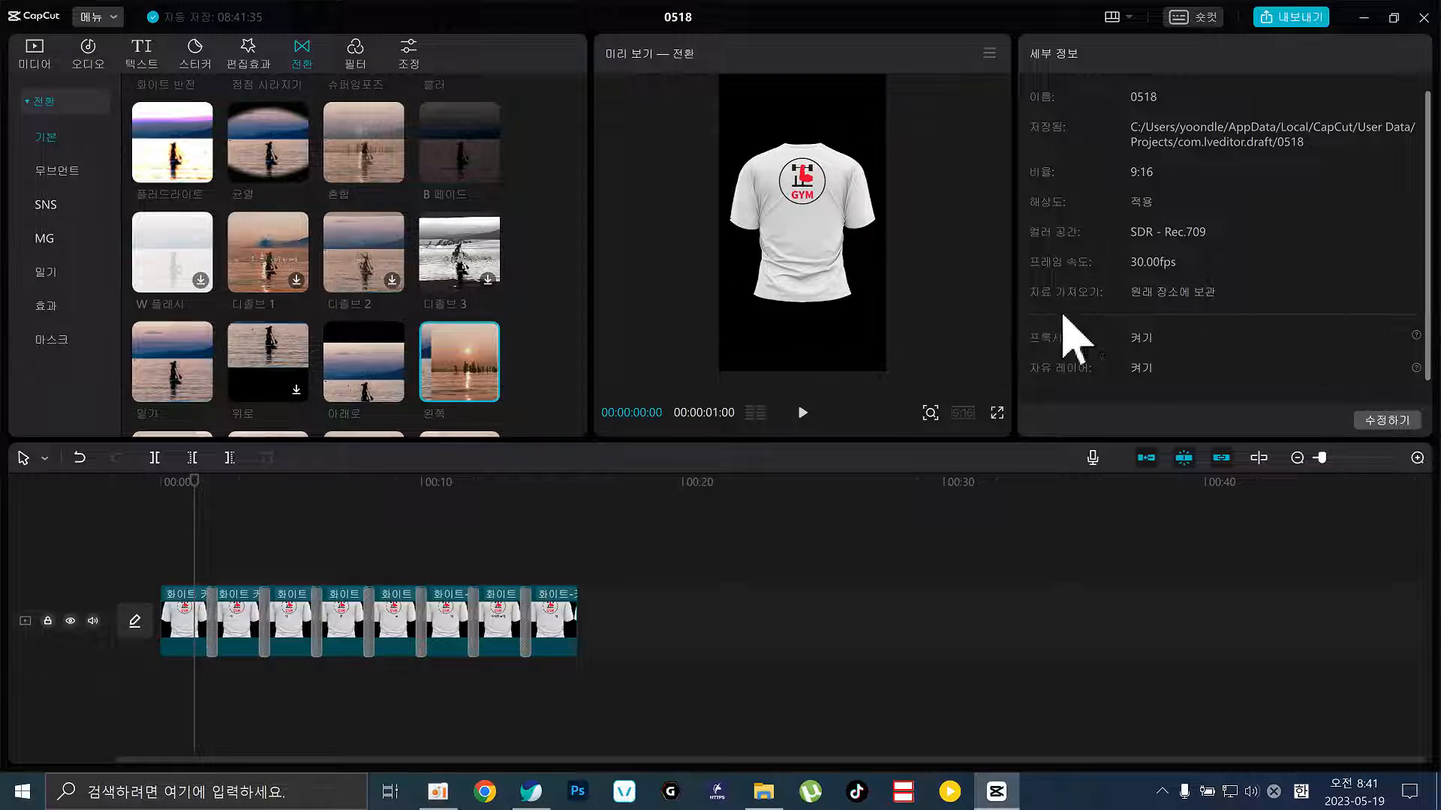
left_click(205, 484)
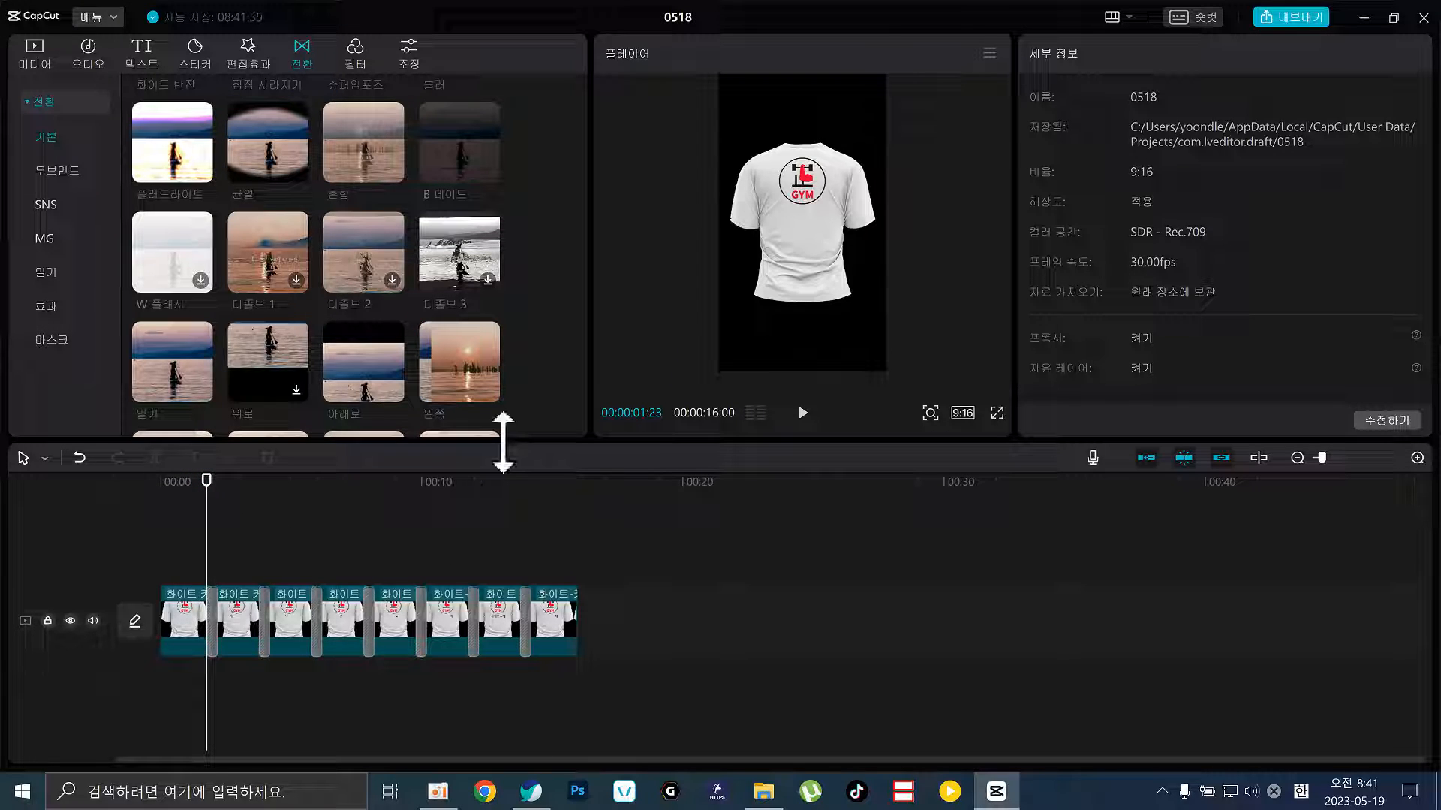
key("space")
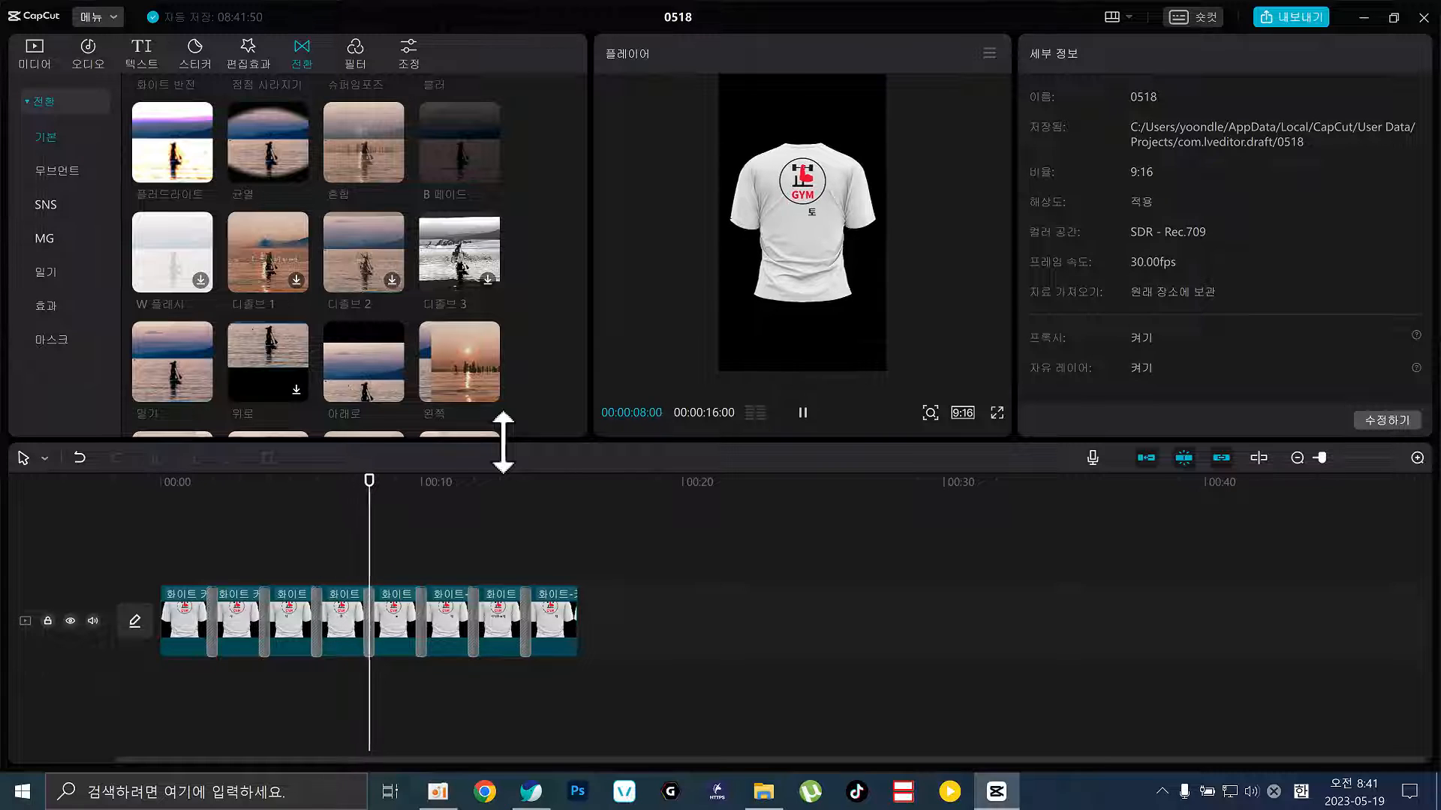
key("space")
Delete the transitions between clips 3–4, 2–3 and 1–2
left_click(317, 550)
left_click(318, 597)
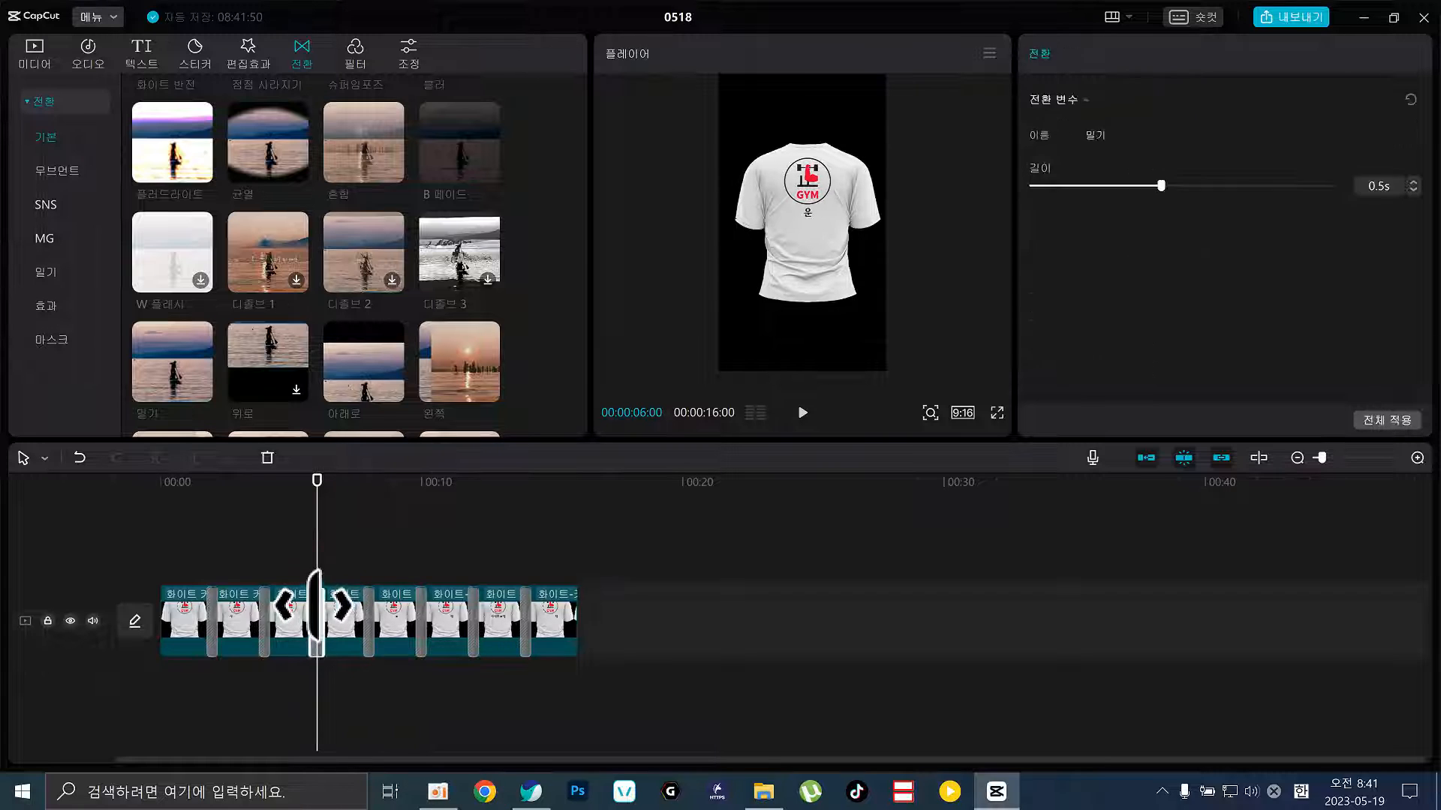
key("Delete")
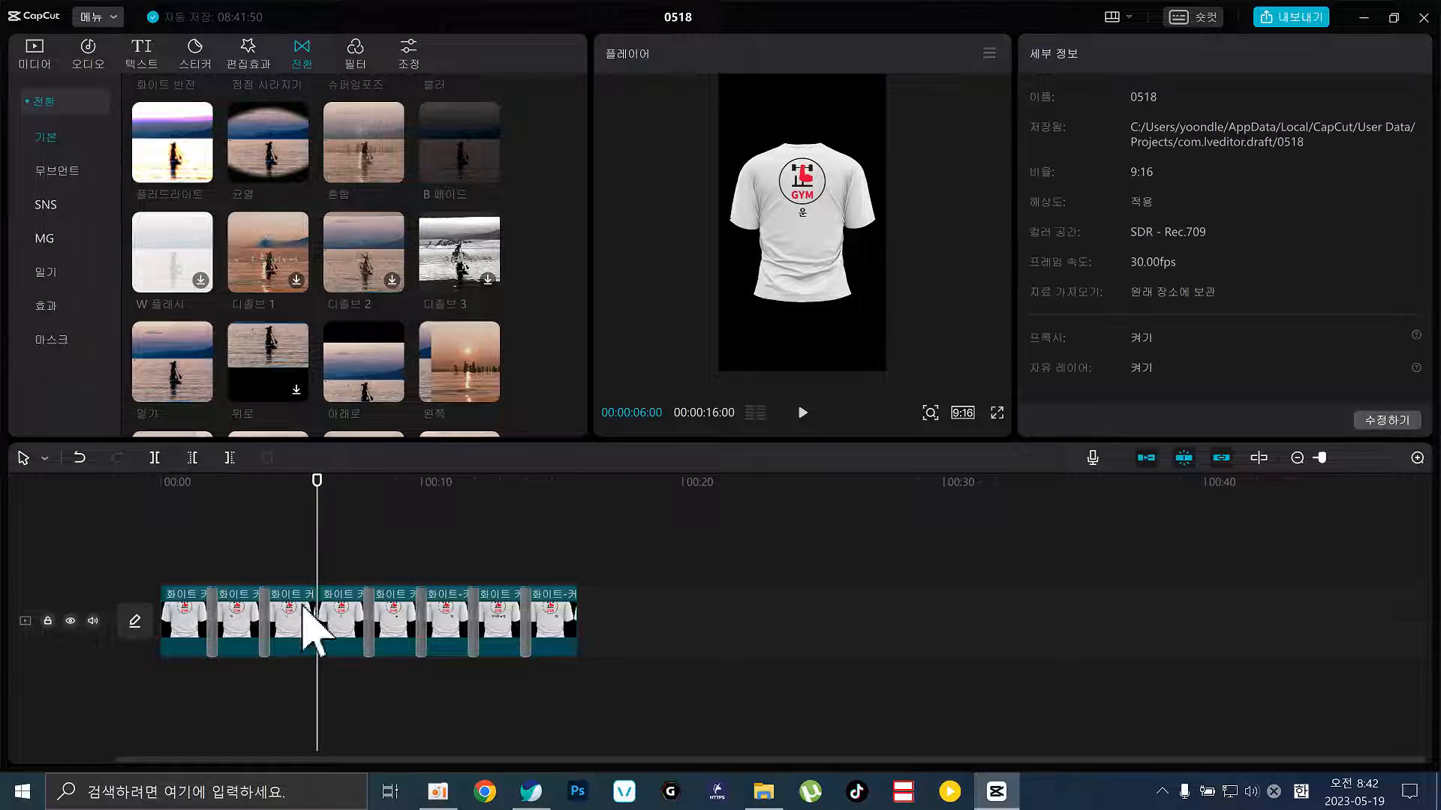
left_click(267, 614)
key("Delete")
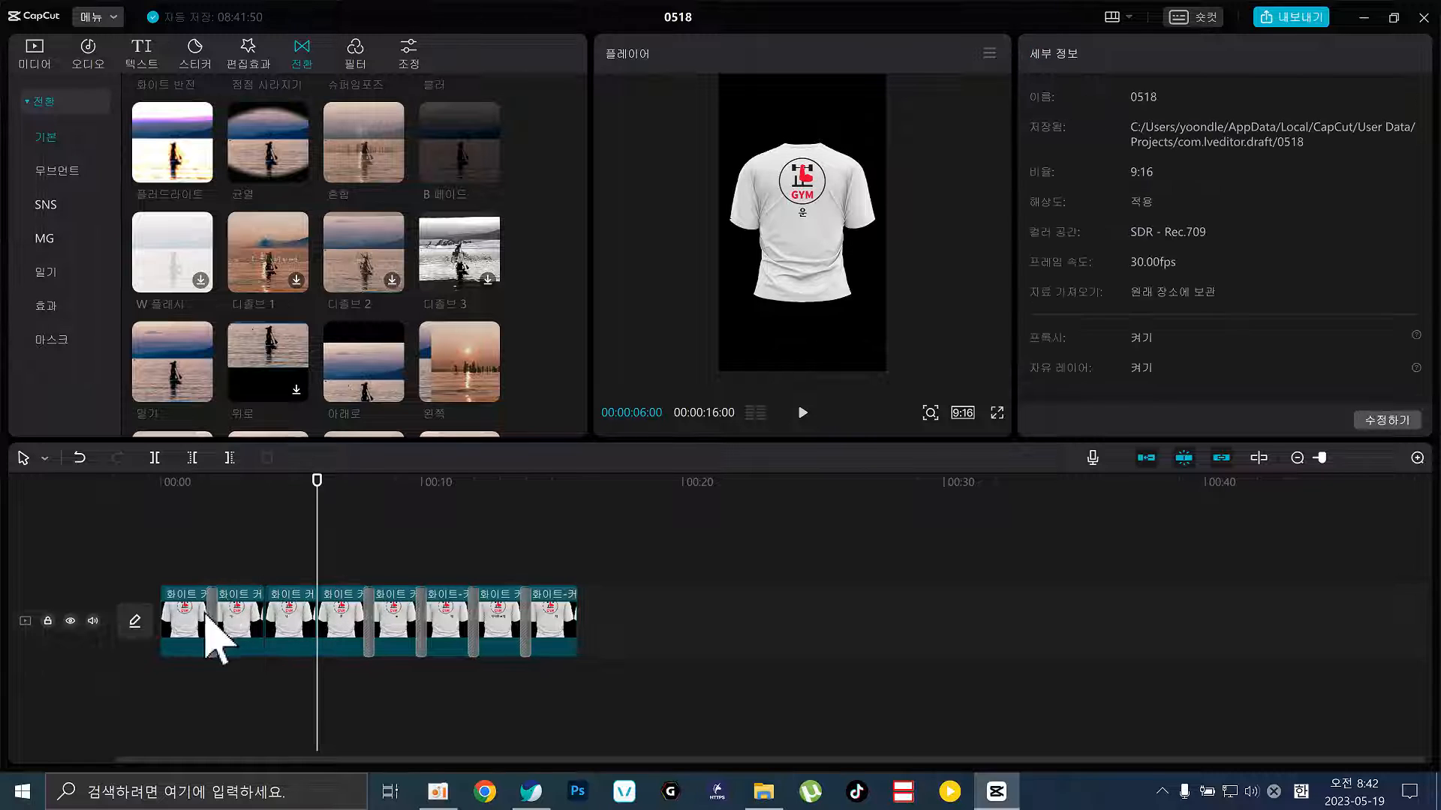
left_click(212, 623)
key("Delete")
Delete the remaining transitions between clips 4–5 through 7–8 and return the playhead to the start
left_click(368, 616)
key("Delete")
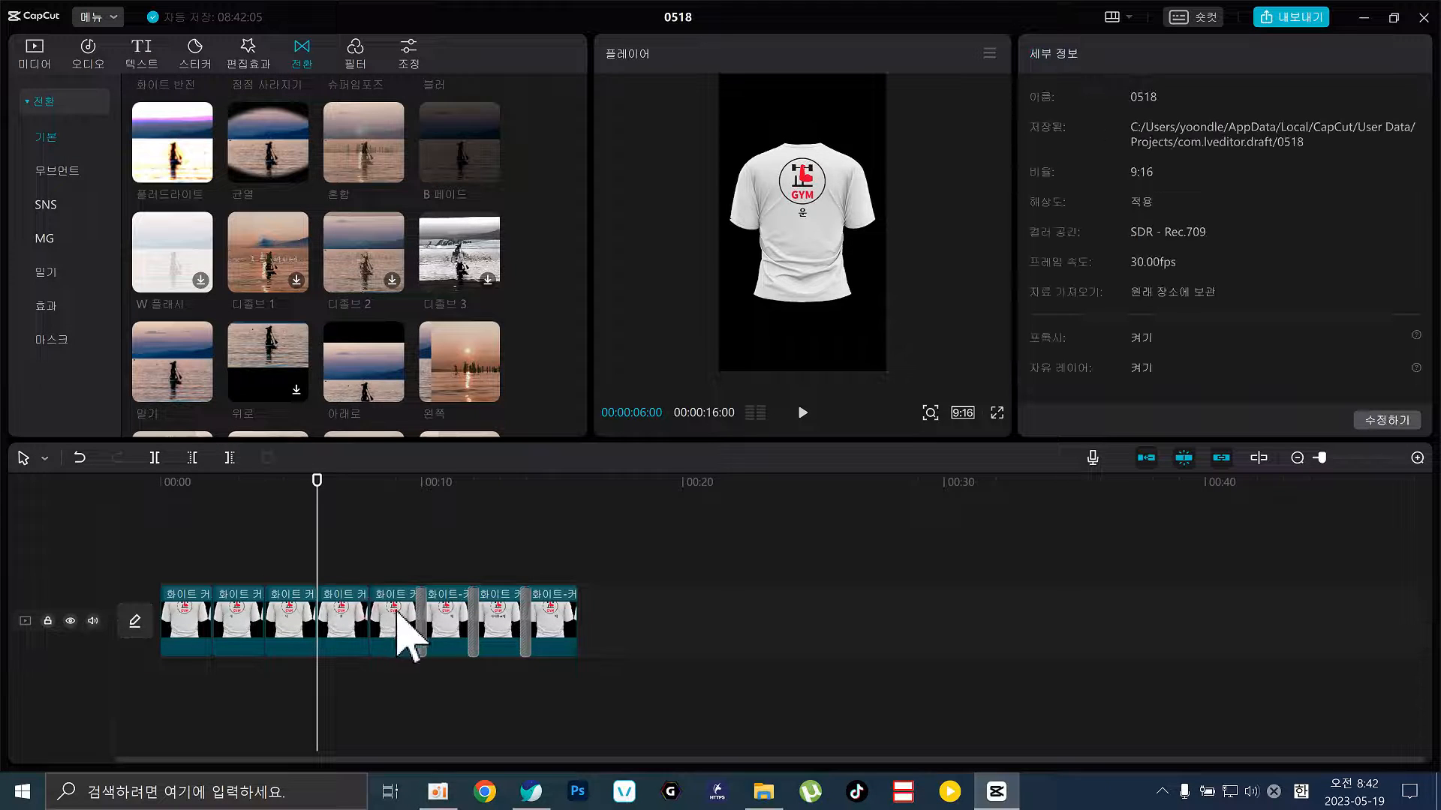
left_click(421, 619)
key("Delete")
left_click(473, 621)
key("Delete")
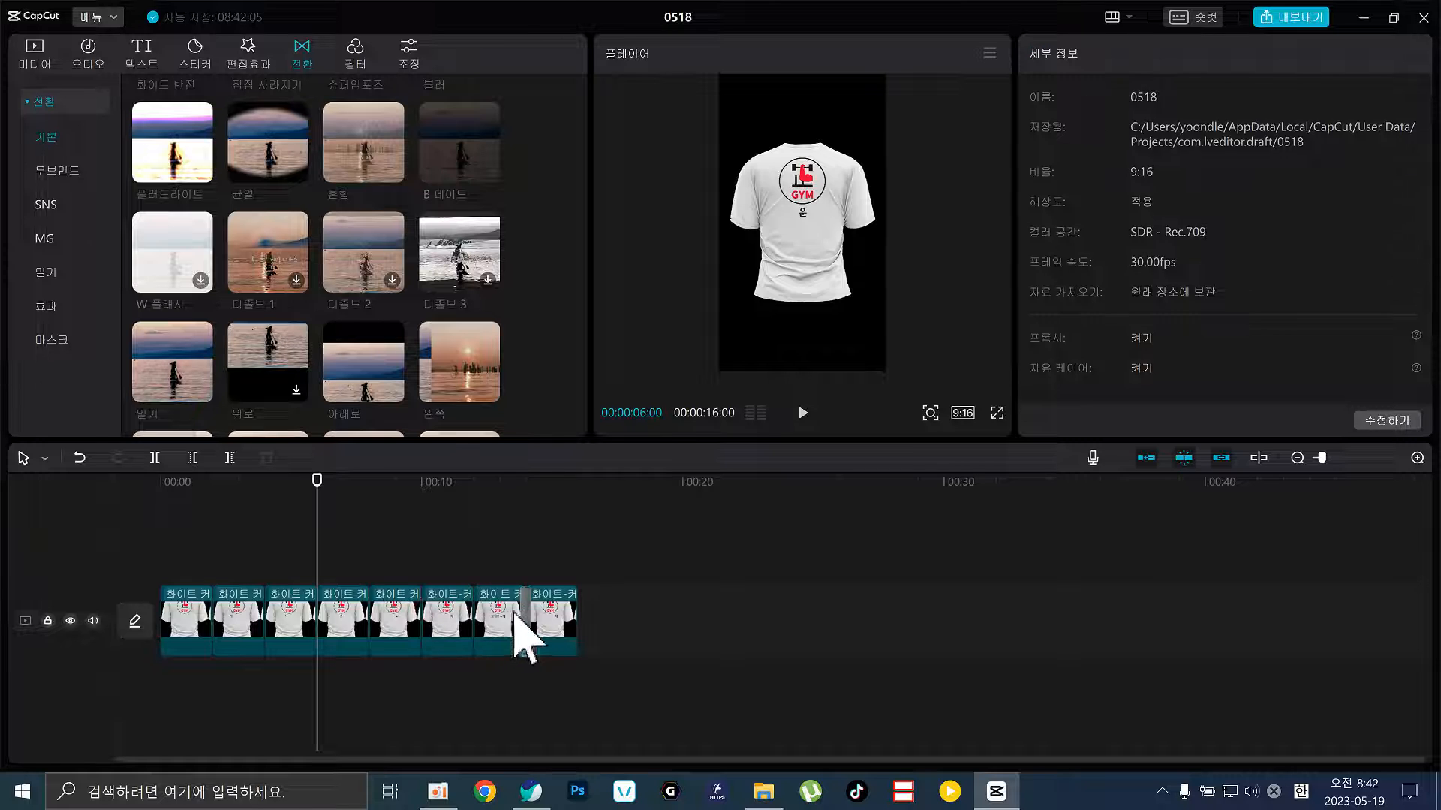
left_click(525, 619)
key("Delete")
left_click(434, 535)
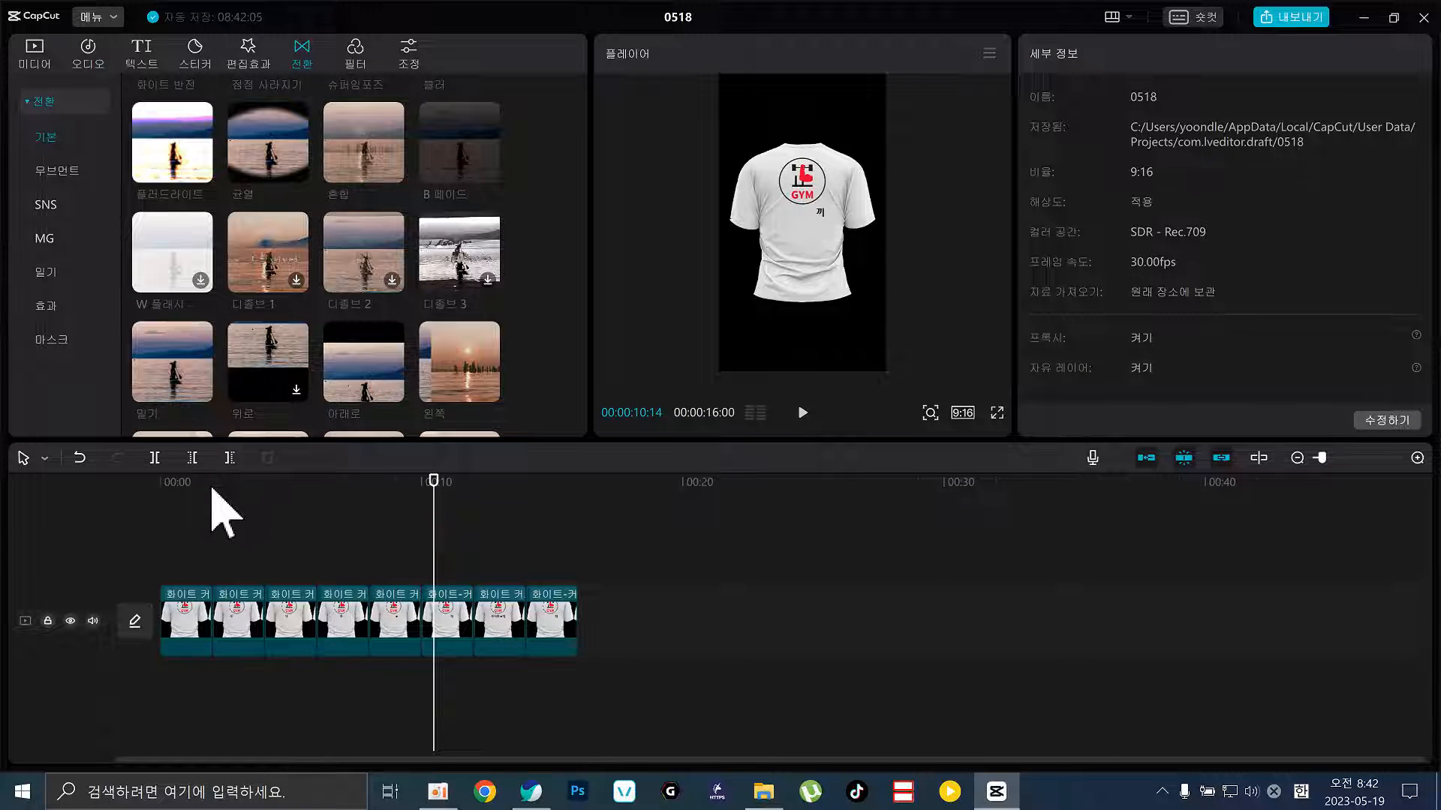
left_click(105, 480)
Select the first 화이트 커스텀 뒷판 2.png clip, show its intro animation presets, and scrub through it
left_click(193, 619)
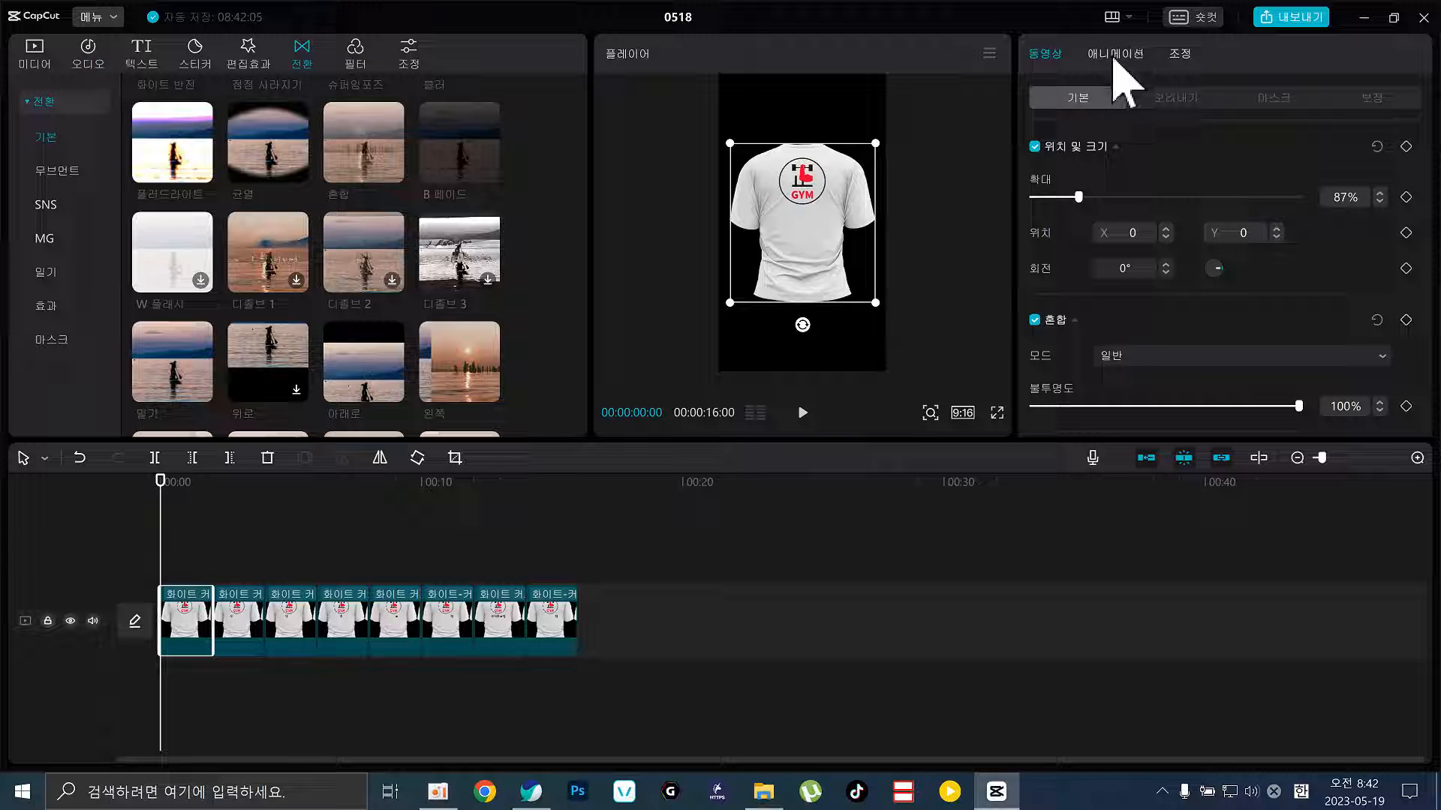
left_click(1114, 54)
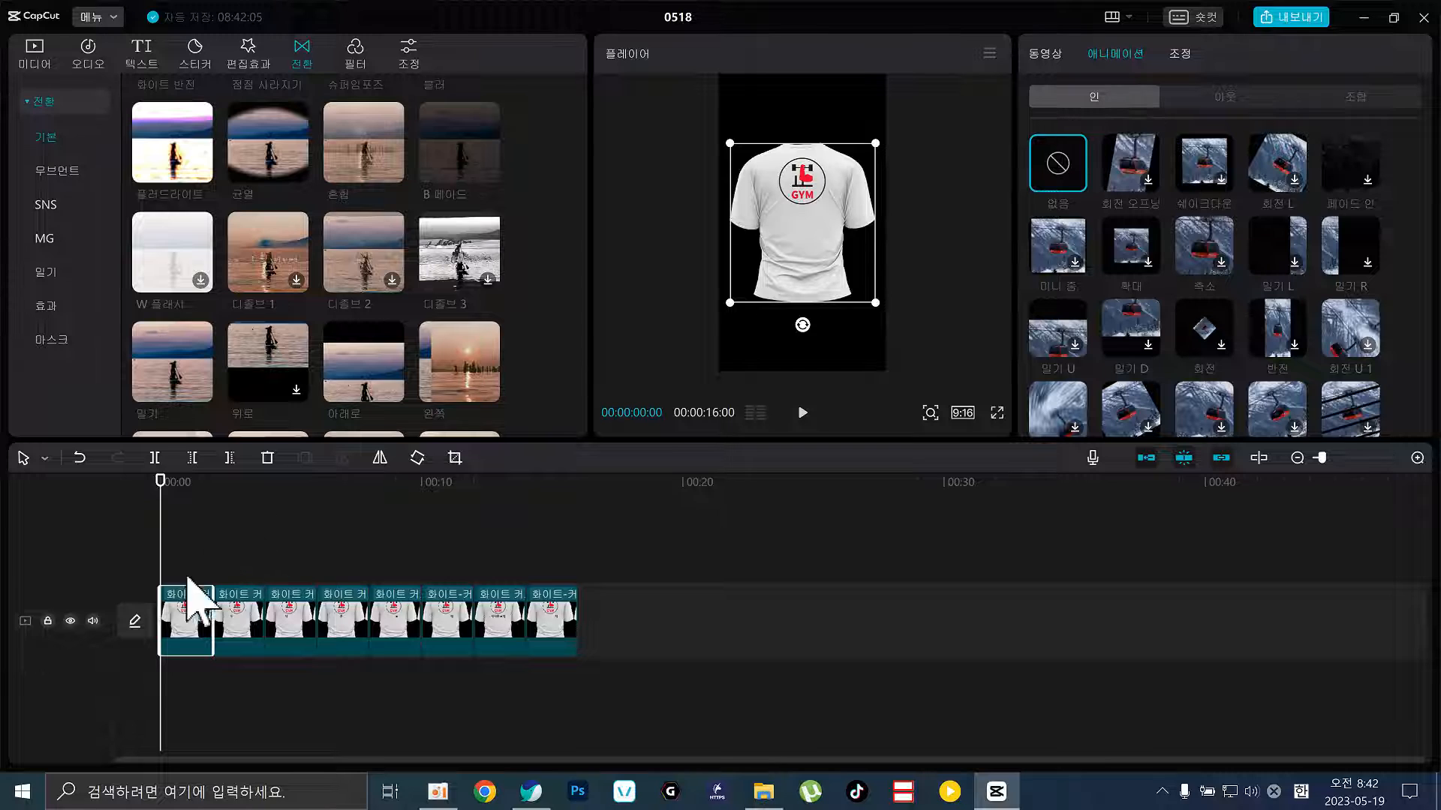
left_click(1416, 457)
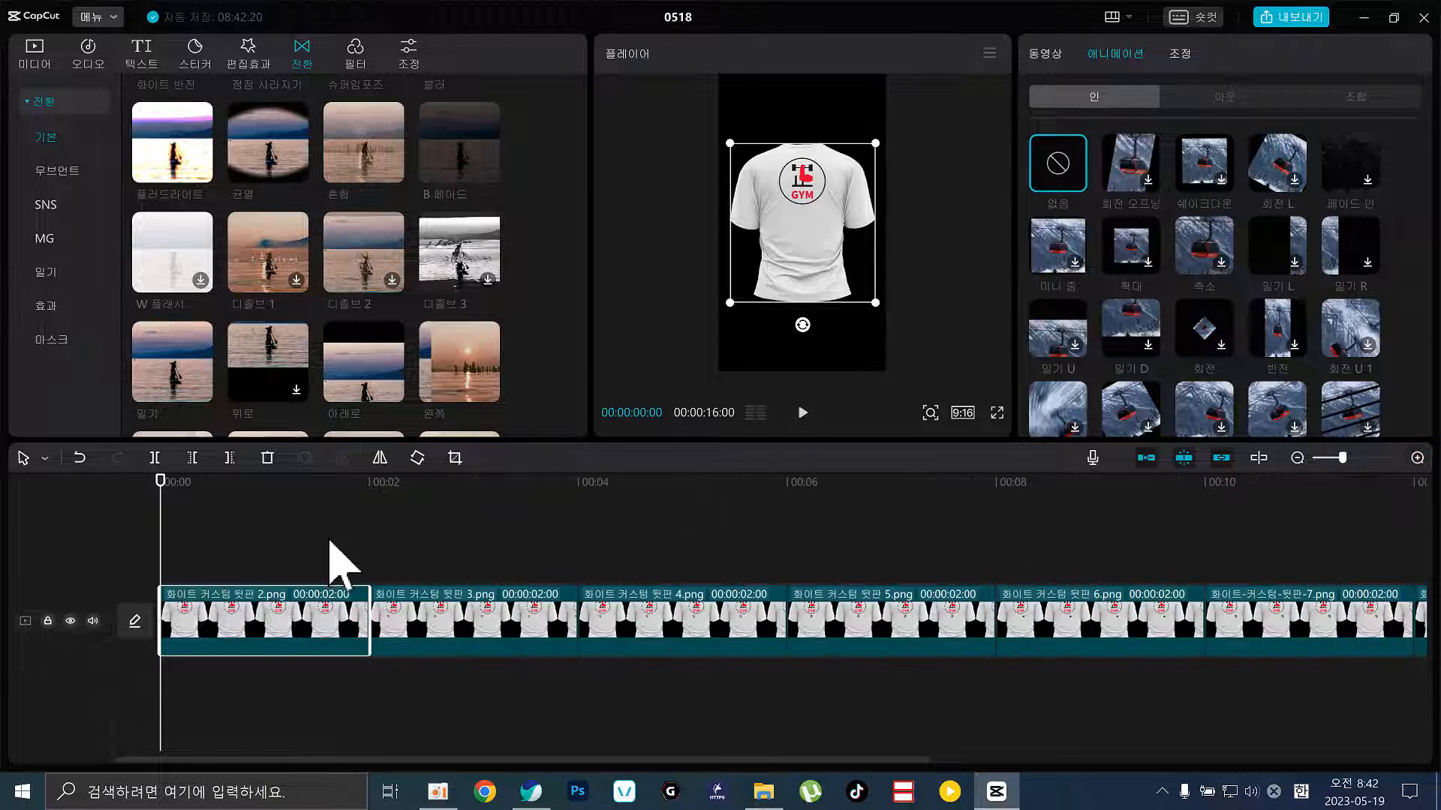
left_click(235, 569)
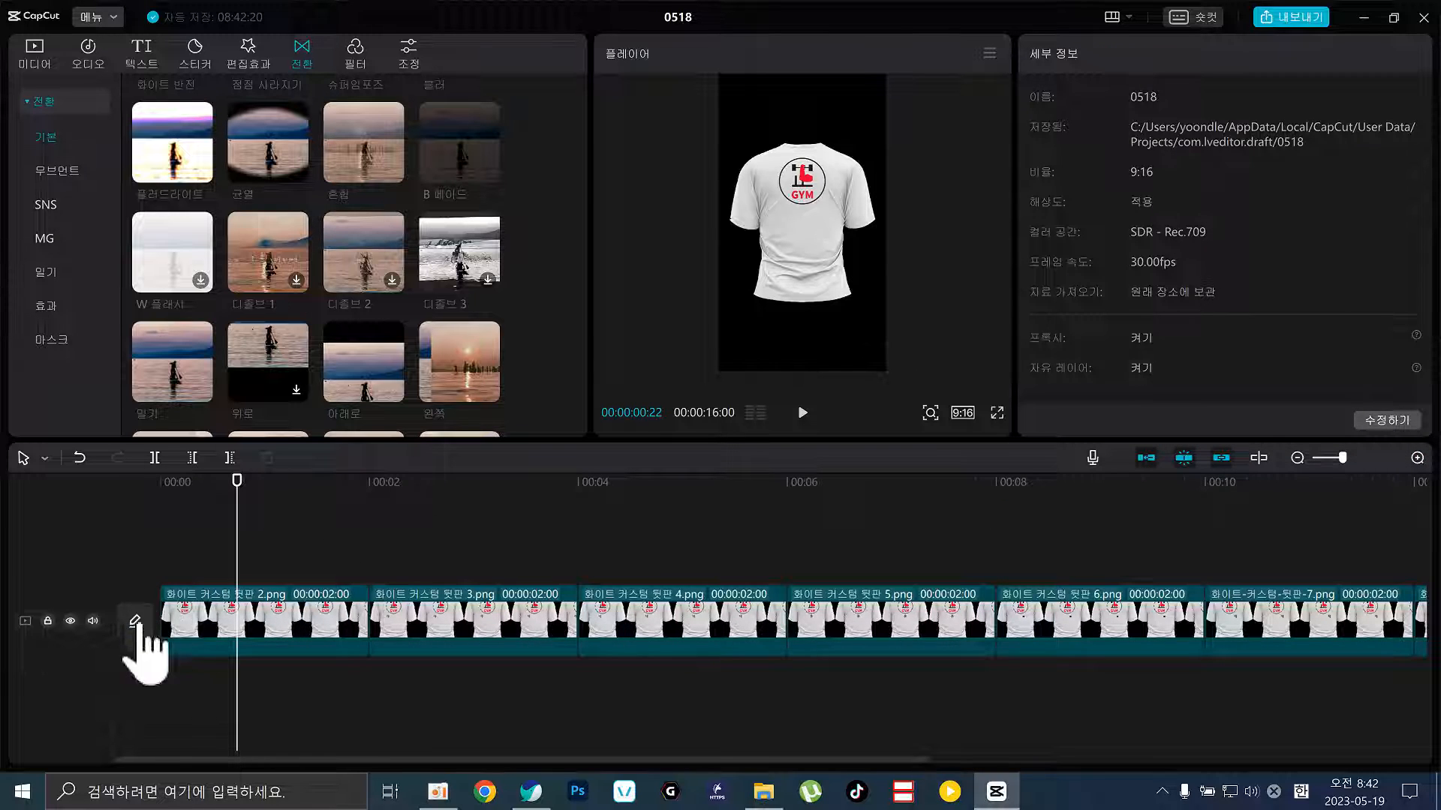
left_click(191, 619)
left_click_drag(179, 481, 176, 525)
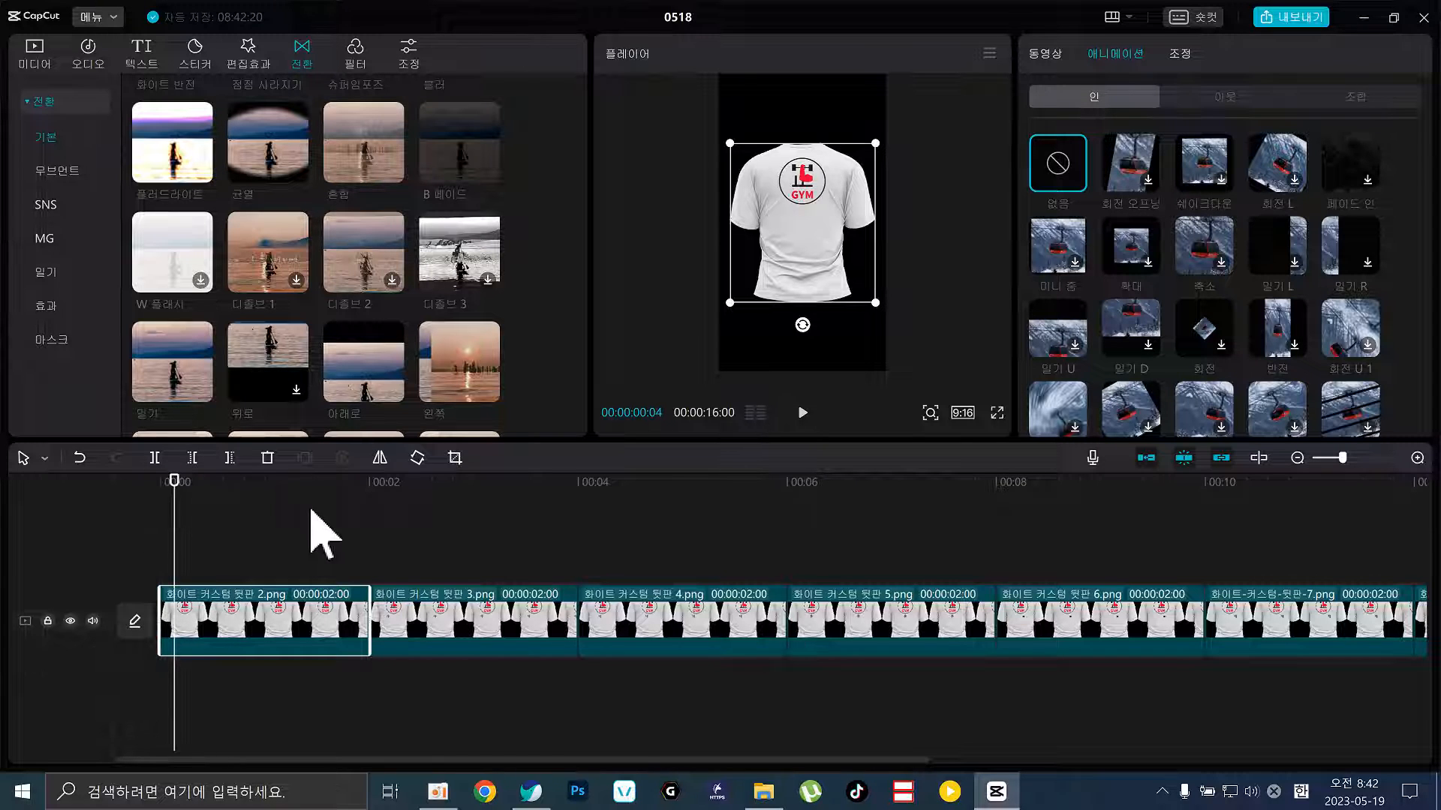
left_click_drag(353, 486, 345, 520)
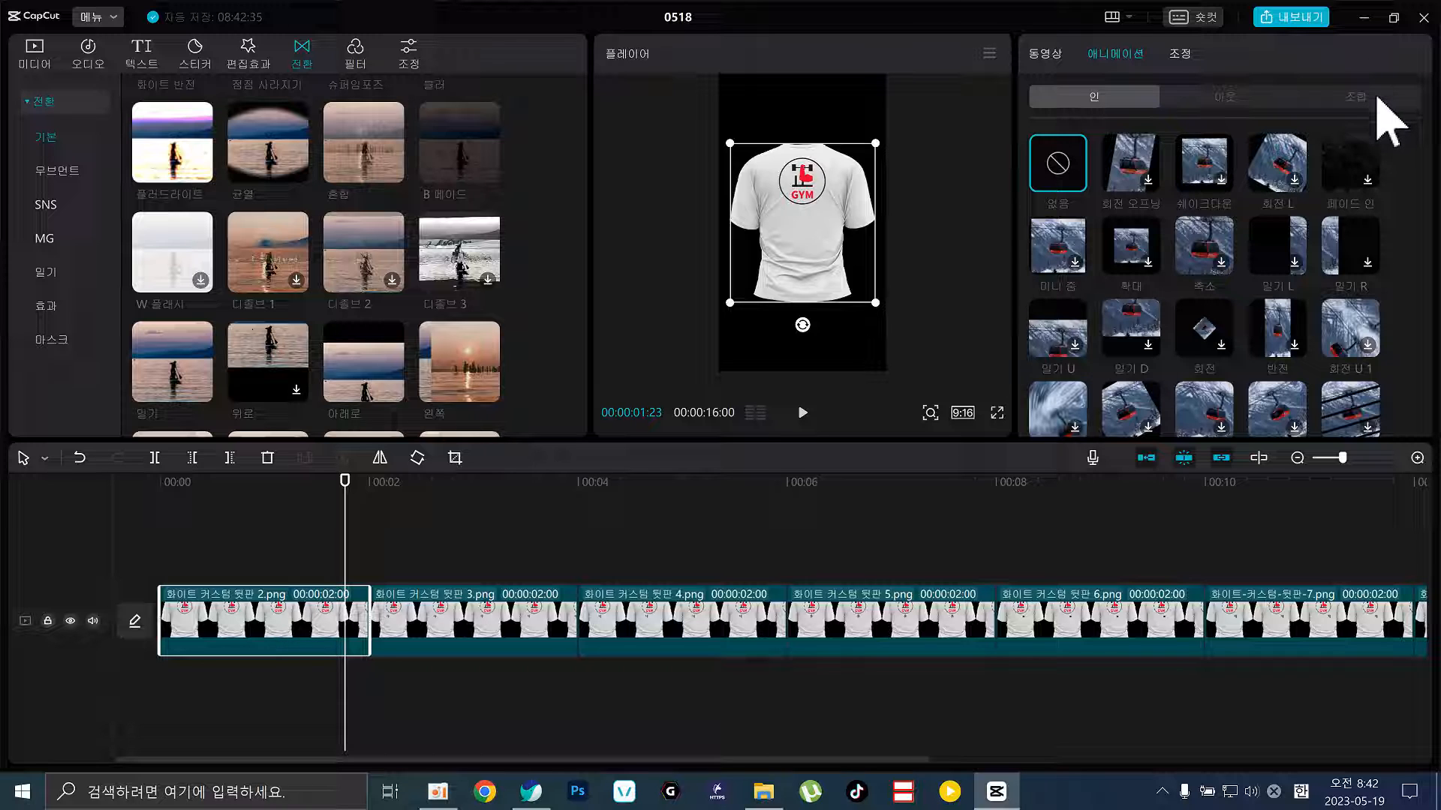
left_click_drag(183, 516, 343, 499)
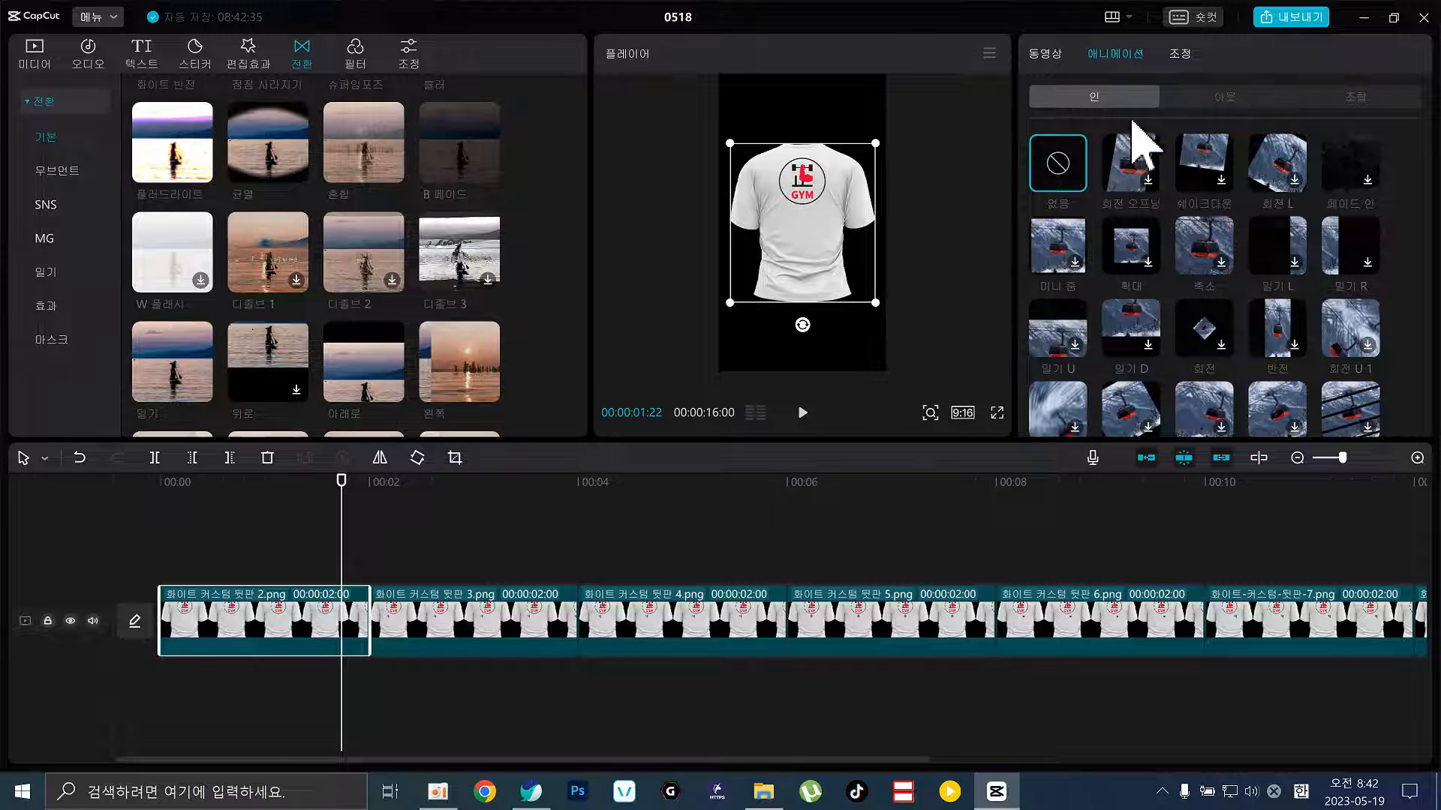
Try the 쉐이크다운, 회전 L and 페이드 인 intros, settle on 회전 L, and scrub the rotation
left_click(1208, 171)
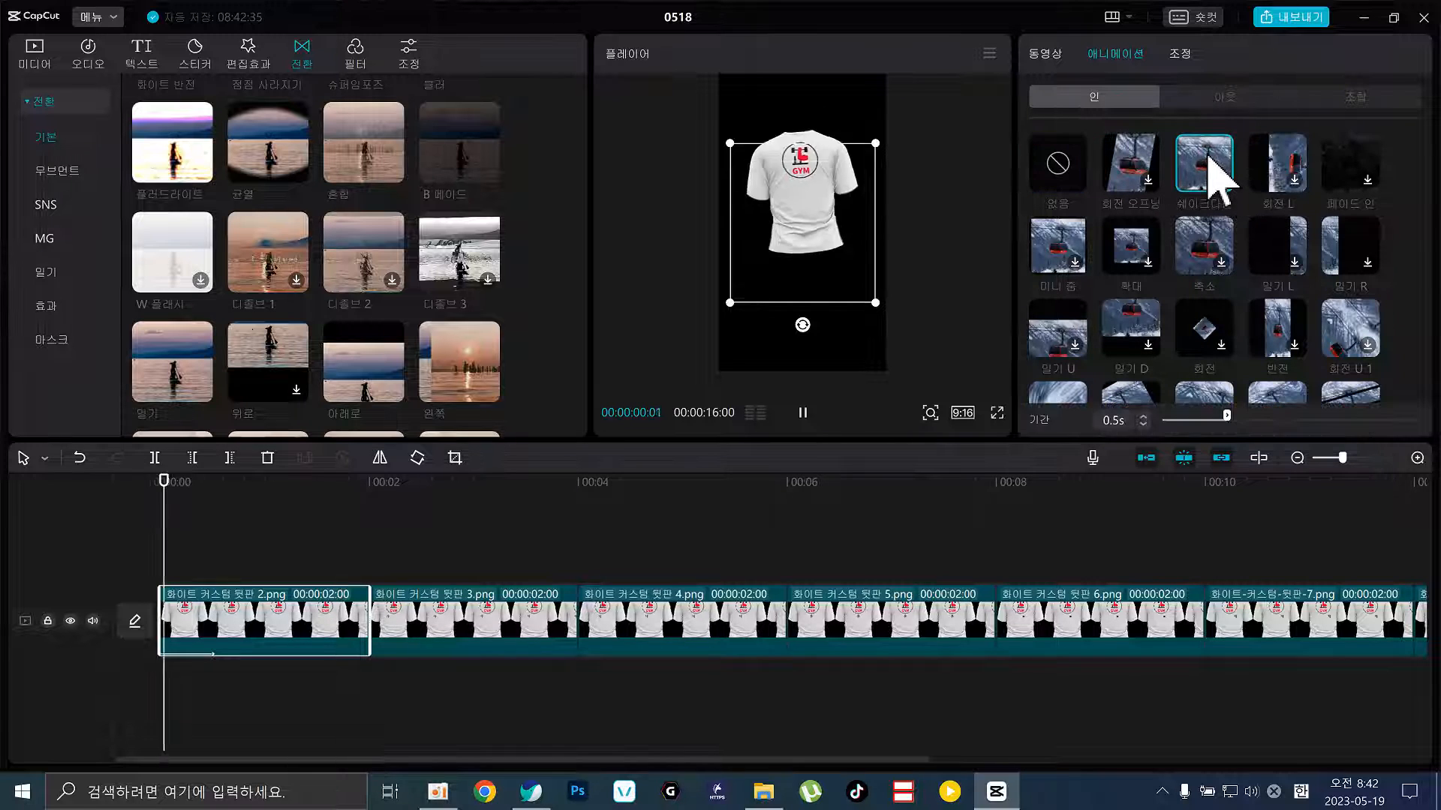
left_click(1280, 167)
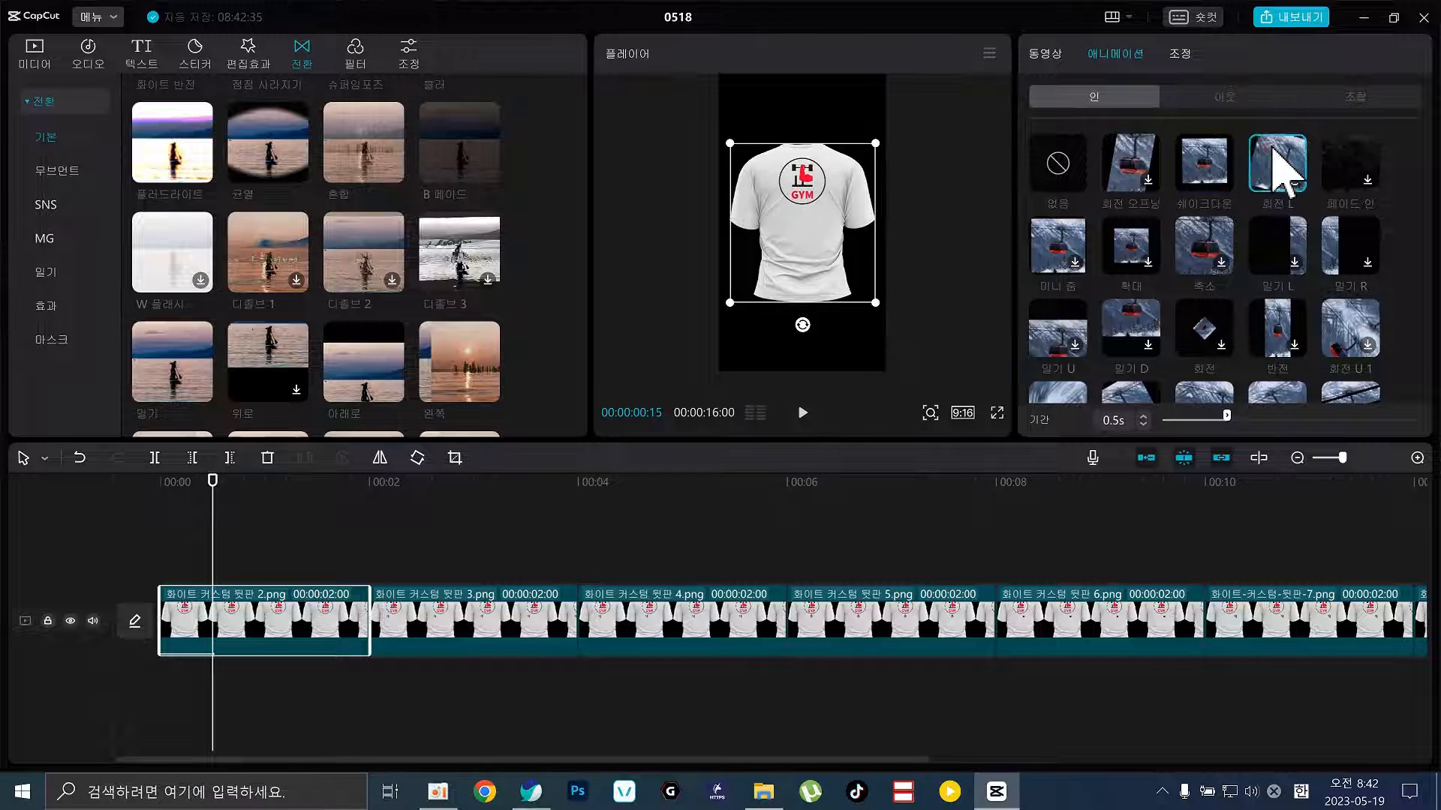
left_click(1350, 166)
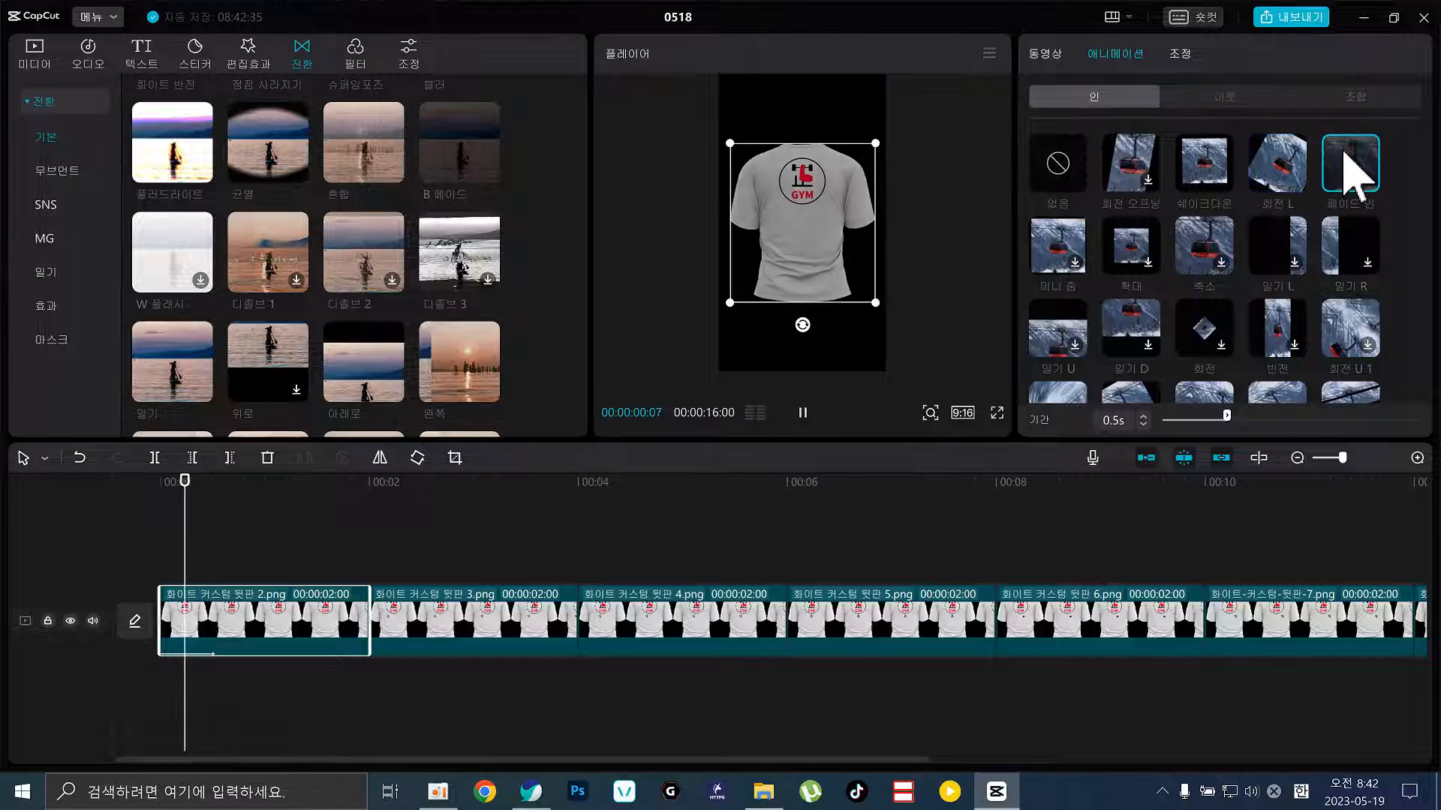
left_click(1292, 176)
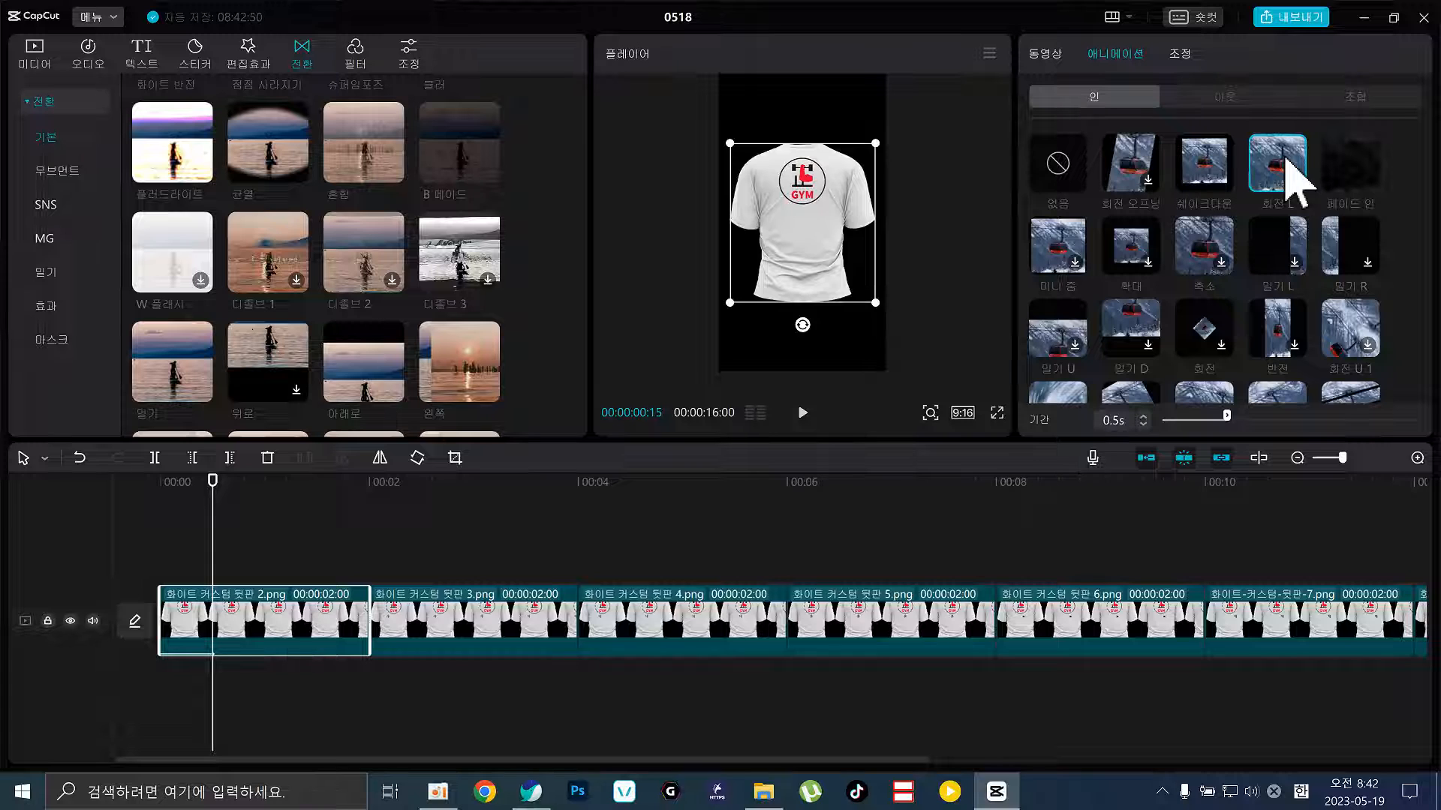
left_click(194, 513)
left_click_drag(165, 514, 248, 524)
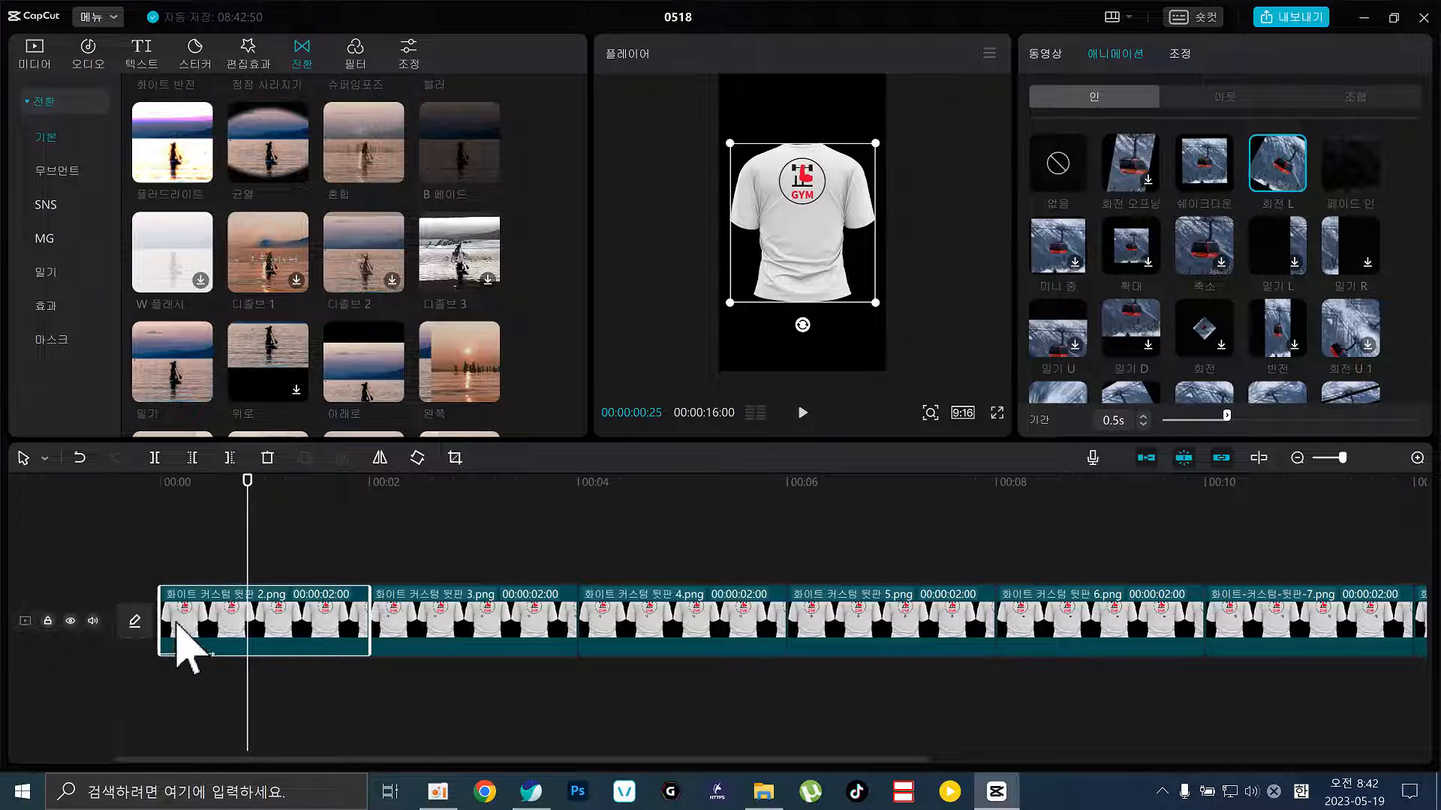
Reapply the 회전 L intro with a 0.3s duration and bring up the exit animation presets
left_click(192, 666)
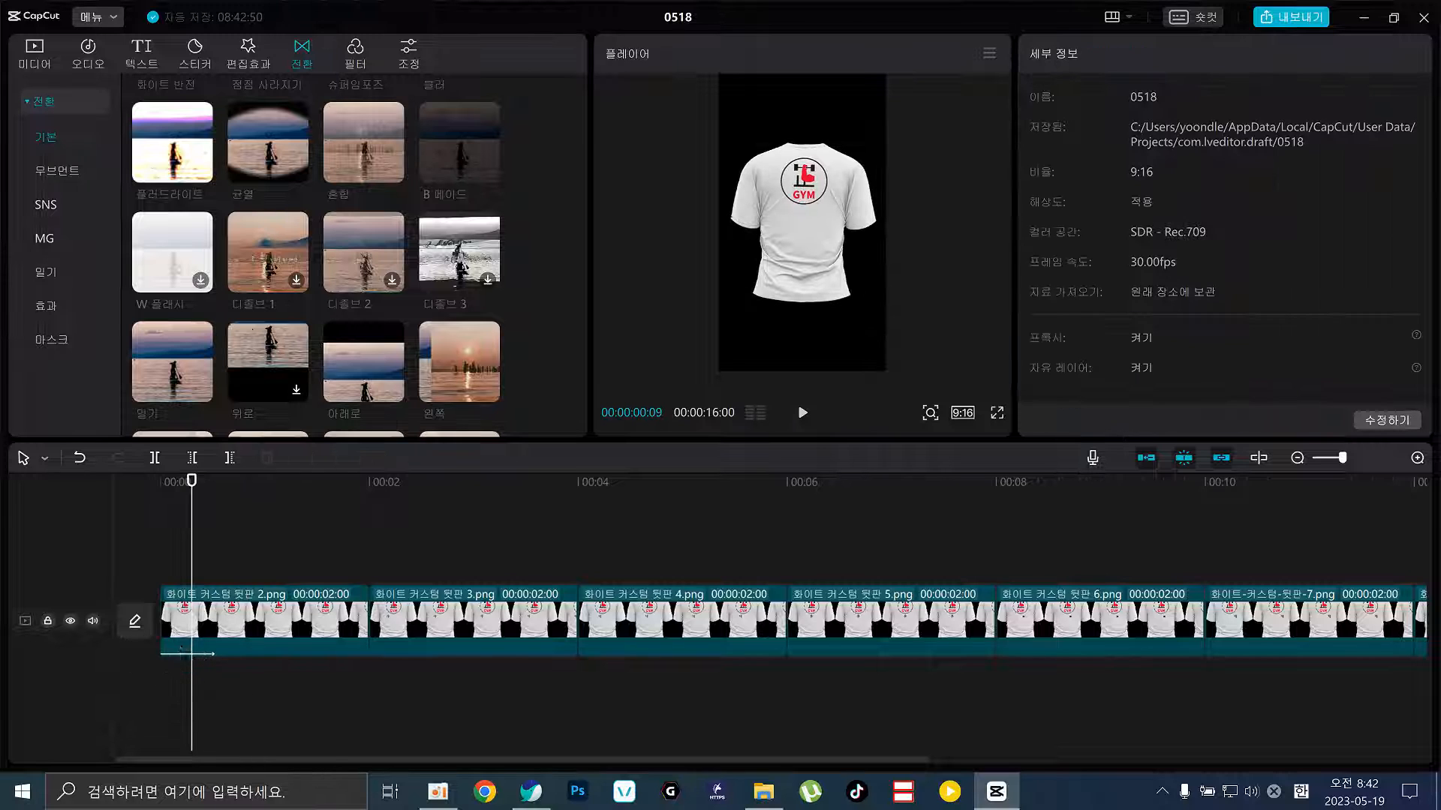
left_click(209, 627)
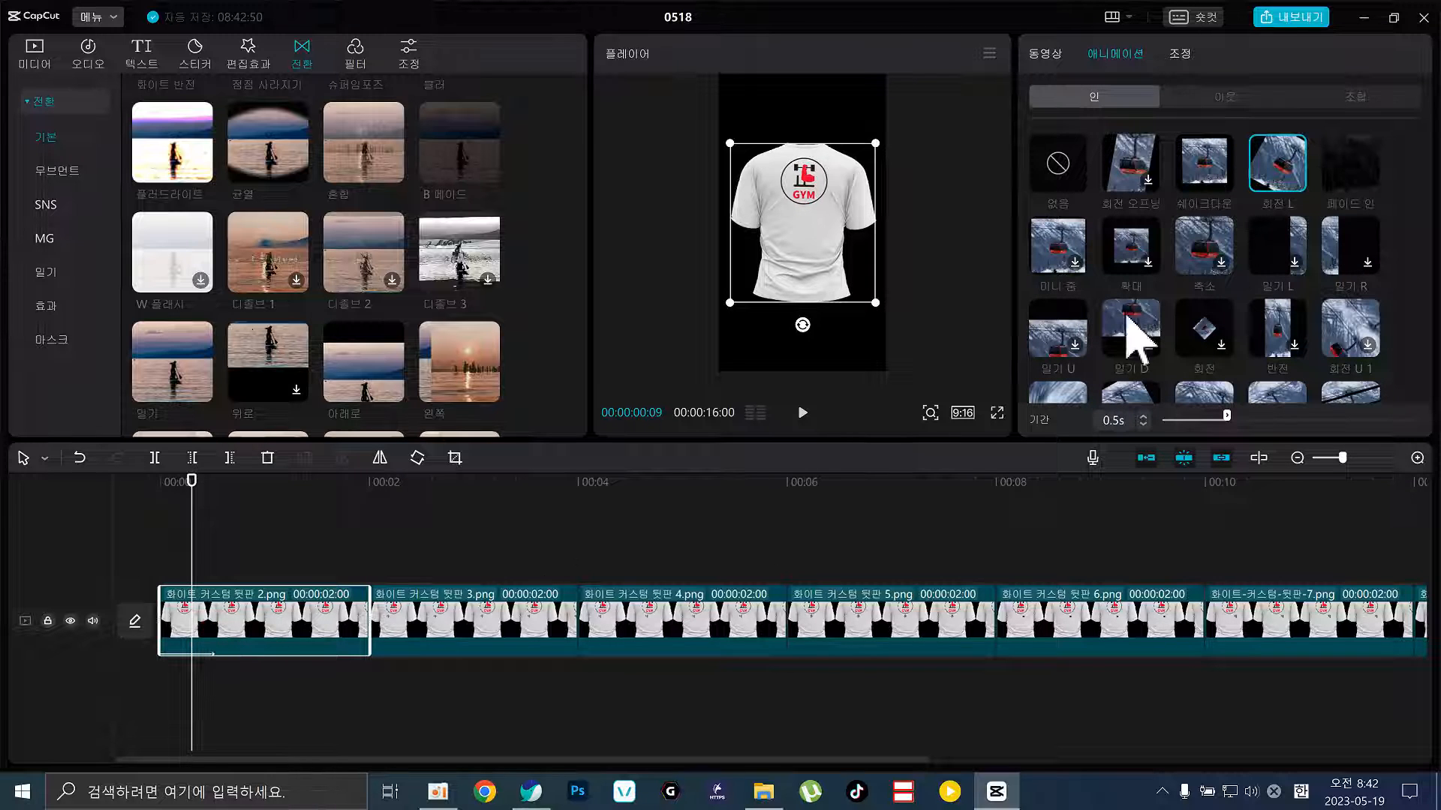
left_click(1280, 184)
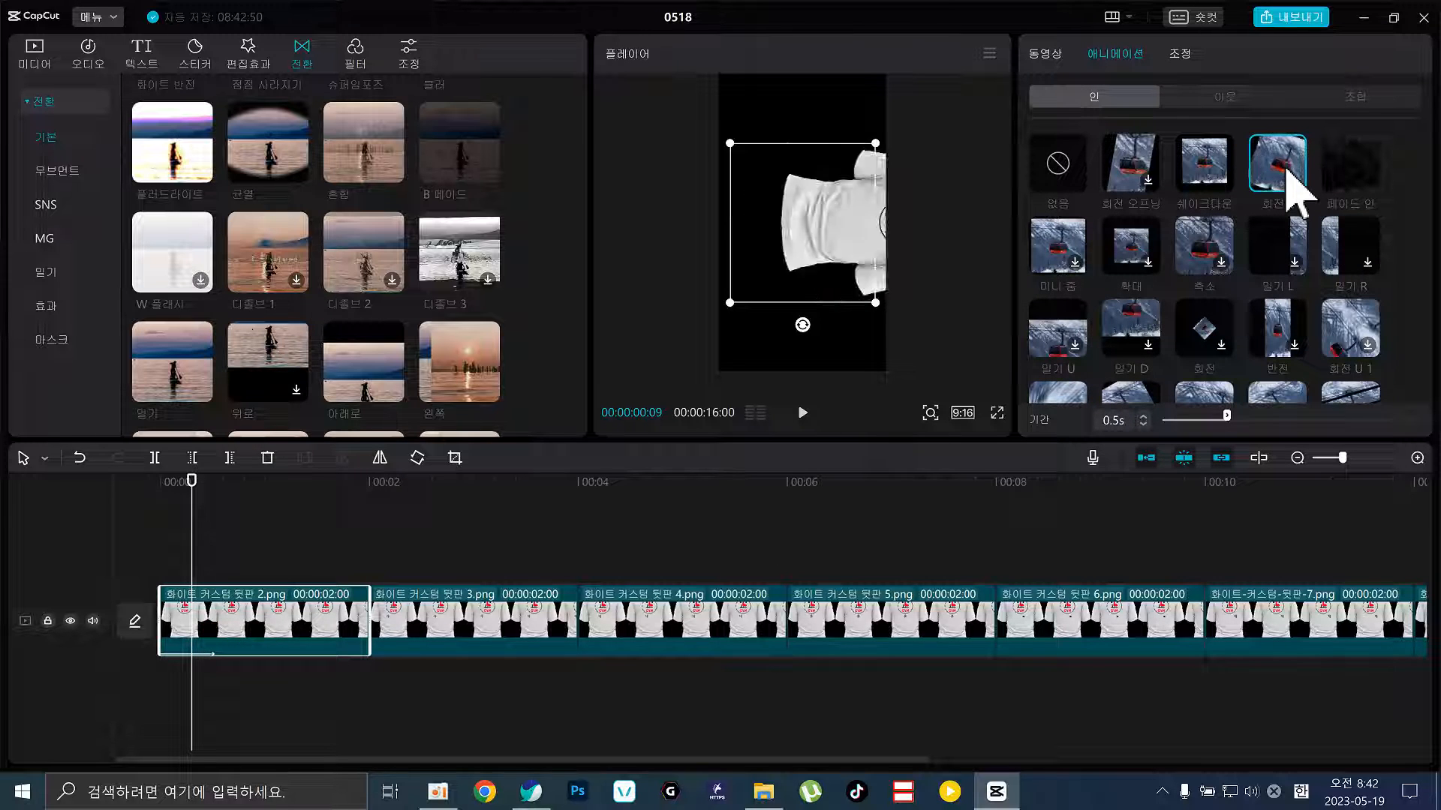
left_click(1061, 171)
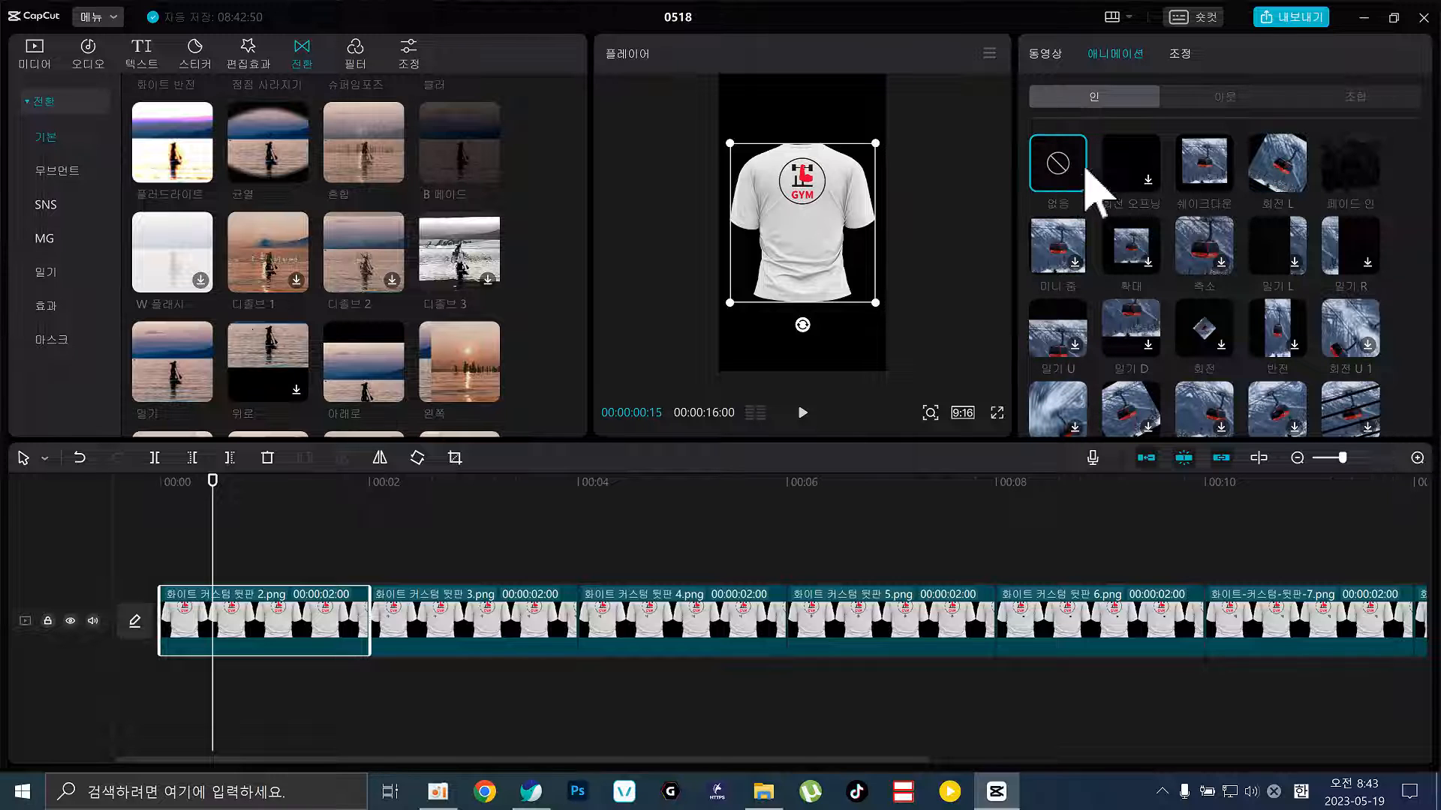
left_click(1284, 187)
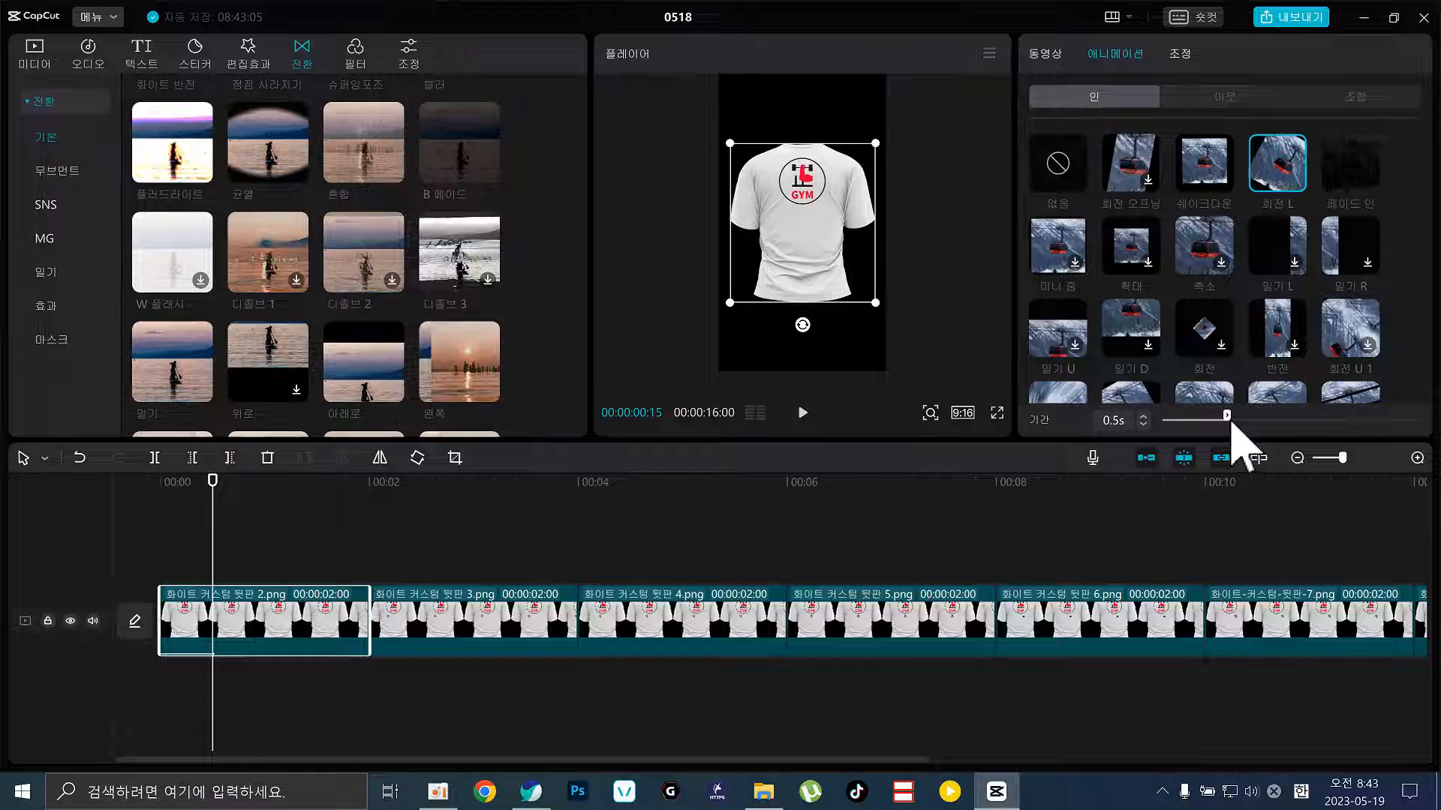
left_click_drag(1223, 416, 1205, 416)
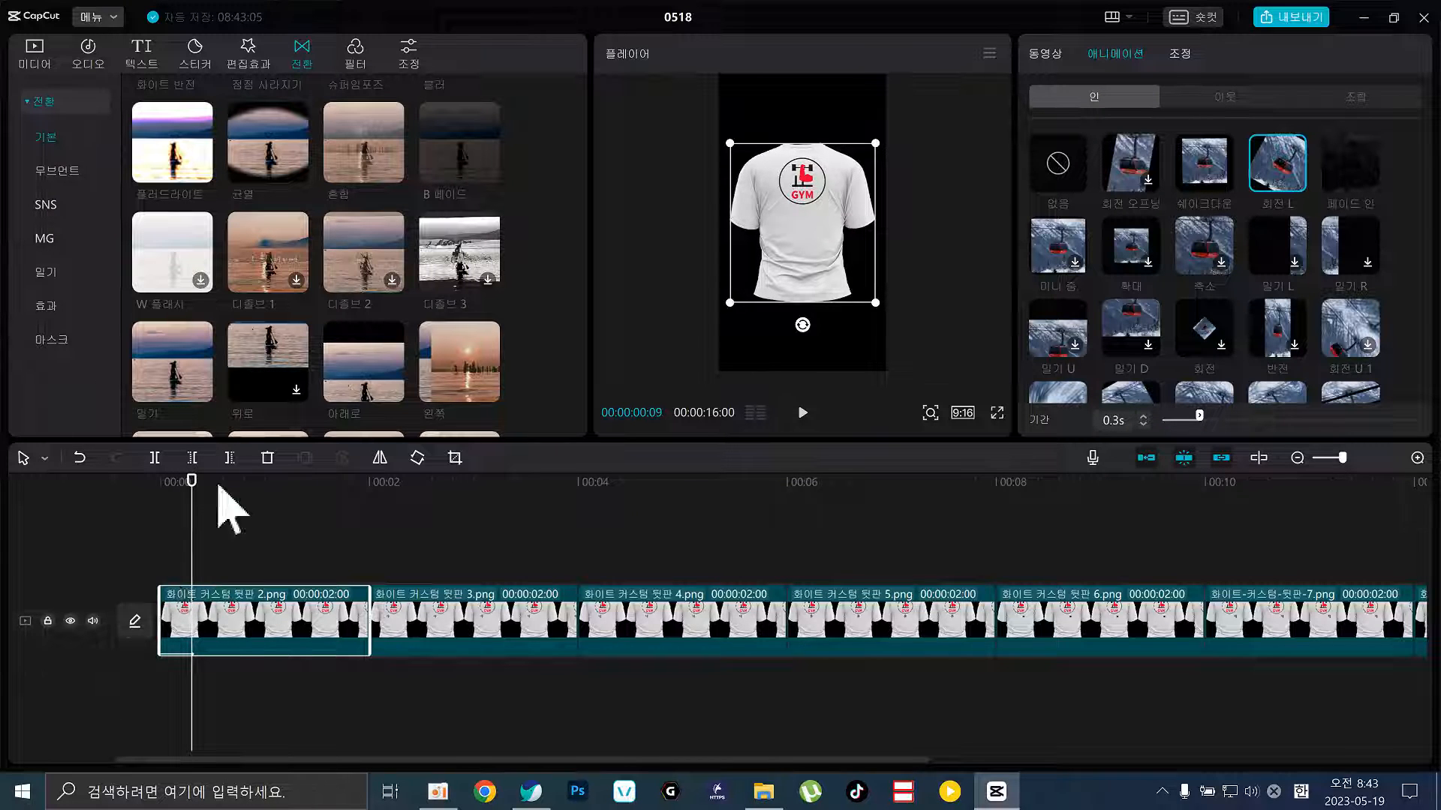
left_click(324, 491)
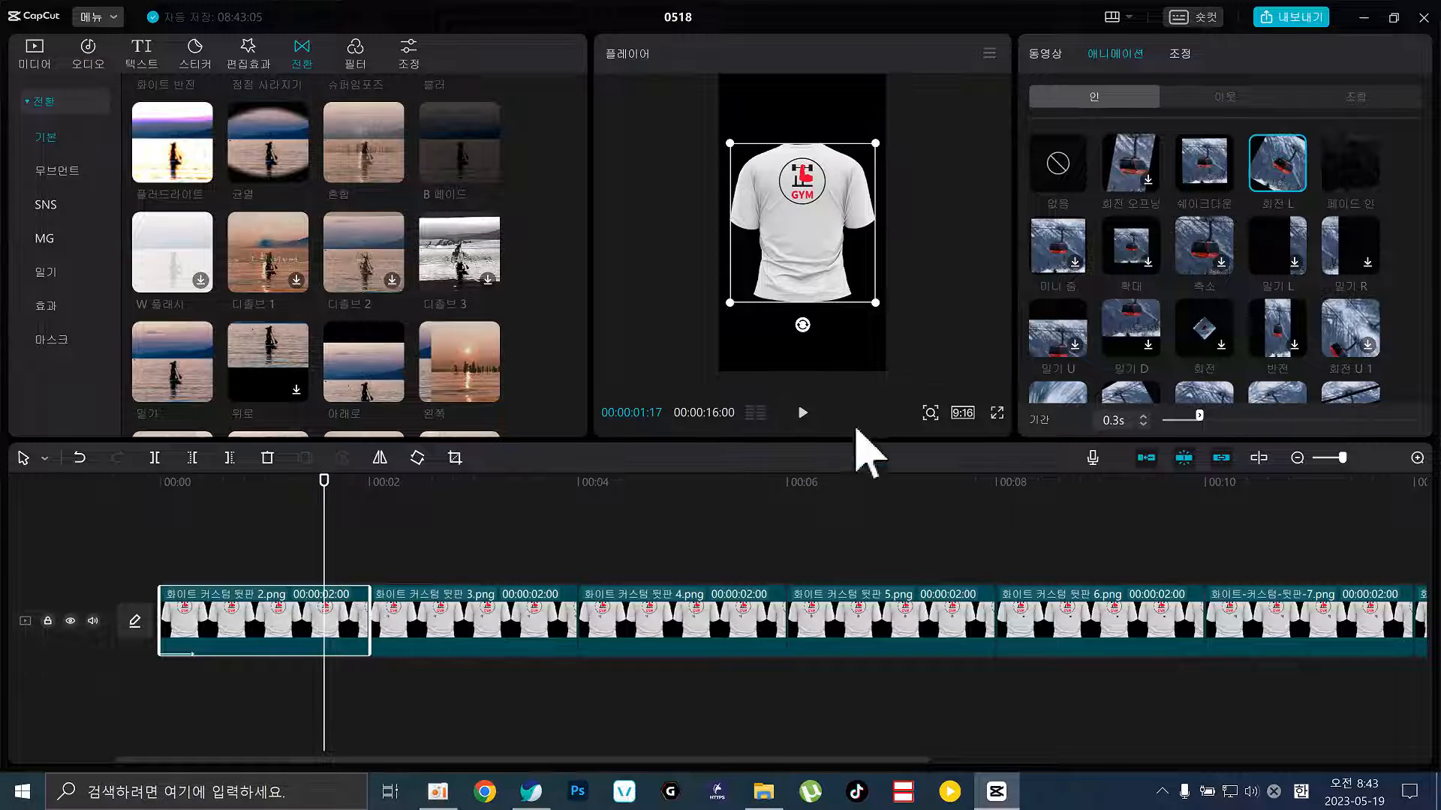
left_click(1222, 100)
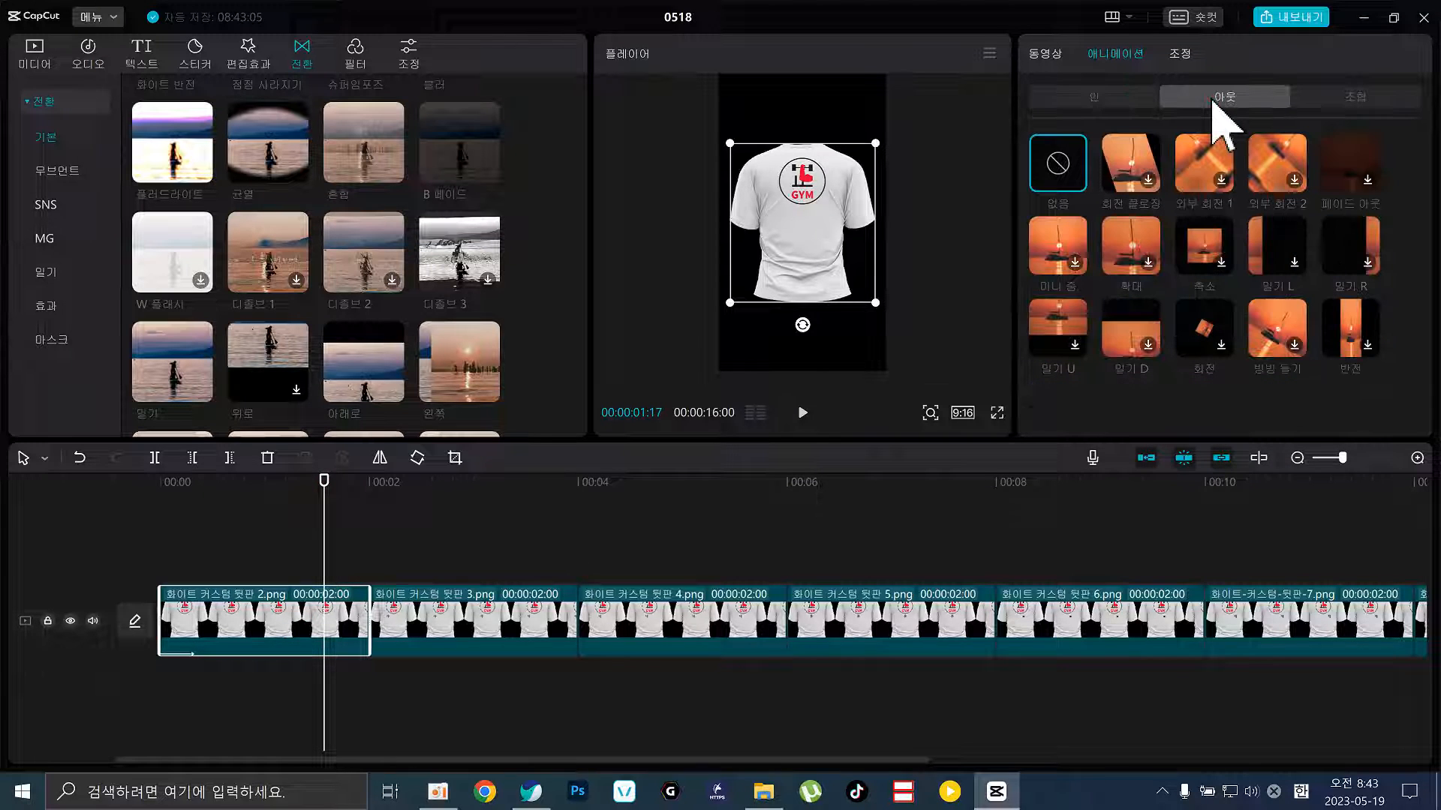
Try 외부 회전 1, 외부 회전 2, 축소 and 빙빙 돌기, then apply the 0.3s 회전 exit animation
left_click(1203, 164)
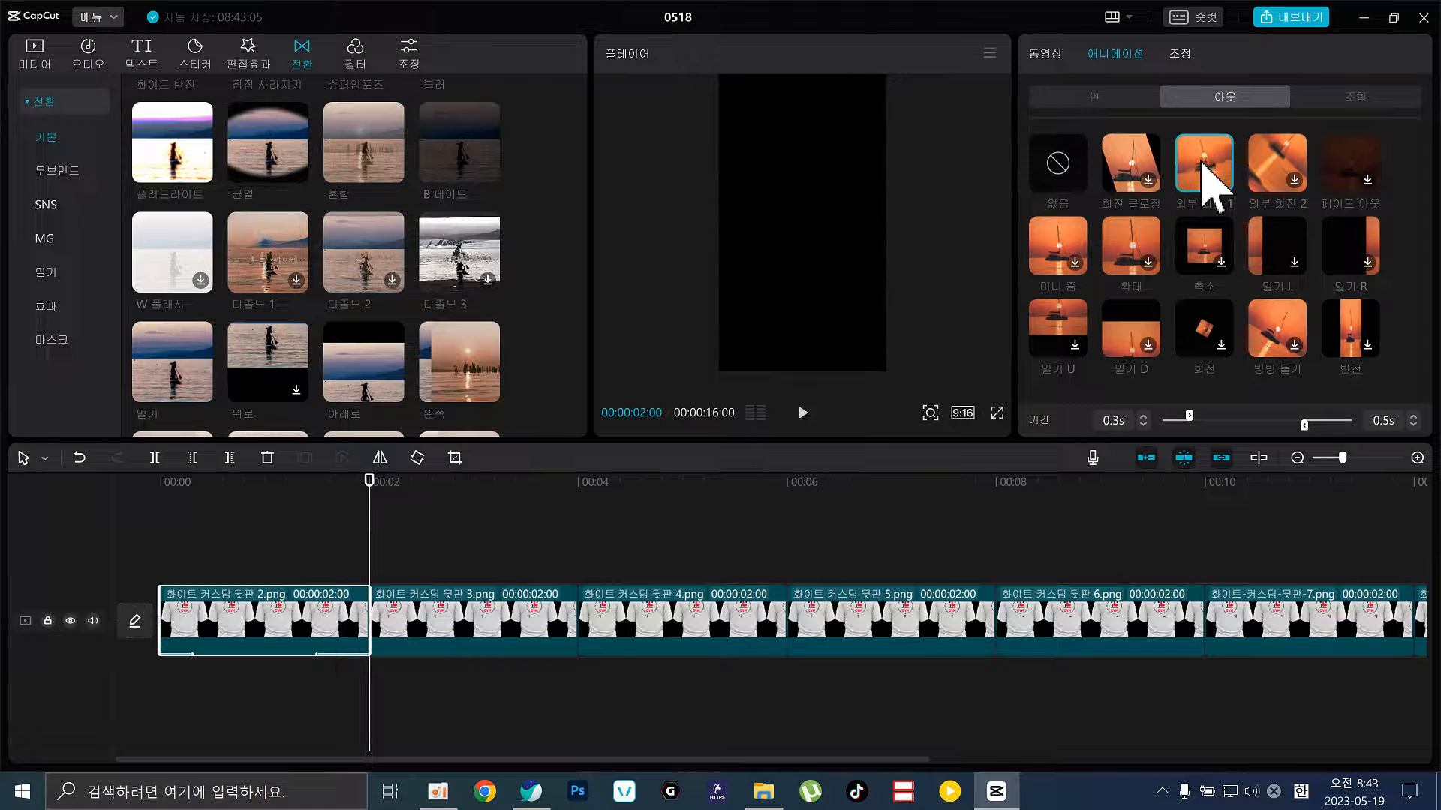
left_click(1289, 169)
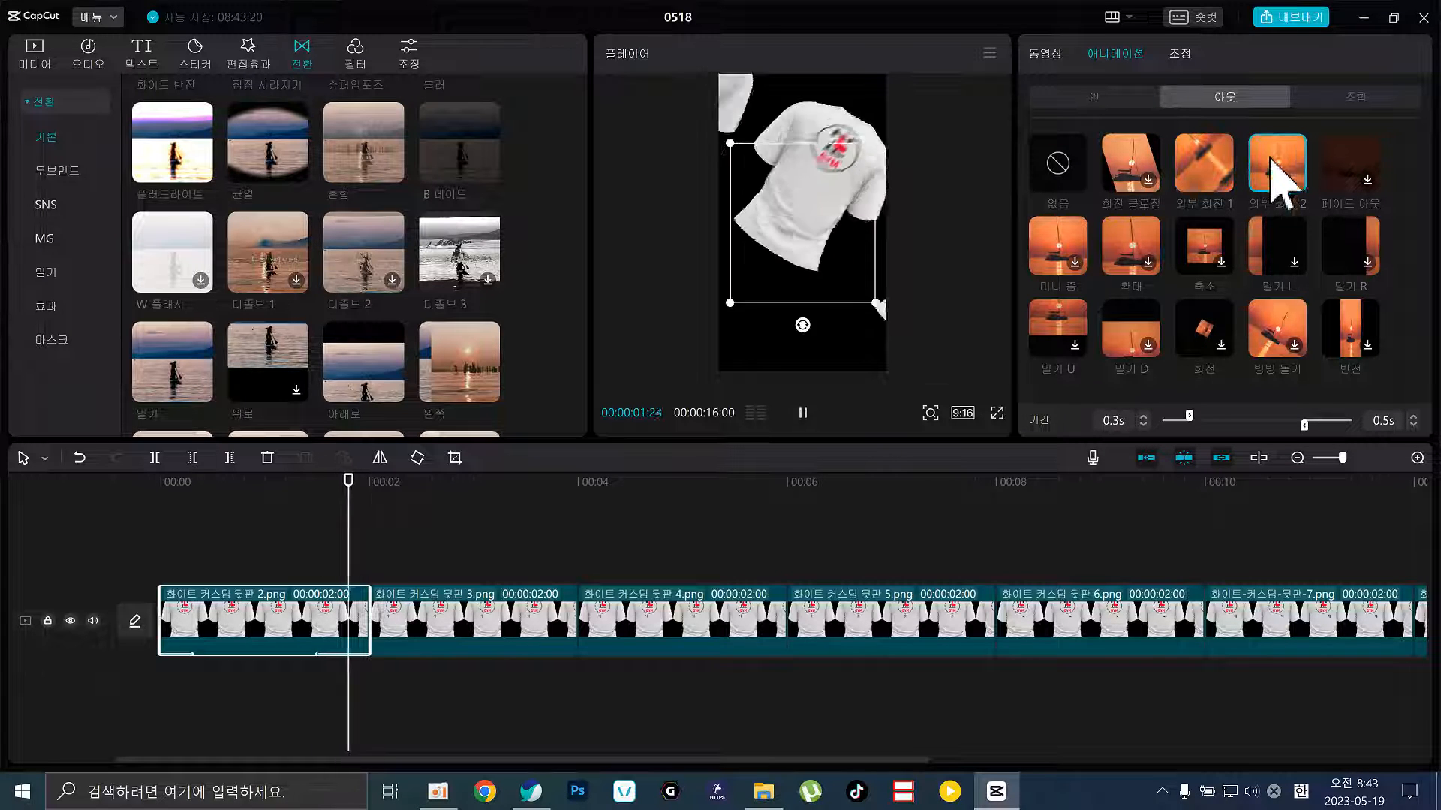
left_click(1135, 248)
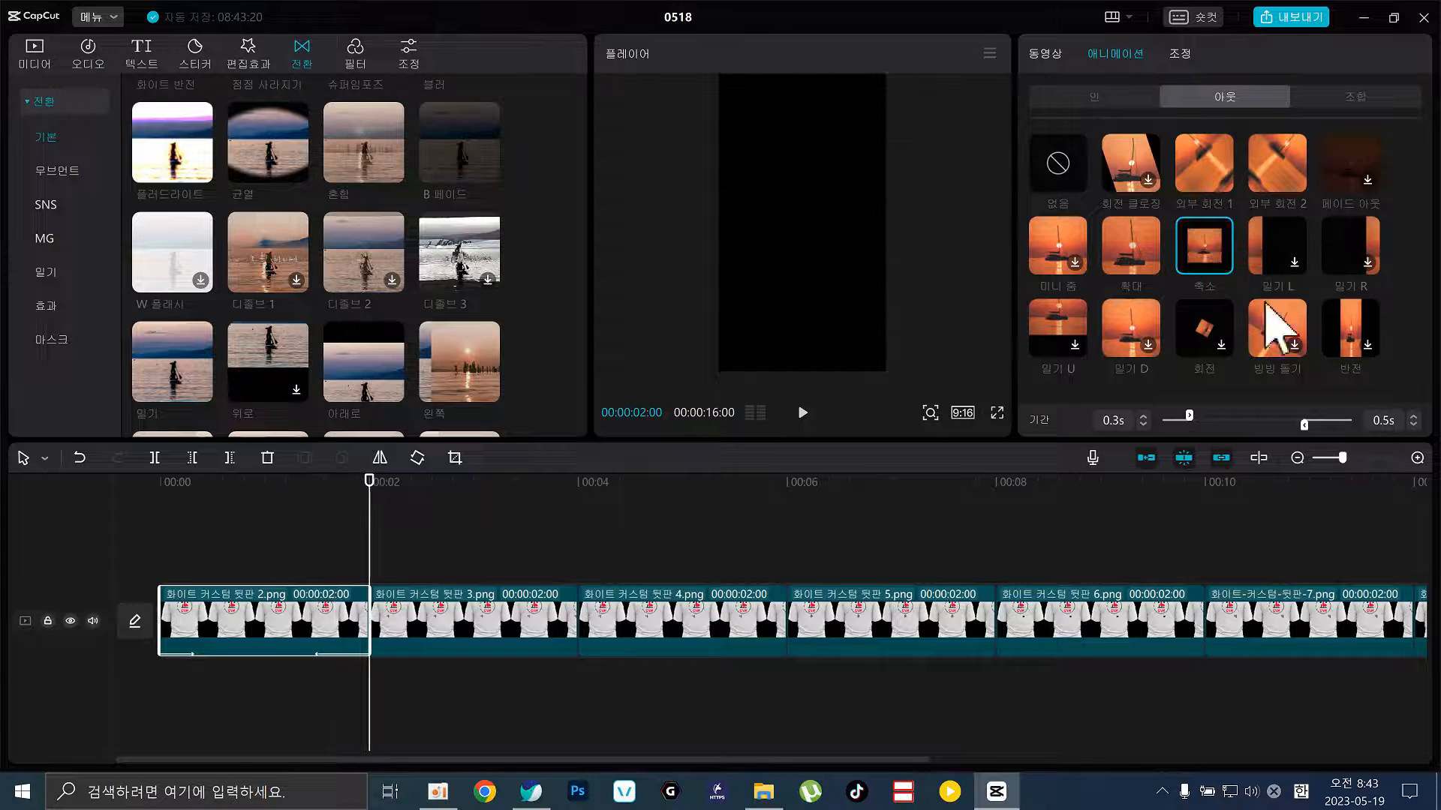
left_click(1275, 343)
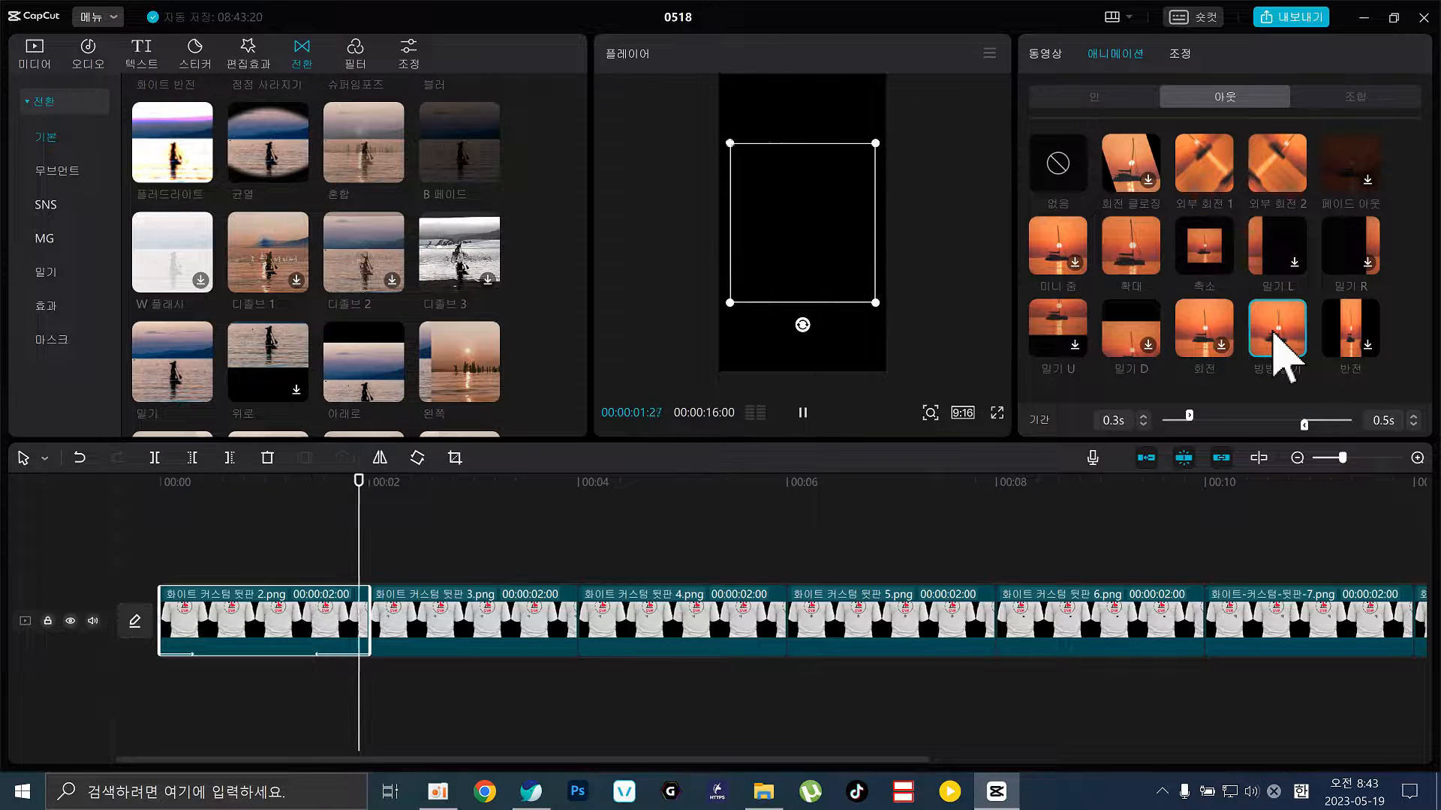
left_click(1198, 344)
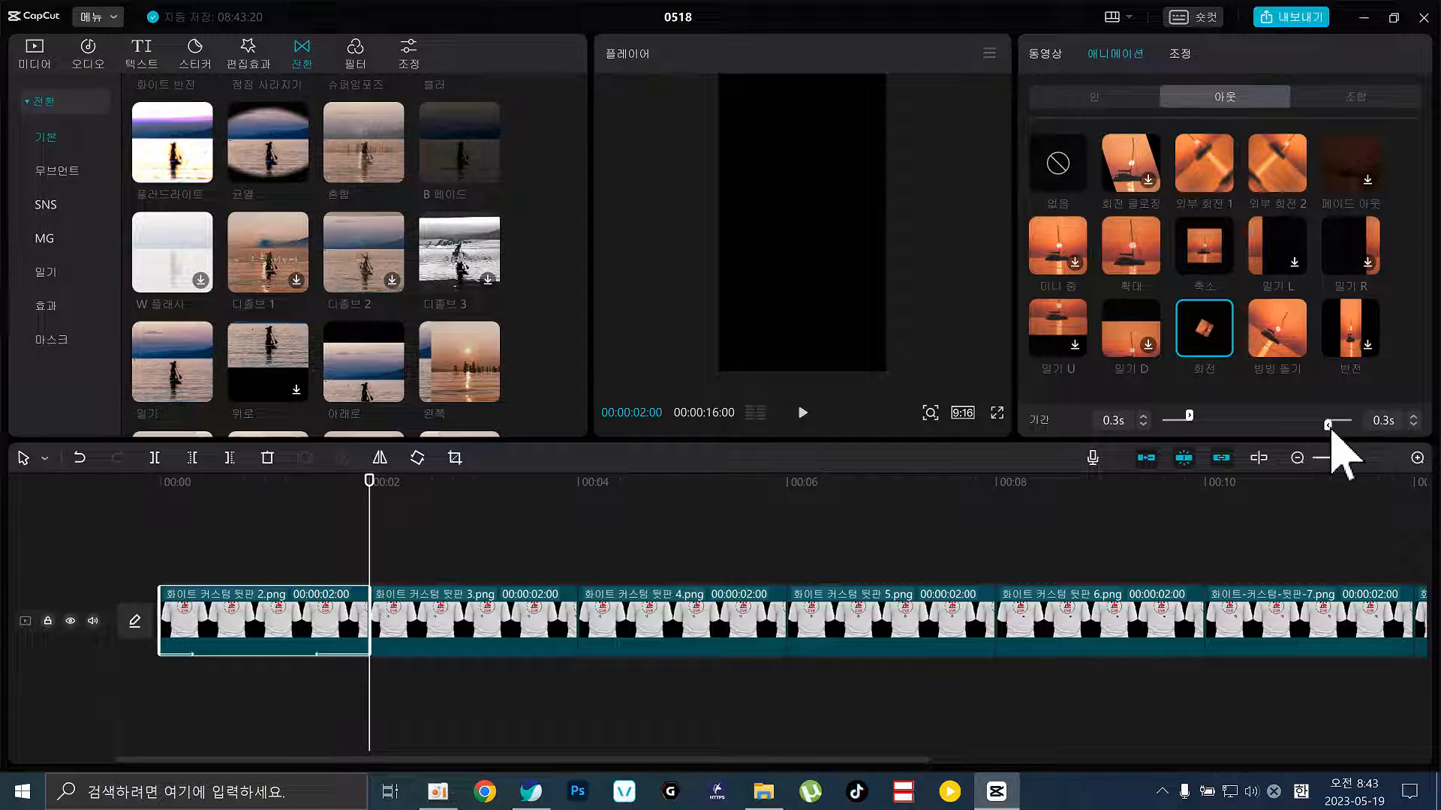
Preview the spin from the clip start, then select the 화이트 커스텀 뒷판 3.png clip
left_click(332, 484)
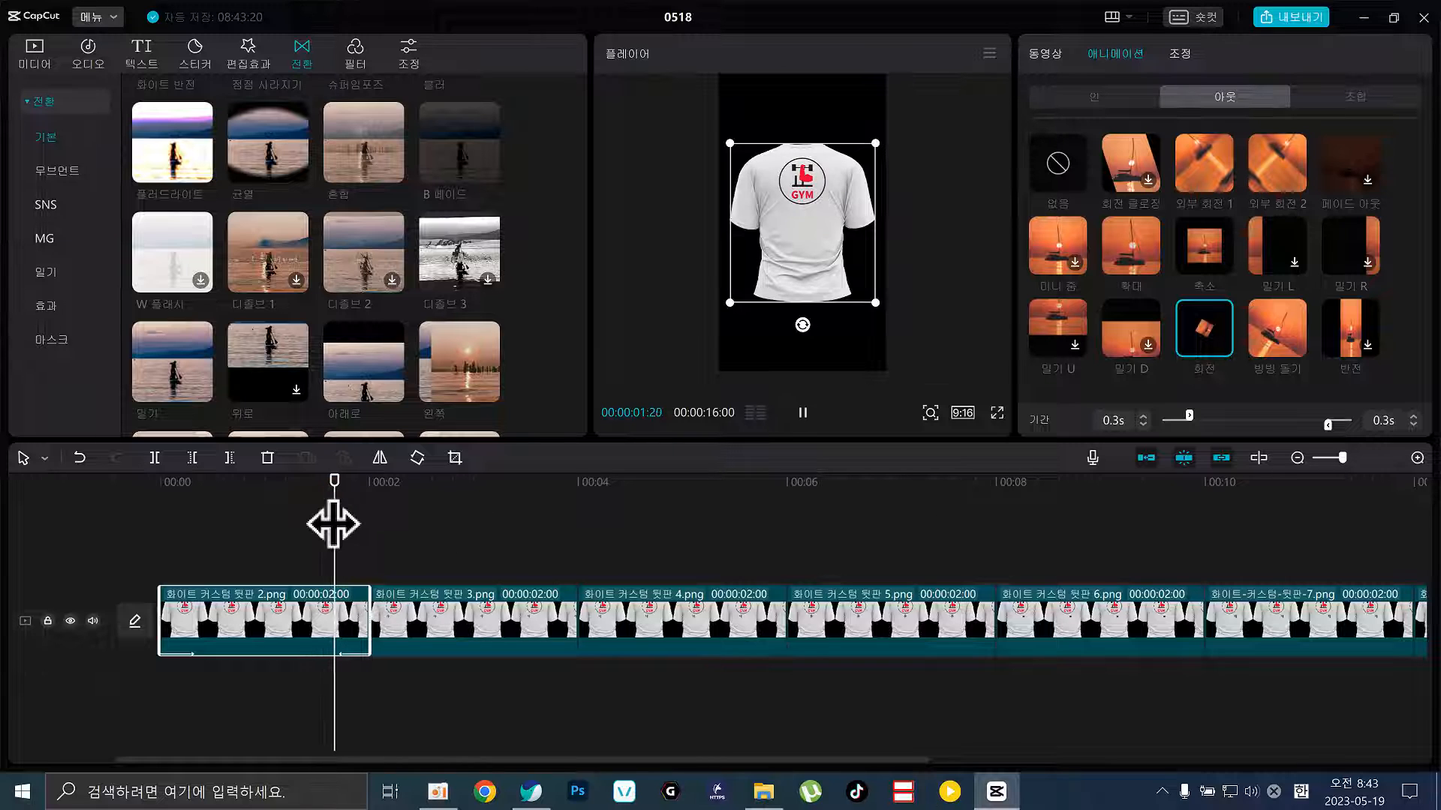
left_click(158, 501)
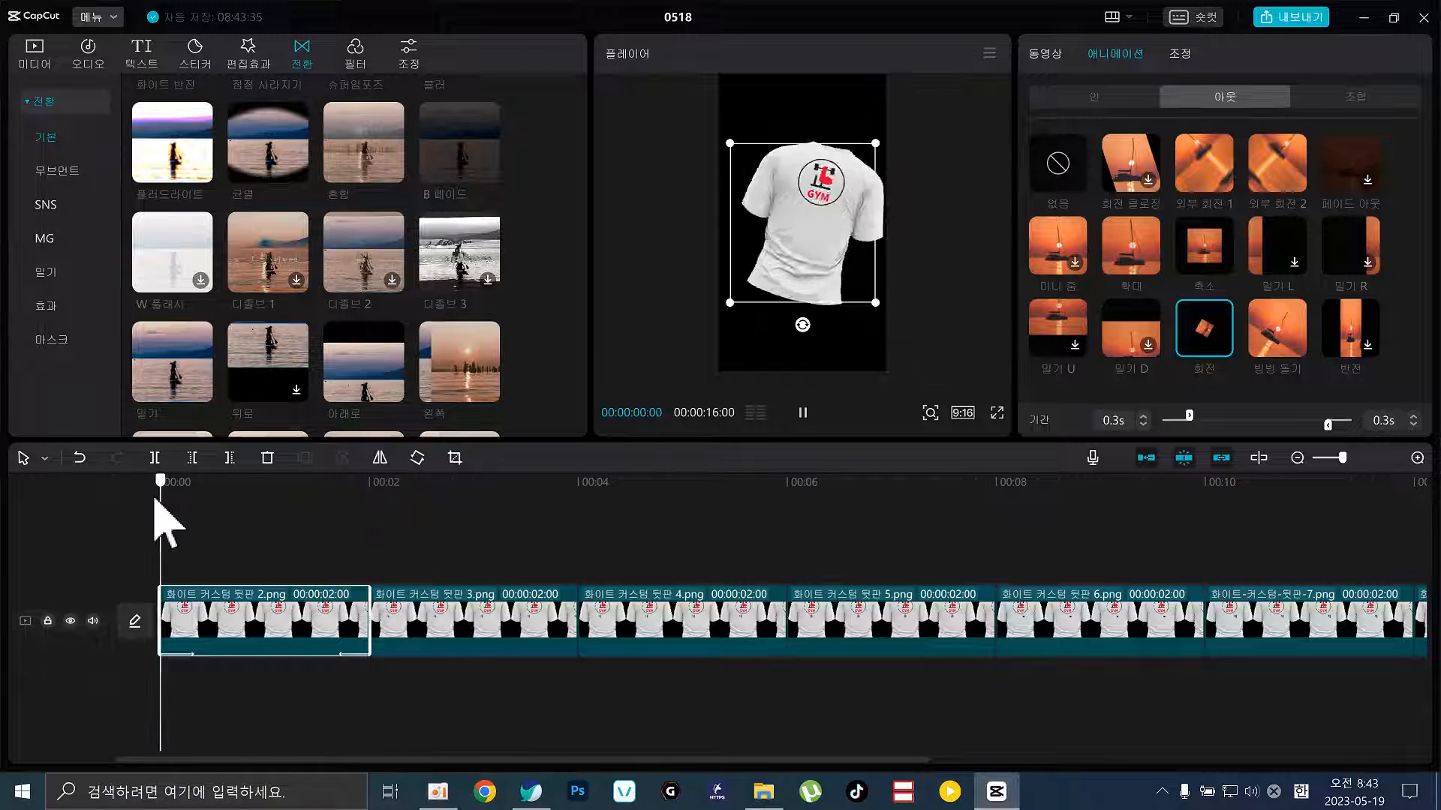
key("space")
left_click(488, 584)
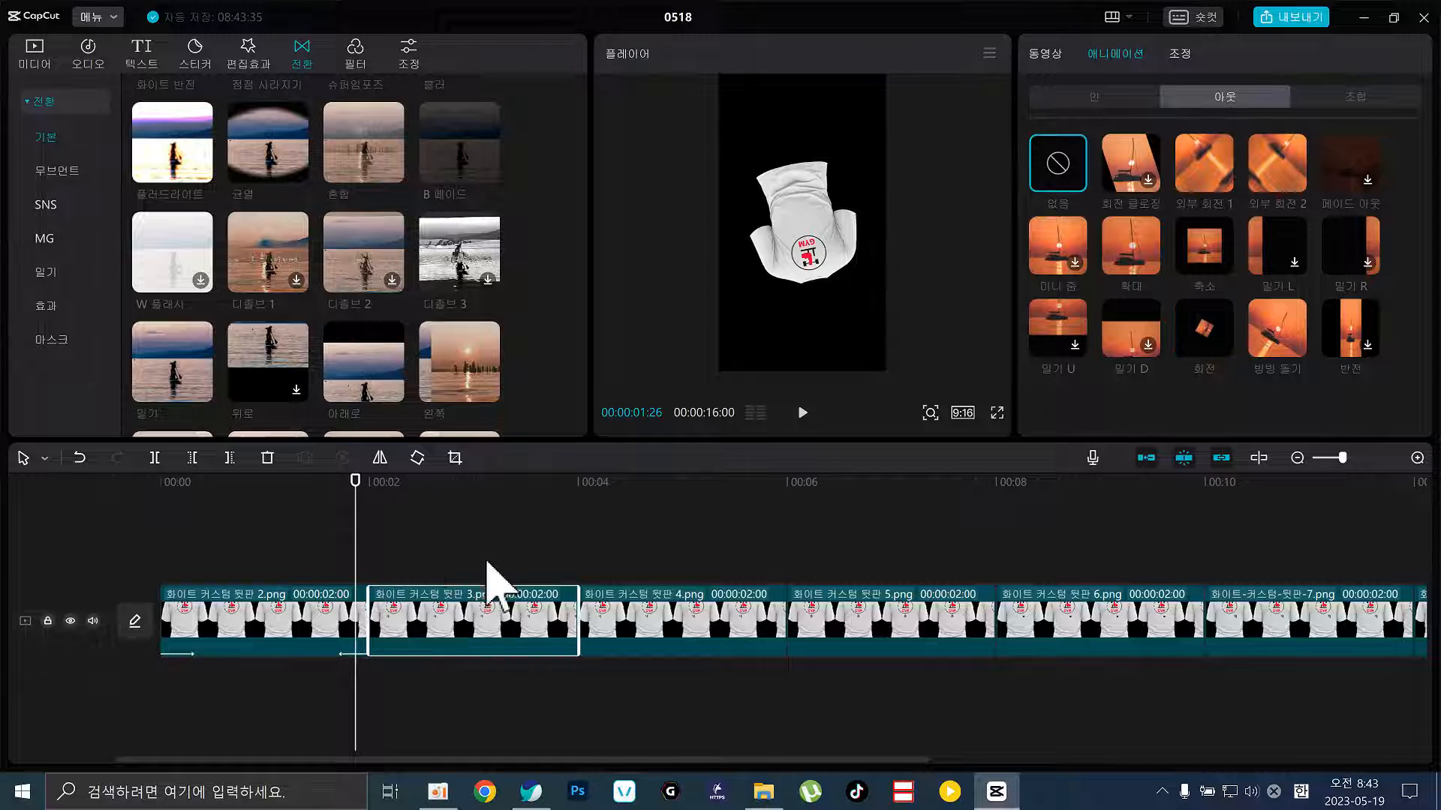
left_click(492, 510)
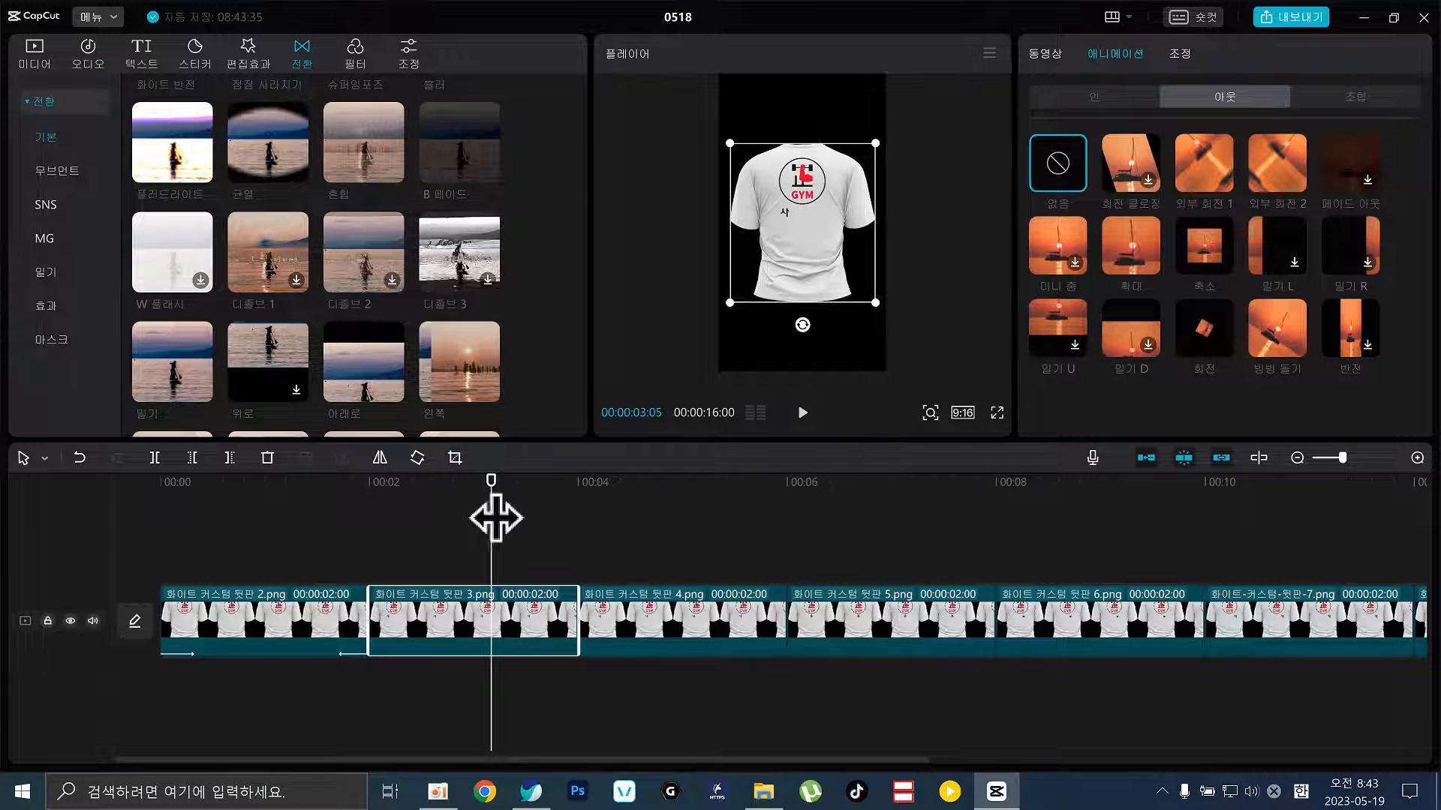
left_click_drag(495, 518, 509, 600)
left_click(1081, 93)
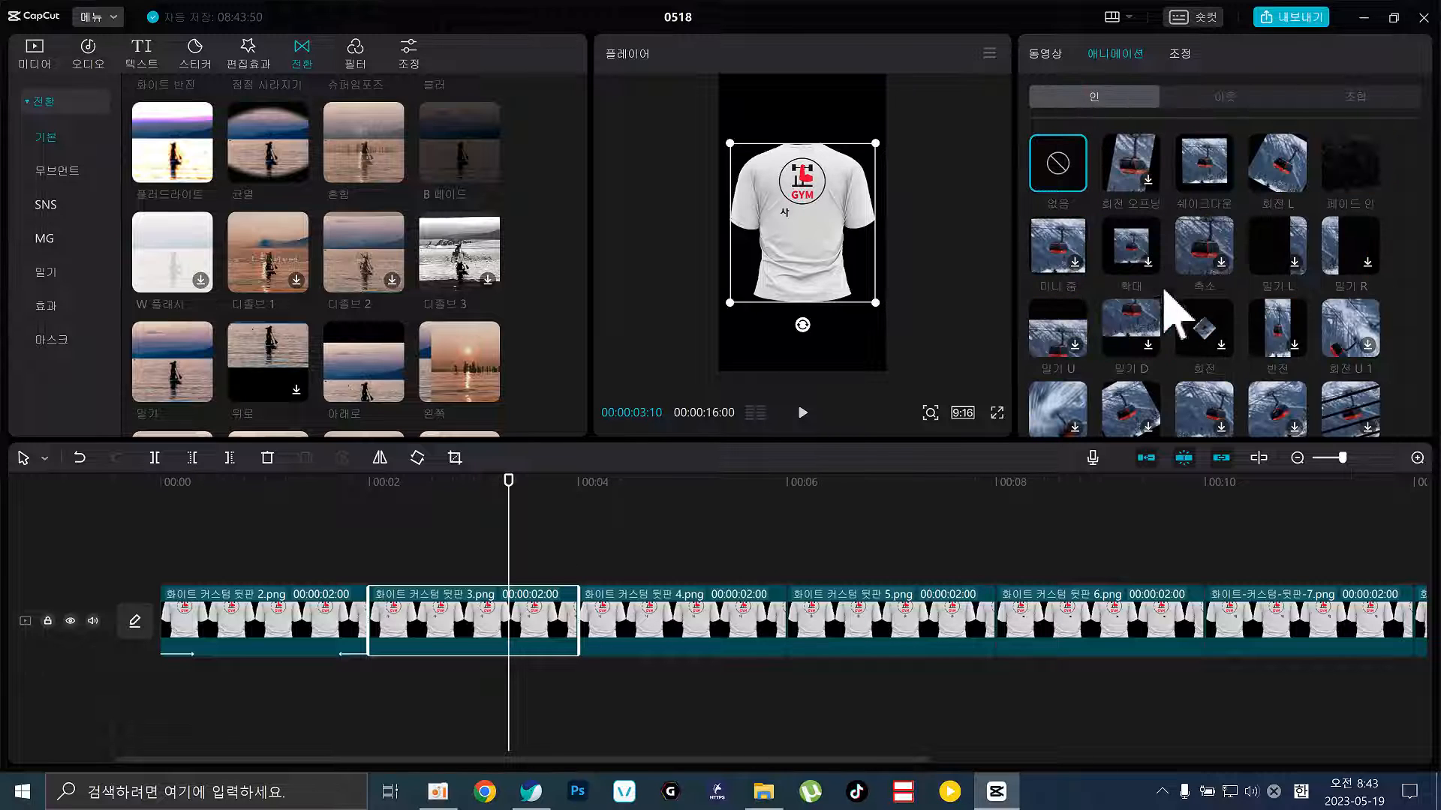
left_click(1229, 95)
left_click_drag(453, 536, 1424, 758)
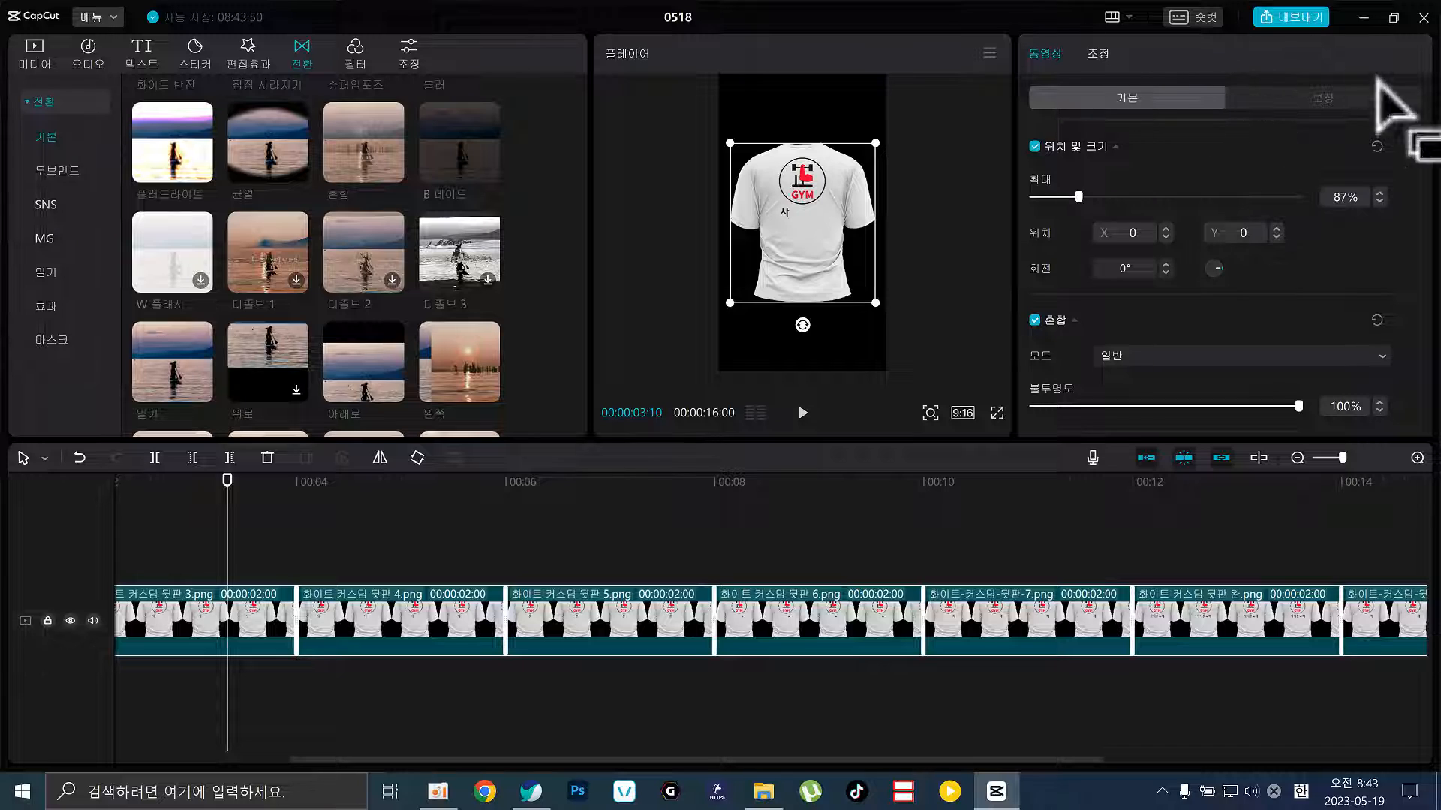
left_click(317, 626)
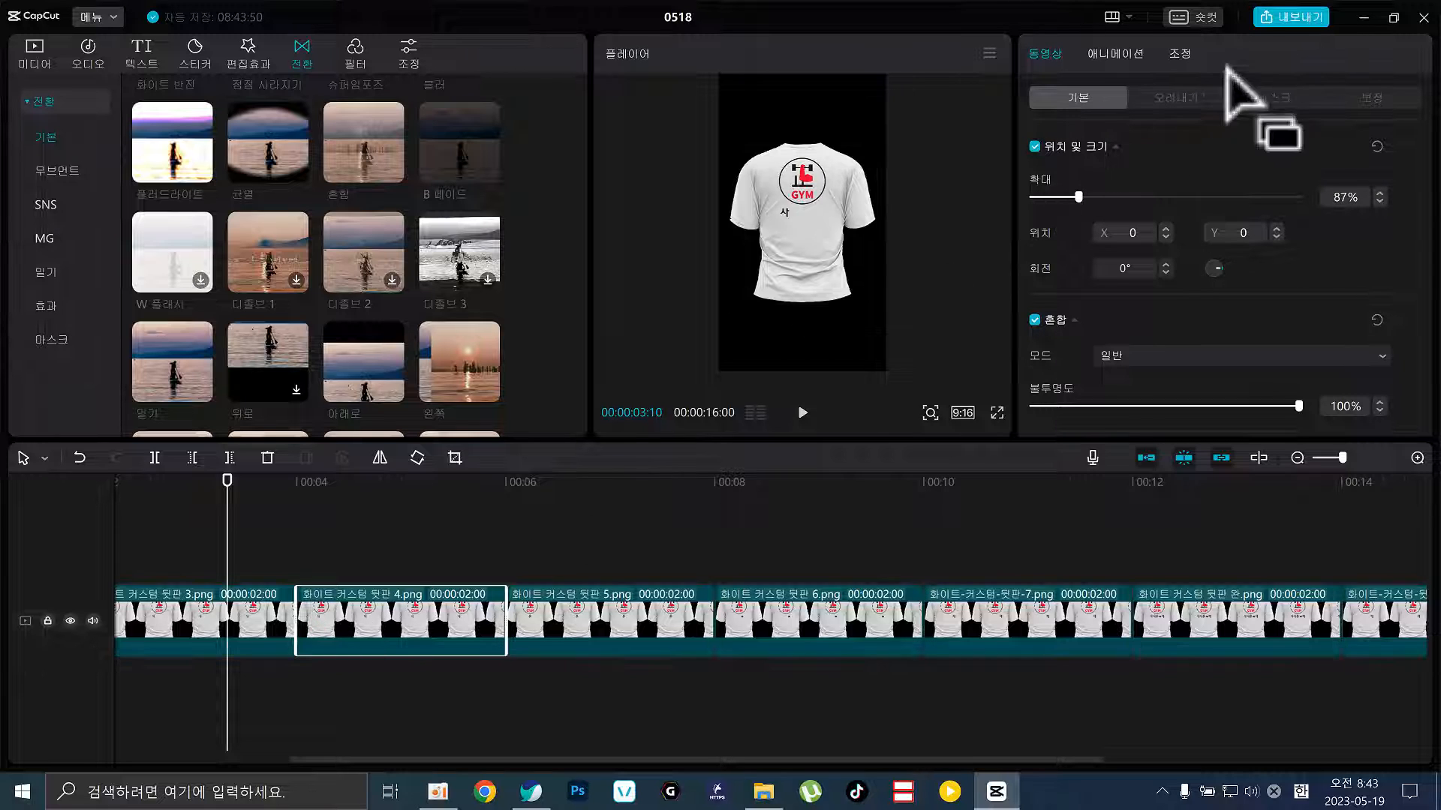
left_click_drag(196, 546, 344, 640)
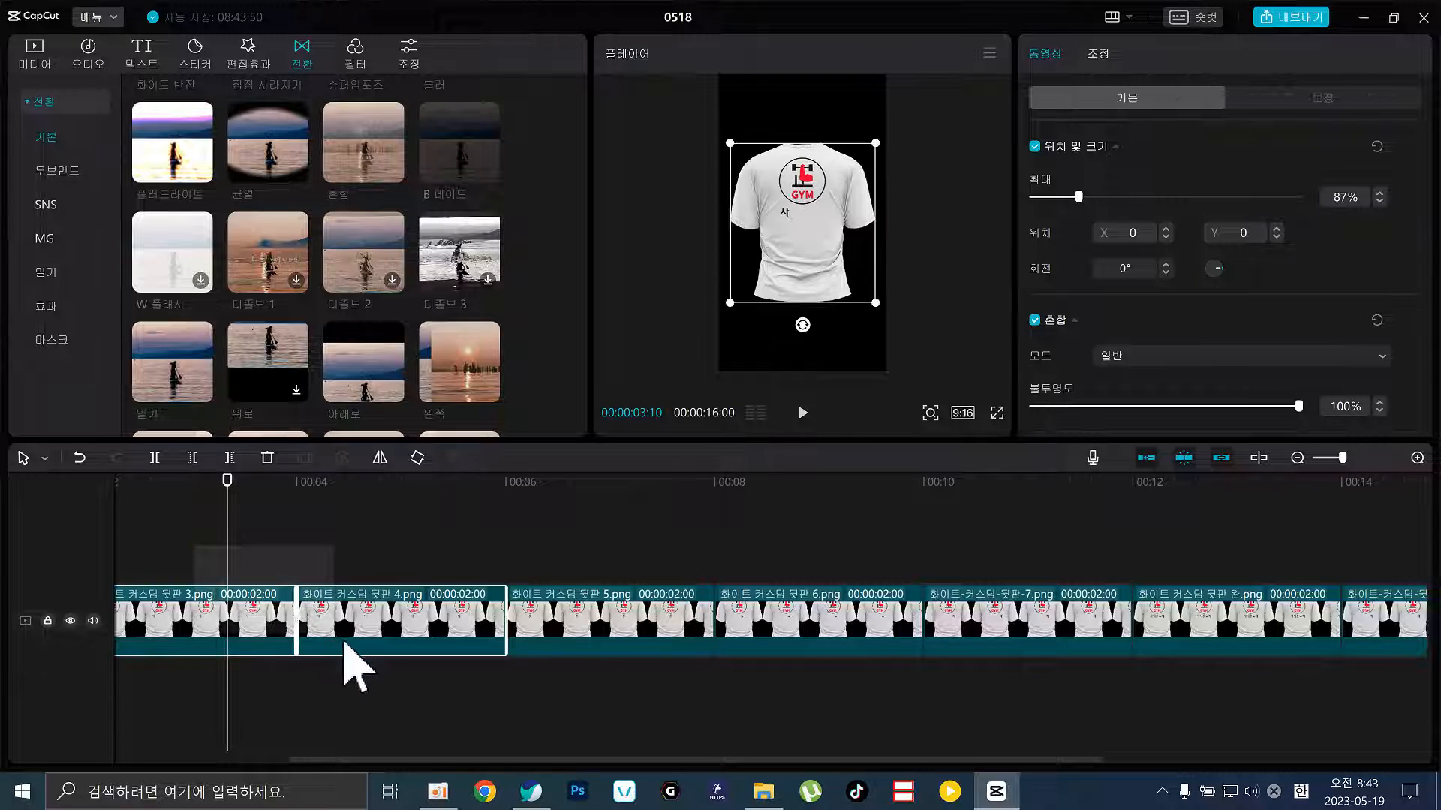
left_click(436, 529)
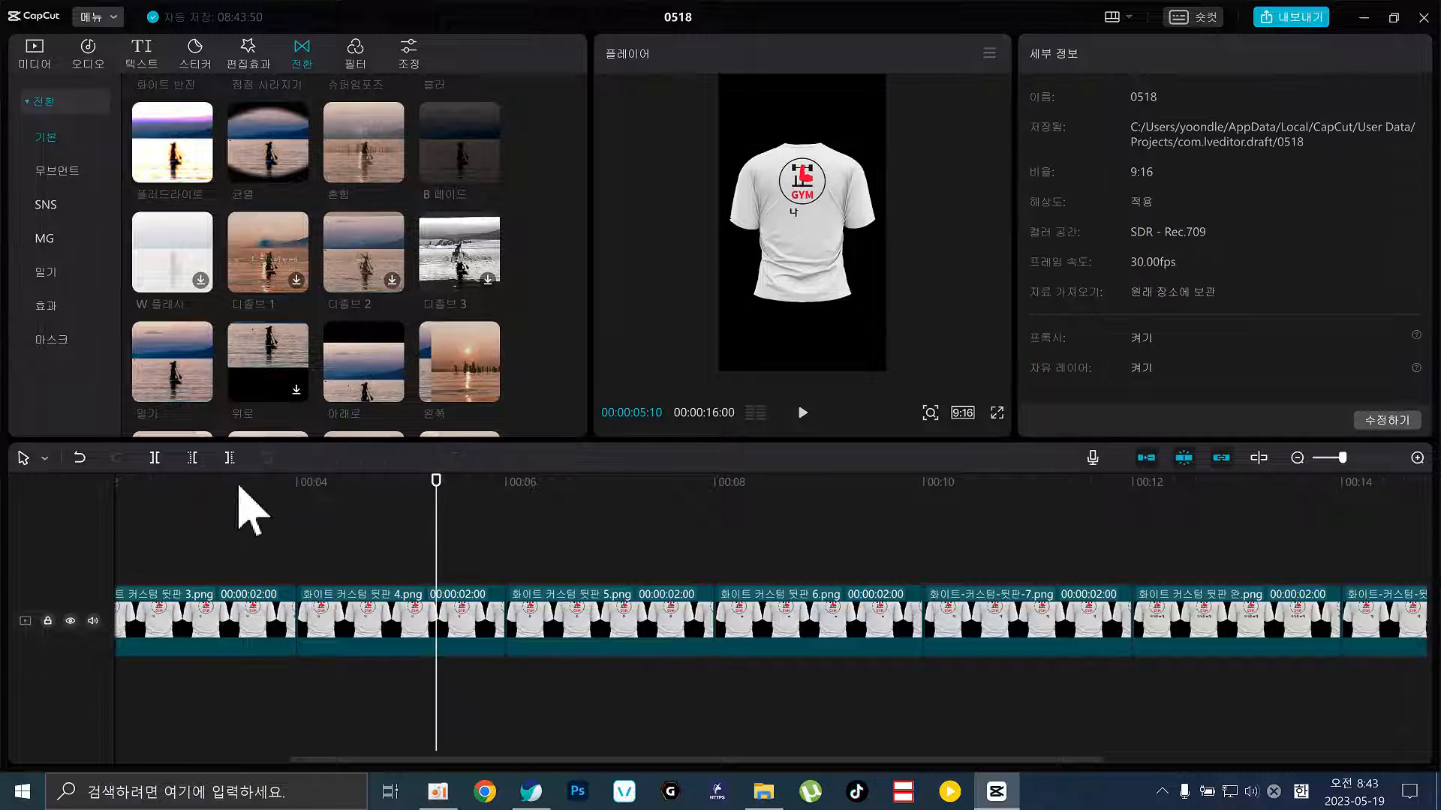
left_click_drag(238, 488, 2, 482)
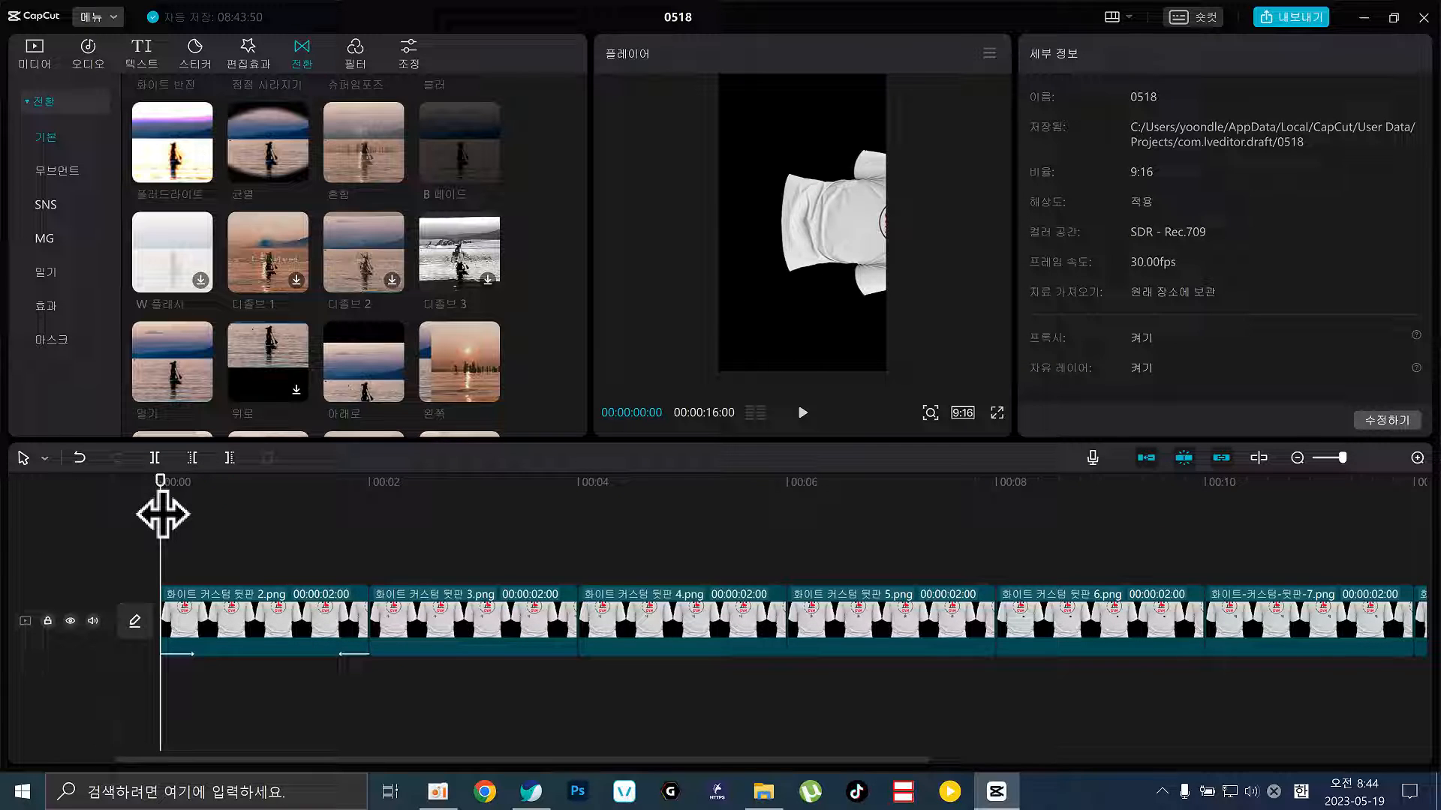
left_click(450, 610)
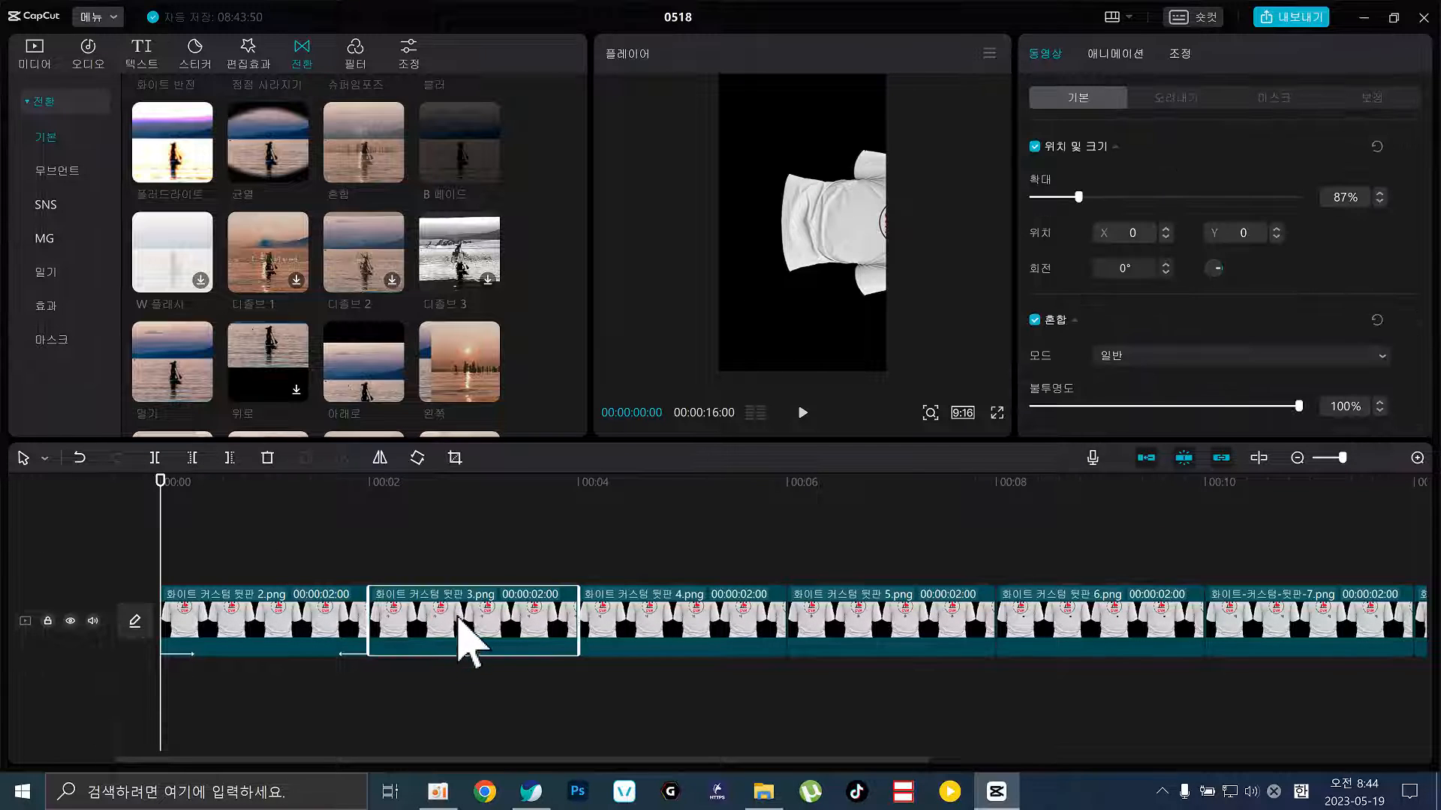
Delete every clip except the first 화이트 커스텀 뒷판 2.png clip
key("Delete")
left_click(456, 612)
key("Delete")
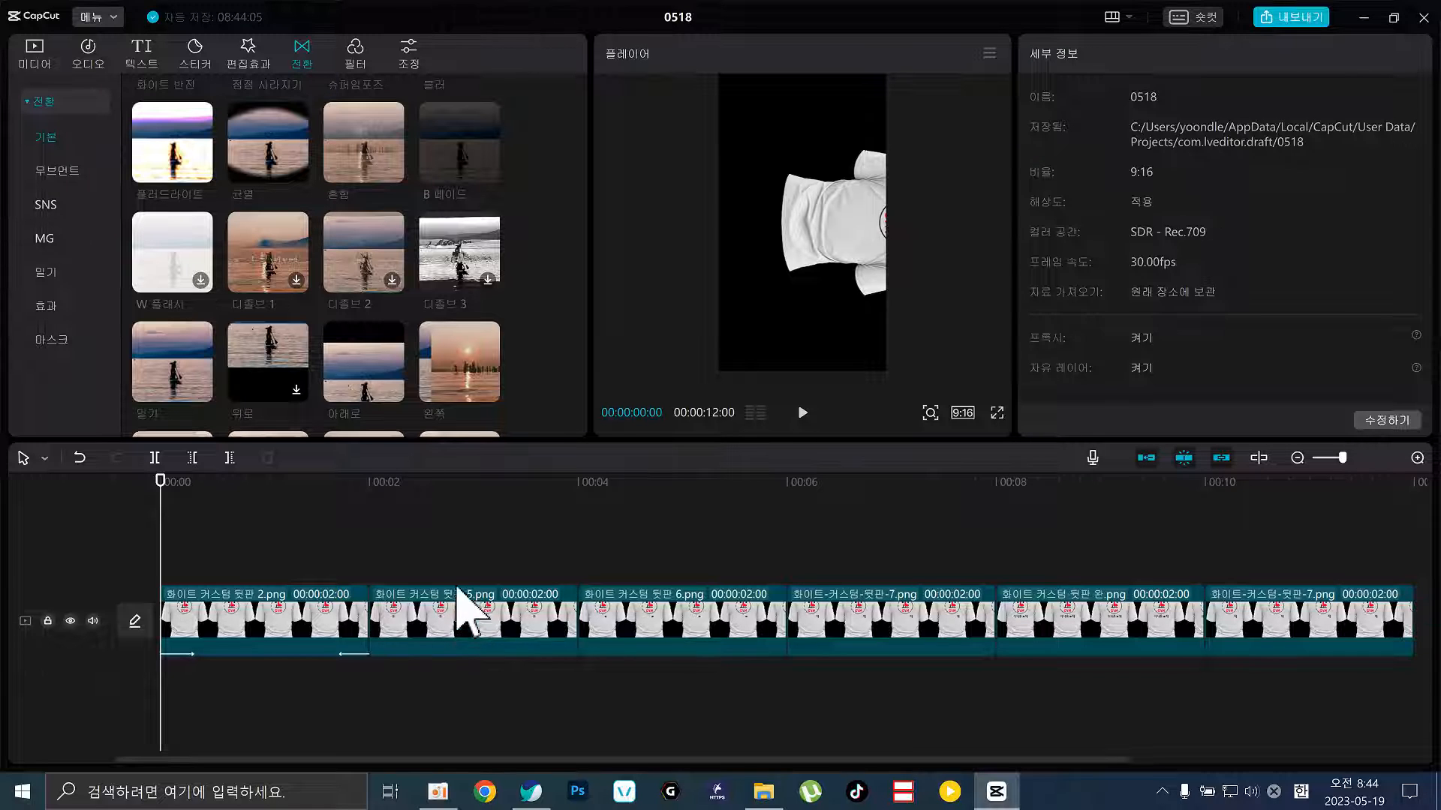
left_click_drag(449, 549, 1368, 714)
key("Delete")
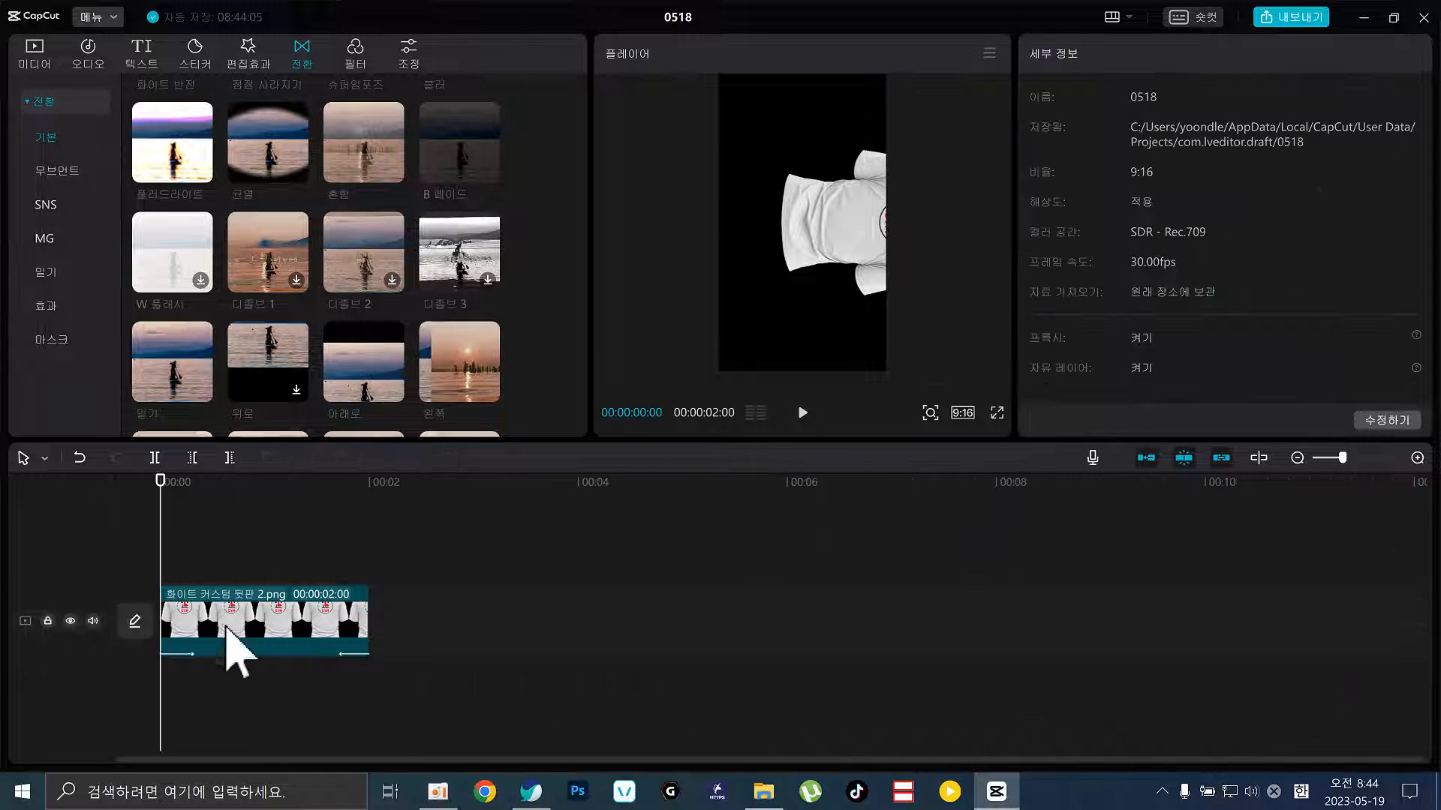
left_click(239, 631)
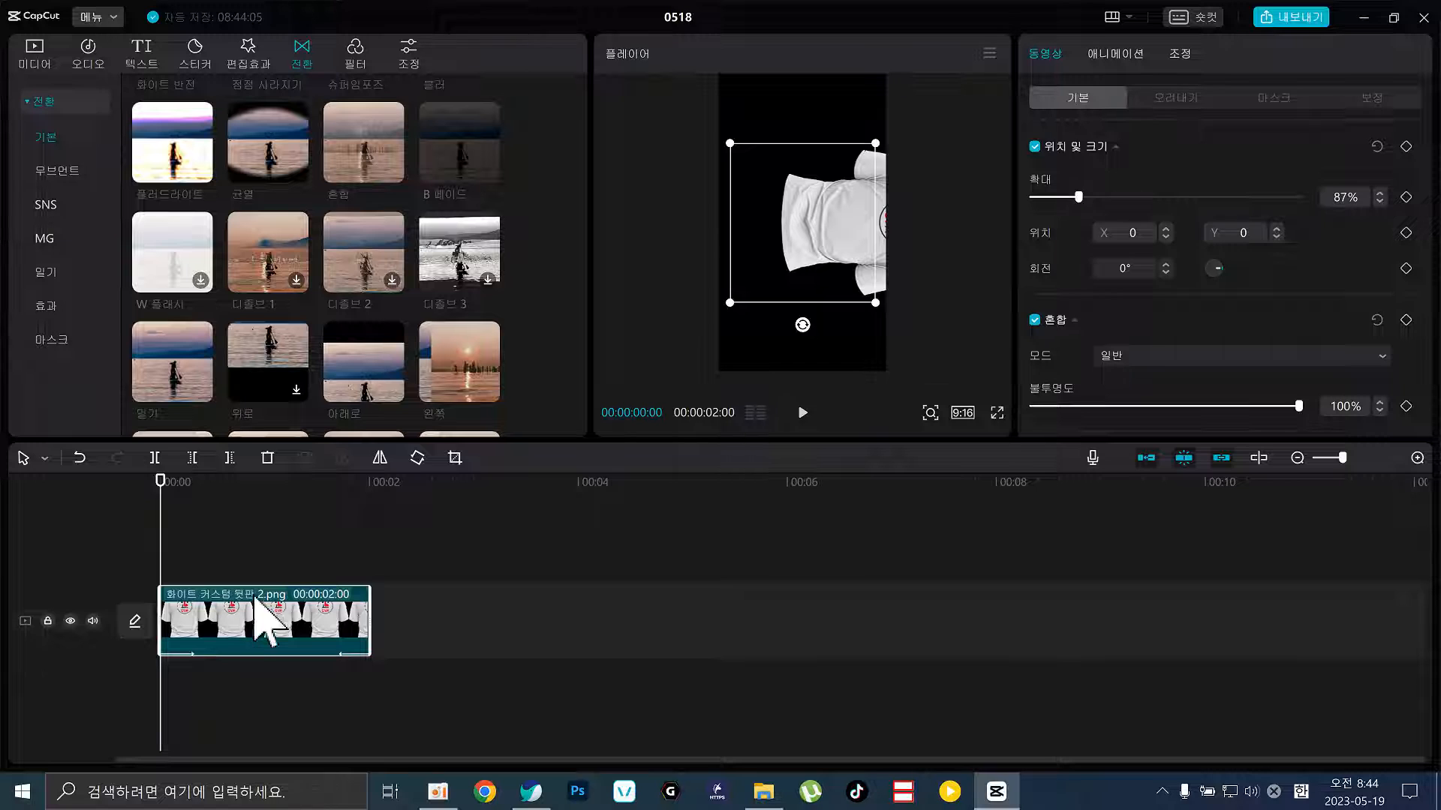
Copy the 2.png clip and paste copies at 2, 4, 8 and 12 seconds until eight fill the track
key("ctrl+c")
left_click(368, 515)
key("ctrl+v")
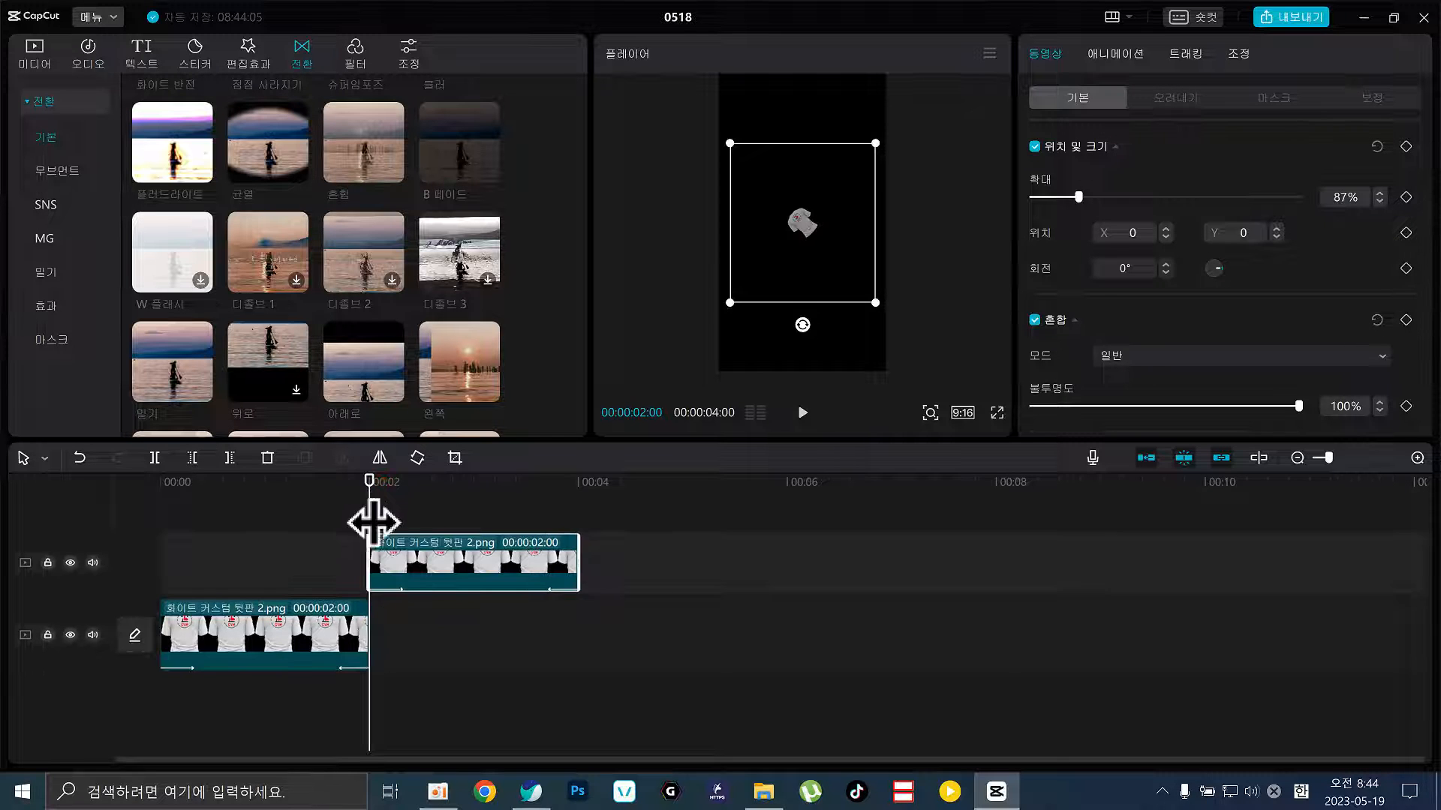
left_click_drag(373, 523, 440, 660)
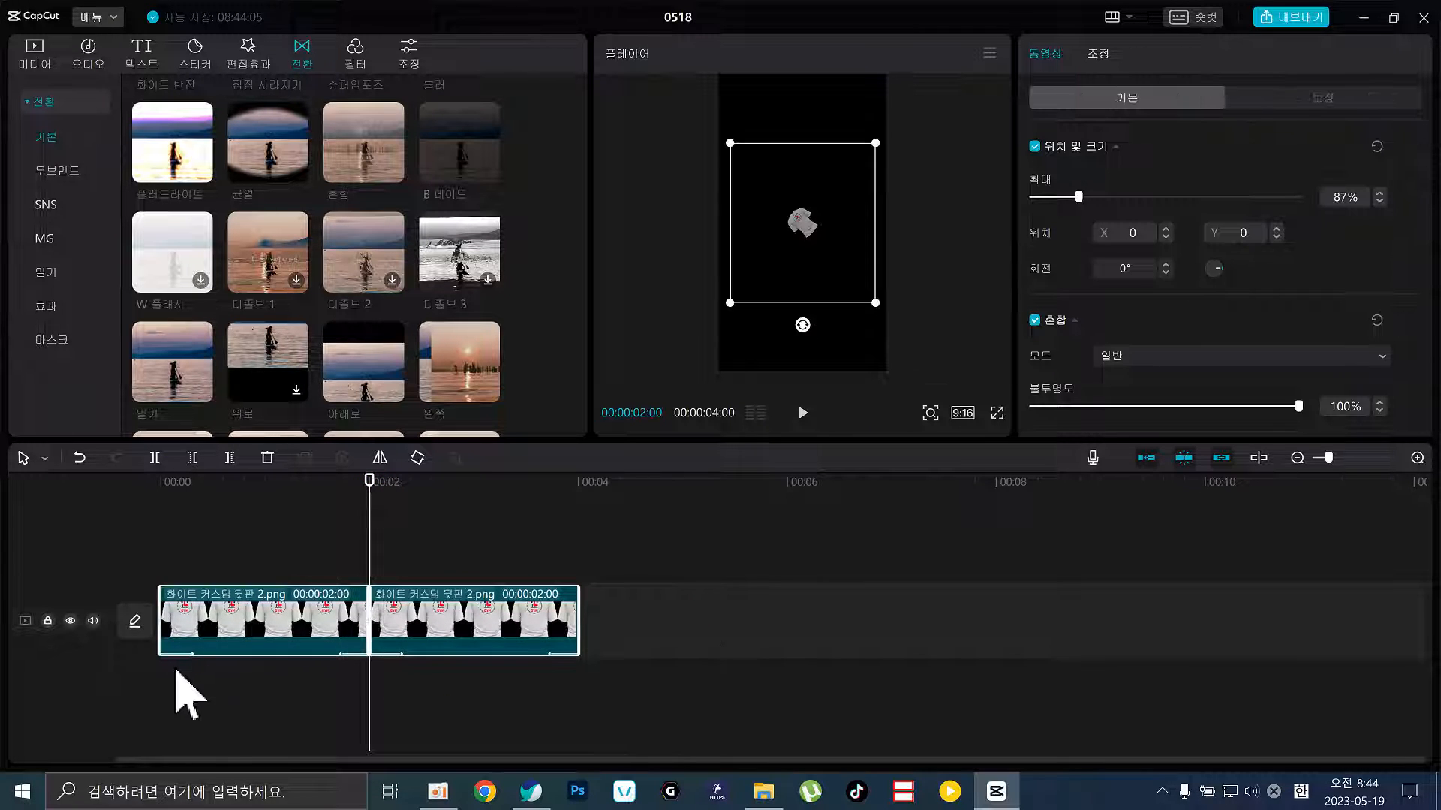
left_click(580, 517)
key("ctrl+v")
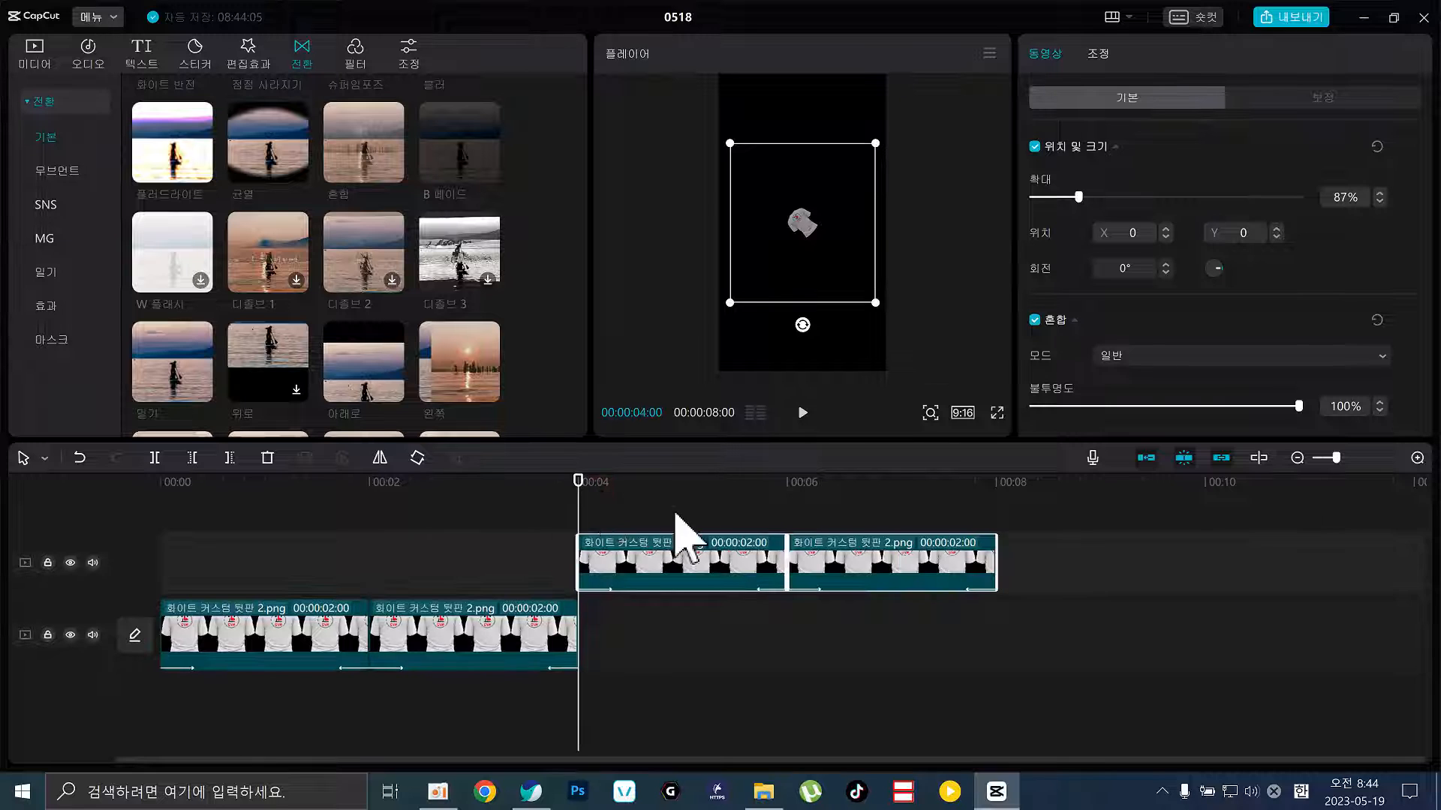
left_click_drag(673, 639, 675, 644)
left_click(1029, 505)
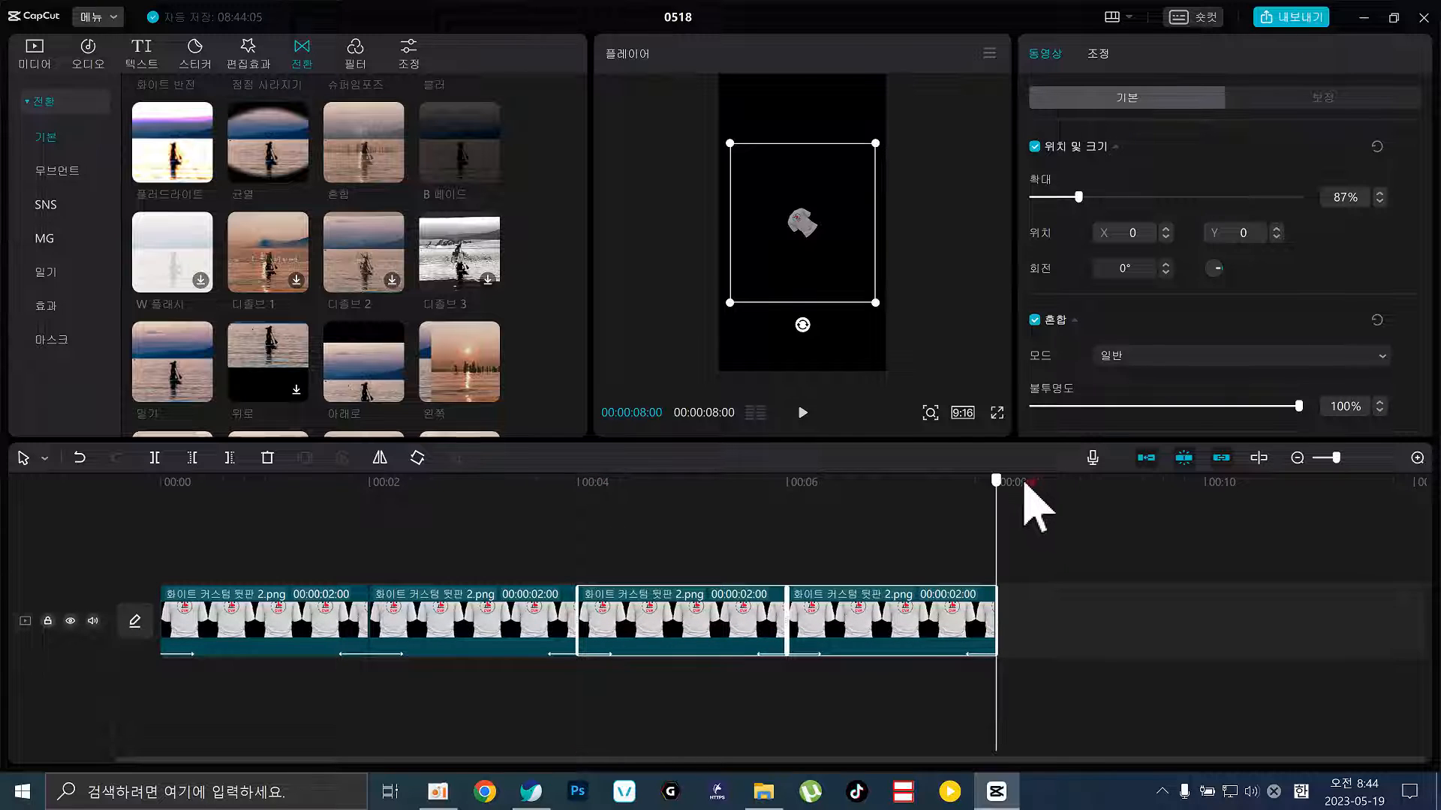
key("ctrl+v")
left_click_drag(1068, 598, 1073, 657)
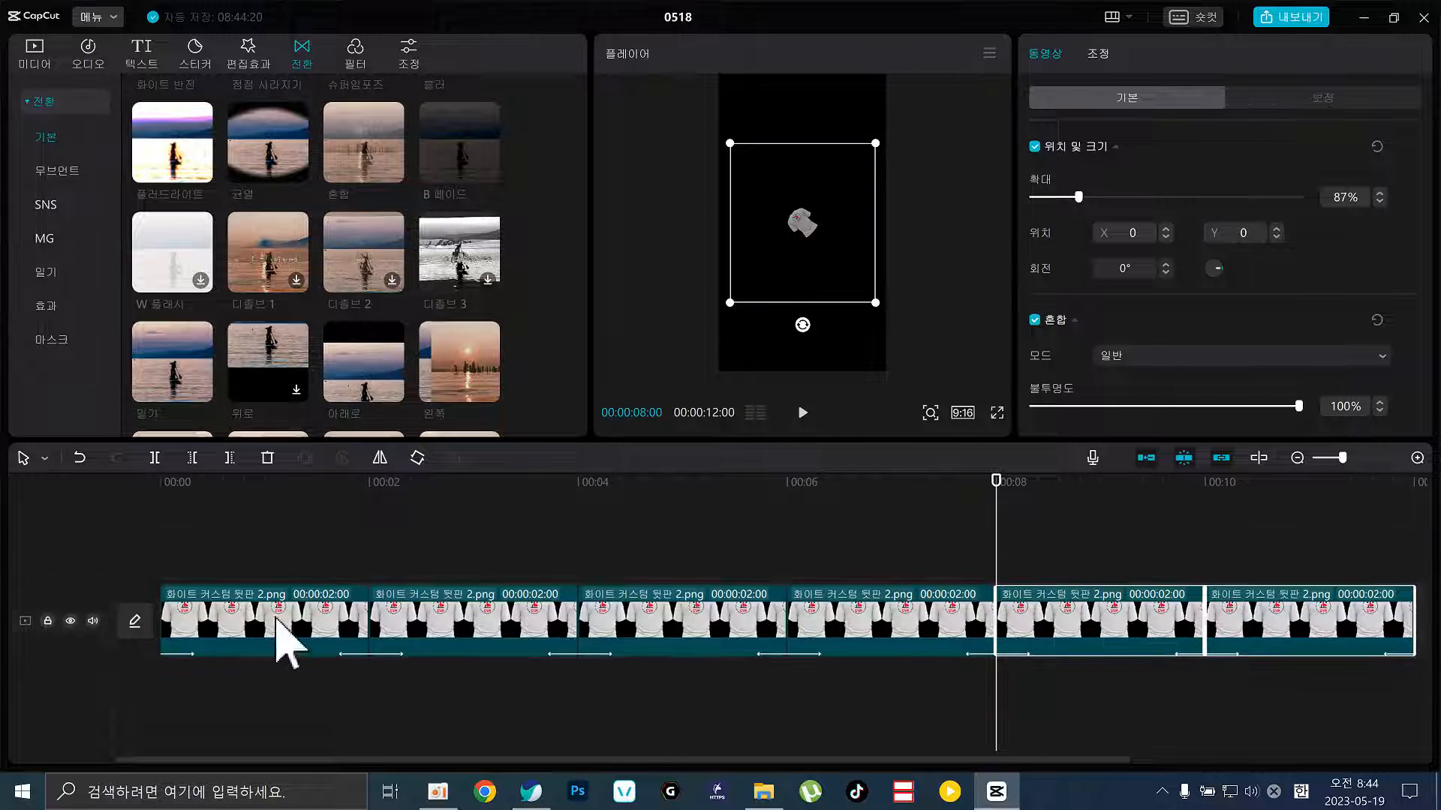
left_click(1395, 484)
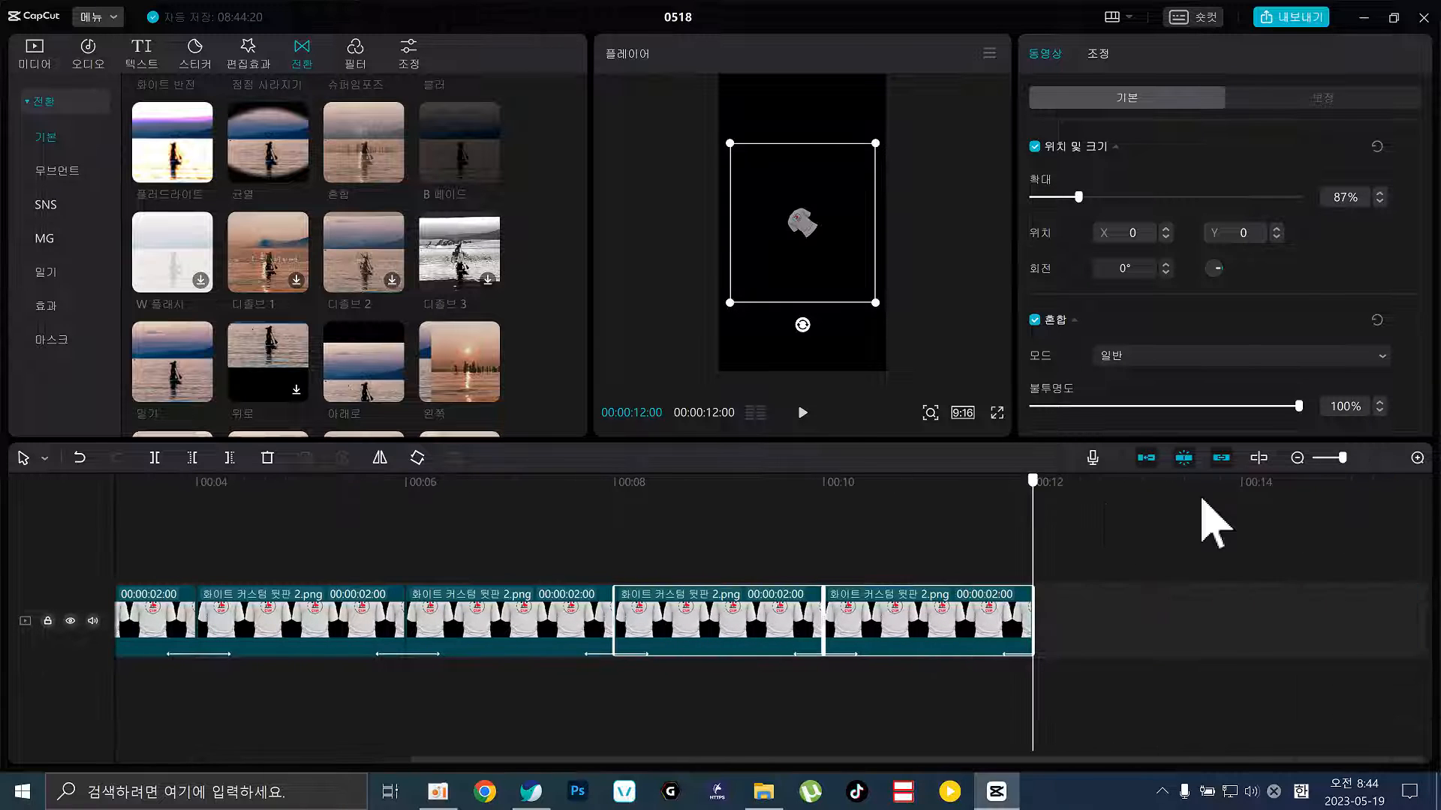
key("ctrl+v")
left_click_drag(1147, 548, 1139, 612)
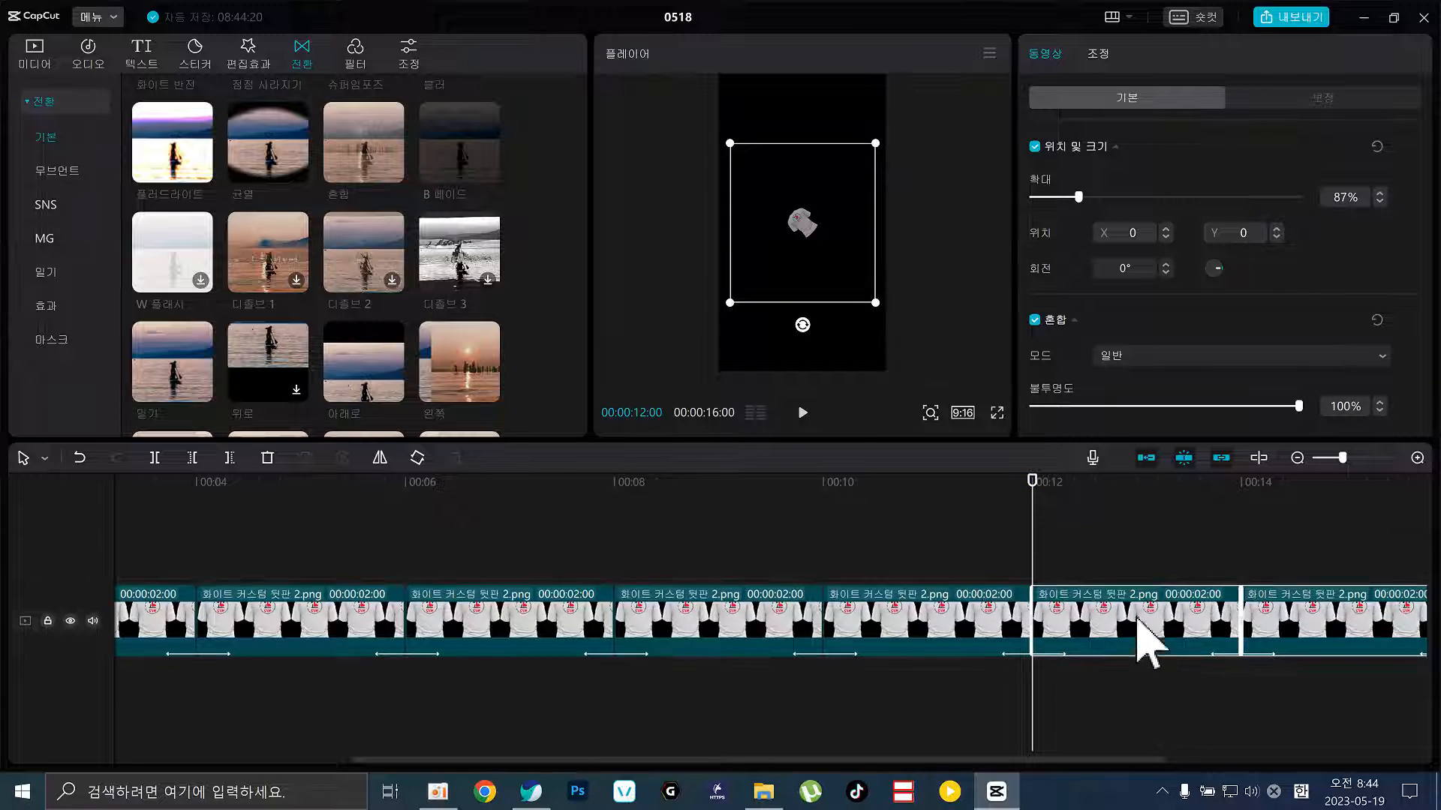
Play the 16-second sequence from the start, then select the second clip and show the imported images
left_click(1049, 540)
key("Home")
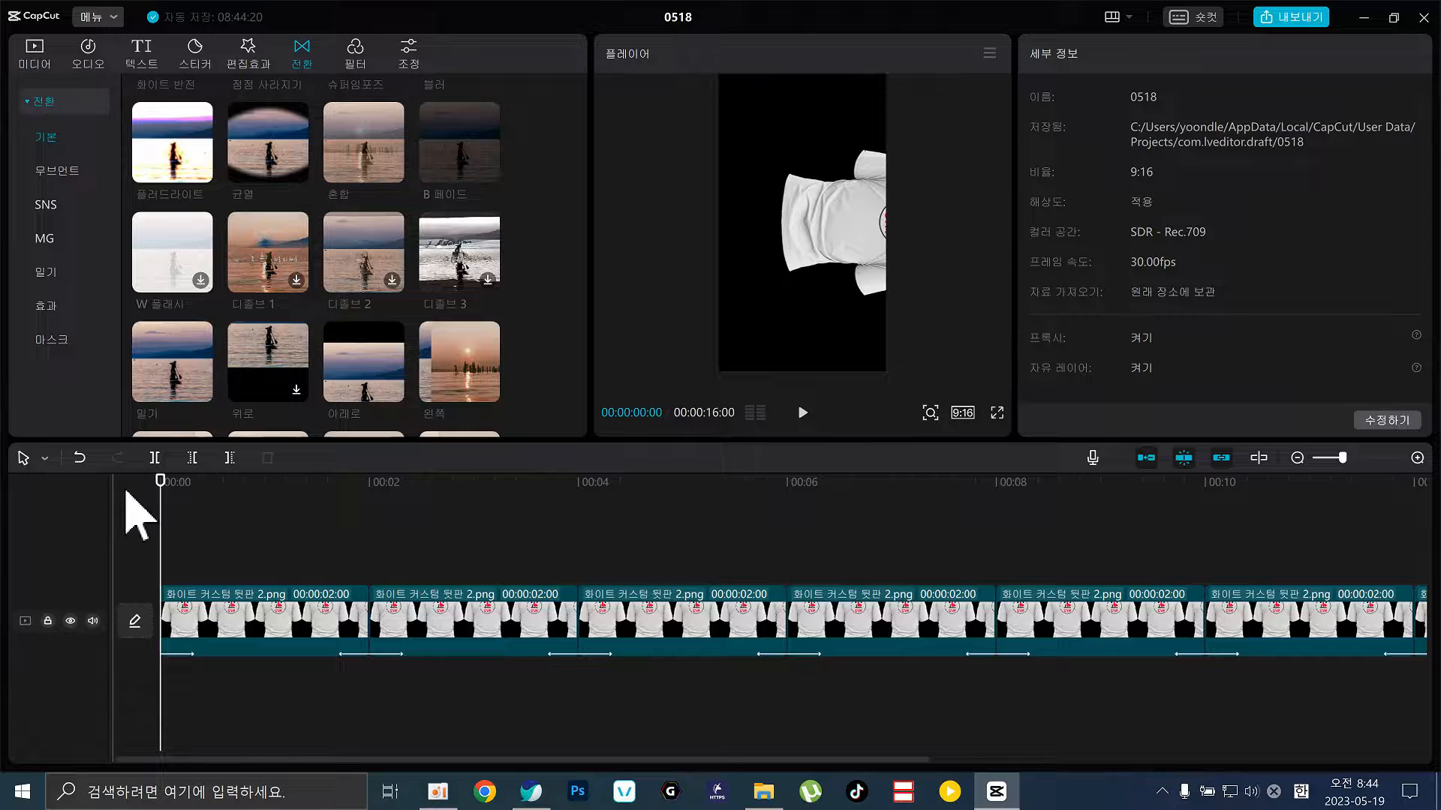
key("space")
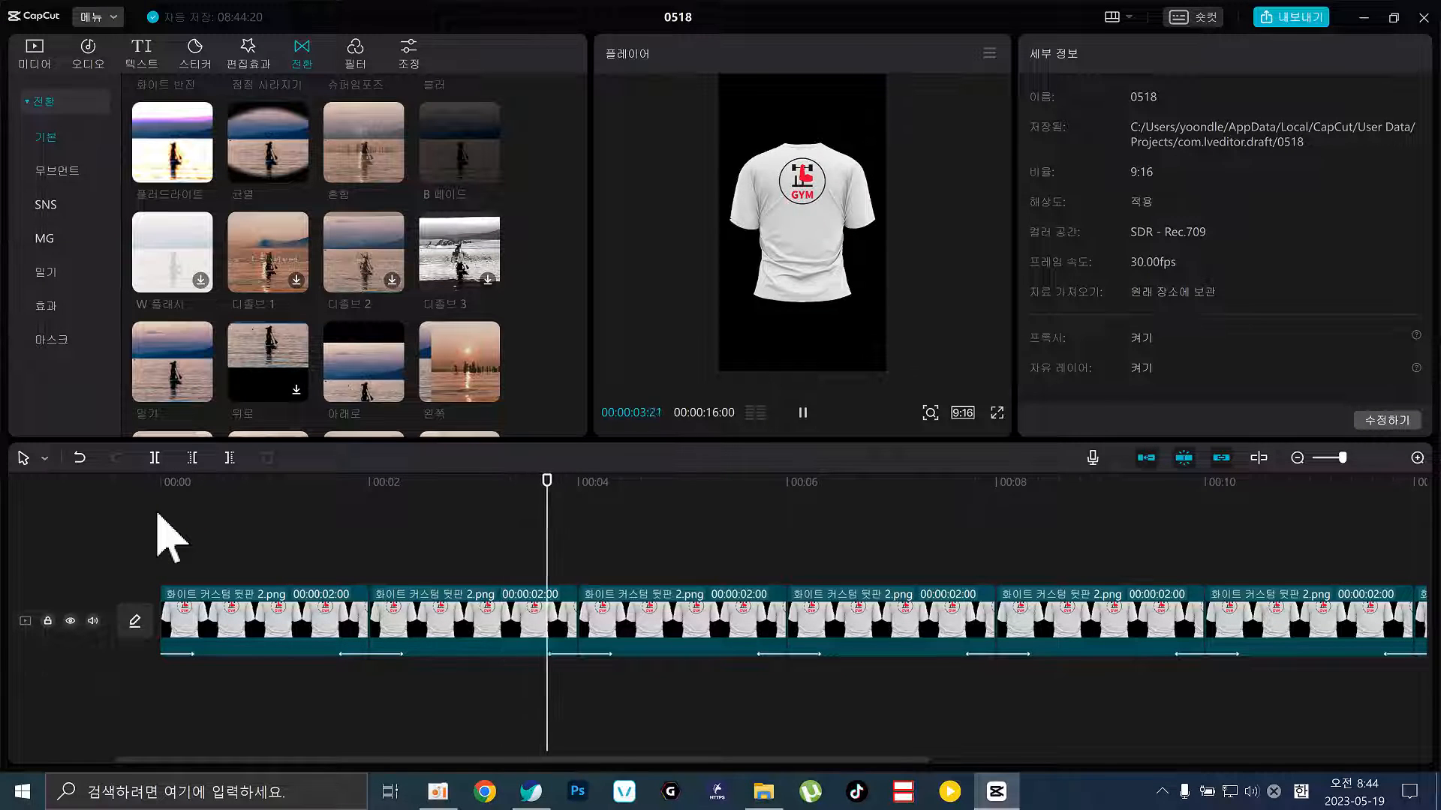
key("space")
left_click(435, 615)
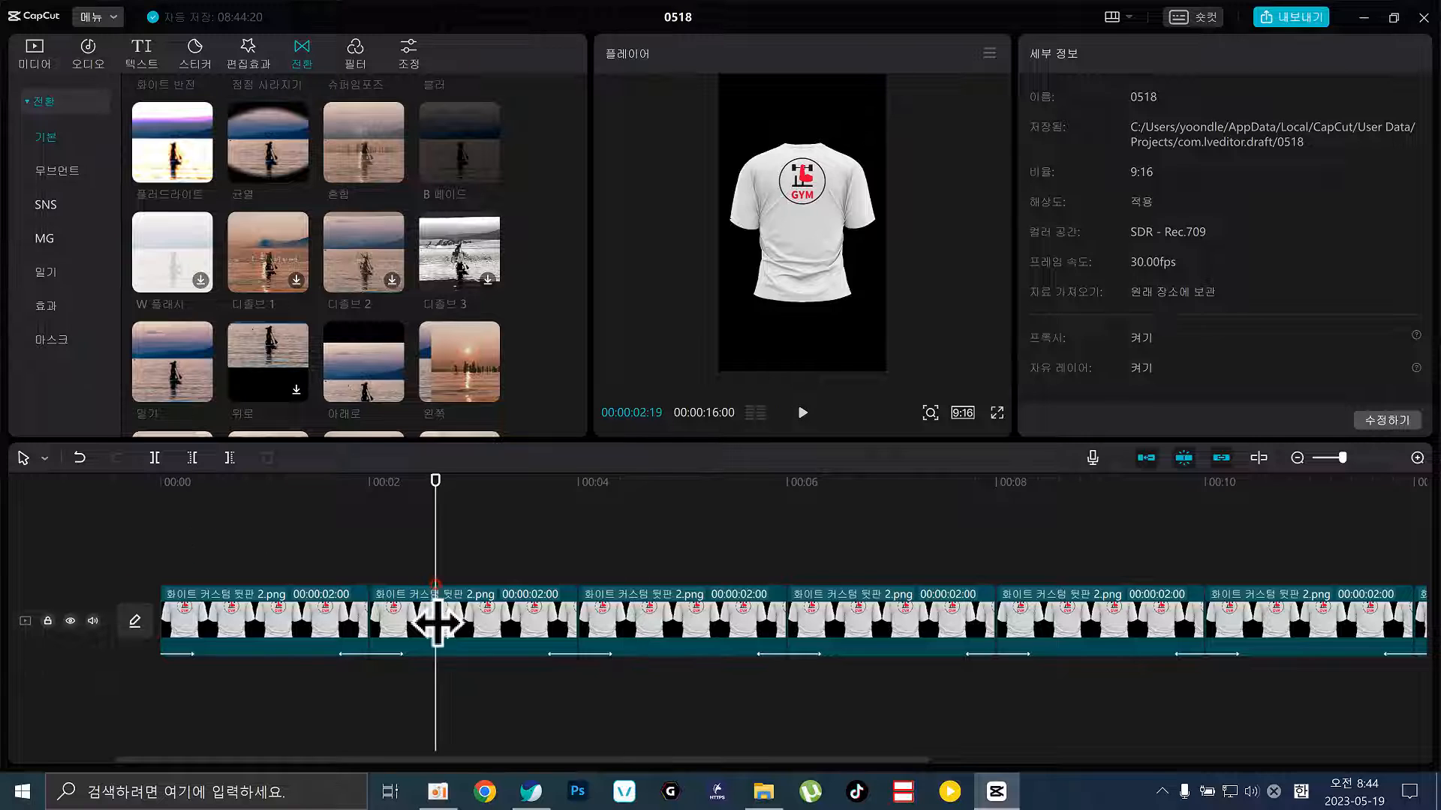
left_click(34, 52)
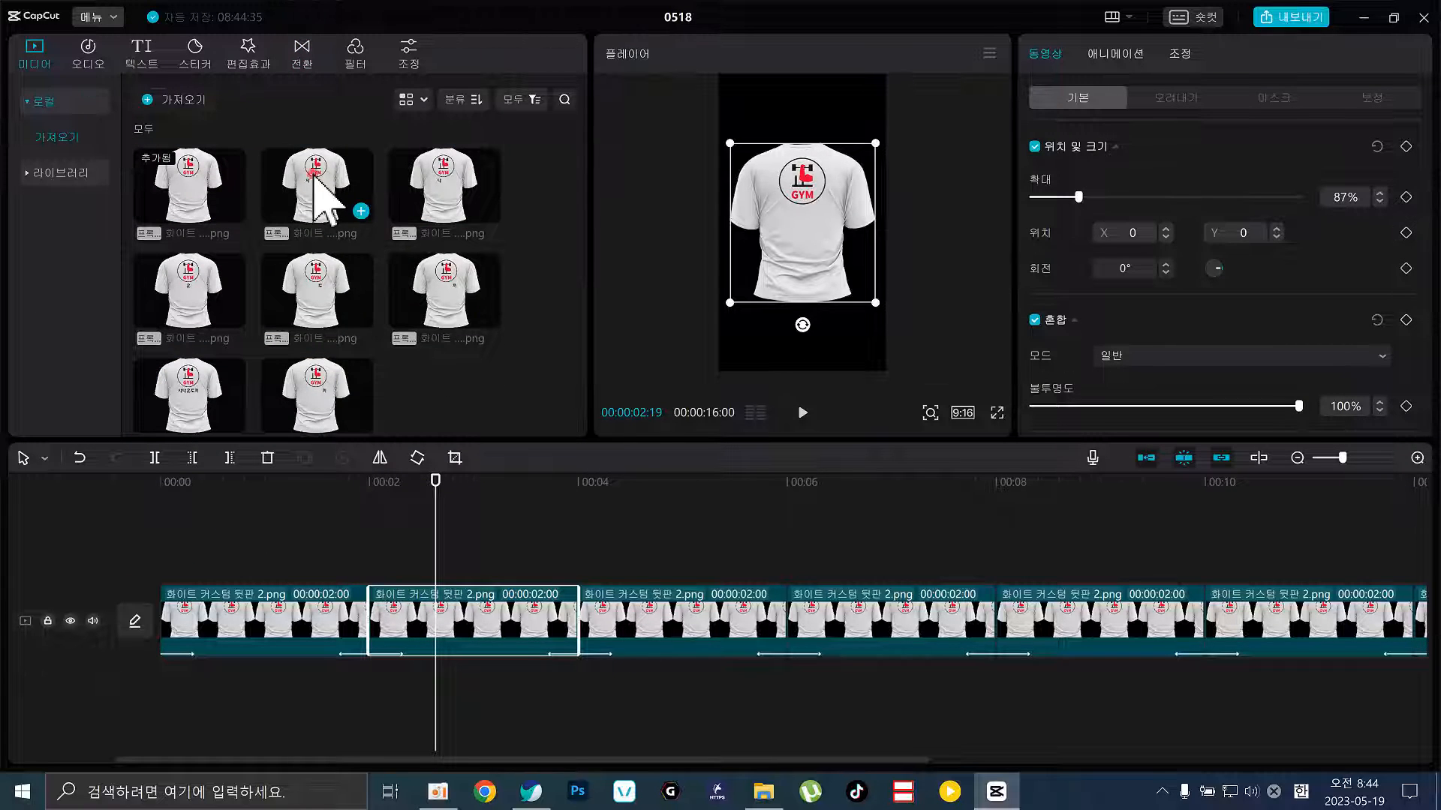
Replace the second and third clips with the 3.png and 4.png shirt images
left_click_drag(321, 189, 444, 628)
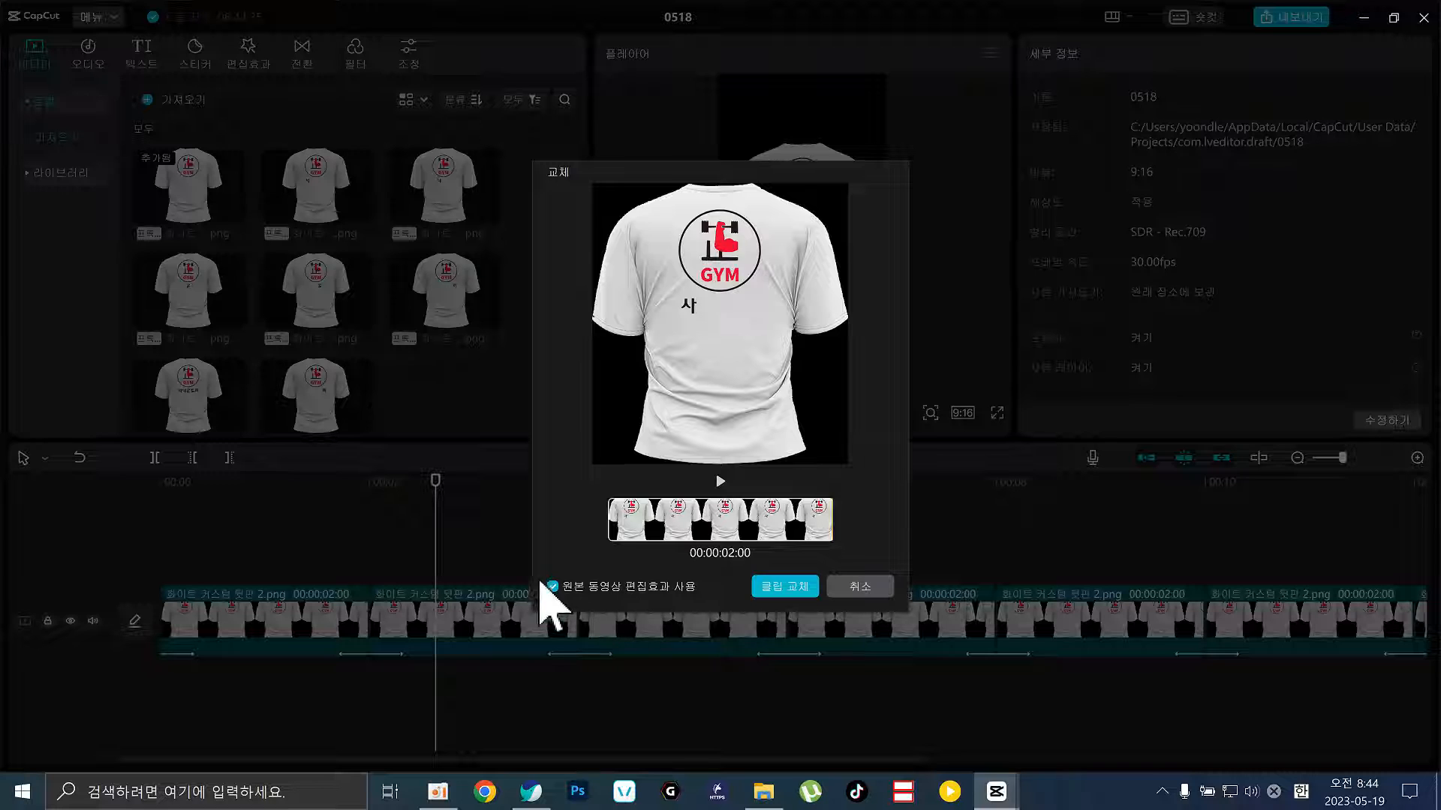
left_click(784, 586)
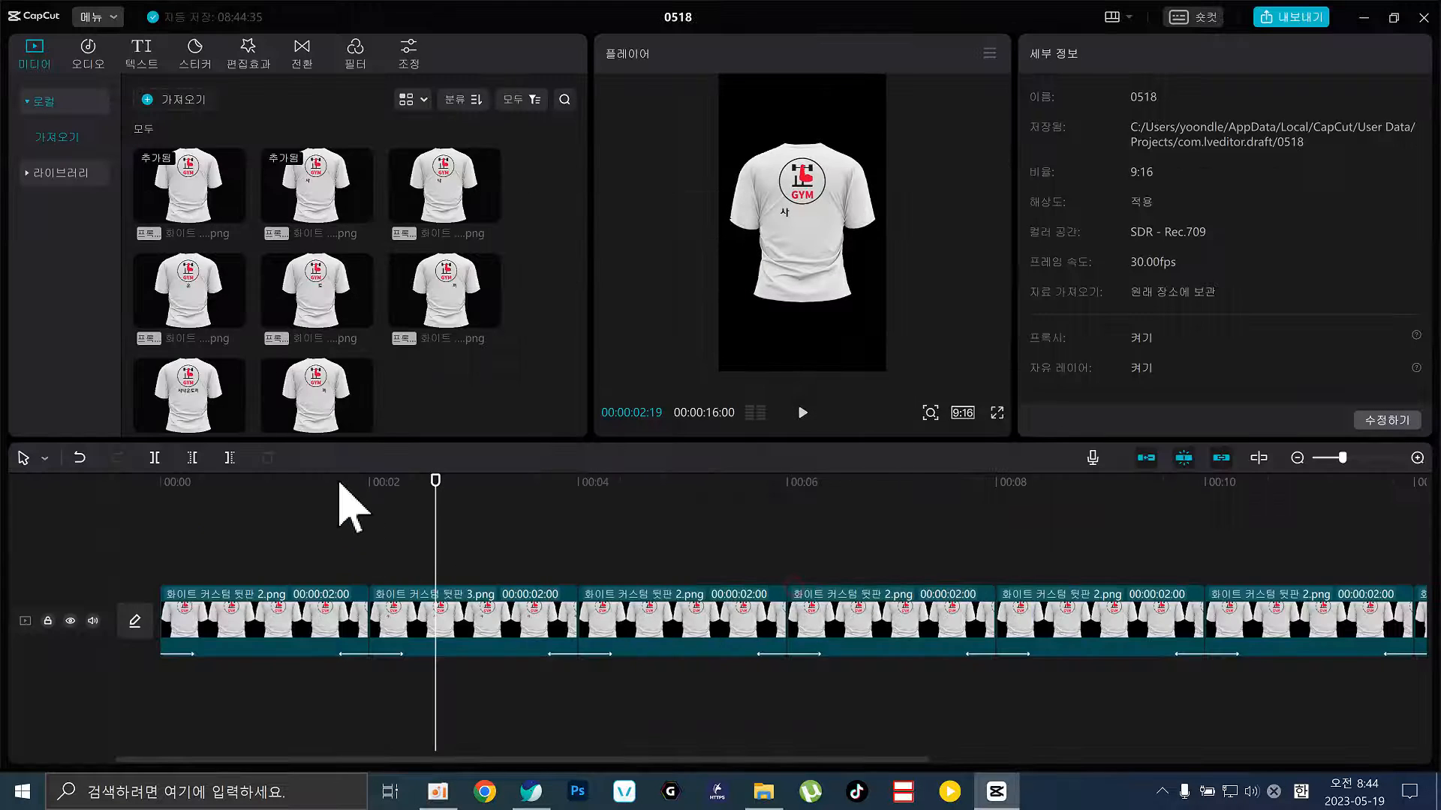
left_click_drag(339, 484, 421, 531)
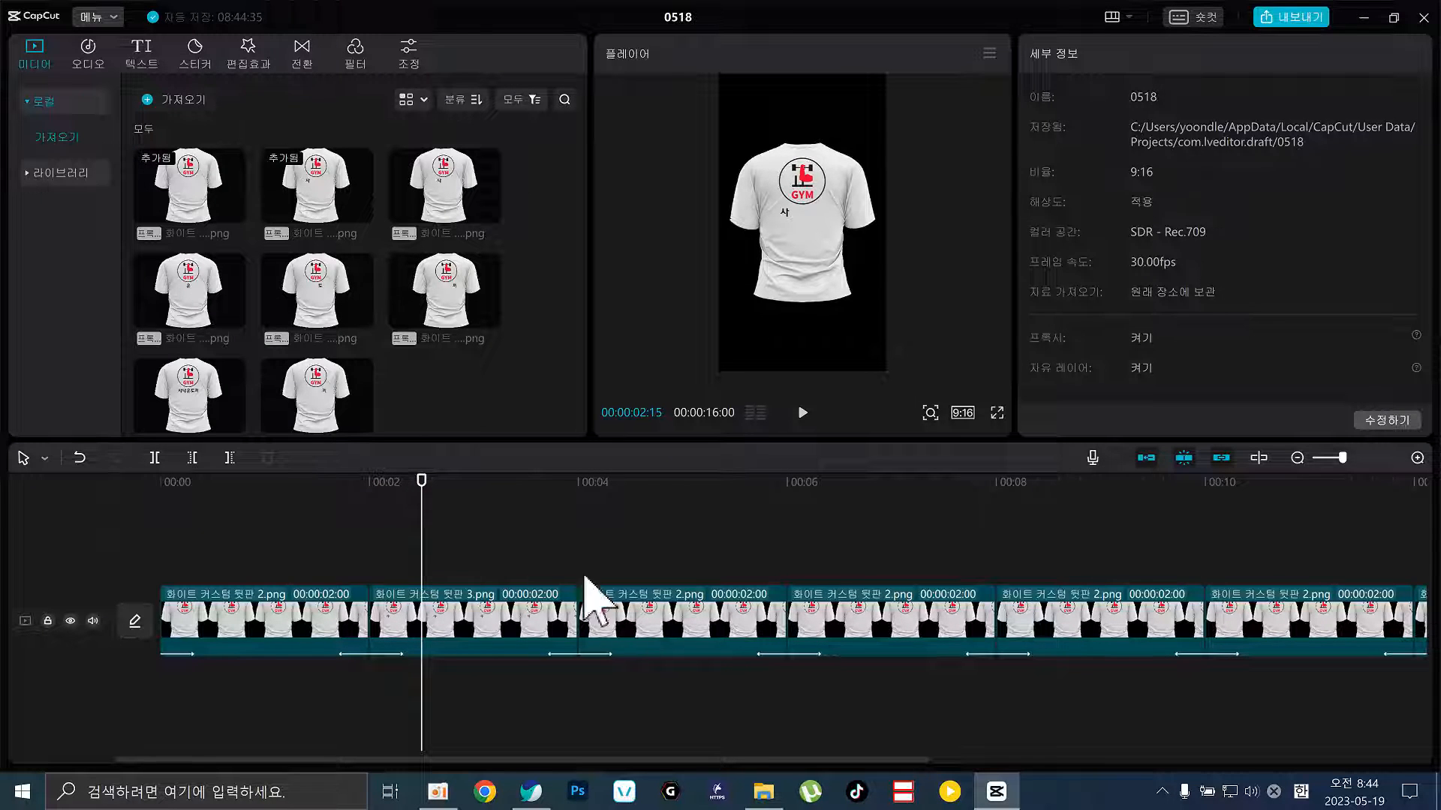
left_click(660, 629)
left_click_drag(441, 193, 691, 629)
left_click(783, 584)
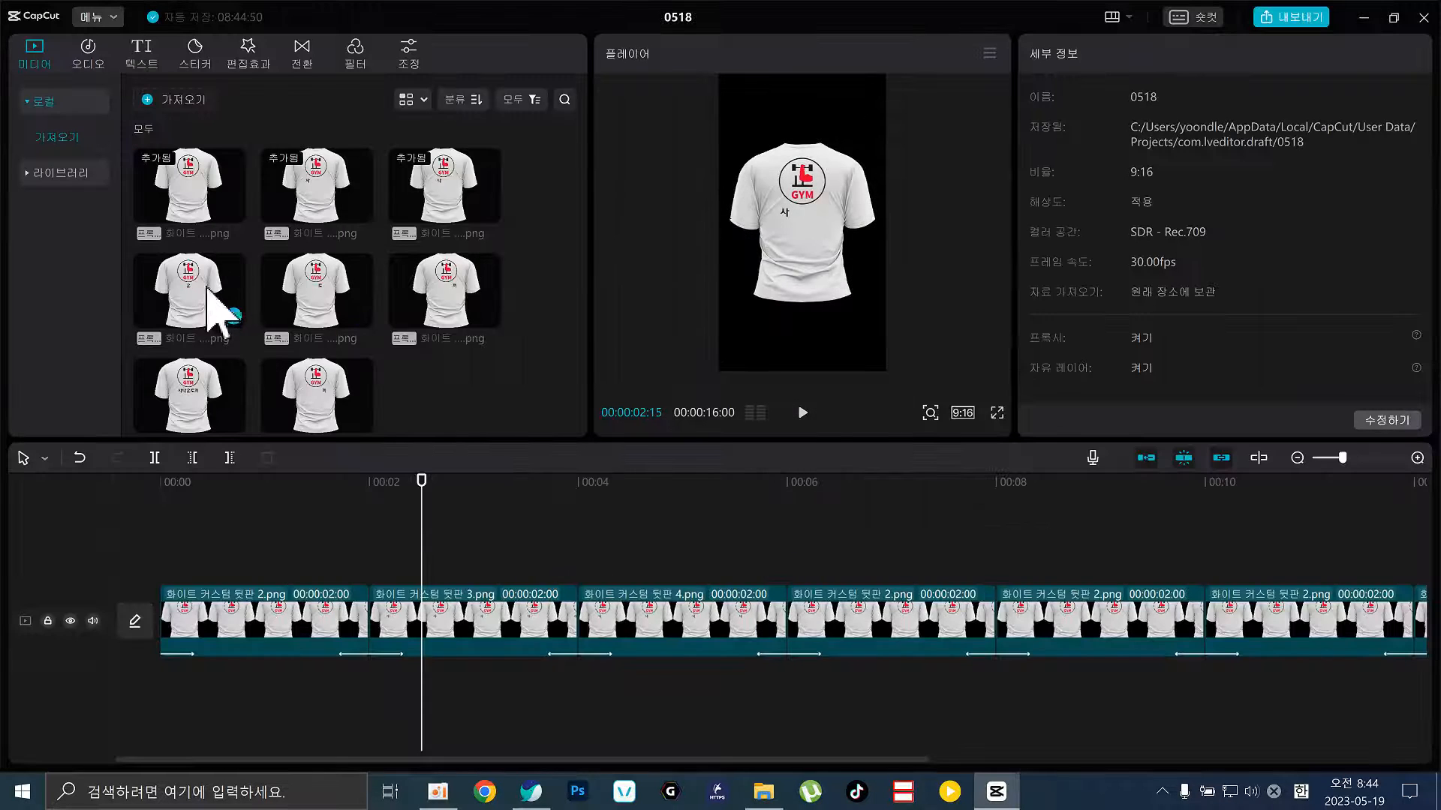
Replace the fourth and fifth clips with the 뒷판 5 and 뒷판 6 shirt images
left_click_drag(218, 311, 928, 639)
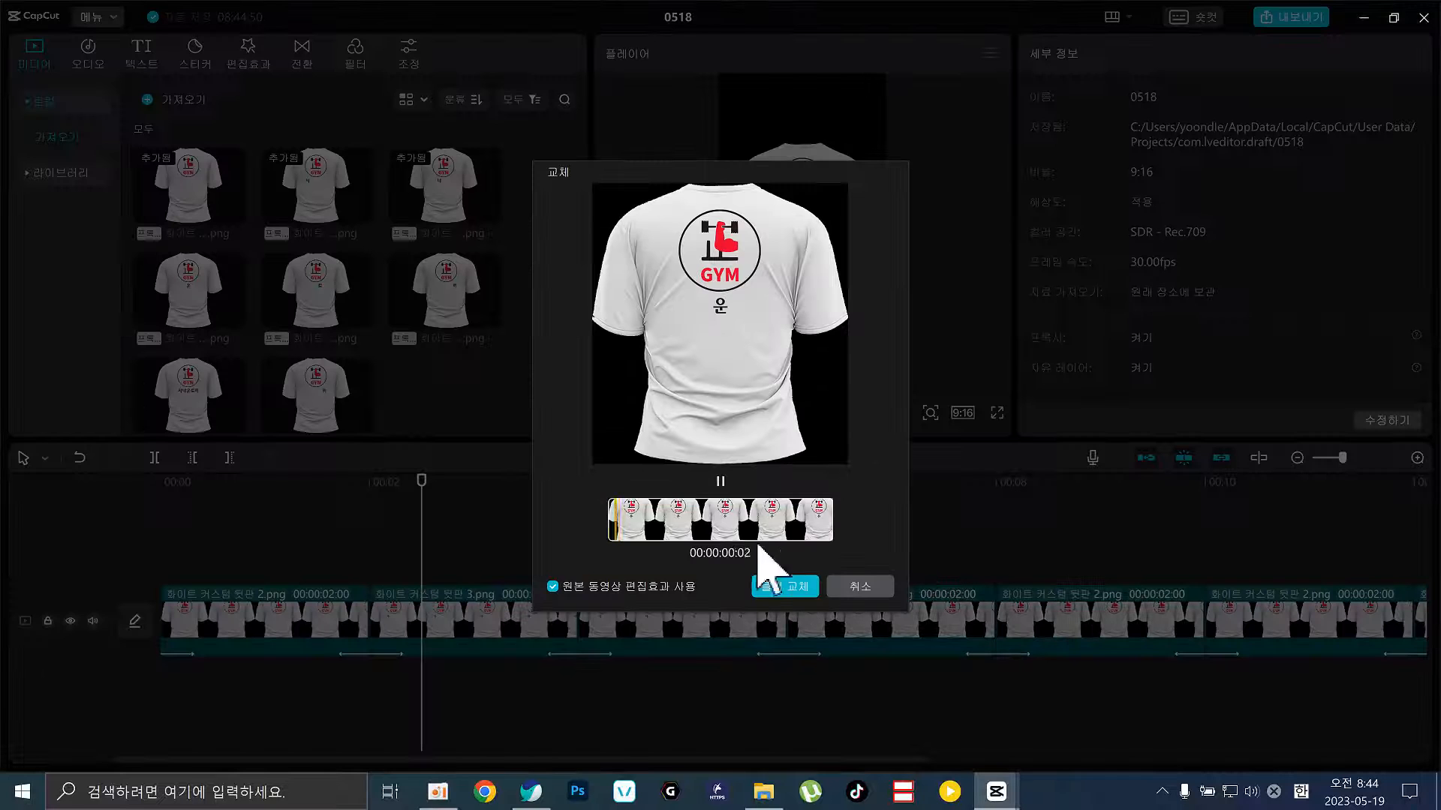
left_click(769, 591)
left_click(1100, 514)
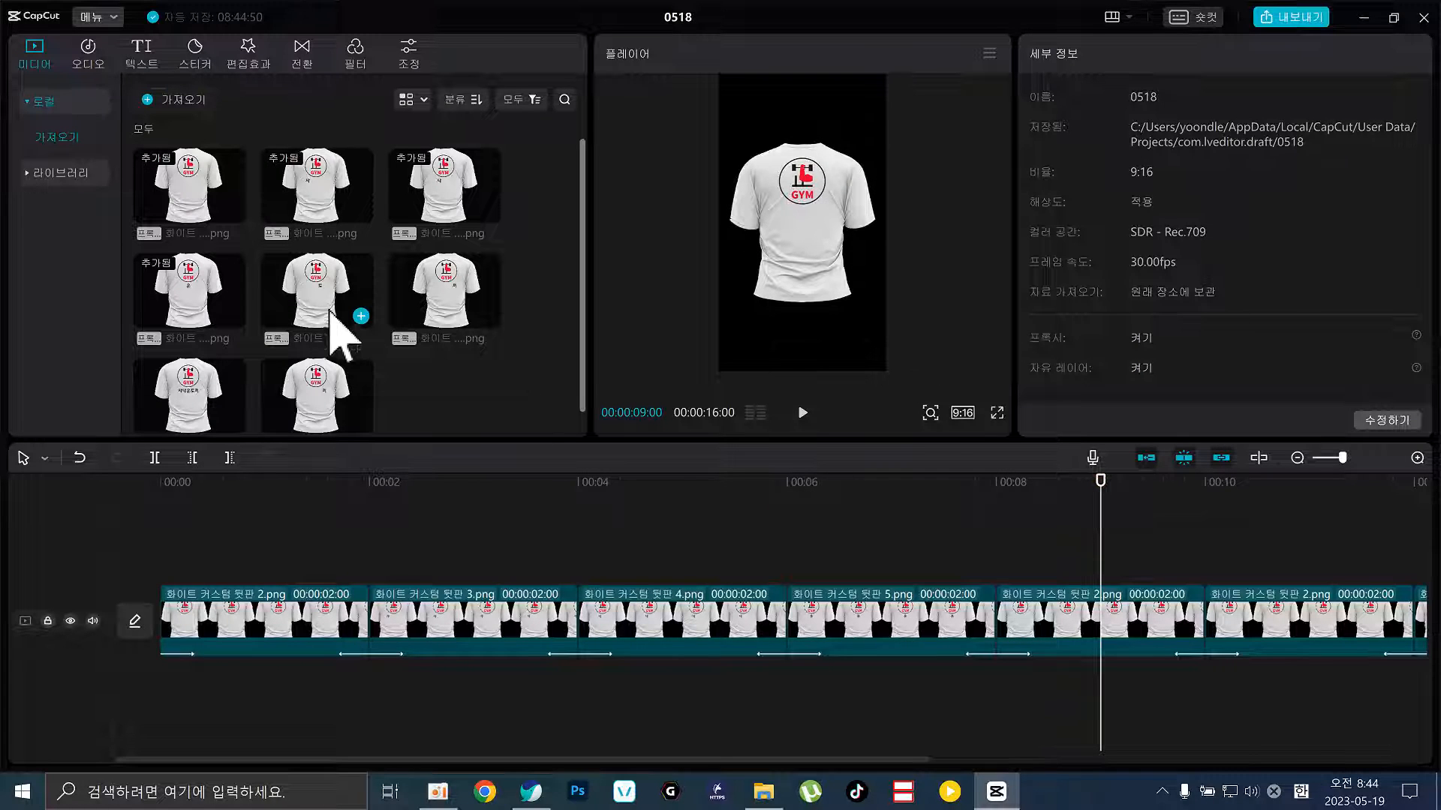
left_click_drag(331, 310, 1089, 639)
left_click(790, 590)
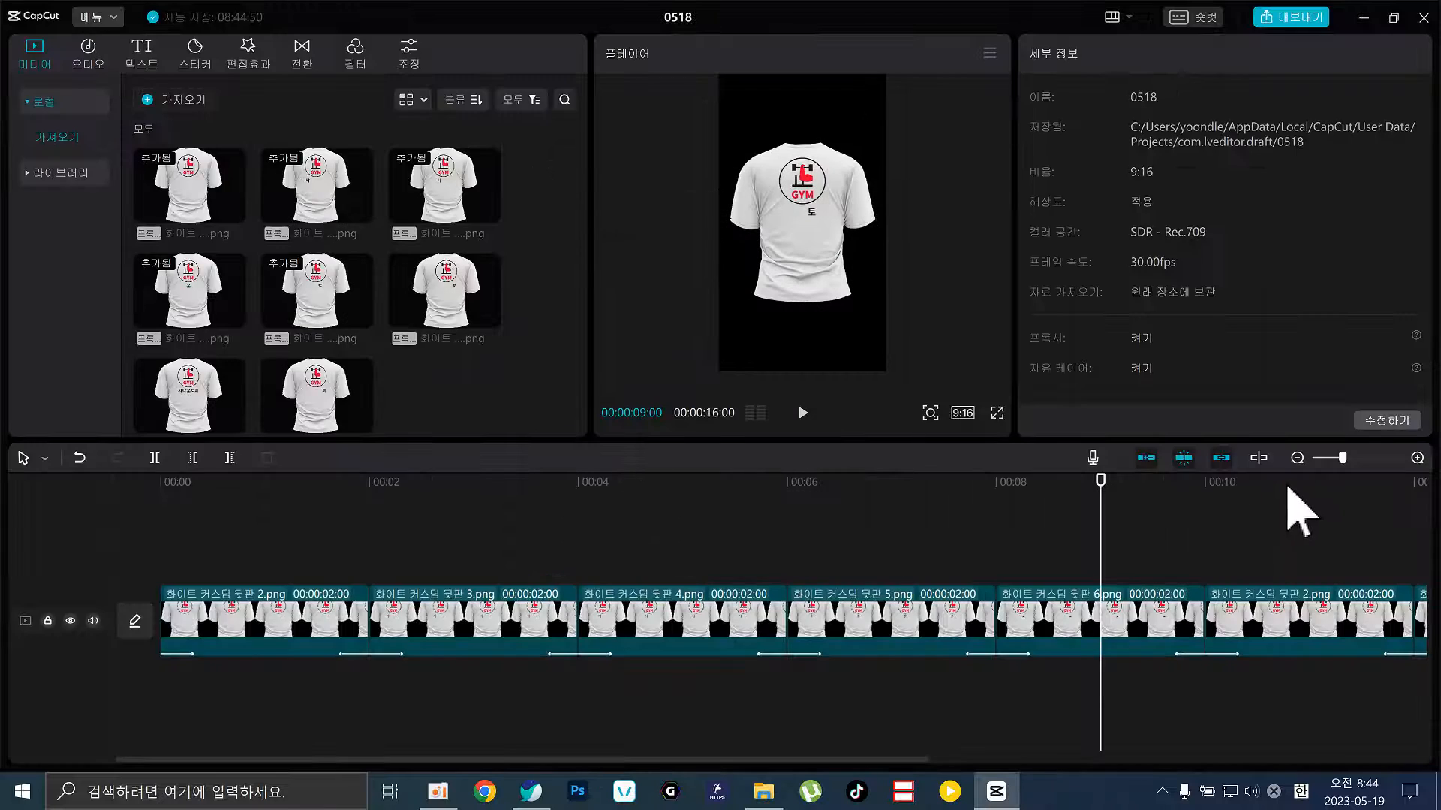
Swap two later clips for the 뒷판-7 and 완 shirt images, then return the playhead to 00:00
left_click_drag(1301, 510, 740, 557)
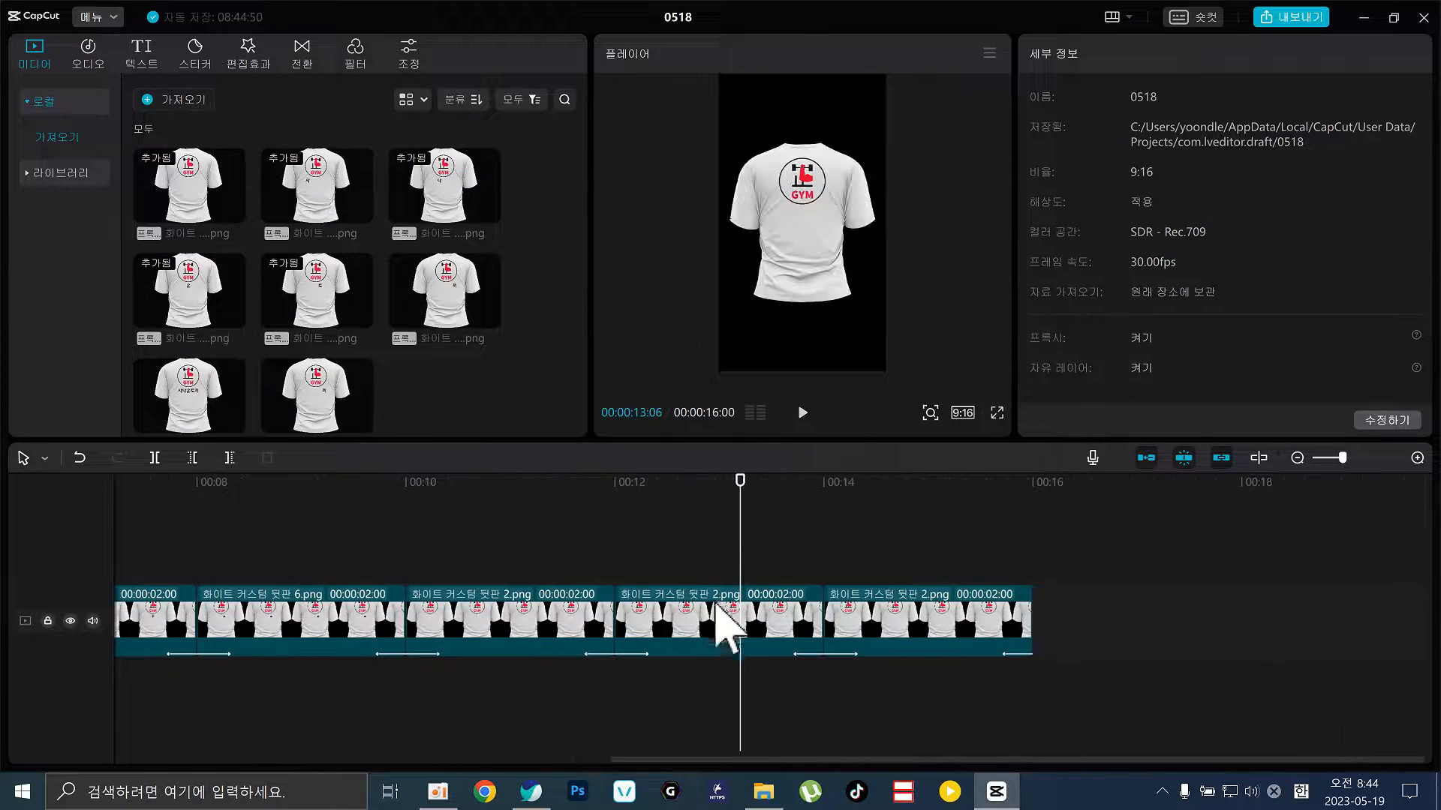
left_click(720, 630)
left_click_drag(347, 427, 751, 638)
left_click(772, 587)
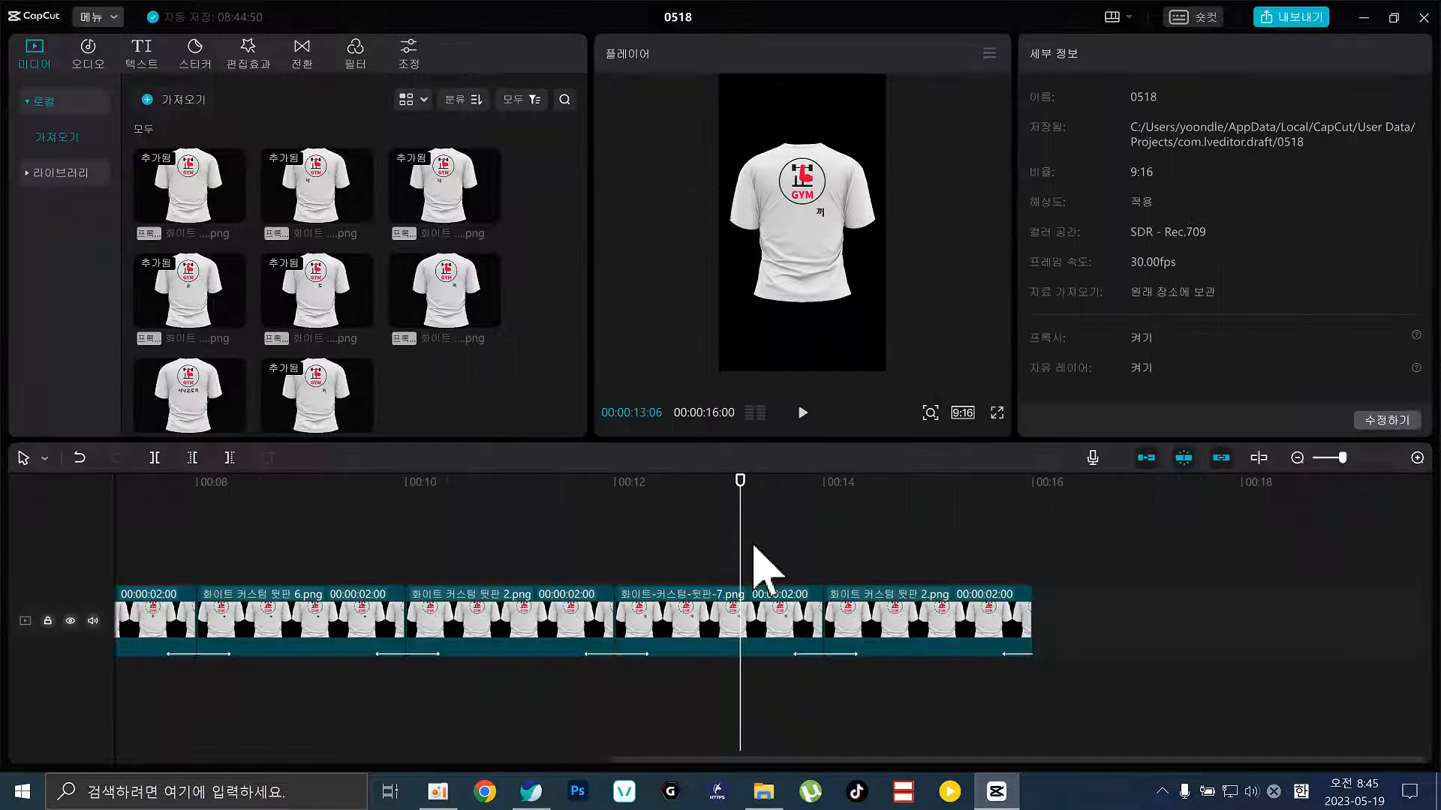
left_click(932, 628)
left_click_drag(232, 418, 916, 664)
left_click(778, 594)
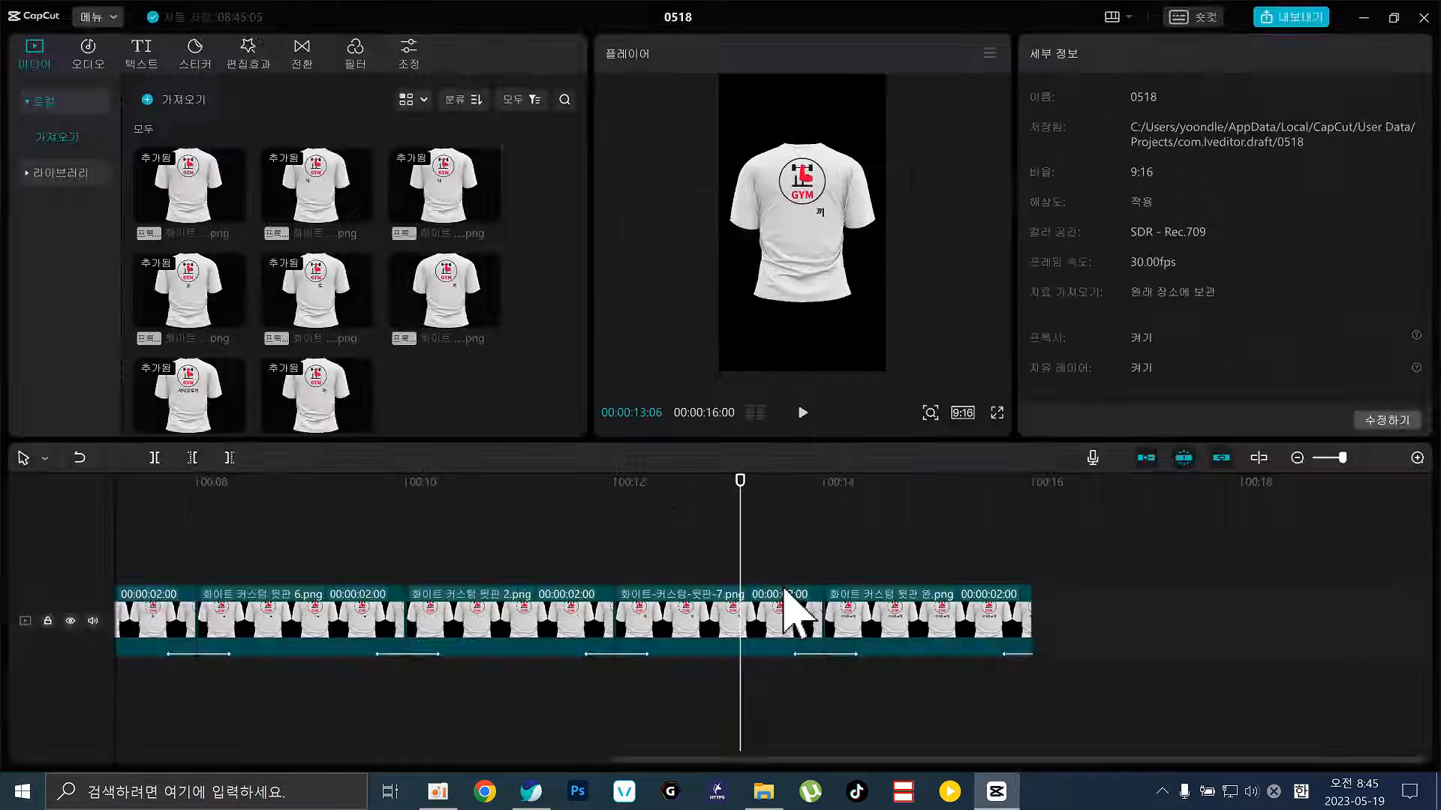
left_click_drag(643, 483, 4, 499)
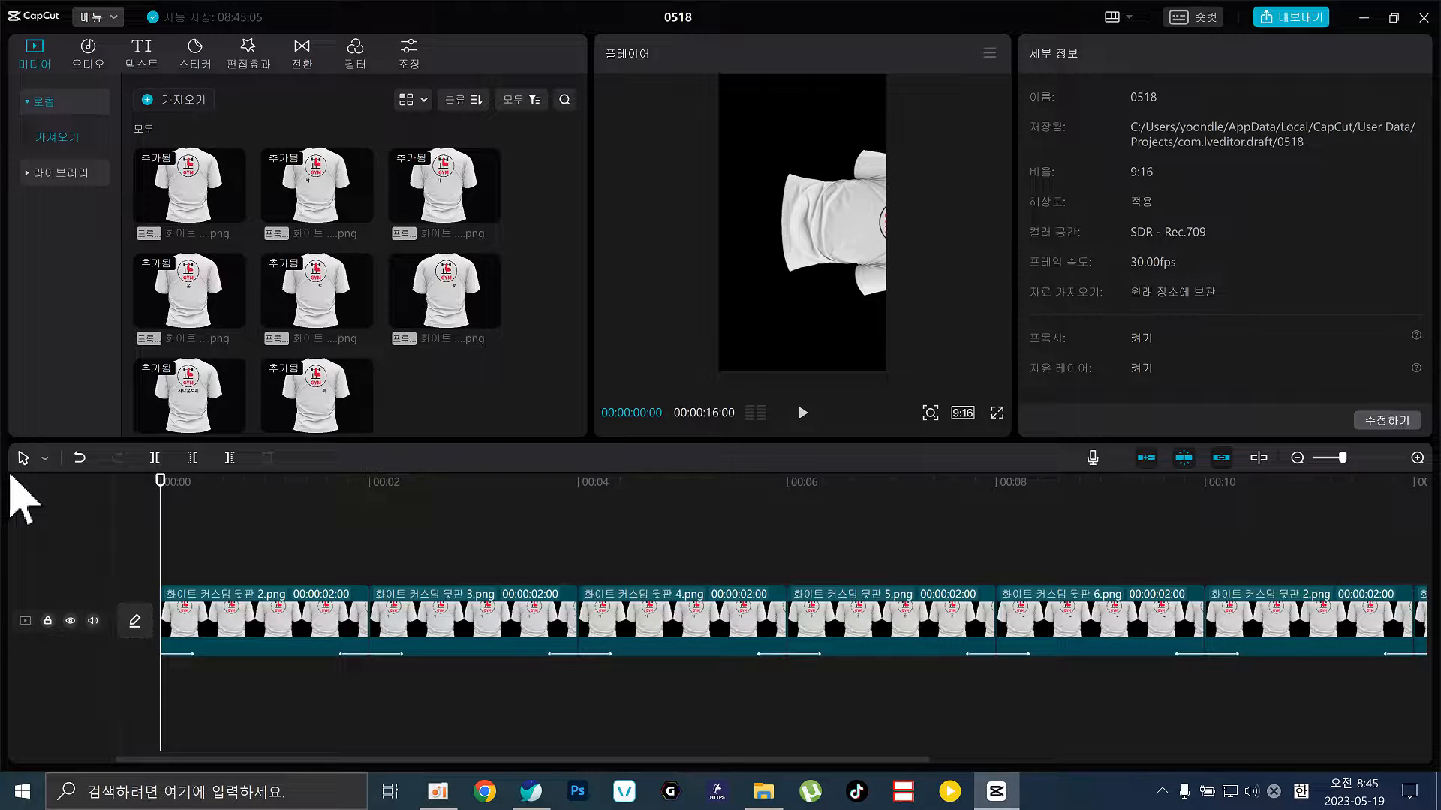
Play the sequence, then select all eight shirt clips and combine them with 복합 클립 만들기
key("space")
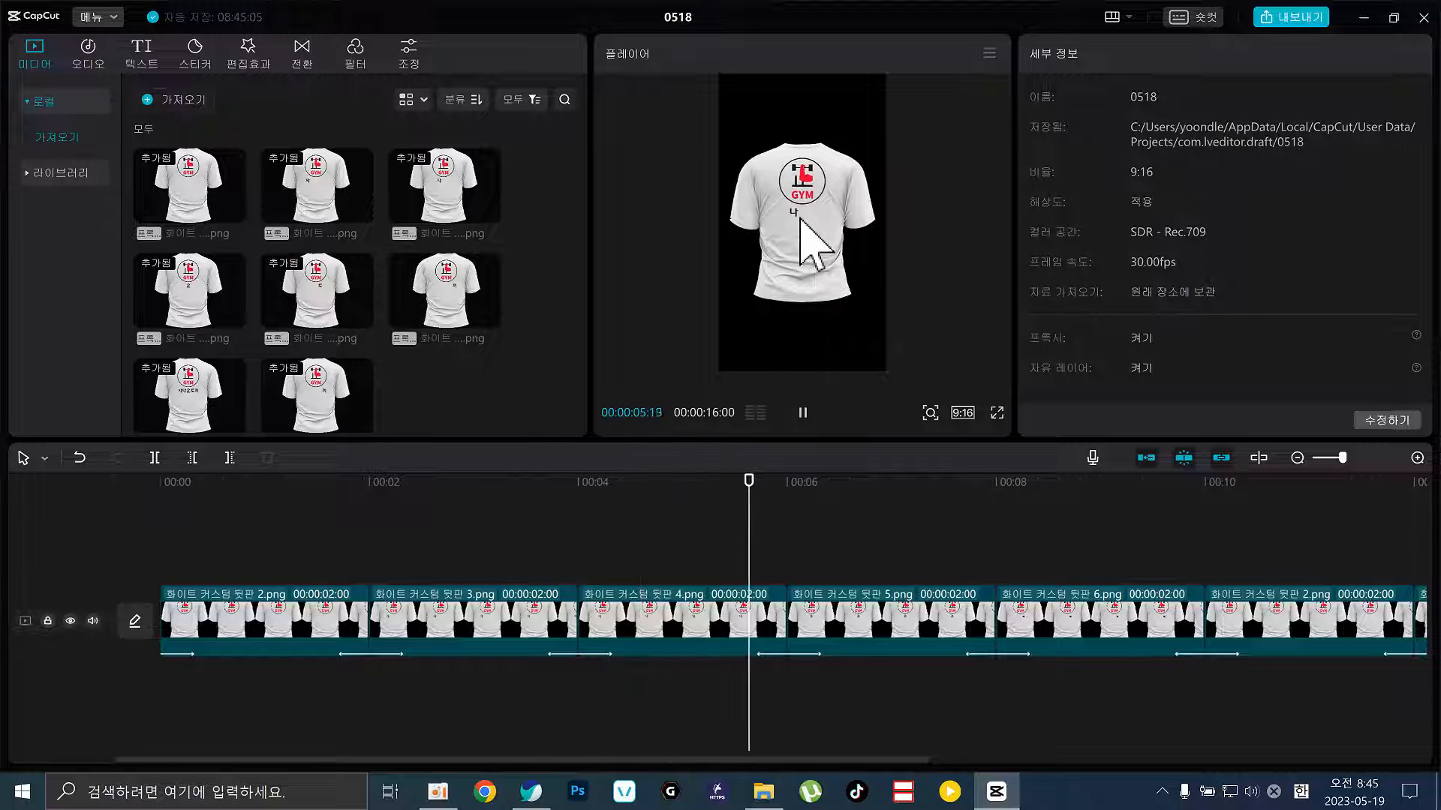
key("space")
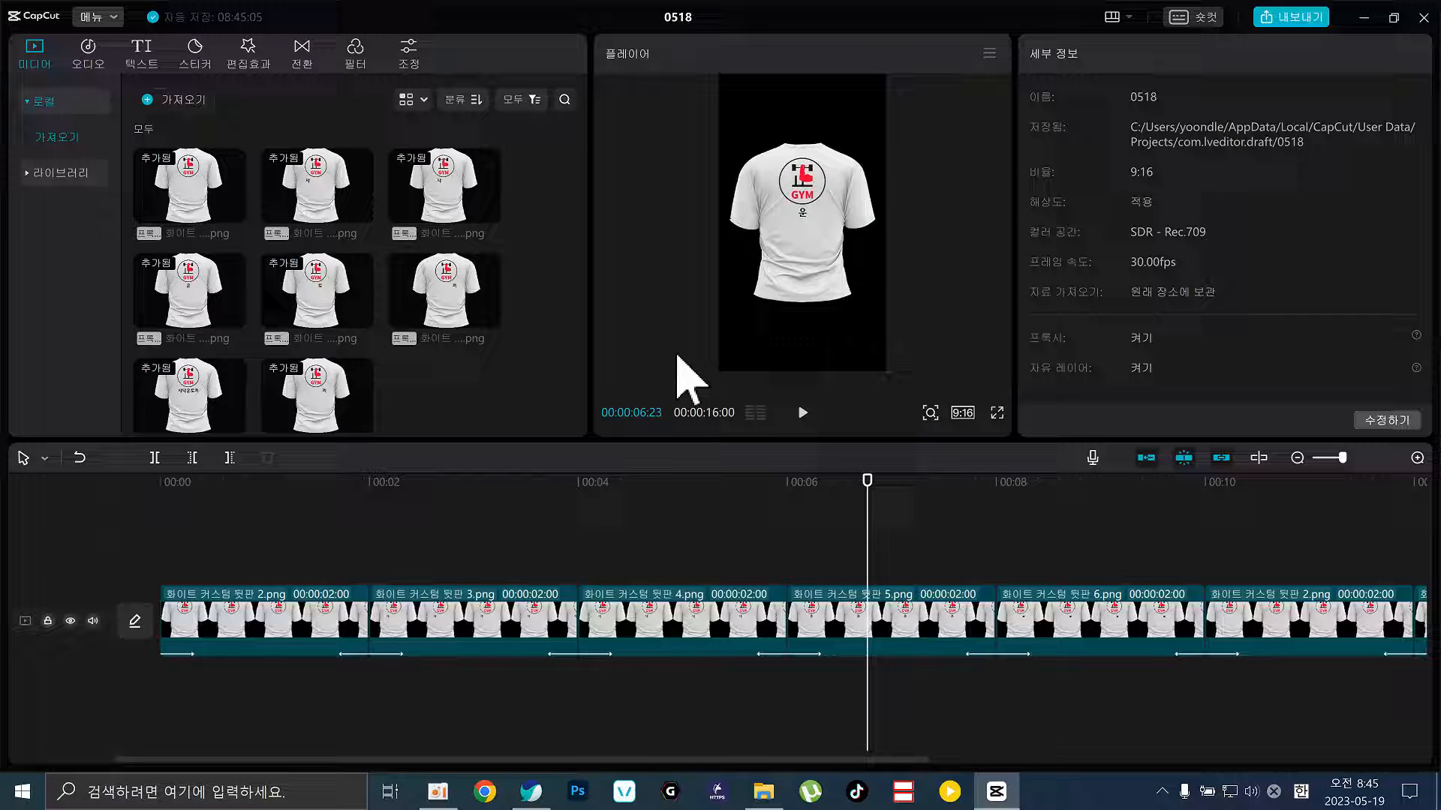
left_click(620, 501)
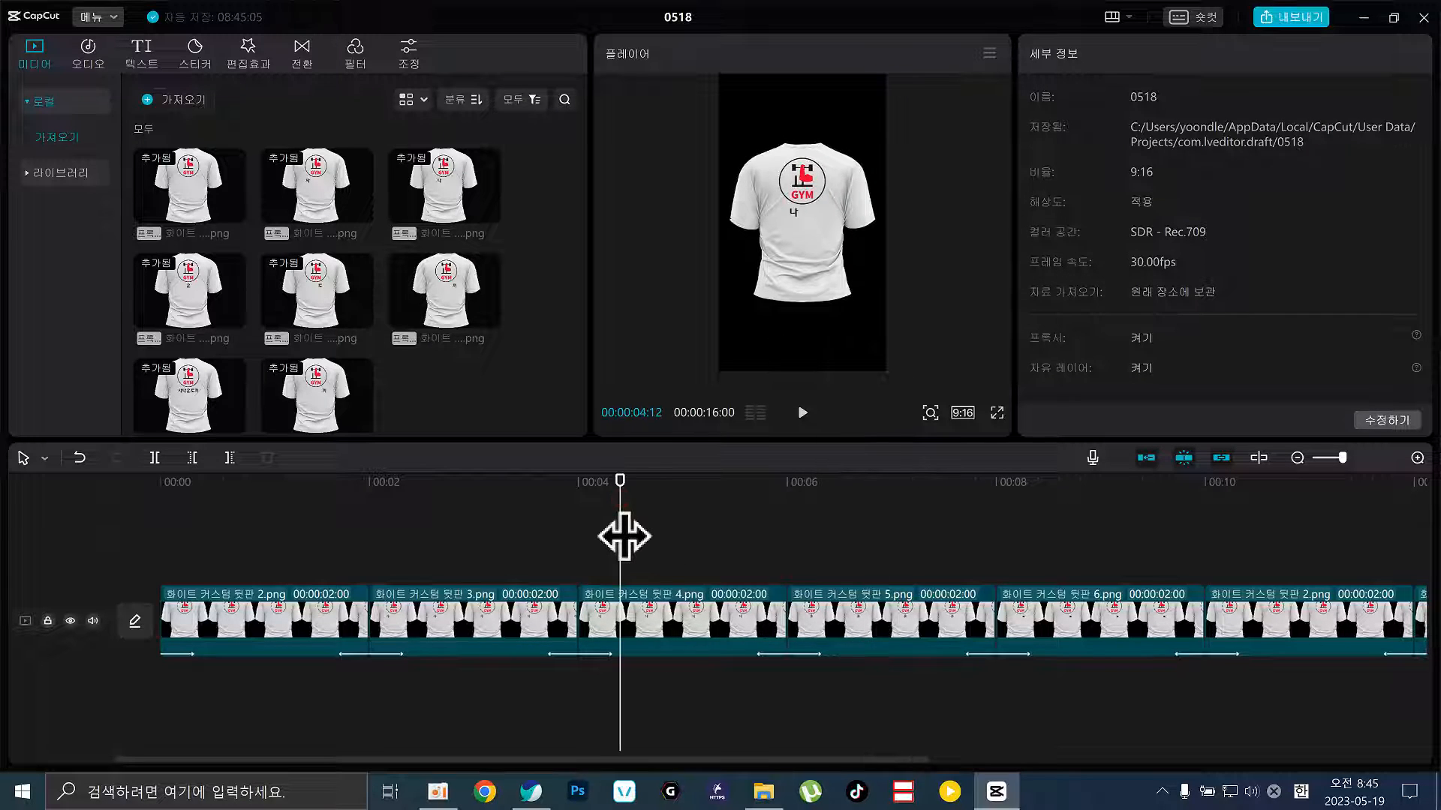
left_click(1296, 457)
left_click_drag(891, 578, 30, 702)
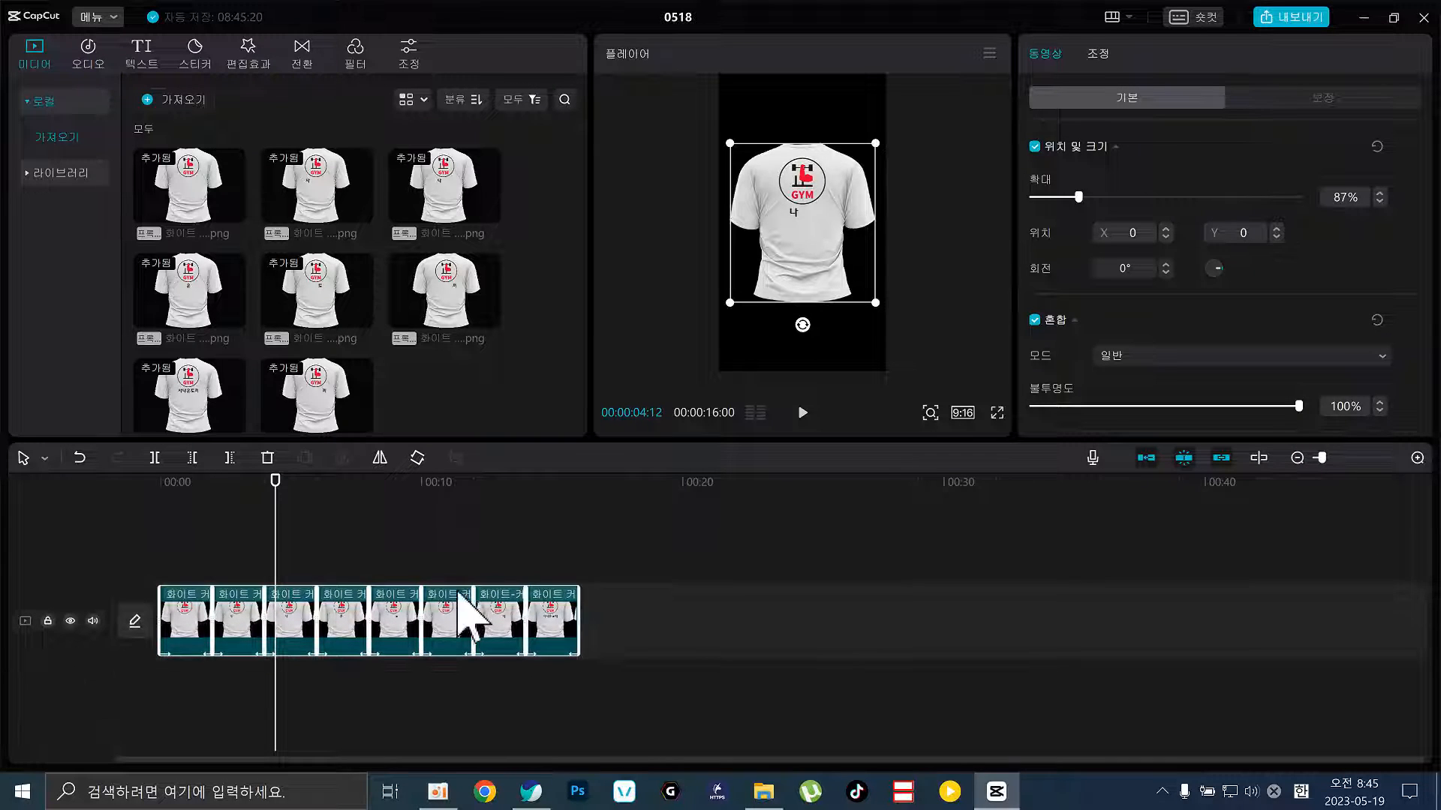
right_click(535, 623)
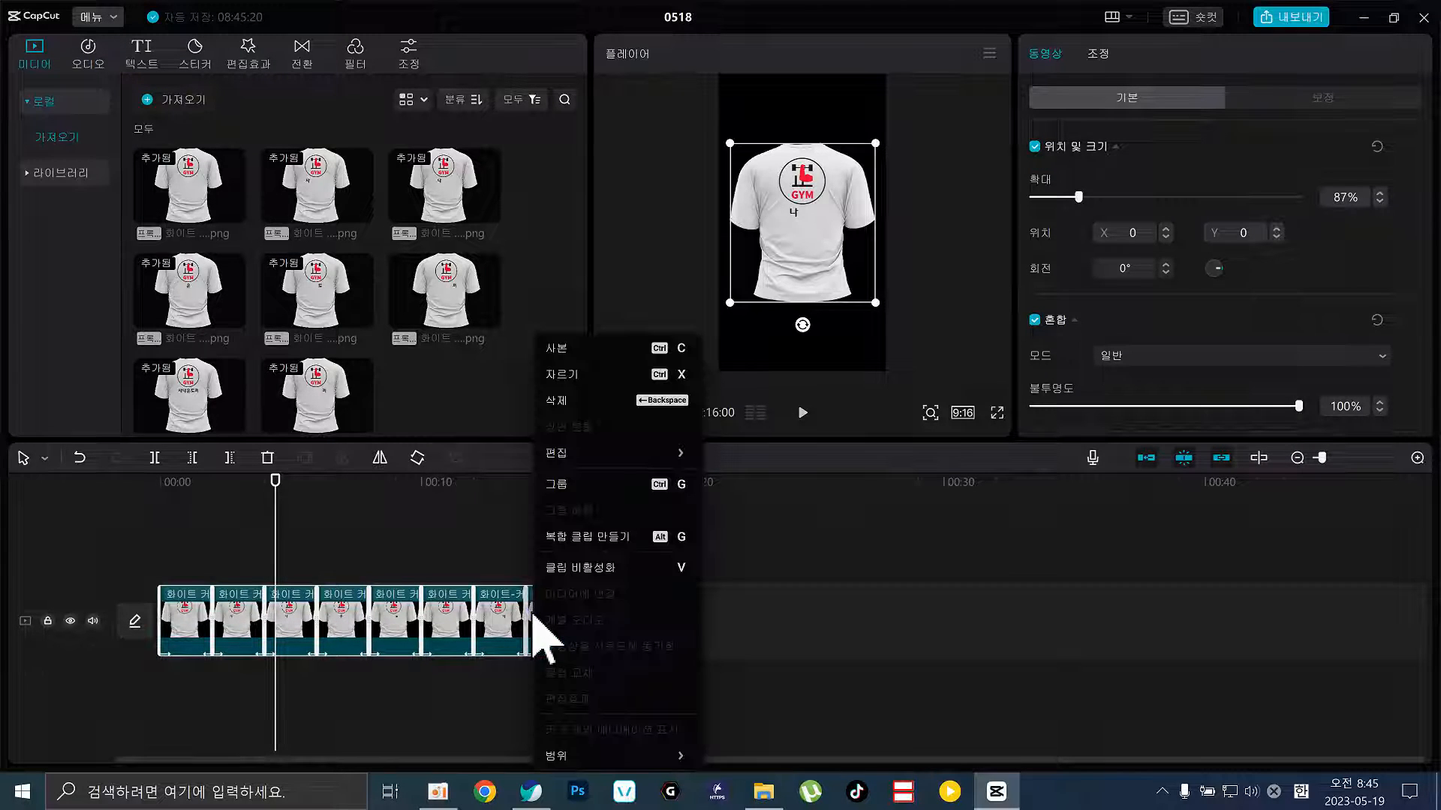
left_click(601, 537)
left_click(545, 627)
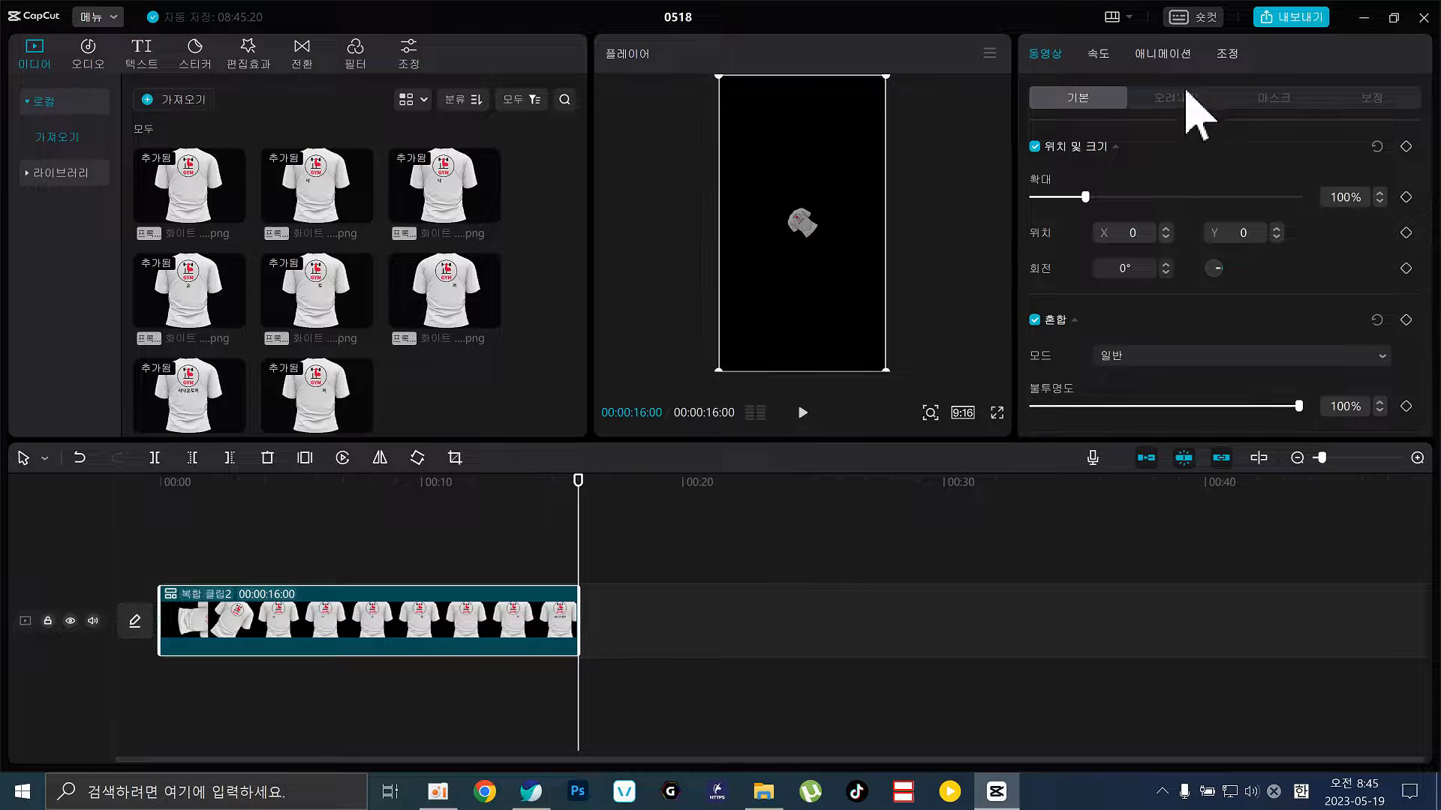
Set the compound clip's speed to 1.5x, shortening it to 10.7s, and preview it
left_click(1101, 55)
mouse_move(1098, 174)
left_mouse_down()
mouse_move(1071, 173)
mouse_move(1122, 177)
left_mouse_up()
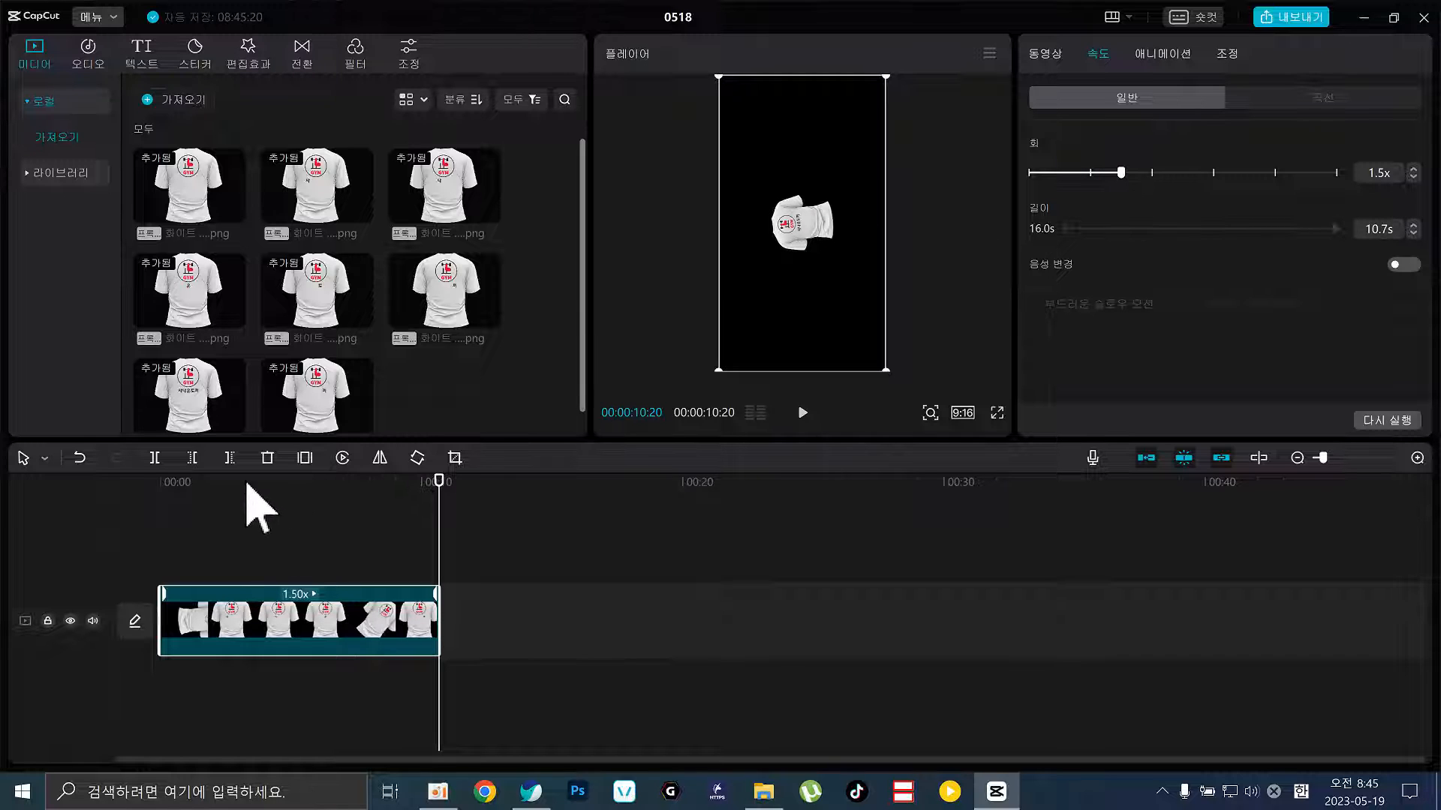
key("space")
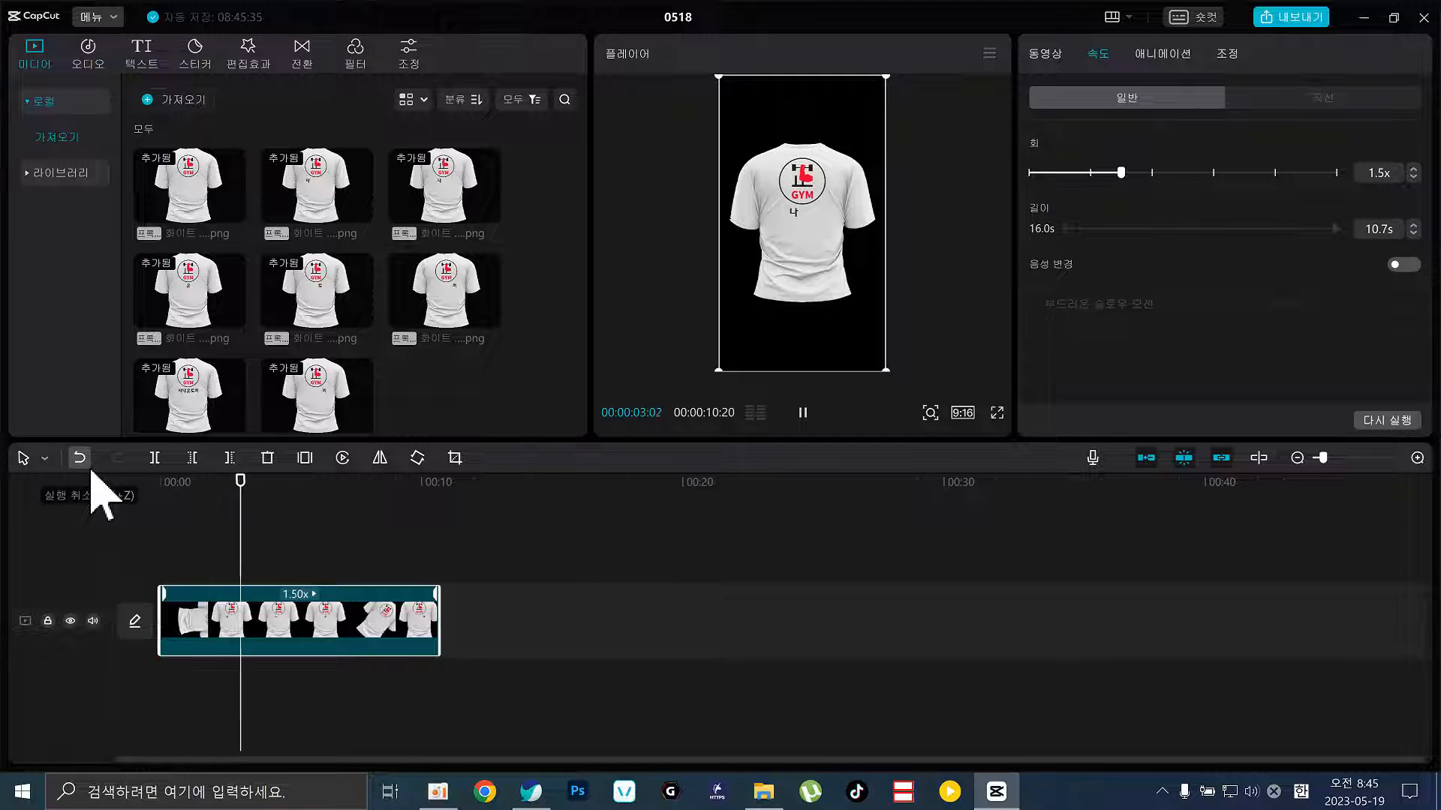
key("space")
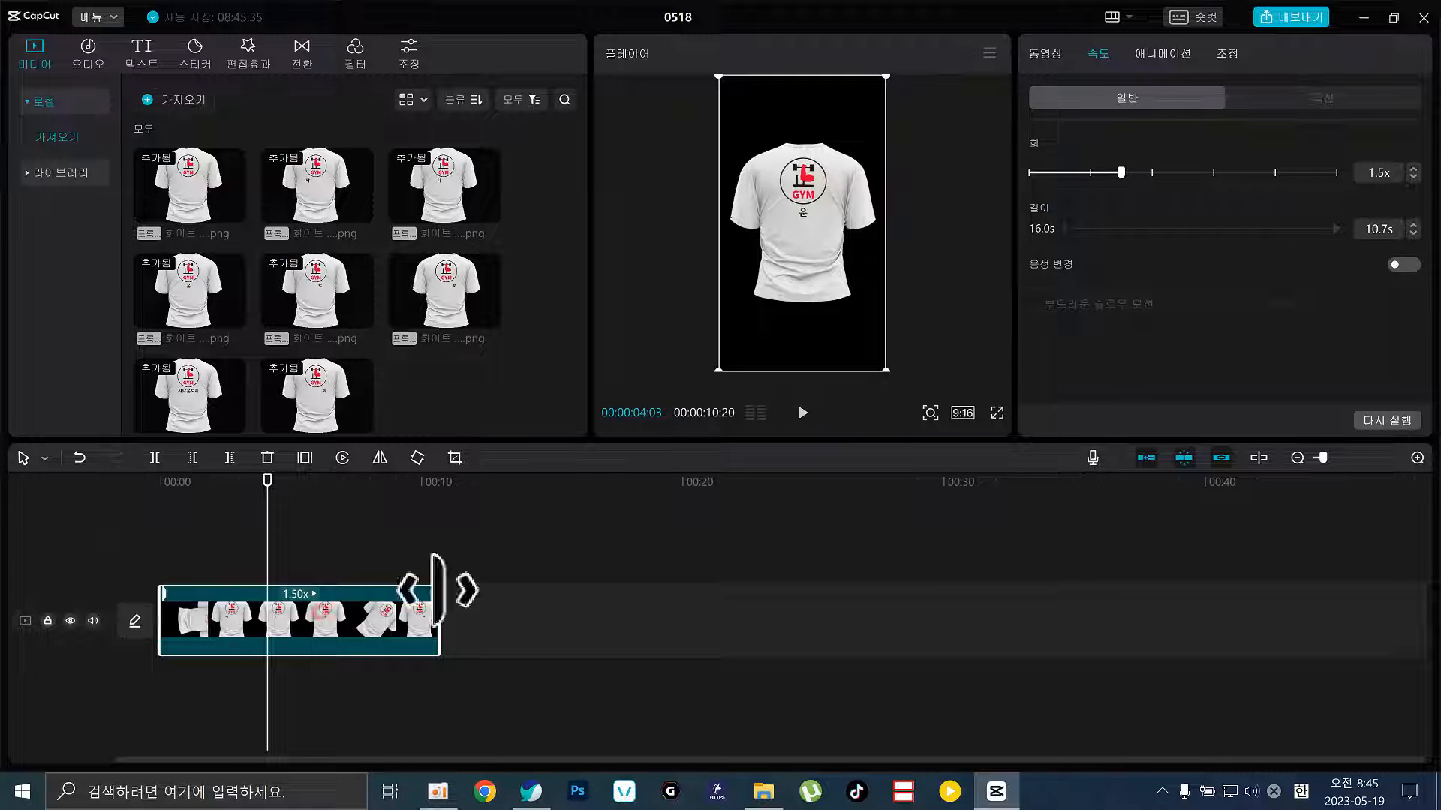
Set the 캔버스 to 색상, try pink, salmon and coral, and settle on orange
left_click(1044, 53)
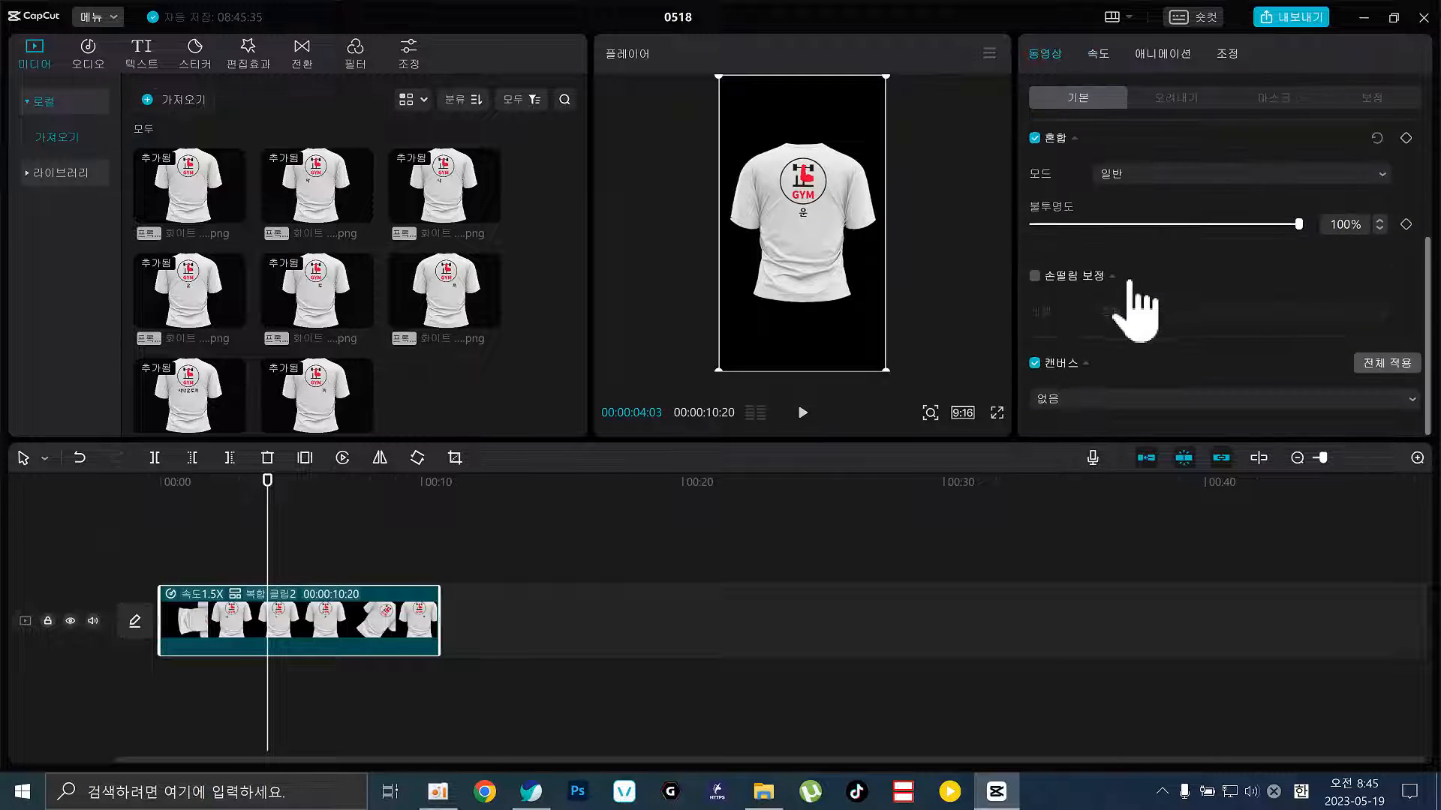
left_click(1077, 403)
left_click(1072, 427)
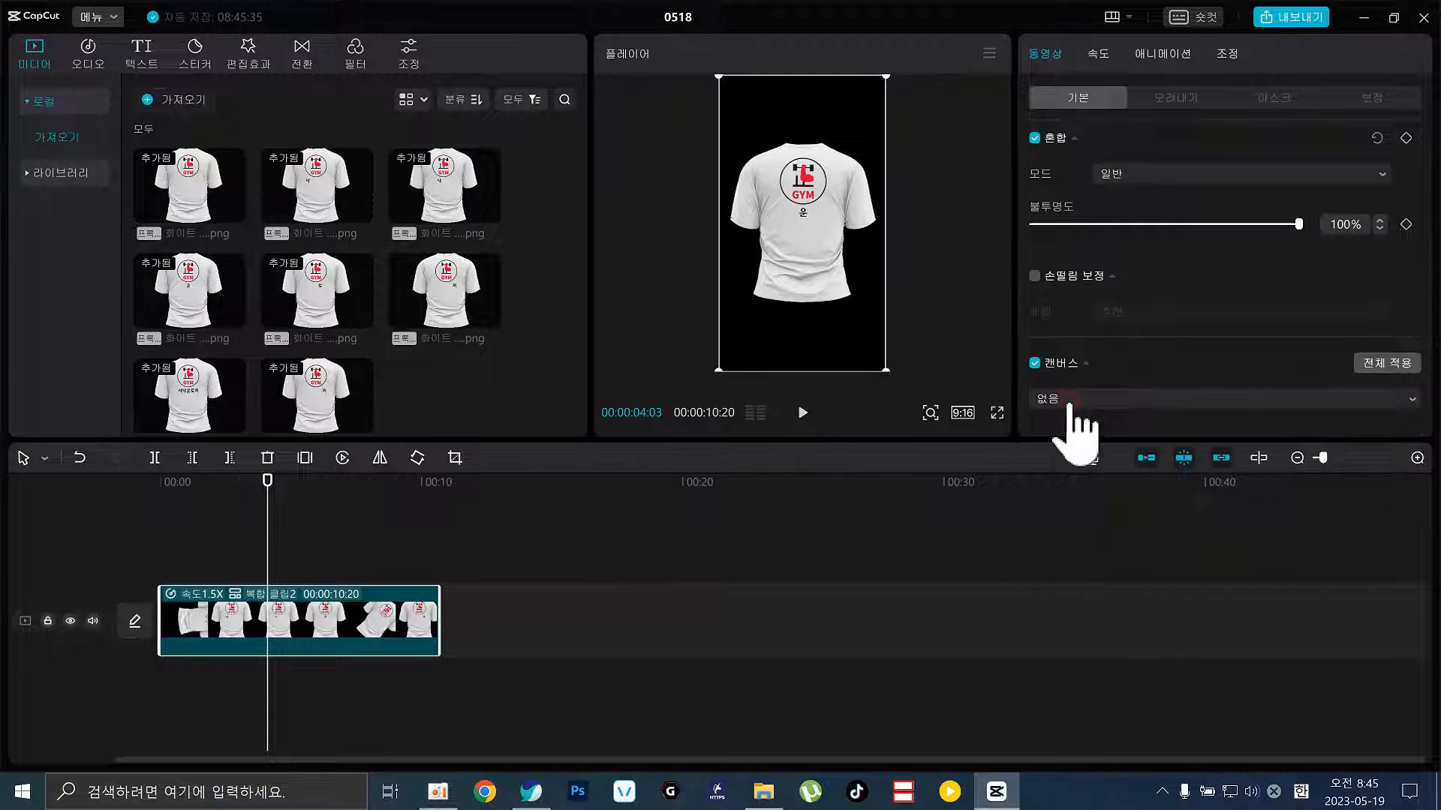
left_click(1072, 426)
left_click(1097, 493)
scroll(1316, 428, "down", 3)
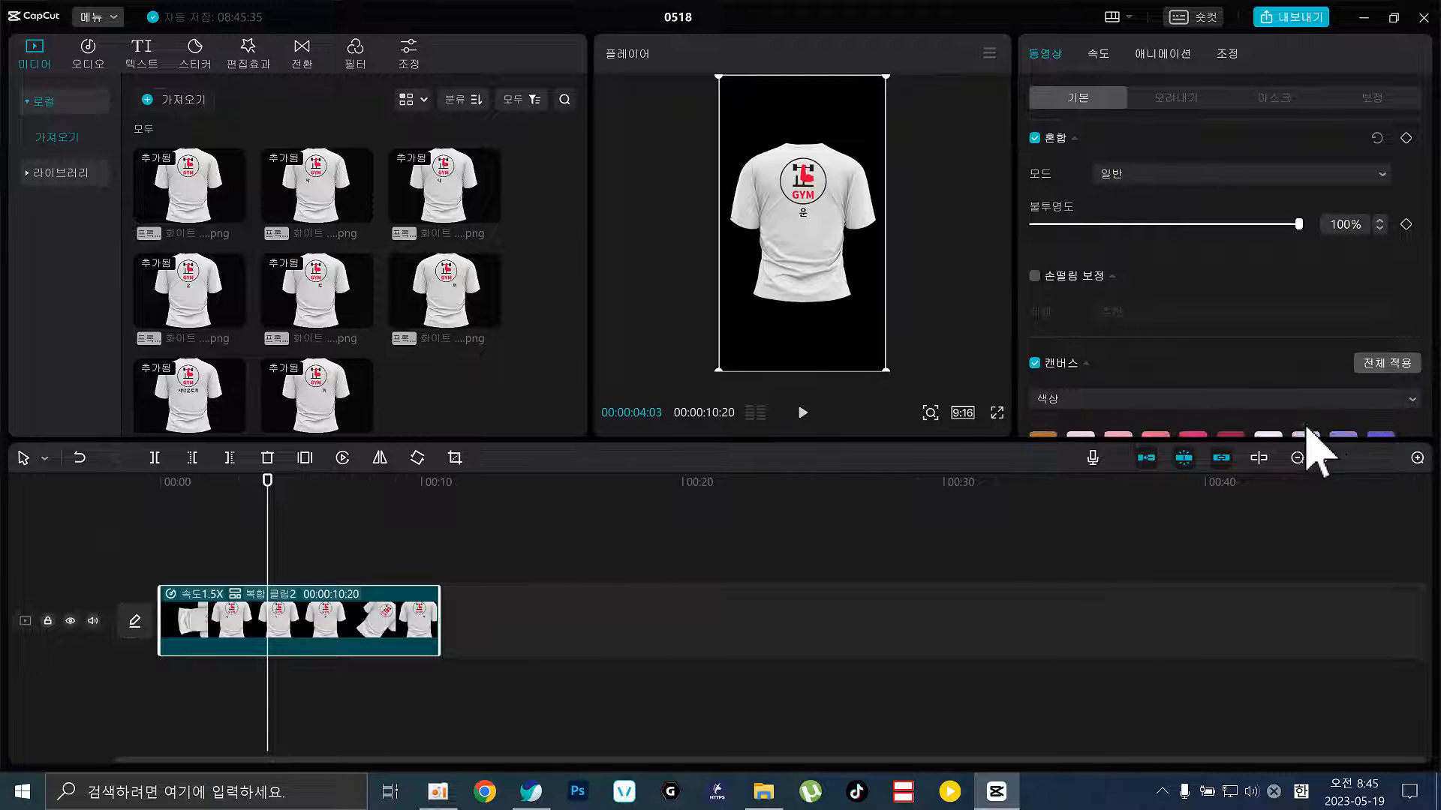
scroll(1340, 349, "down", 2)
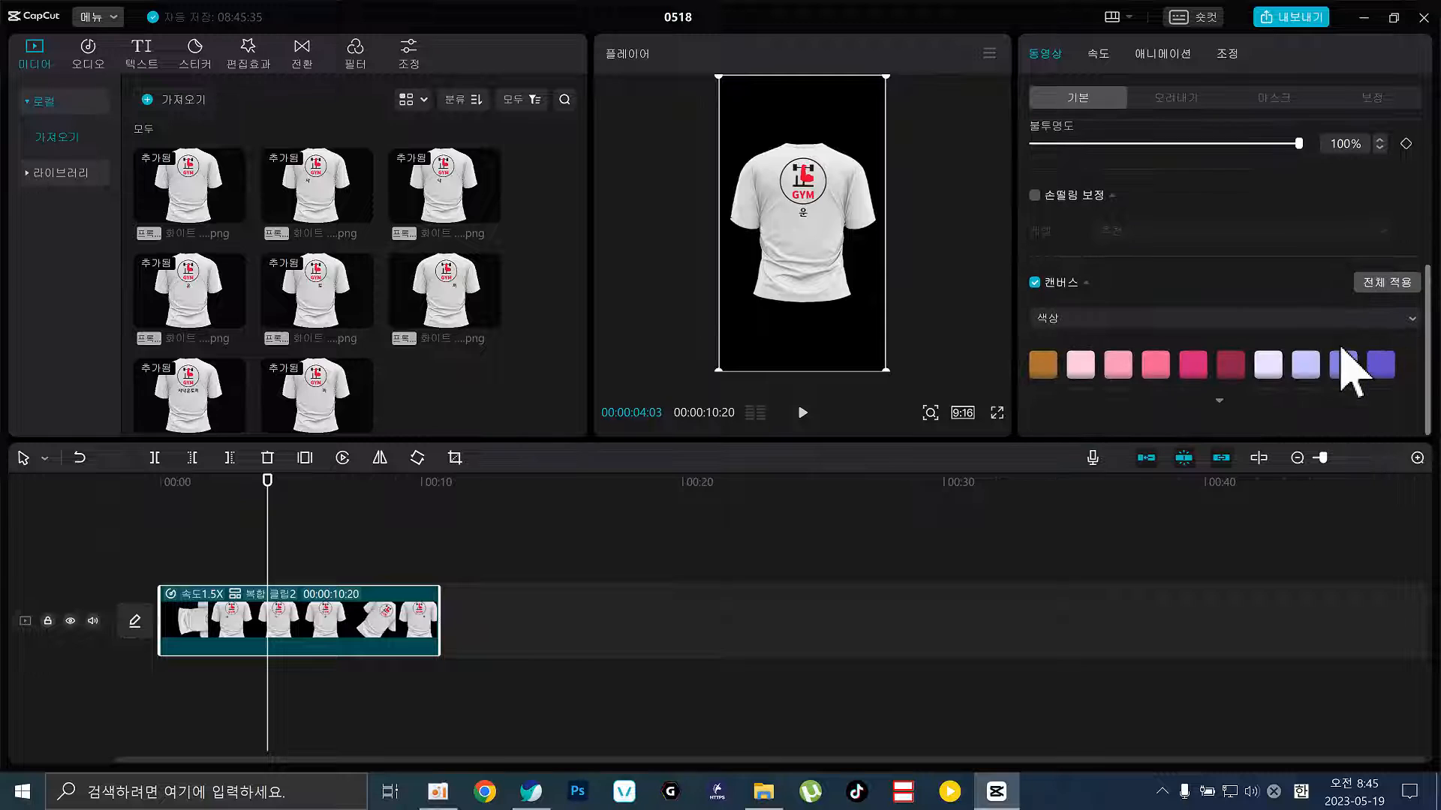
left_click(1266, 359)
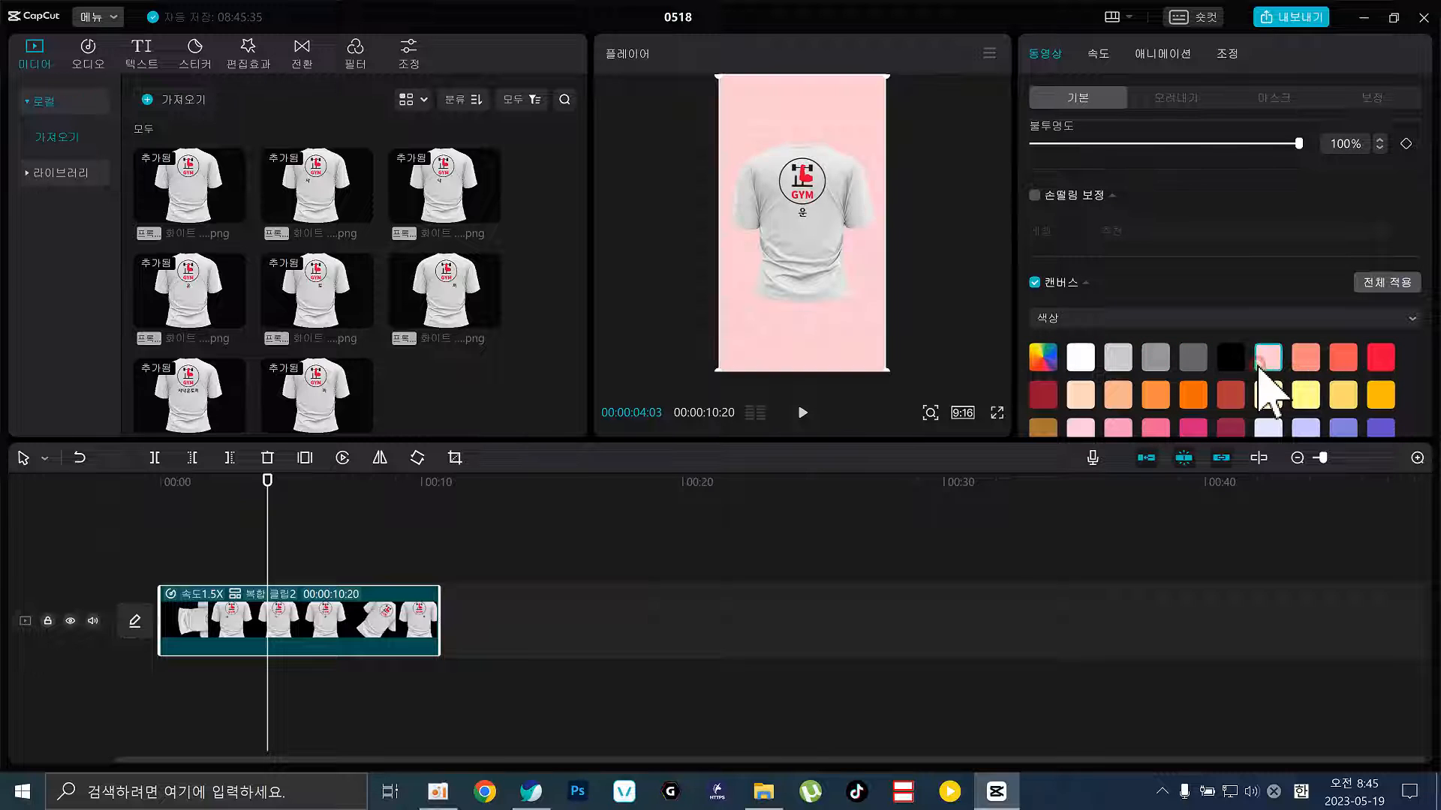
left_click(1309, 358)
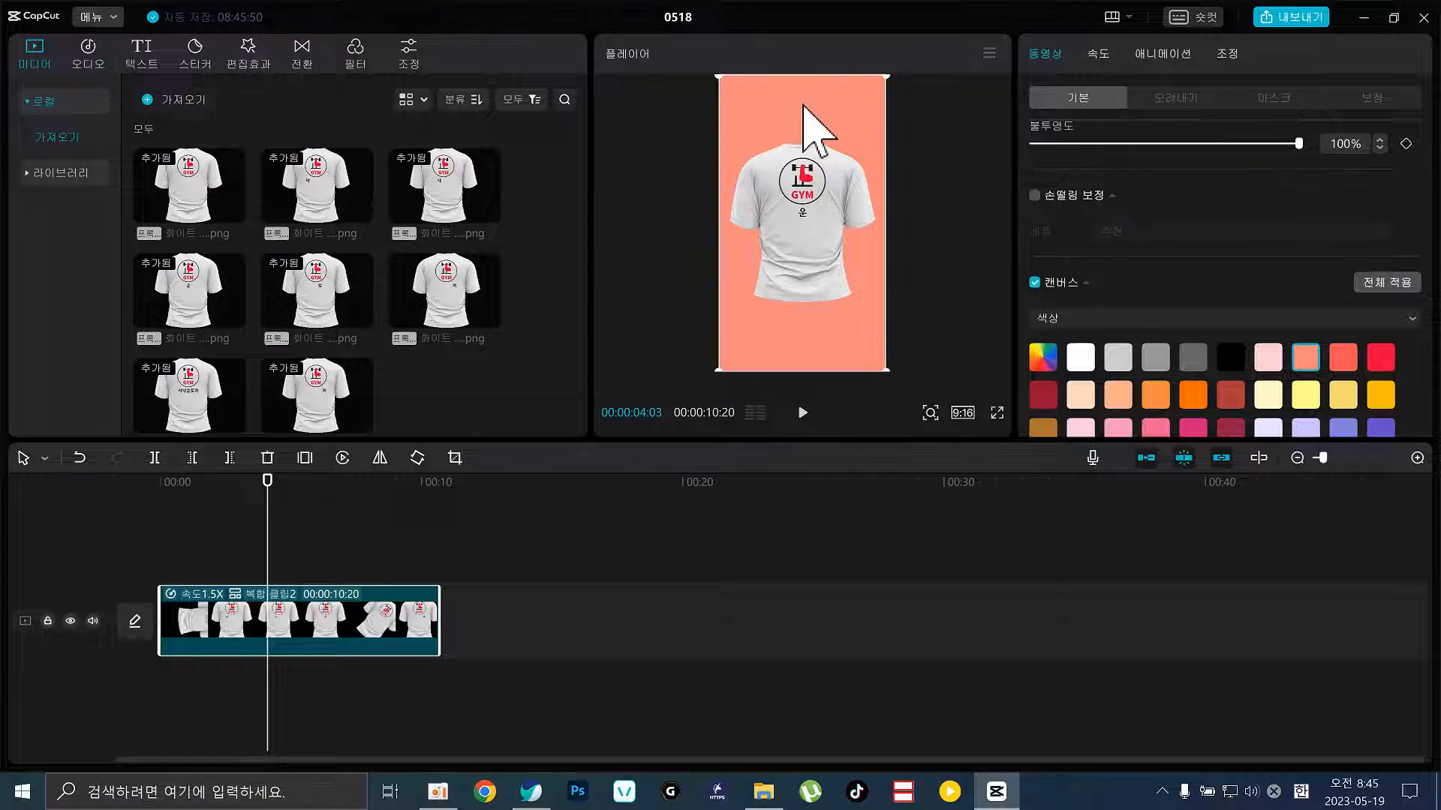
left_click(1347, 360)
left_click(1192, 395)
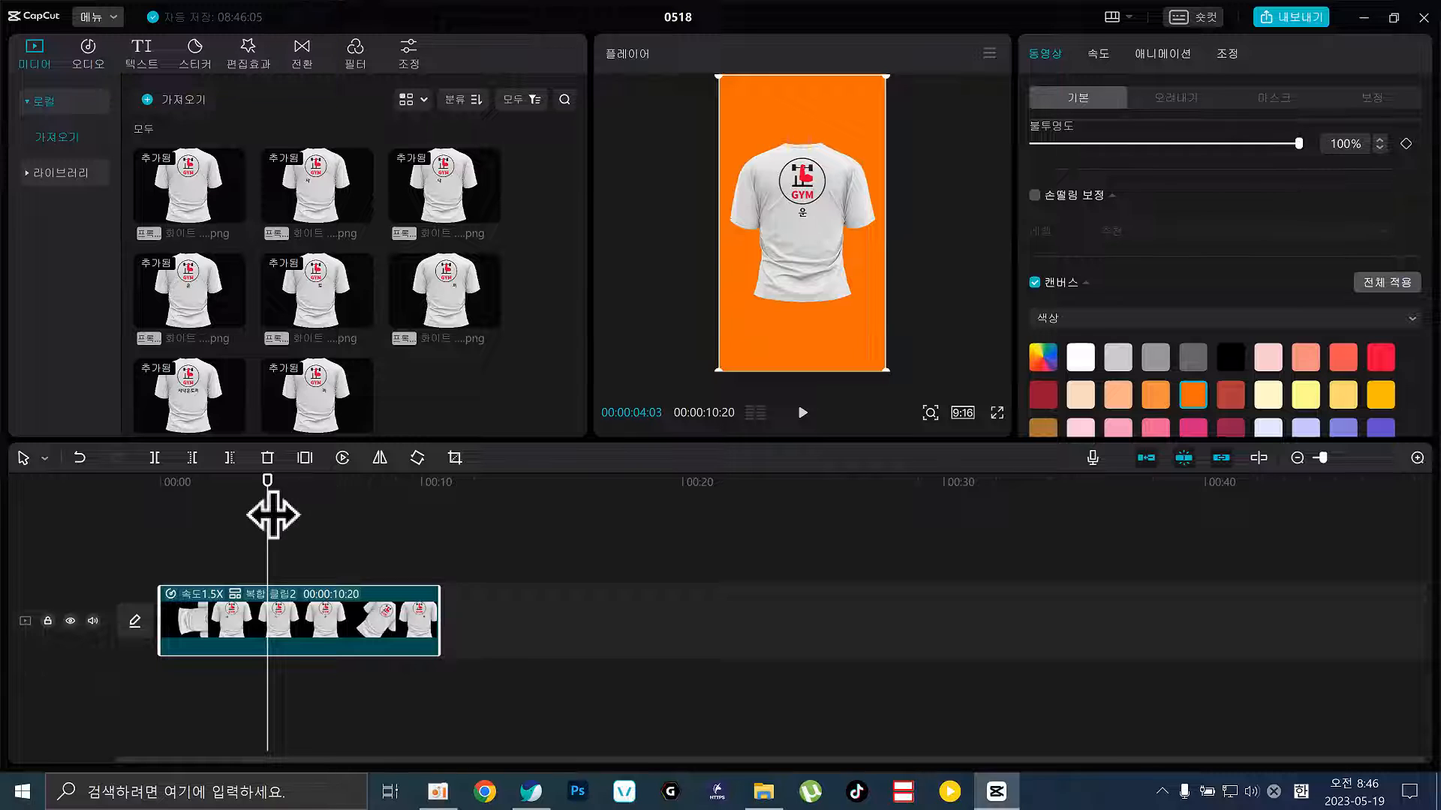
left_click_drag(273, 514, 351, 493)
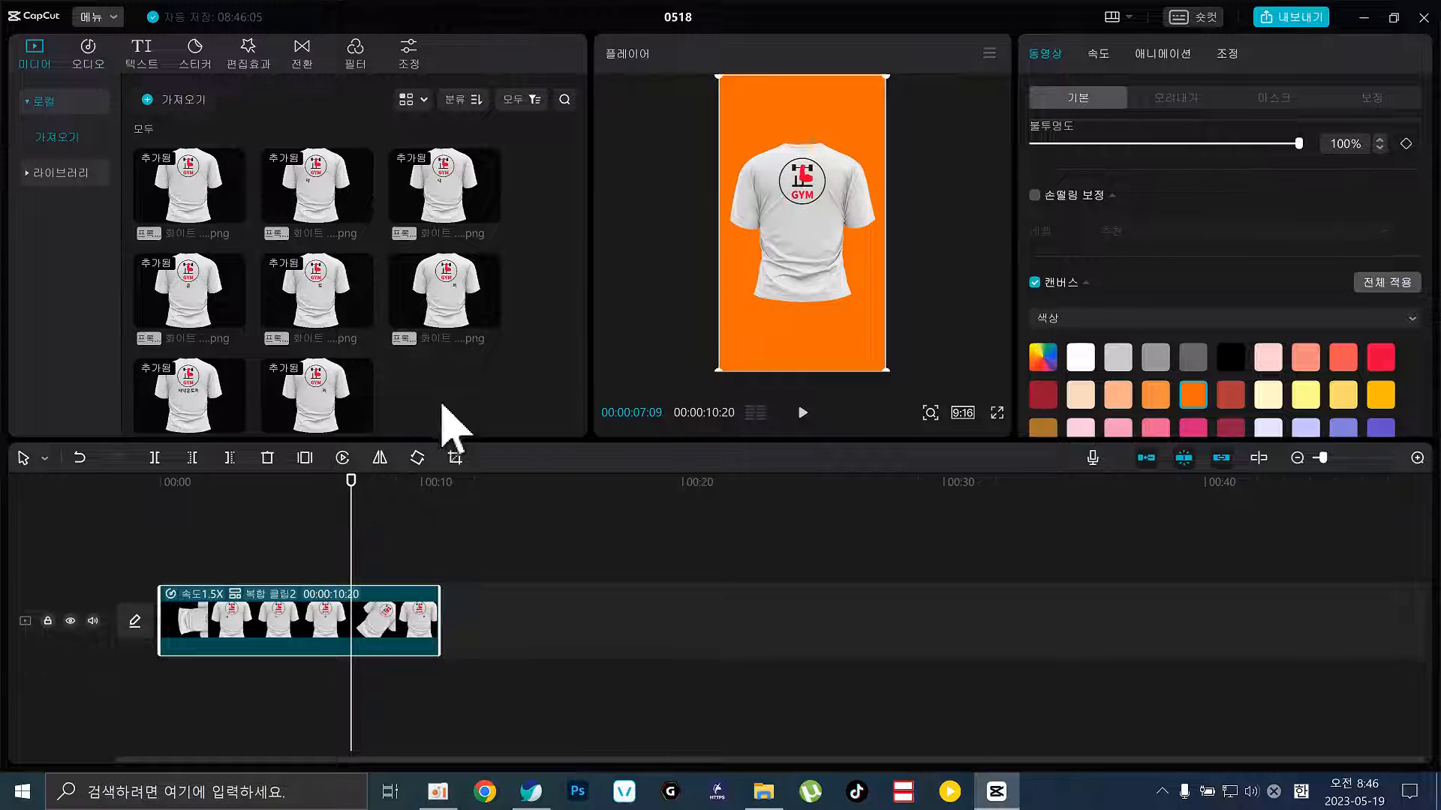
Keyframe 확대 at 100% at the start, 114% just before one second, and 101% just after
left_click(460, 685)
left_click(335, 637)
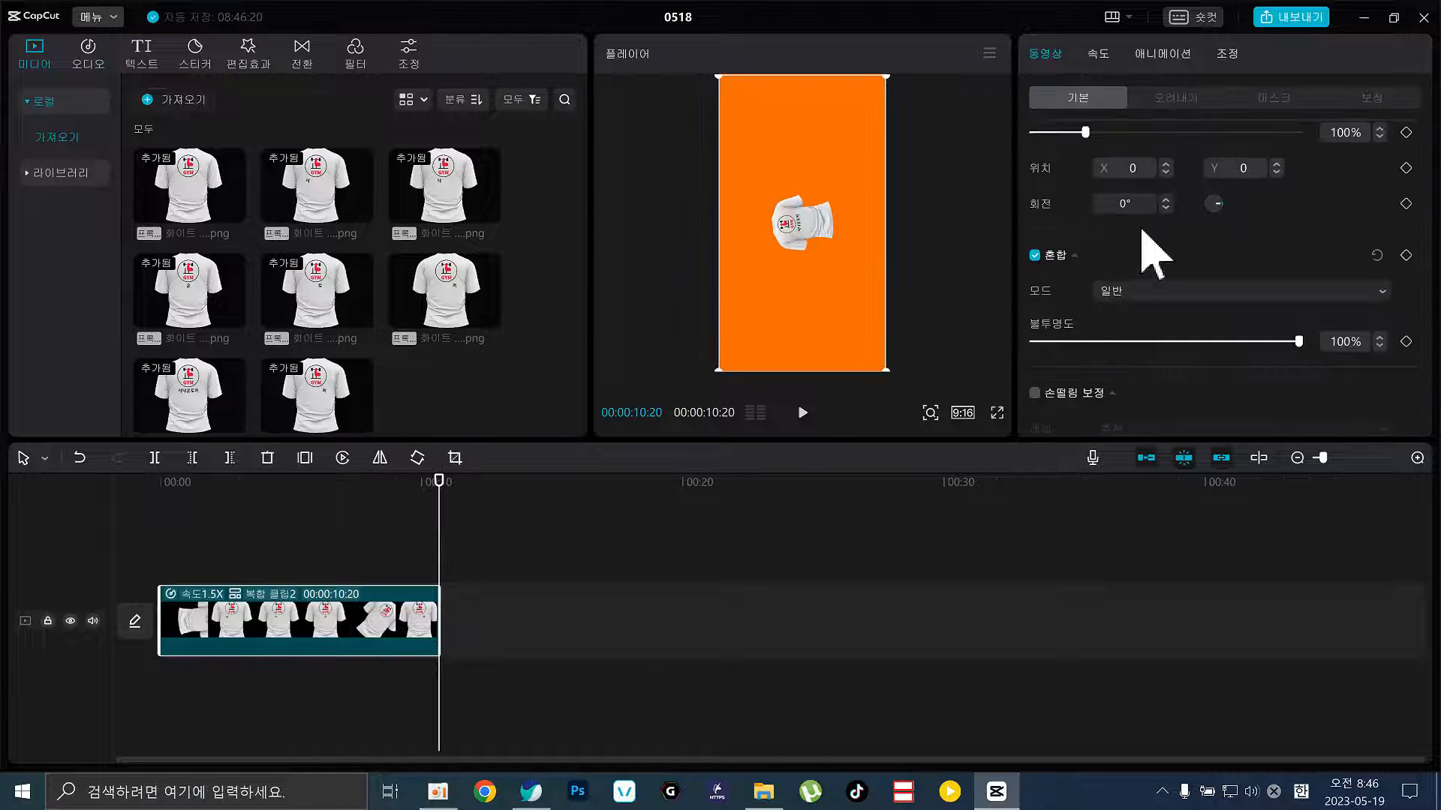
scroll(1328, 217, "up", 1)
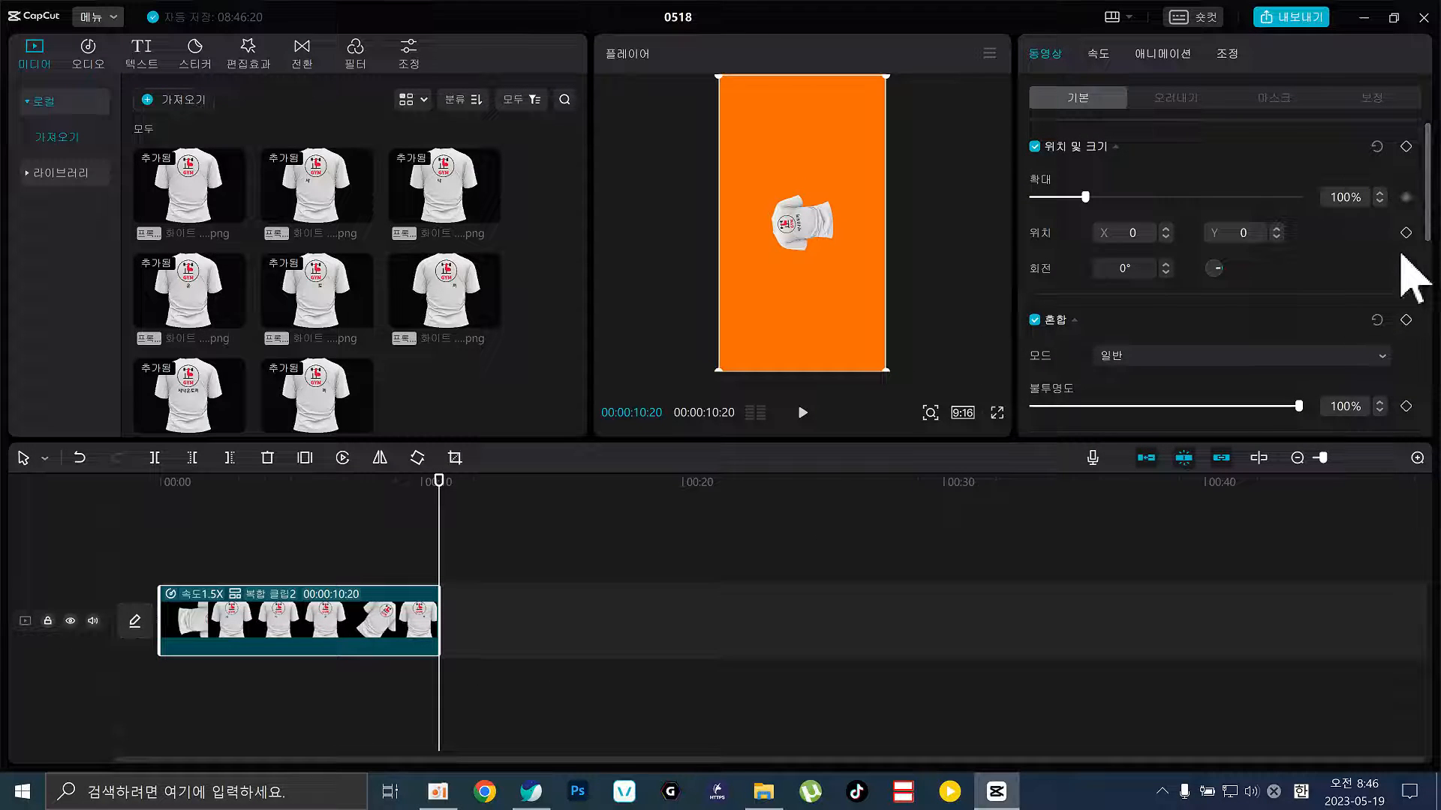
left_click_drag(238, 484, 104, 491)
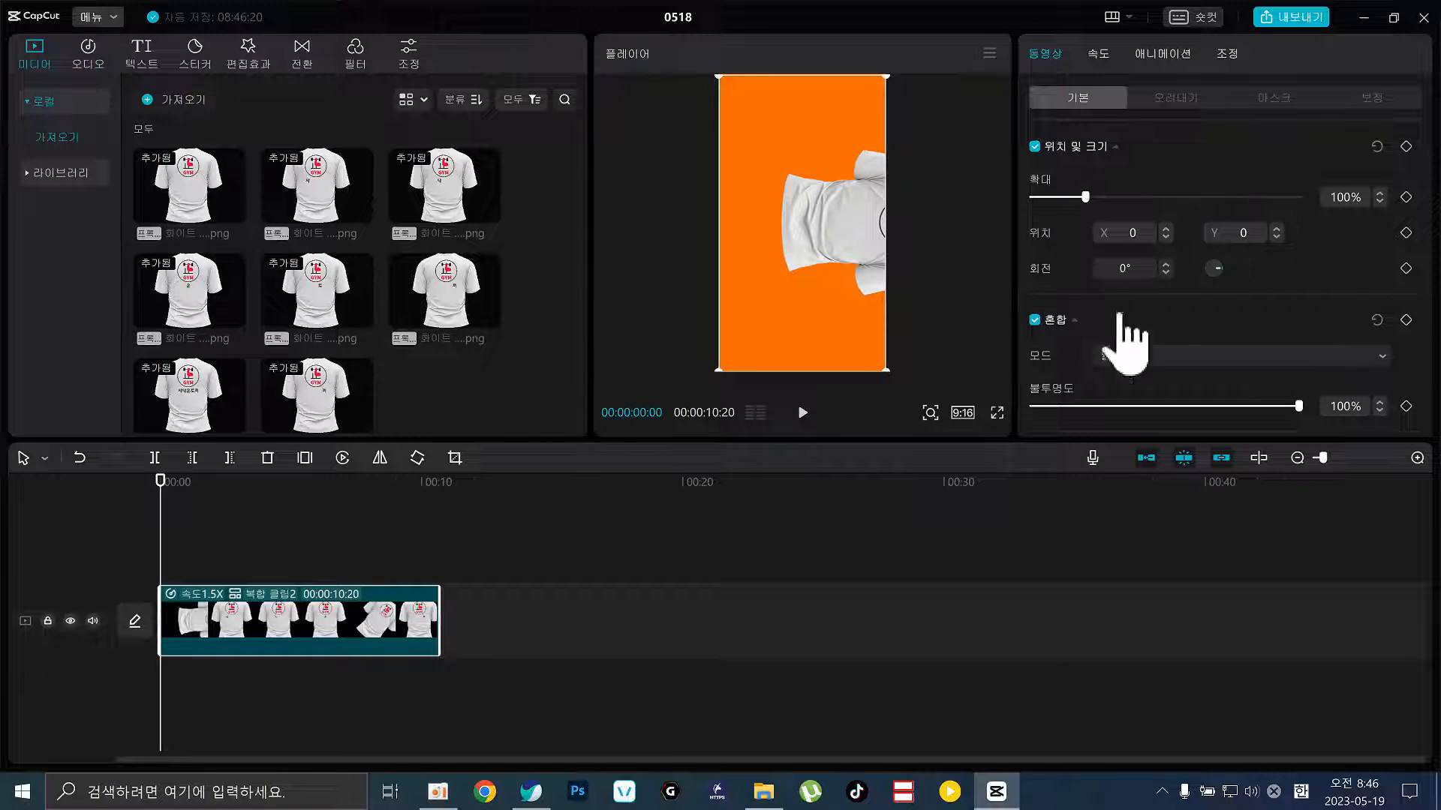
left_click(1405, 198)
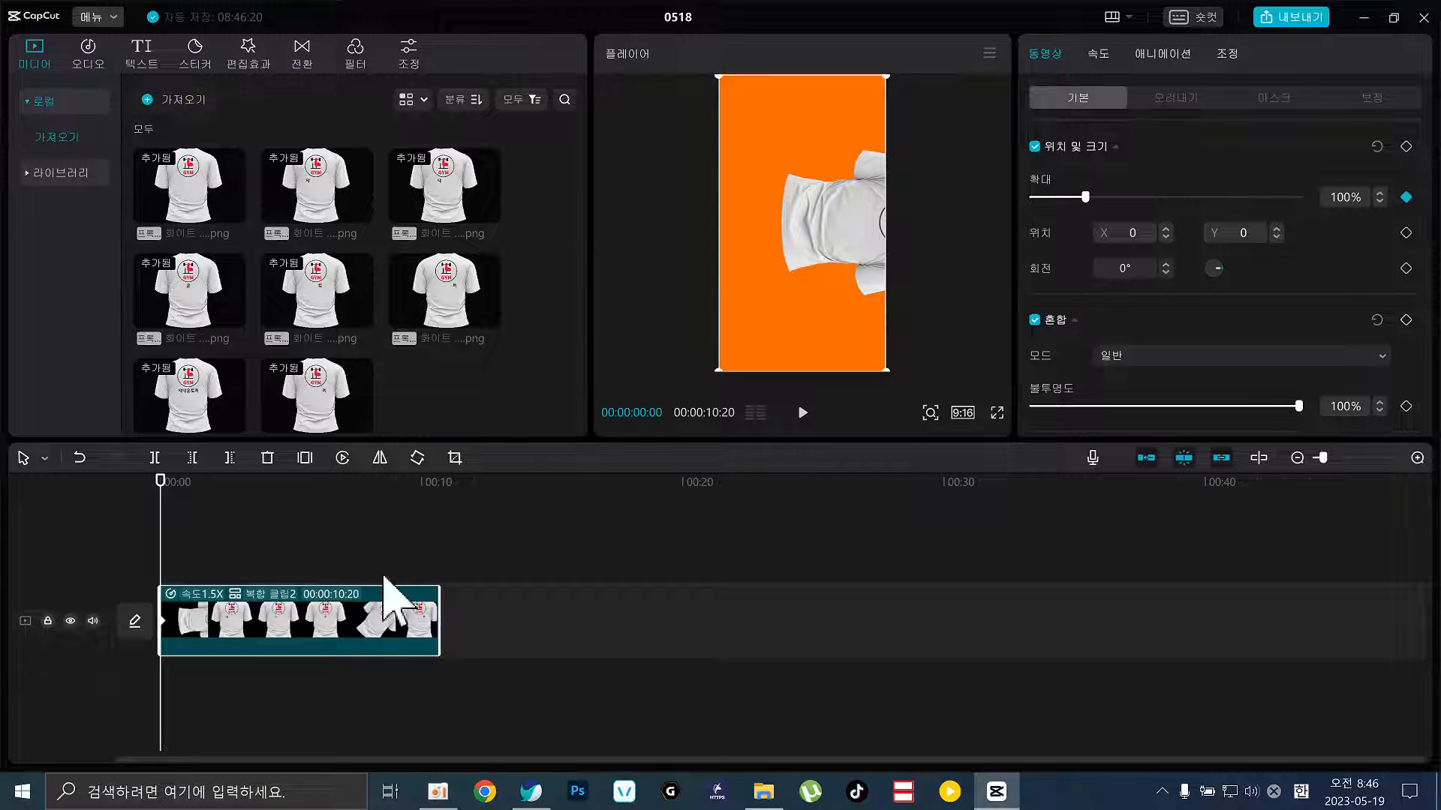
left_click_drag(159, 495, 175, 508)
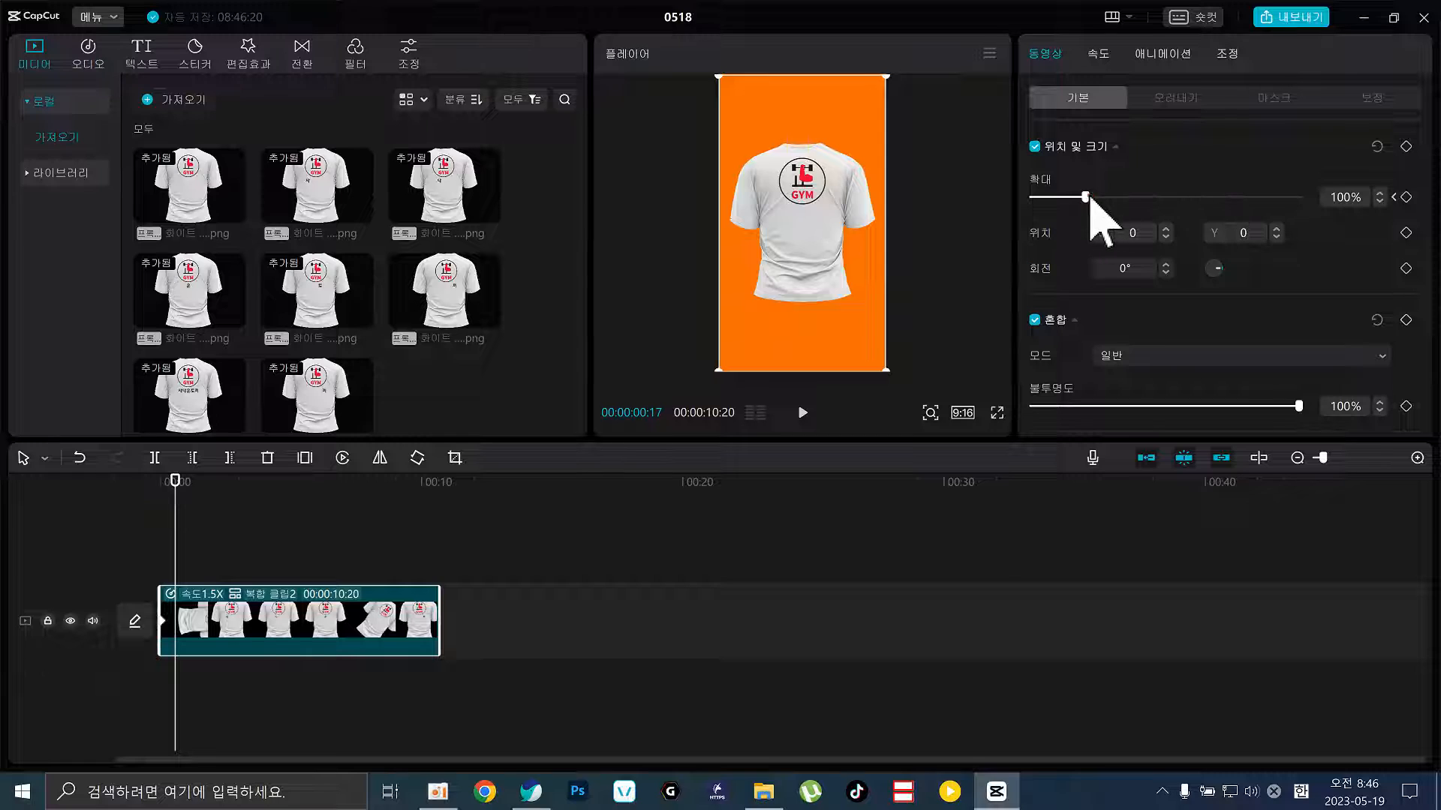
left_click_drag(1086, 197, 1093, 197)
left_click(192, 518)
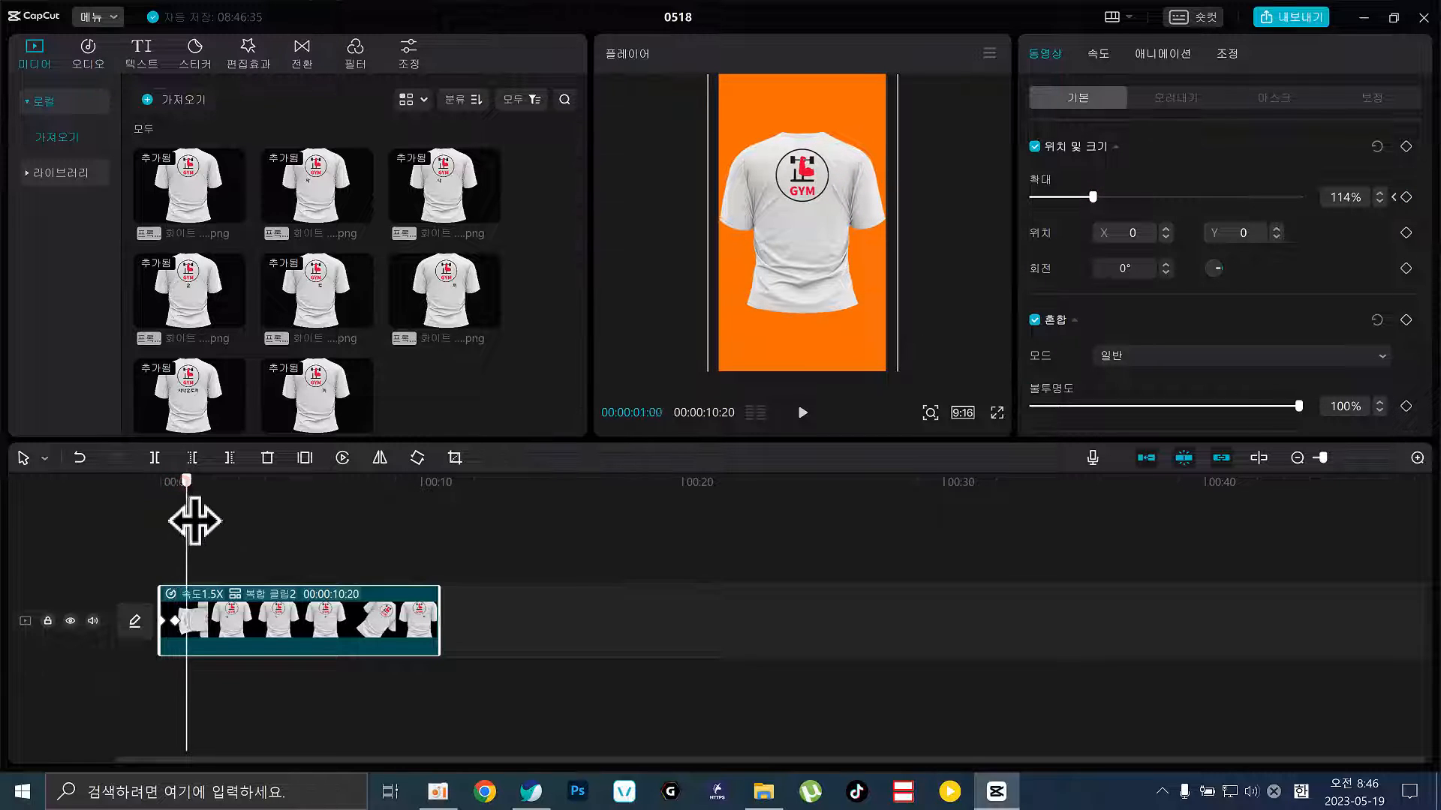
left_click_drag(195, 521, 193, 521)
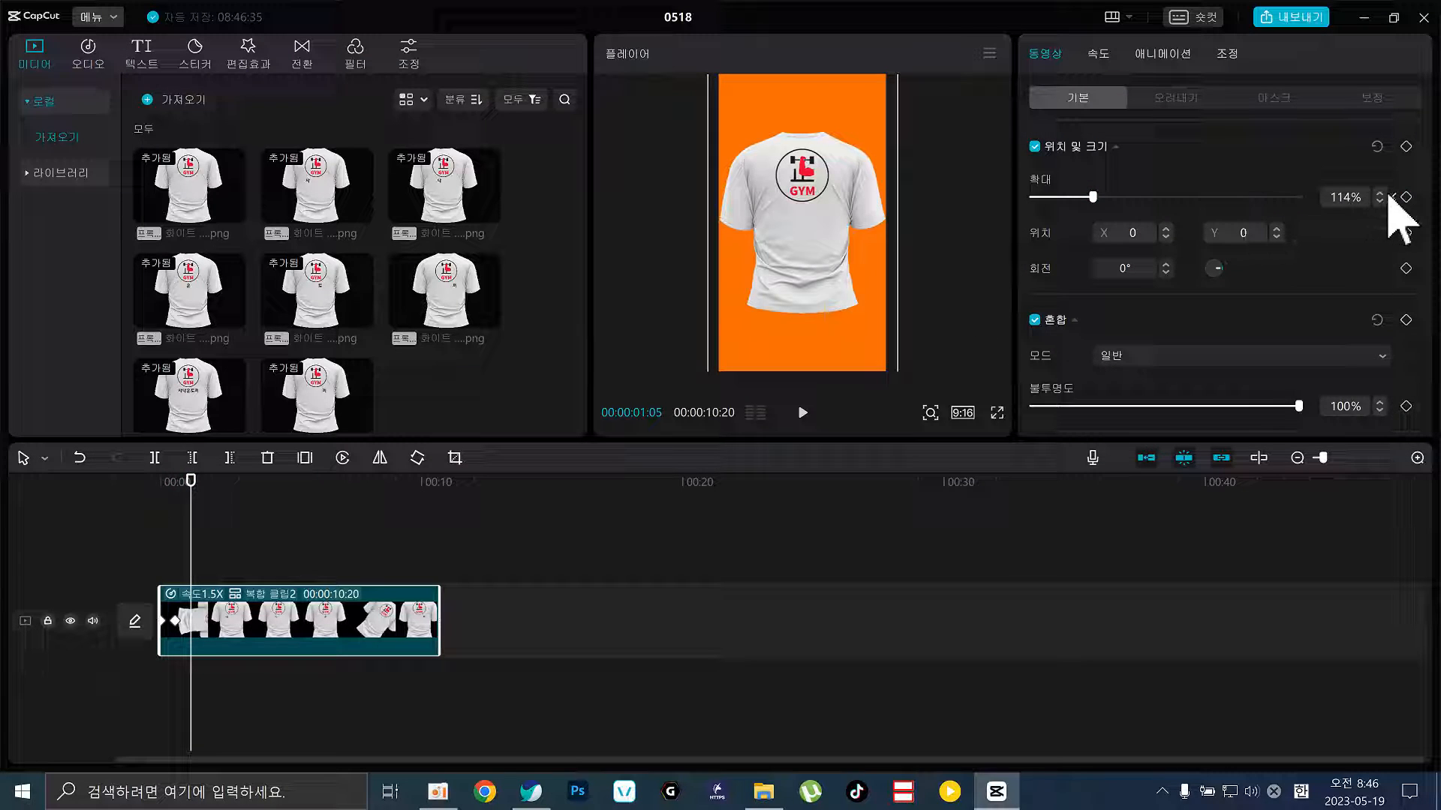
left_click_drag(1080, 199, 1086, 197)
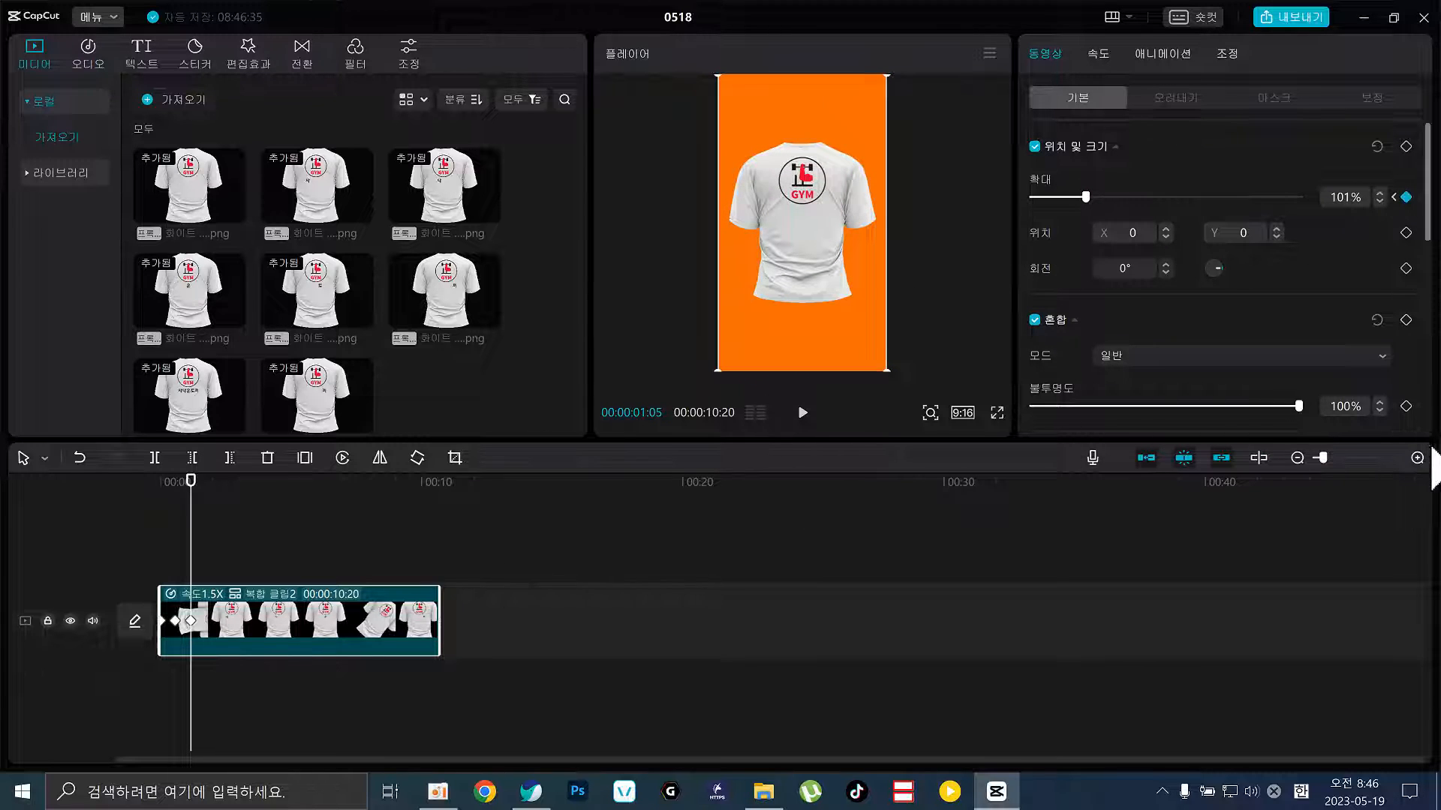
left_click(1417, 458)
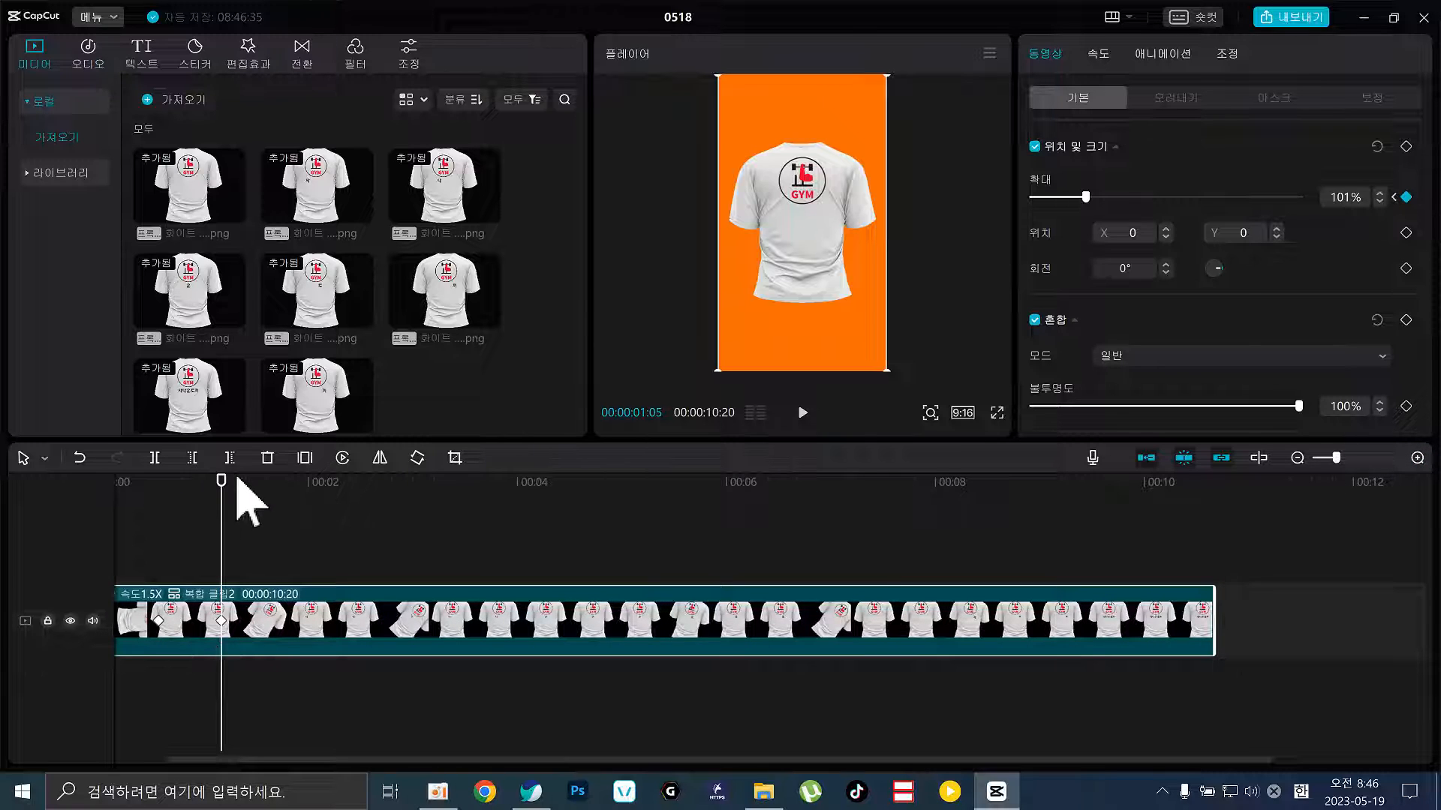
Delete the extra 101% scale keyframe and select the 114% keyframe pair to copy
key("Home")
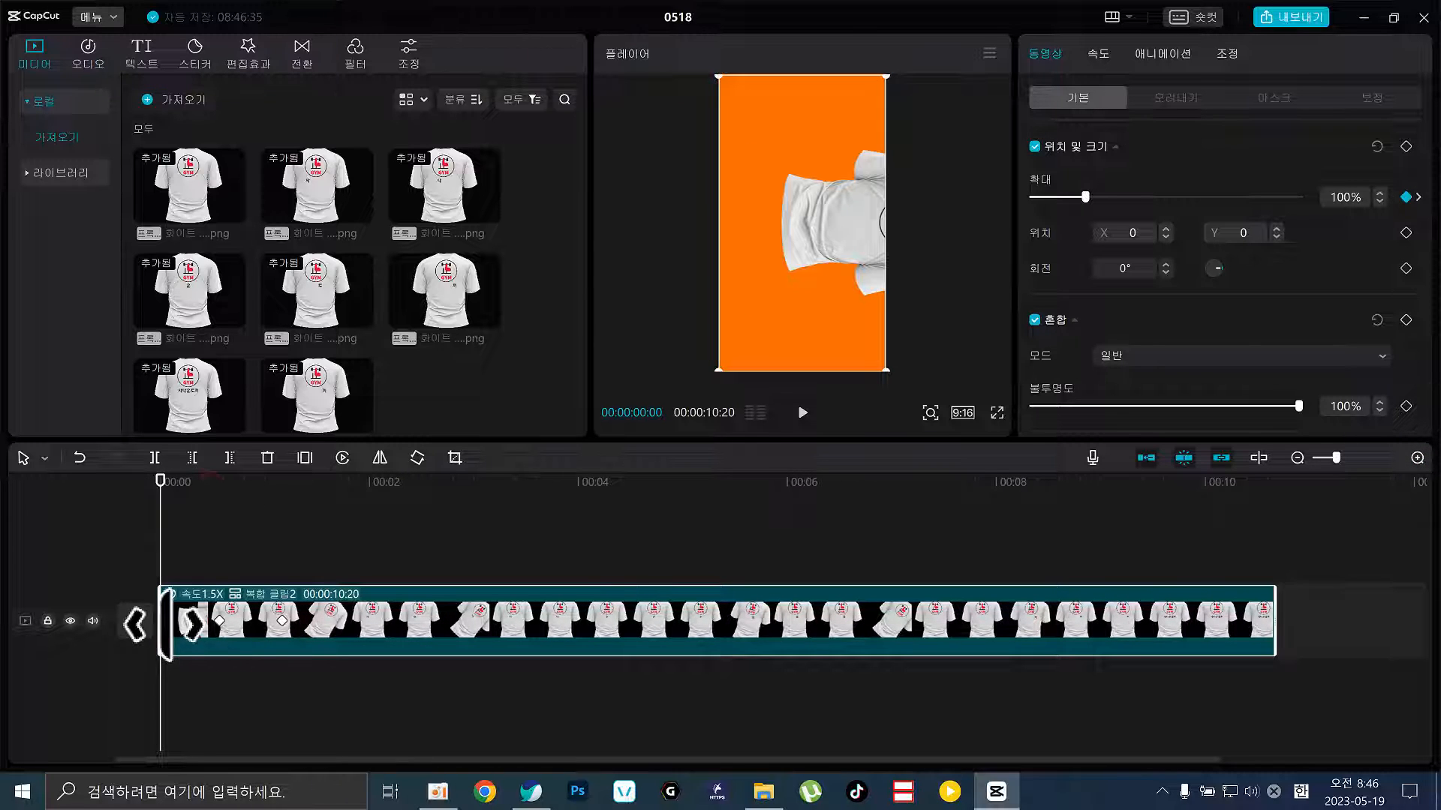
left_click(219, 621)
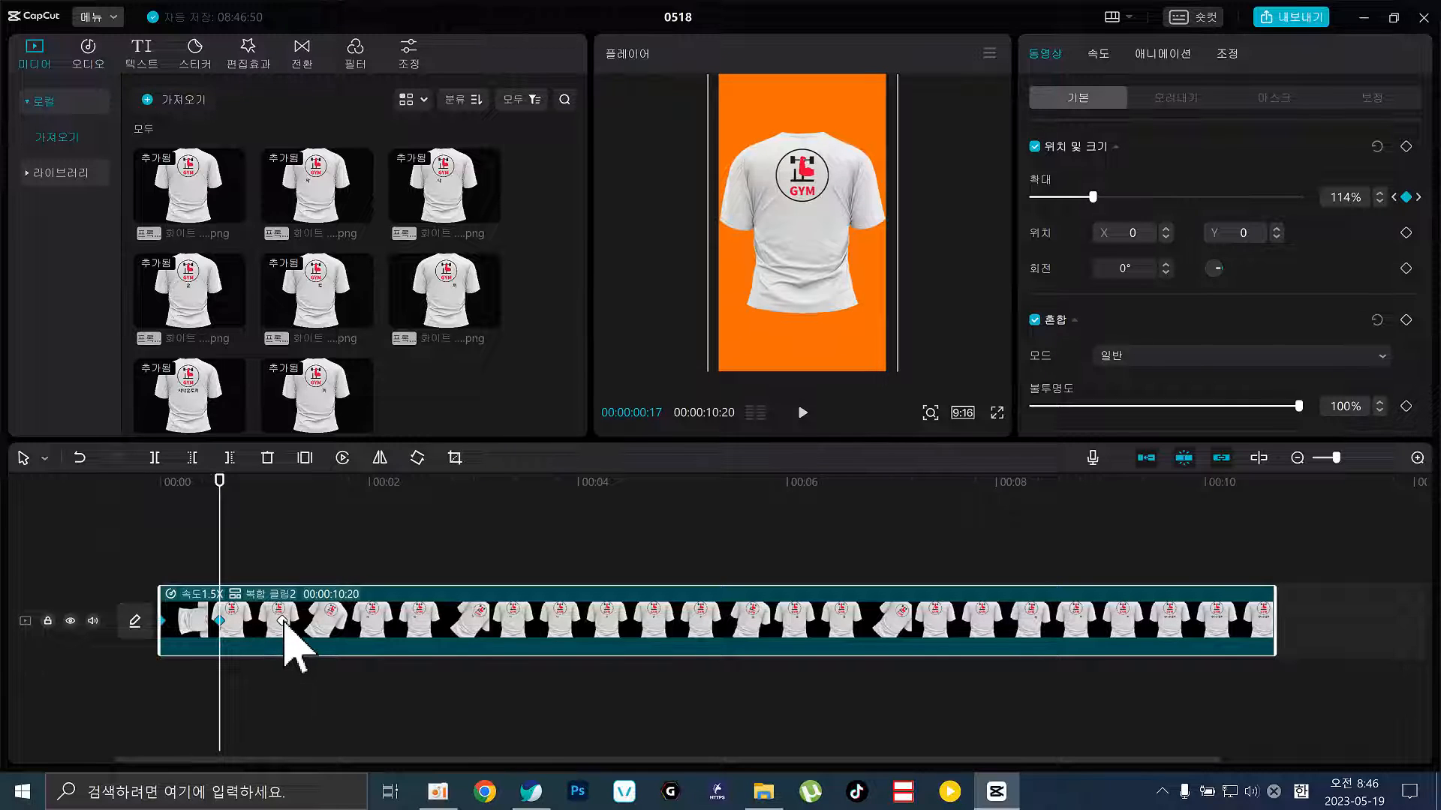
left_click(282, 622)
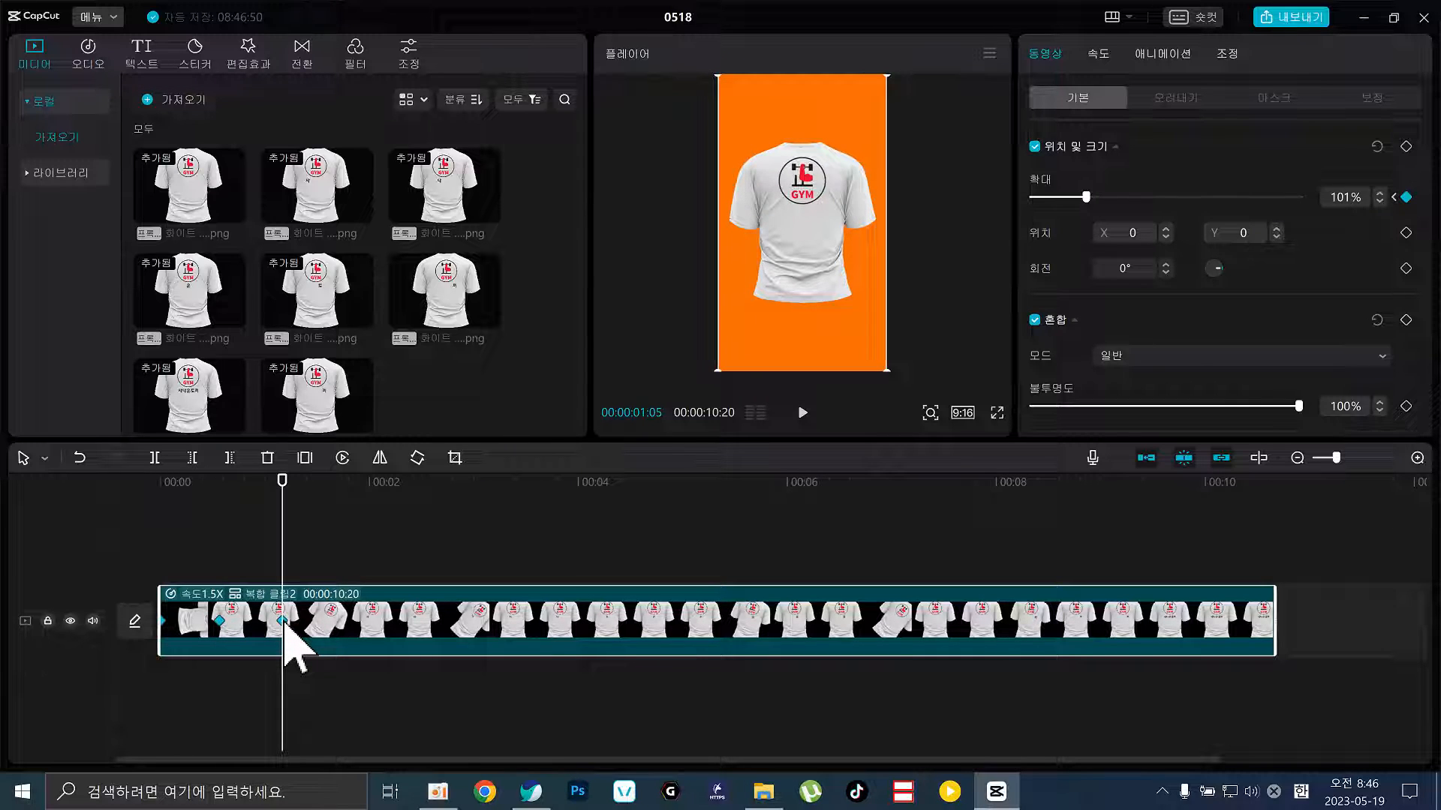
left_click(328, 525)
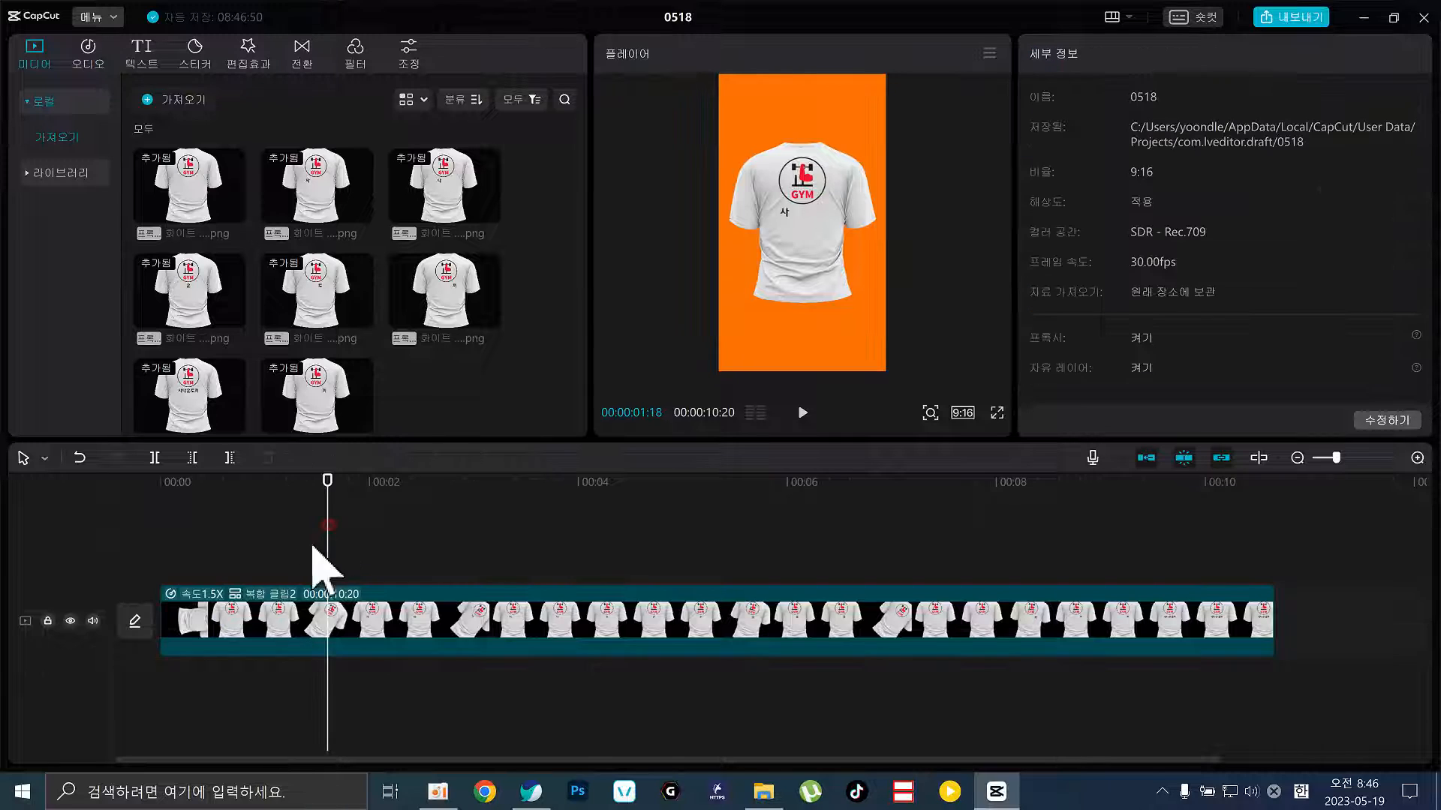
left_click(249, 609)
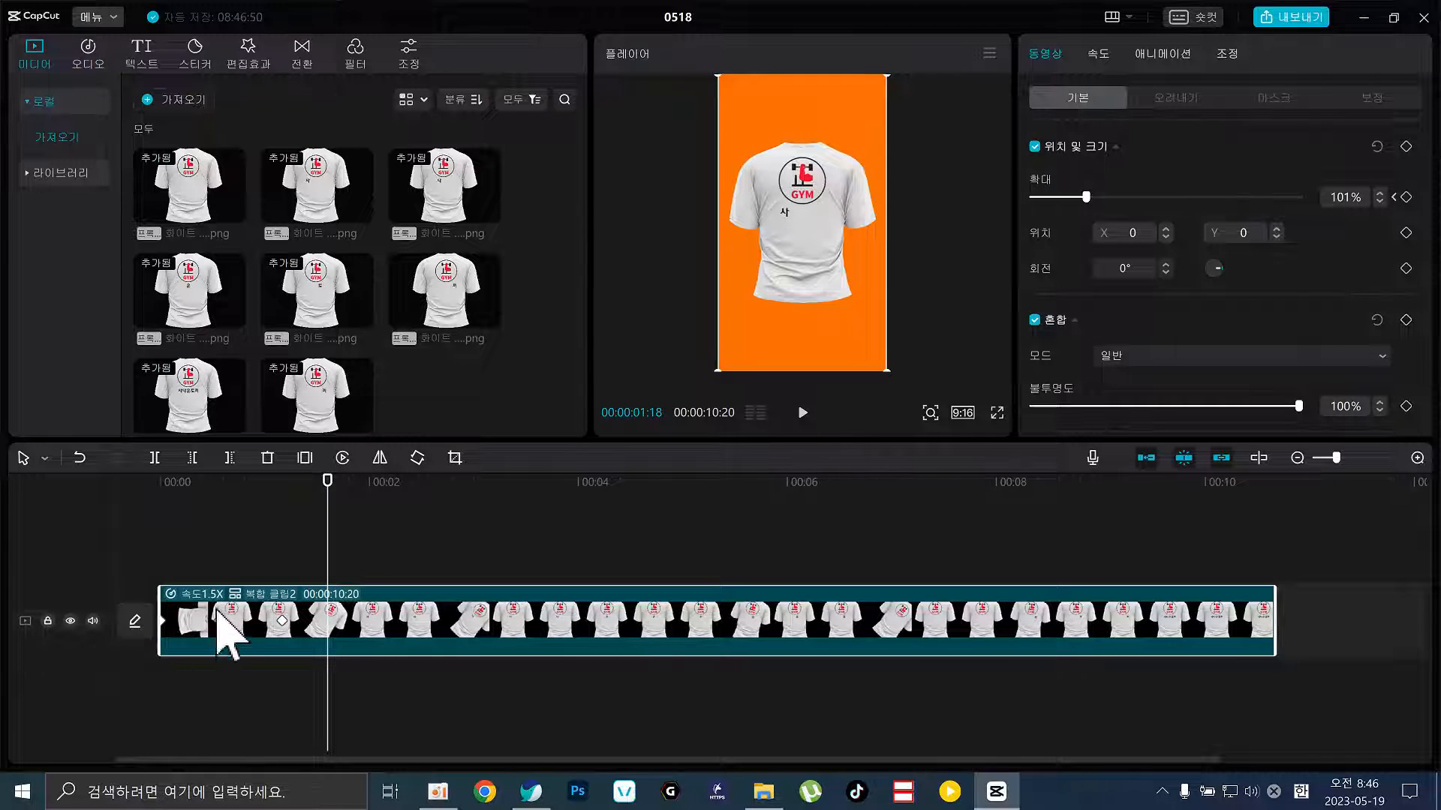
left_click(283, 621)
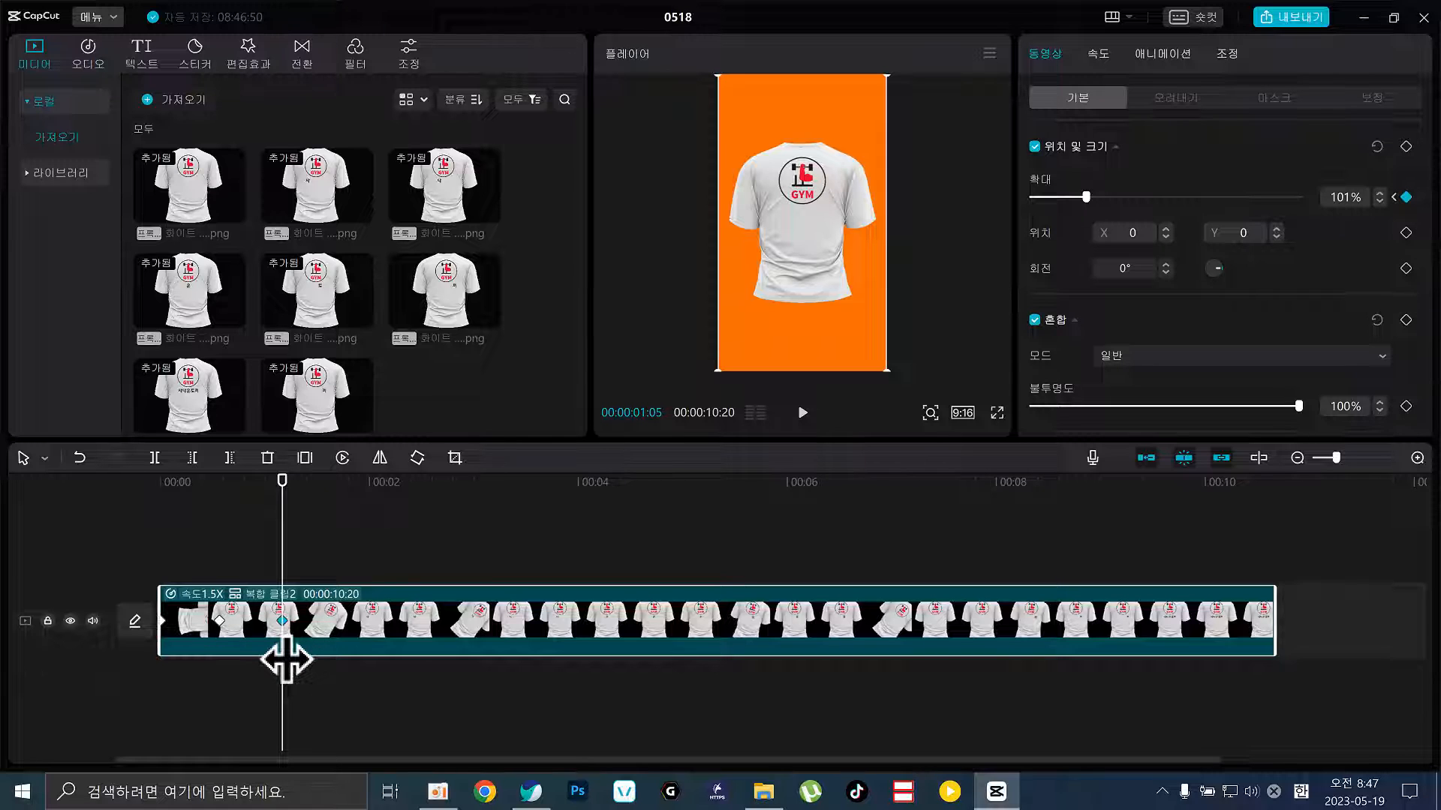
key("Delete")
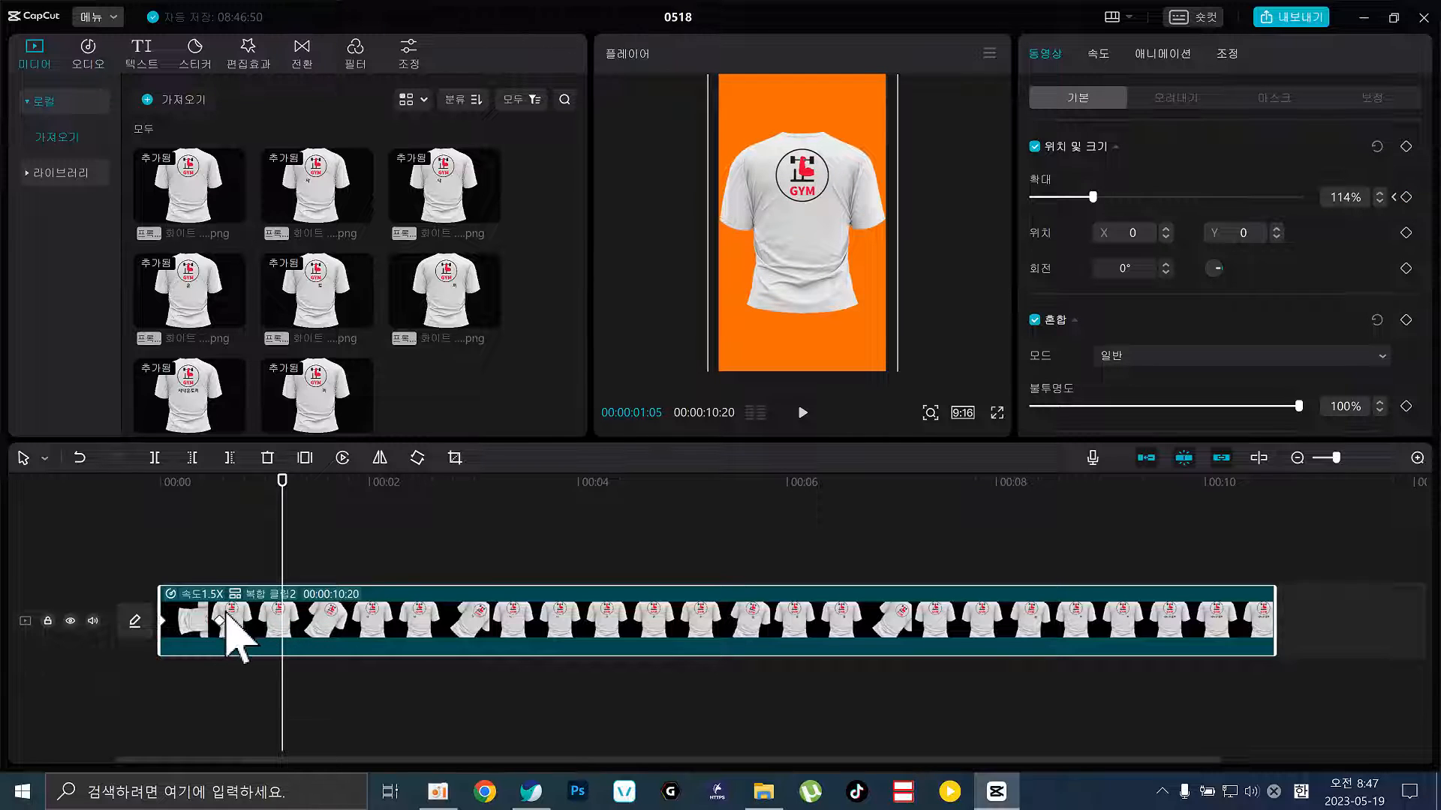
left_click(219, 620)
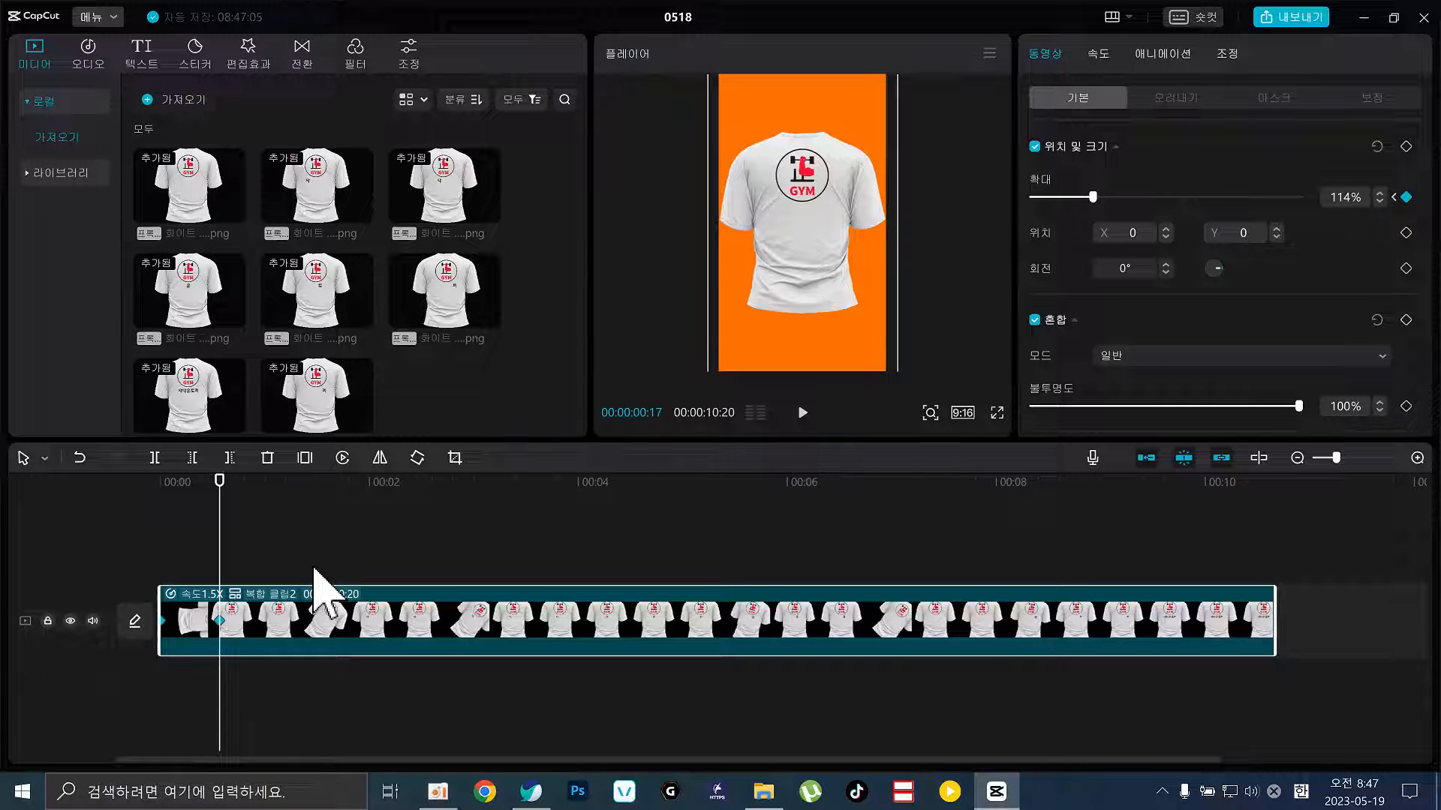
Paste the 114%/100% zoom keyframe pair at the first two points along the clip
left_click(262, 501)
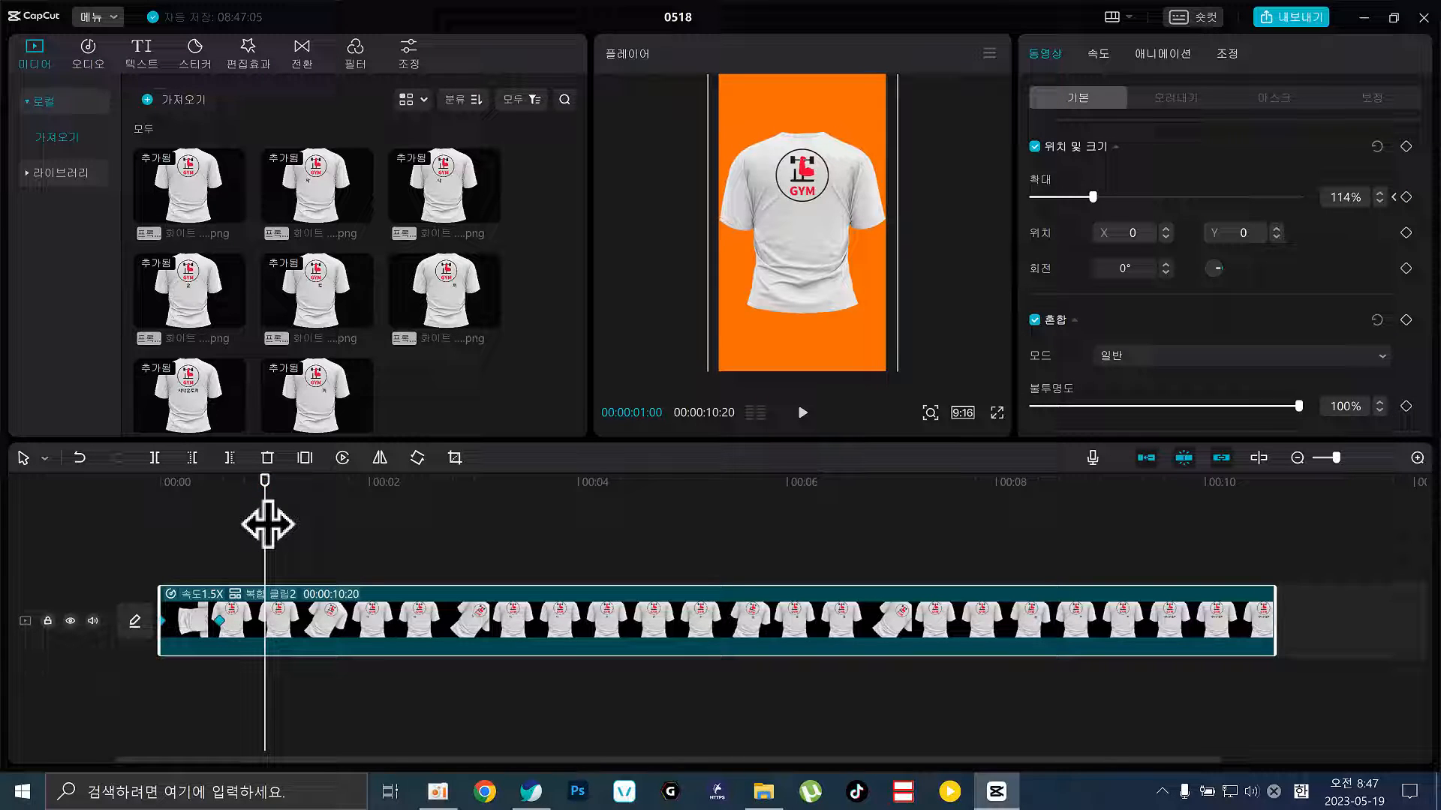
key("ctrl+v")
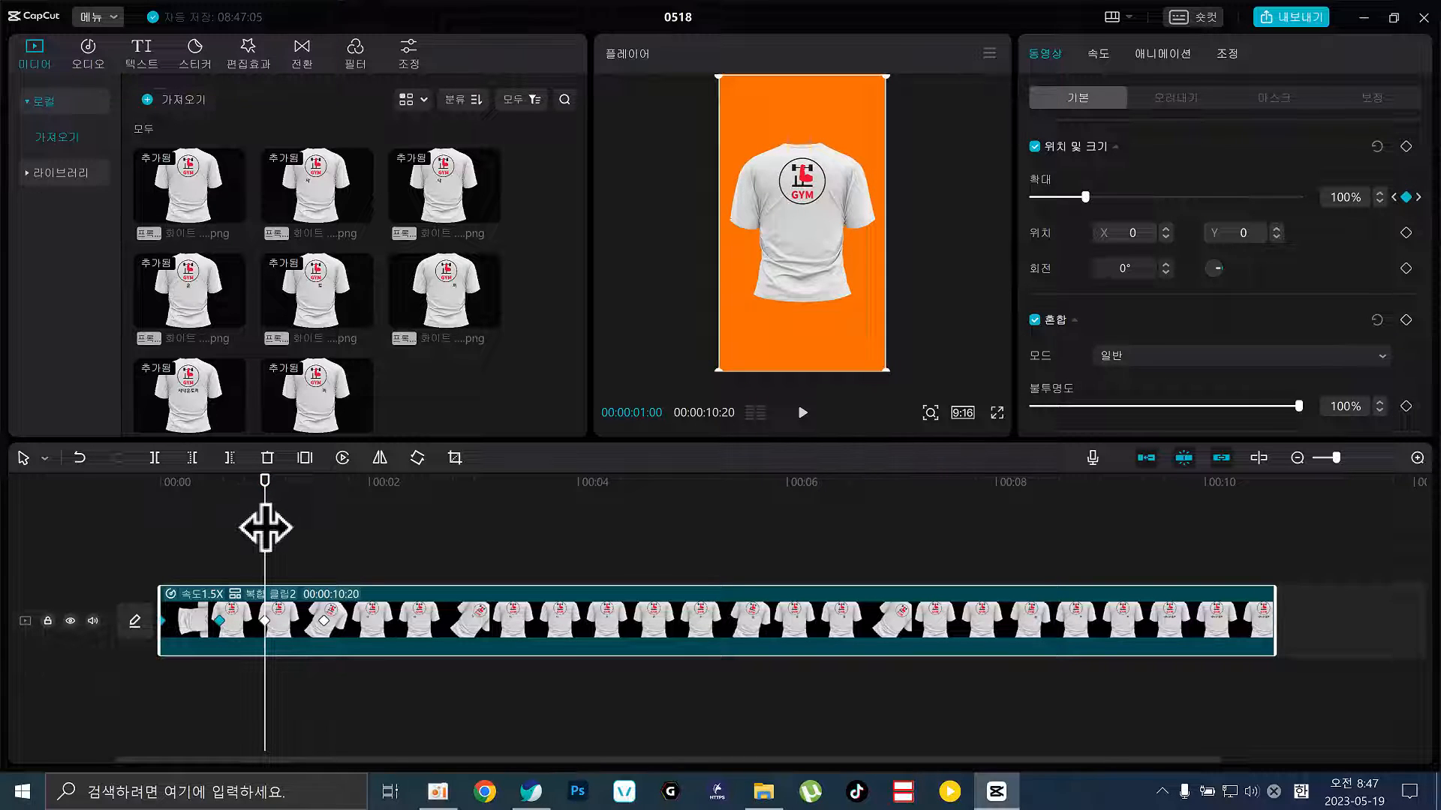
left_click_drag(321, 516, 365, 519)
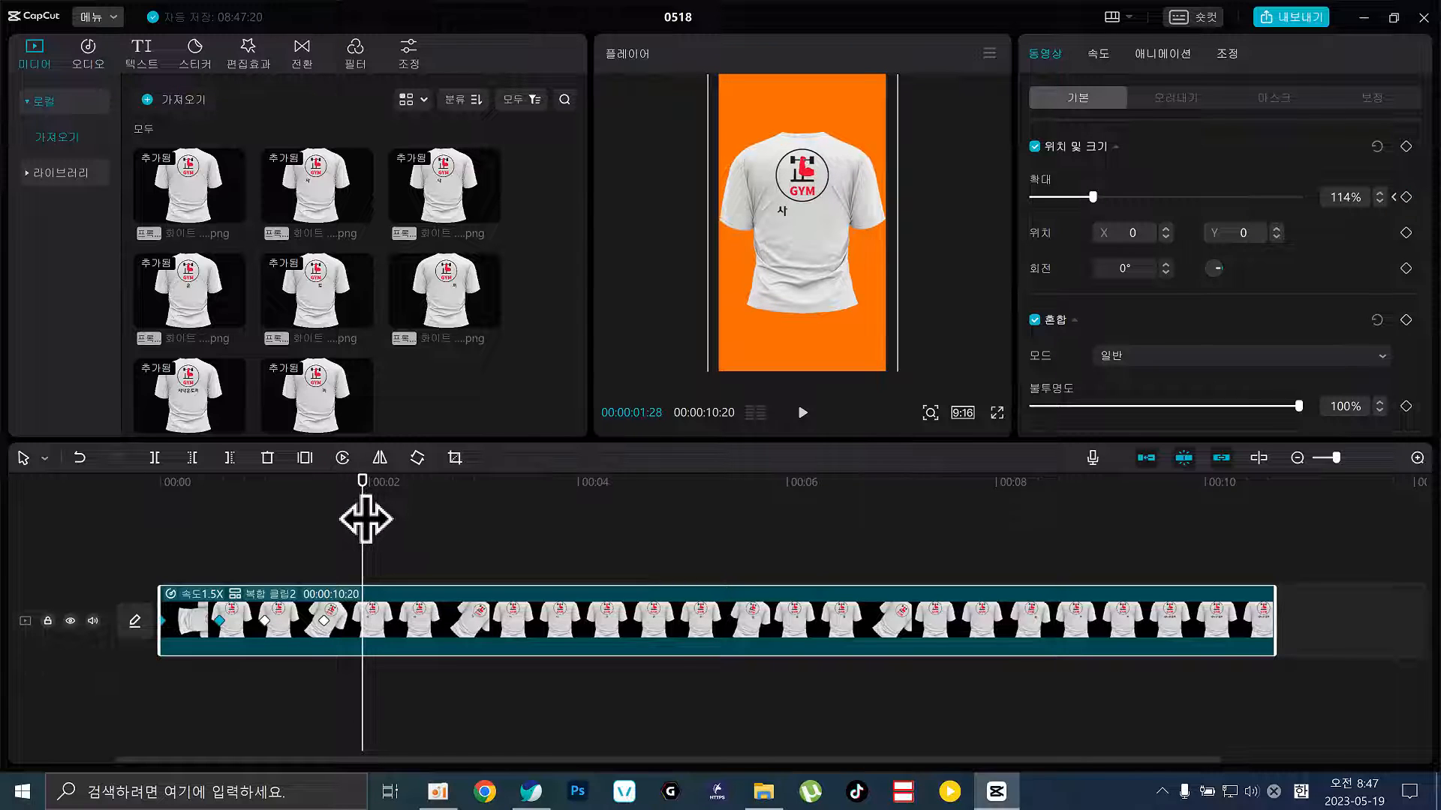
left_click_drag(463, 518, 565, 523)
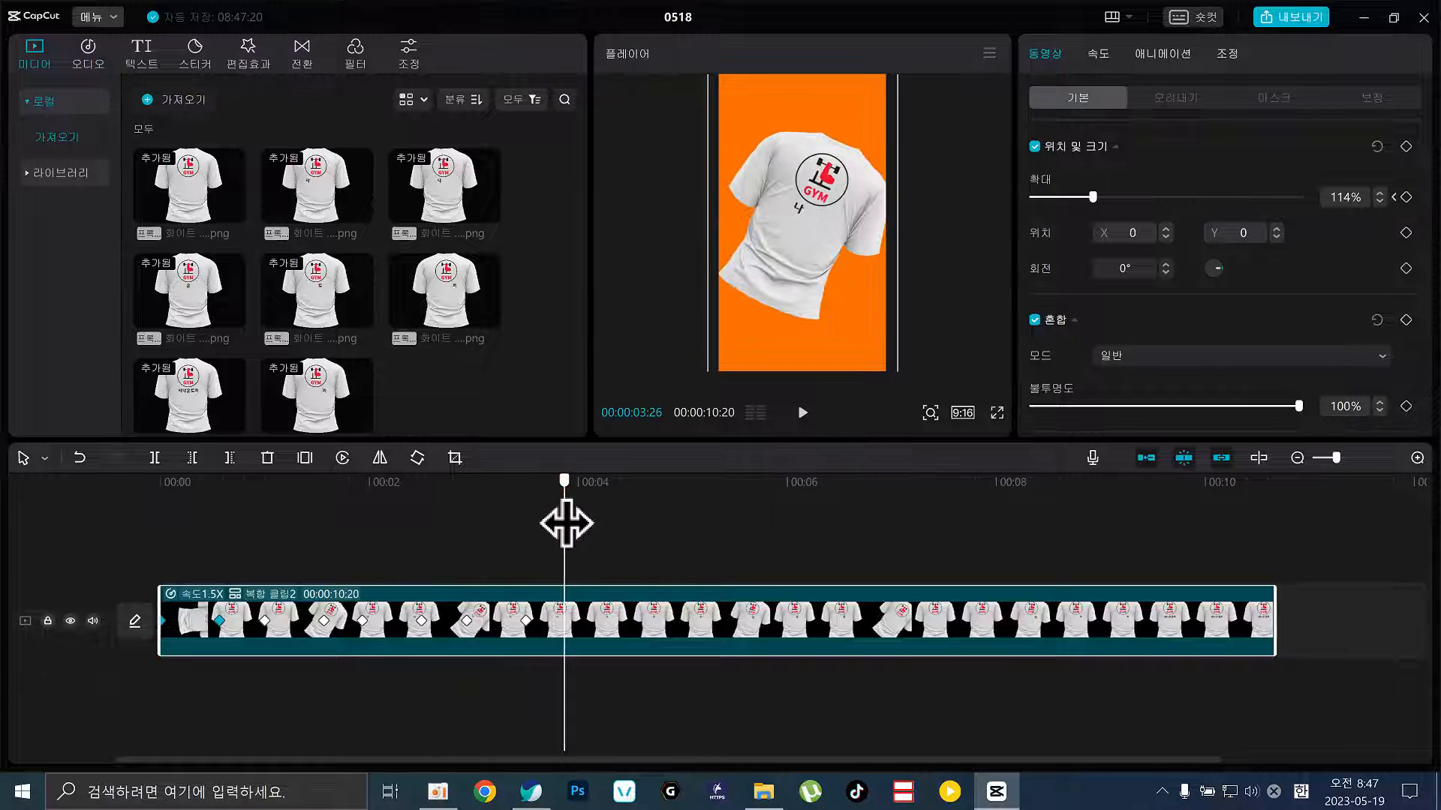
left_click_drag(669, 516, 756, 520)
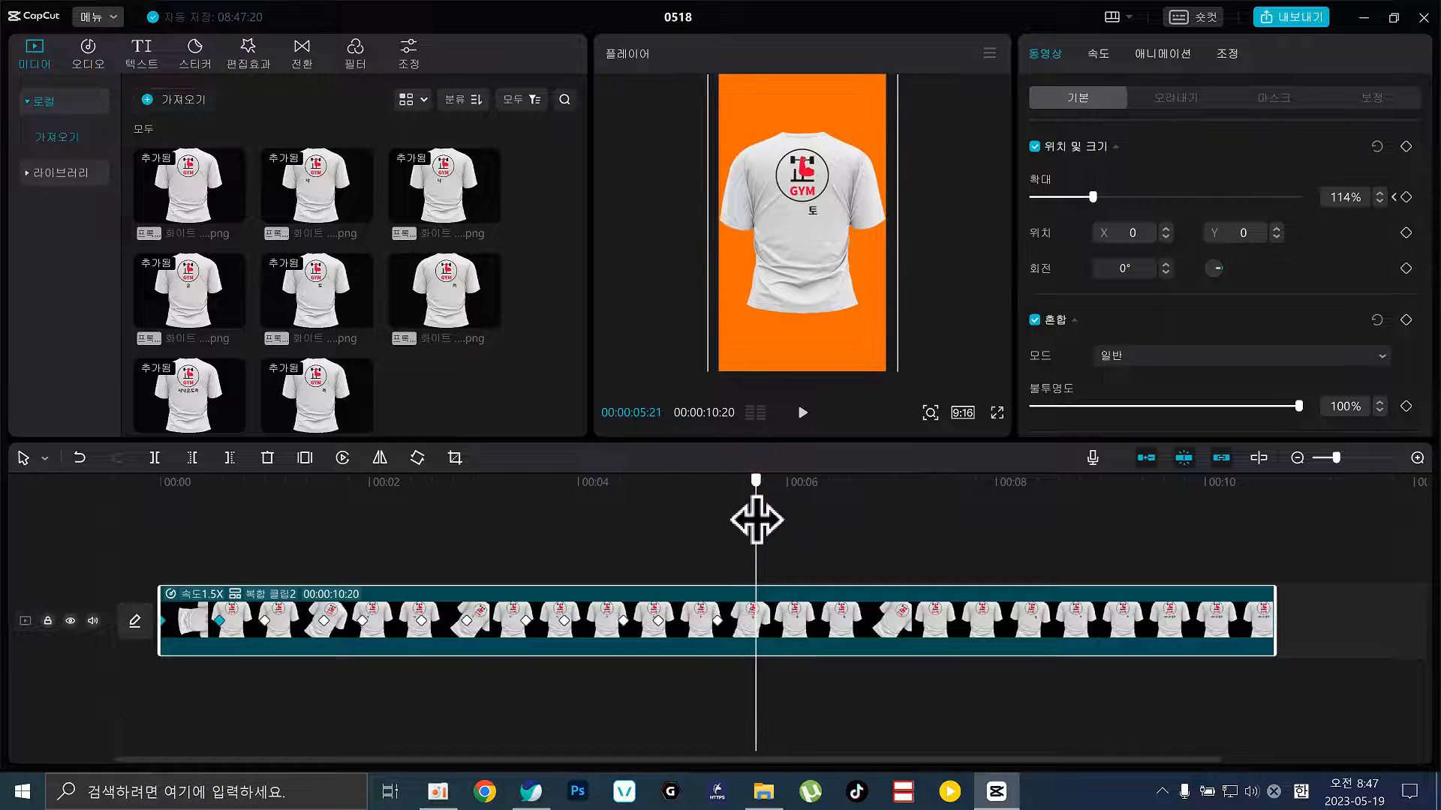
key("ctrl+v")
Paste three more keyframe pairs at about 00:00:07:21, 00:00:08:21 and 00:00:09:19, then return to the start
left_click_drag(864, 519, 864, 523)
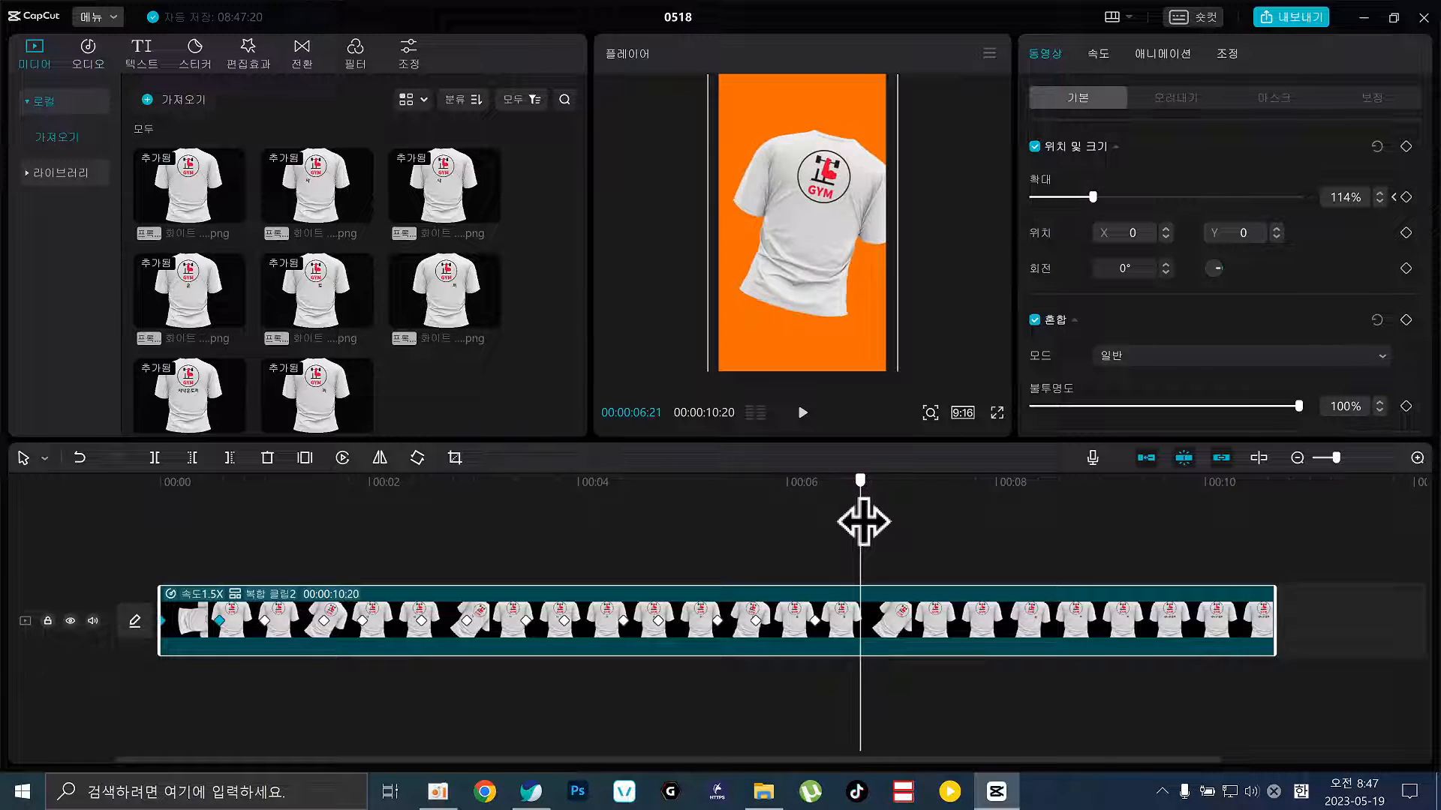
left_click(964, 499)
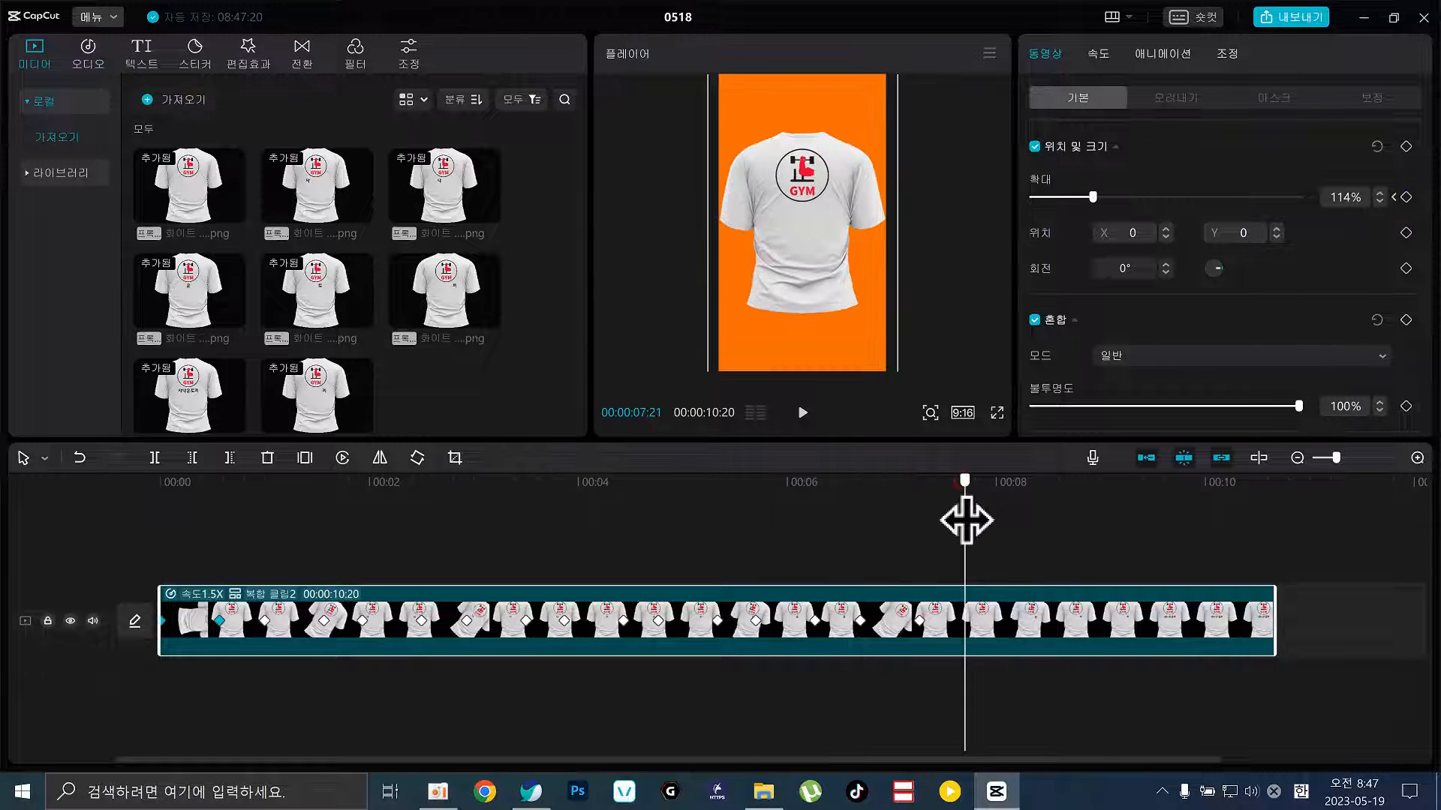
key("ctrl+v")
left_click(1071, 484)
key("ctrl+v")
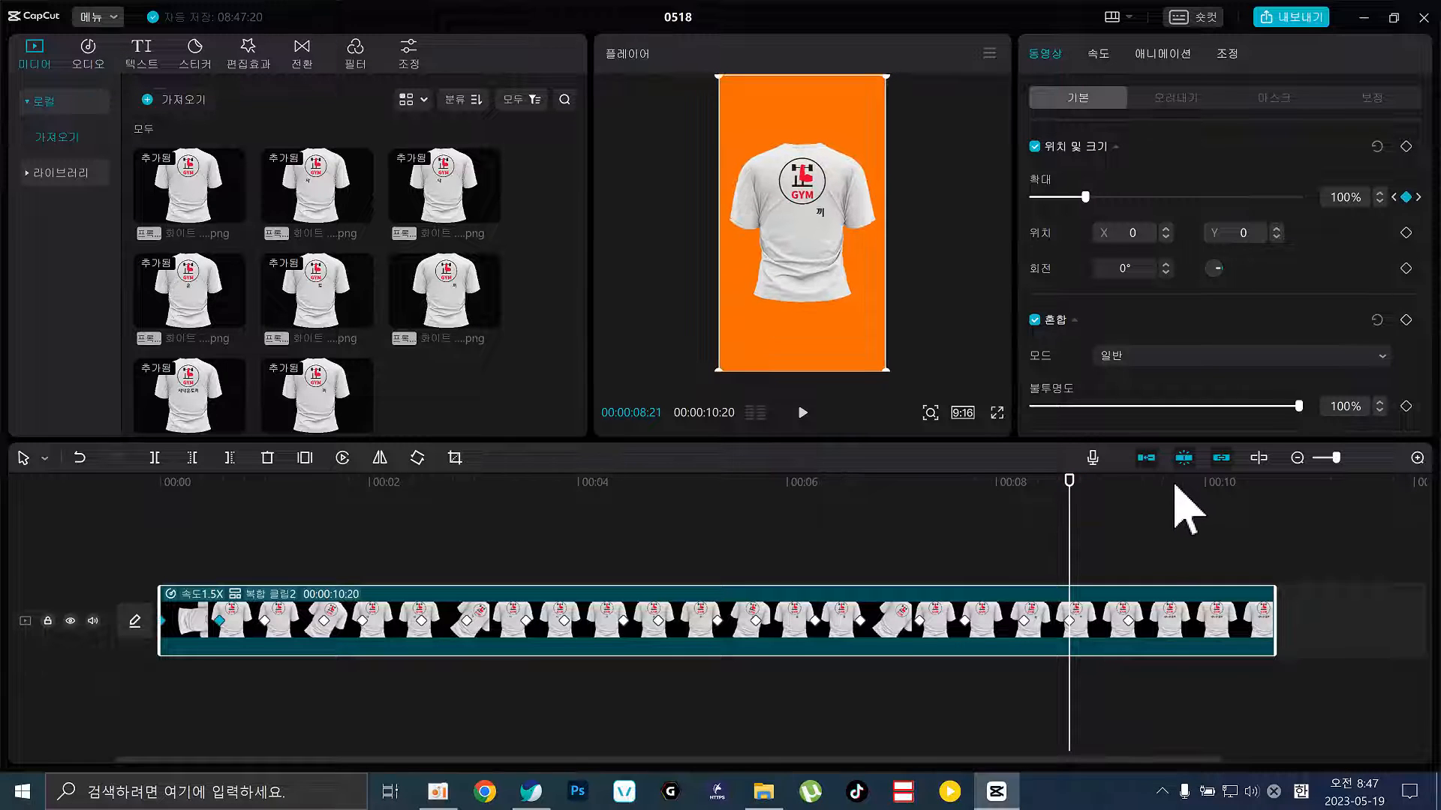
left_click(1174, 484)
left_click_drag(1175, 485, 1167, 502)
key("ctrl+v")
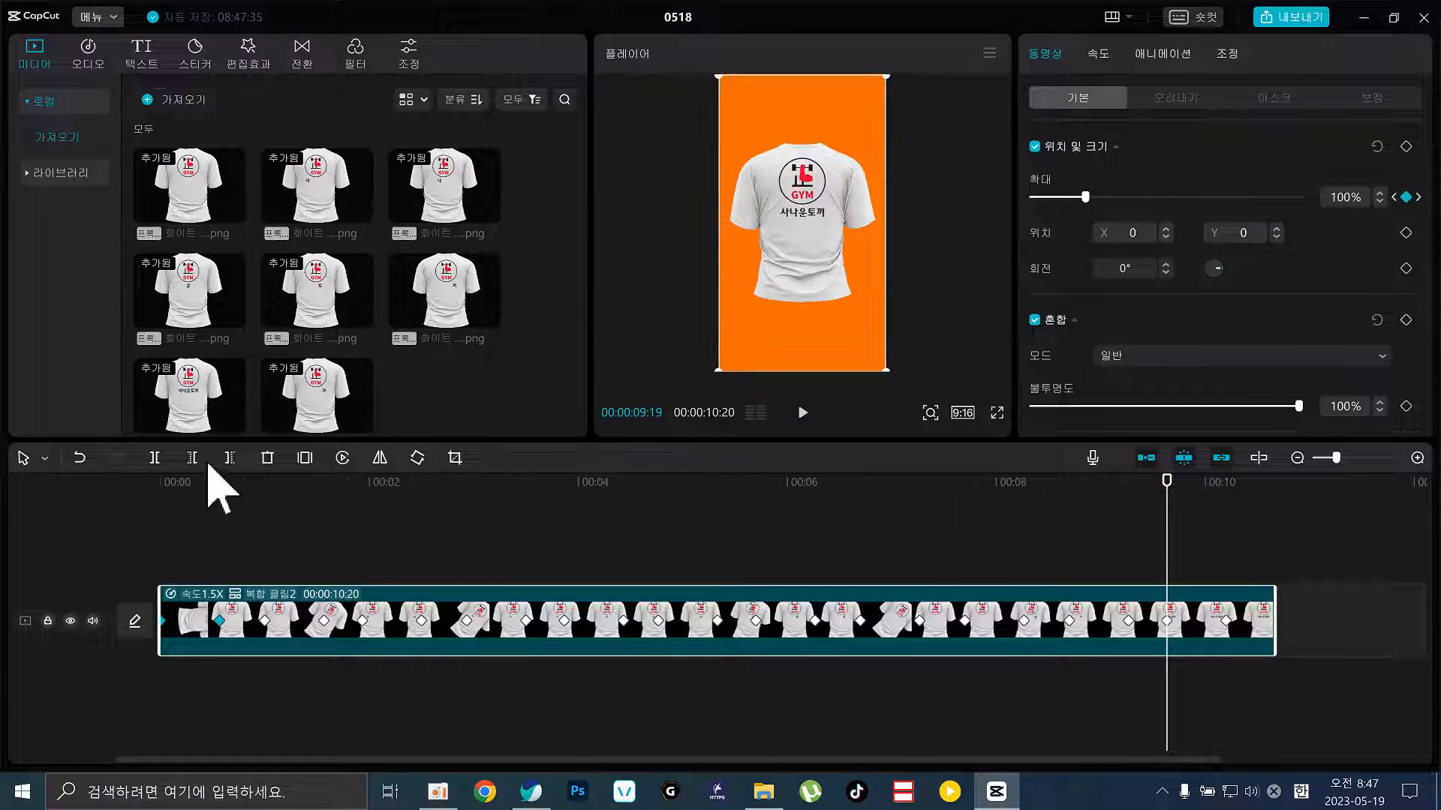
left_click(153, 484)
key("space")
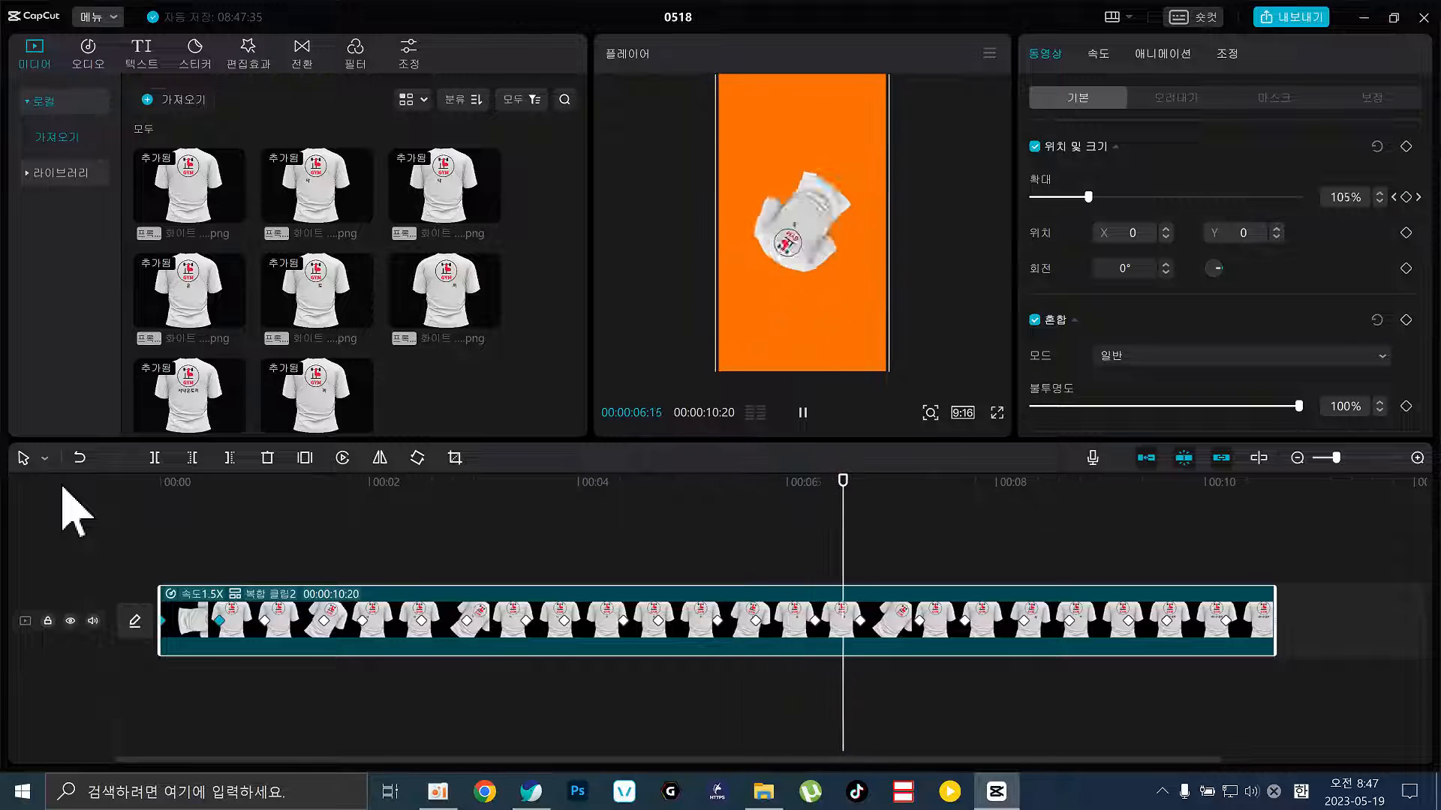
key("space")
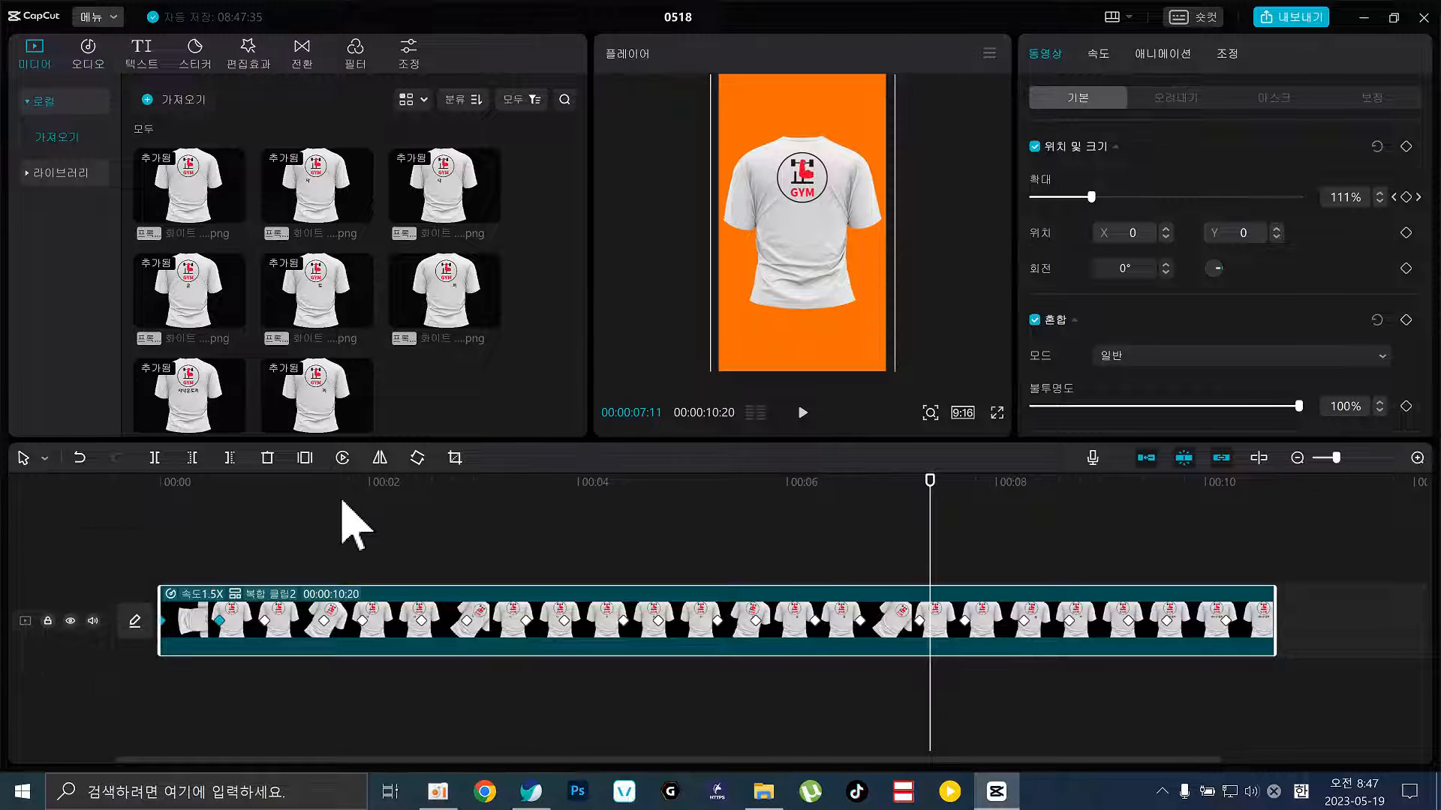
left_click_drag(372, 484, 3, 592)
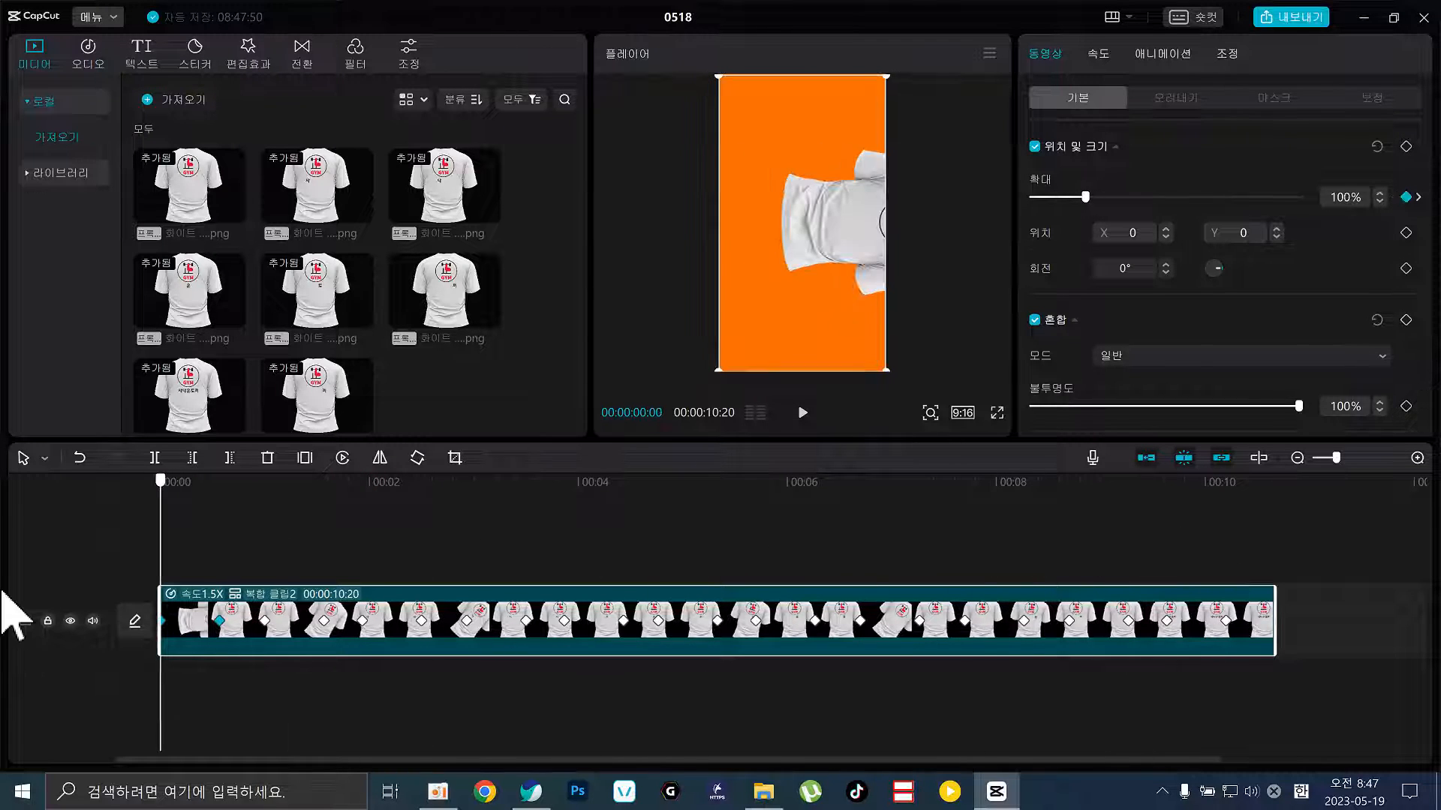
left_click(321, 571)
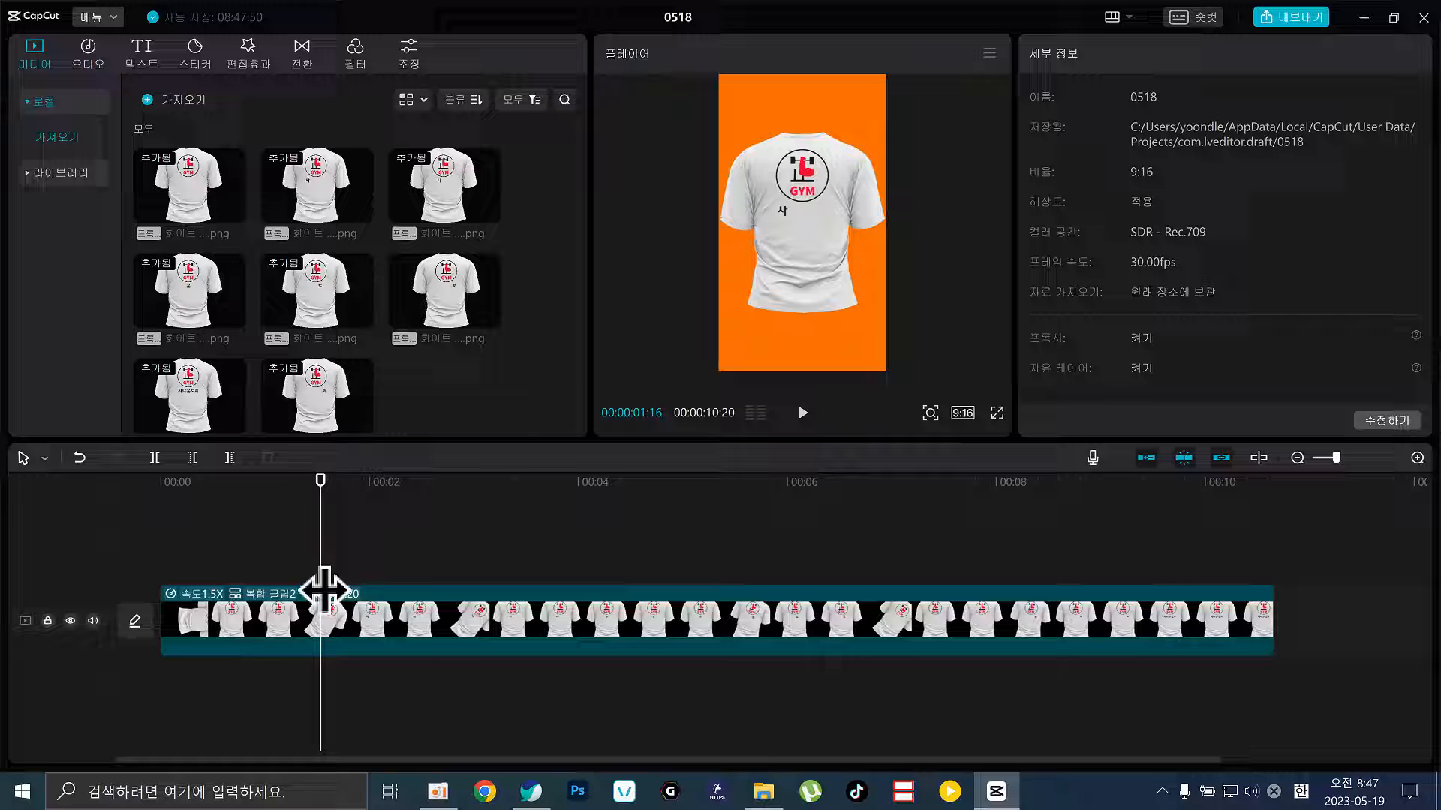
left_click(269, 602)
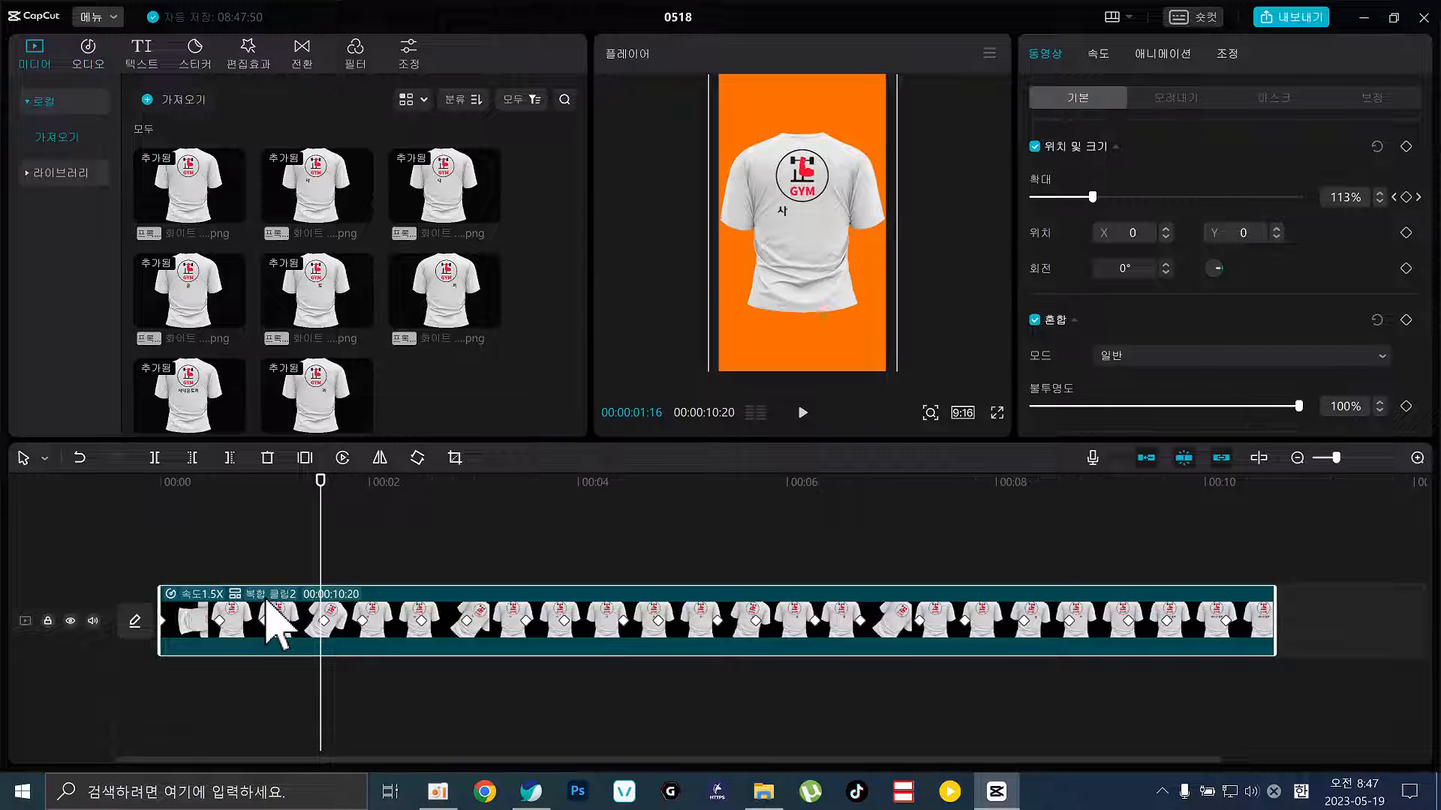
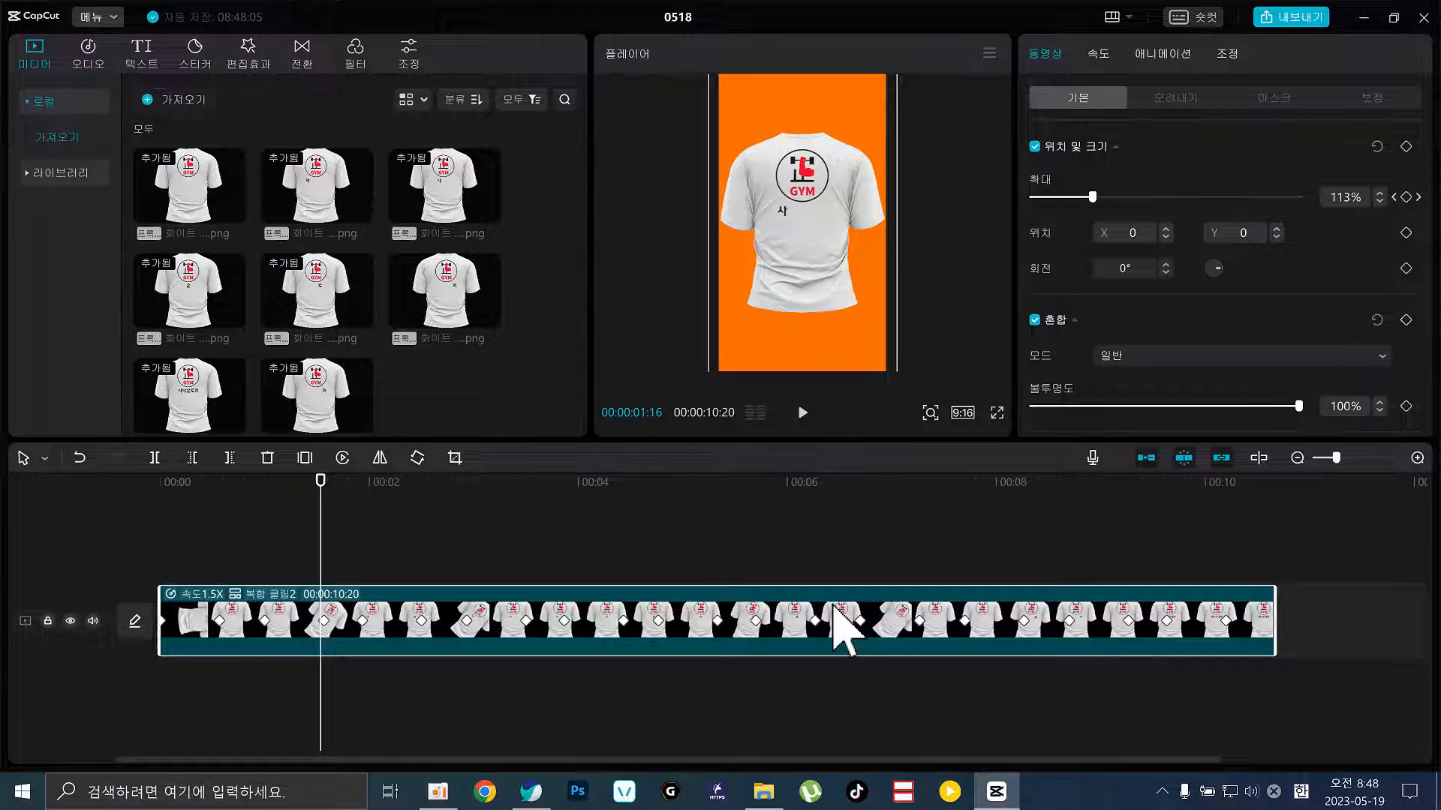
Try several Combo presets on the compound clip and settle on the sliding combo animation
left_click(1173, 57)
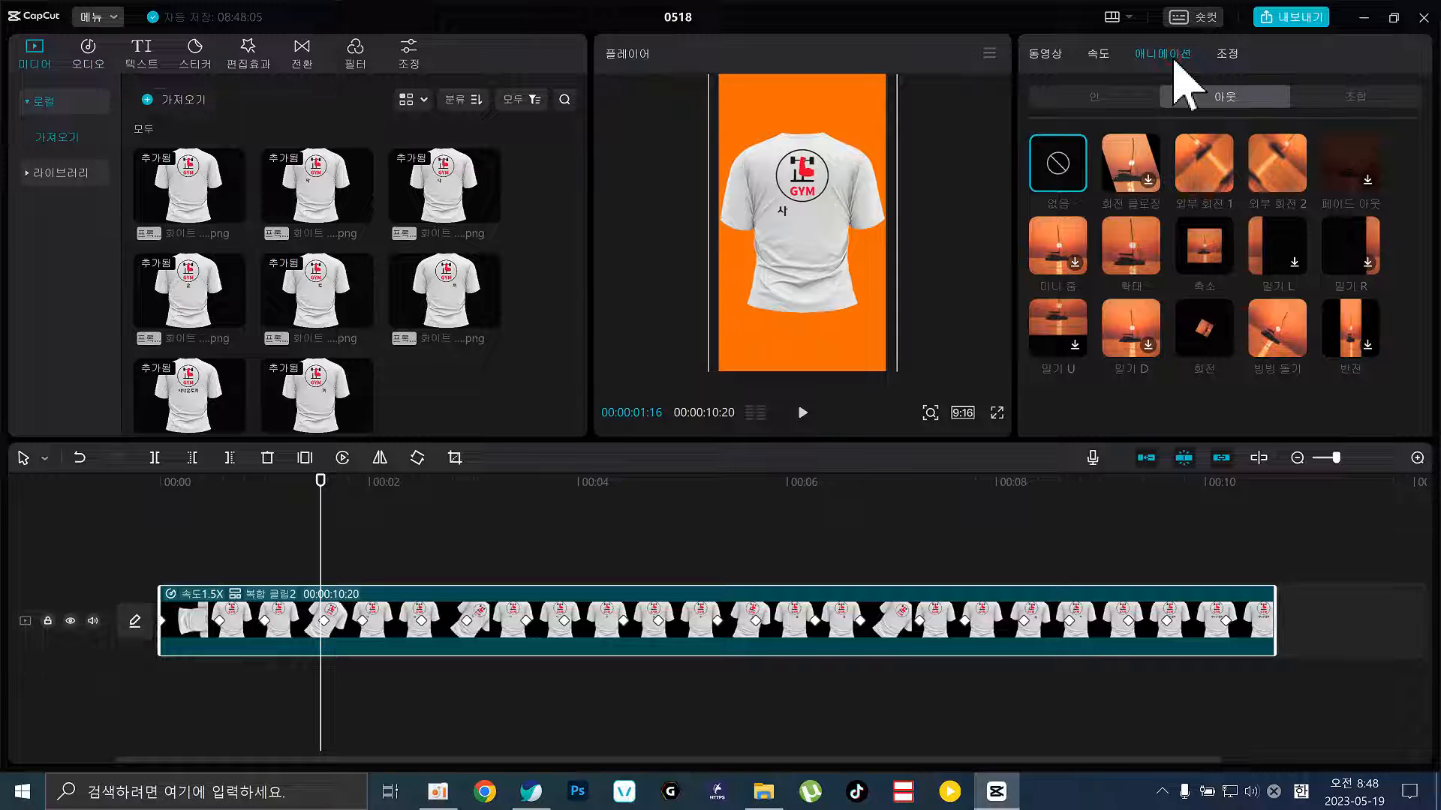
left_click(1116, 94)
left_click(1369, 97)
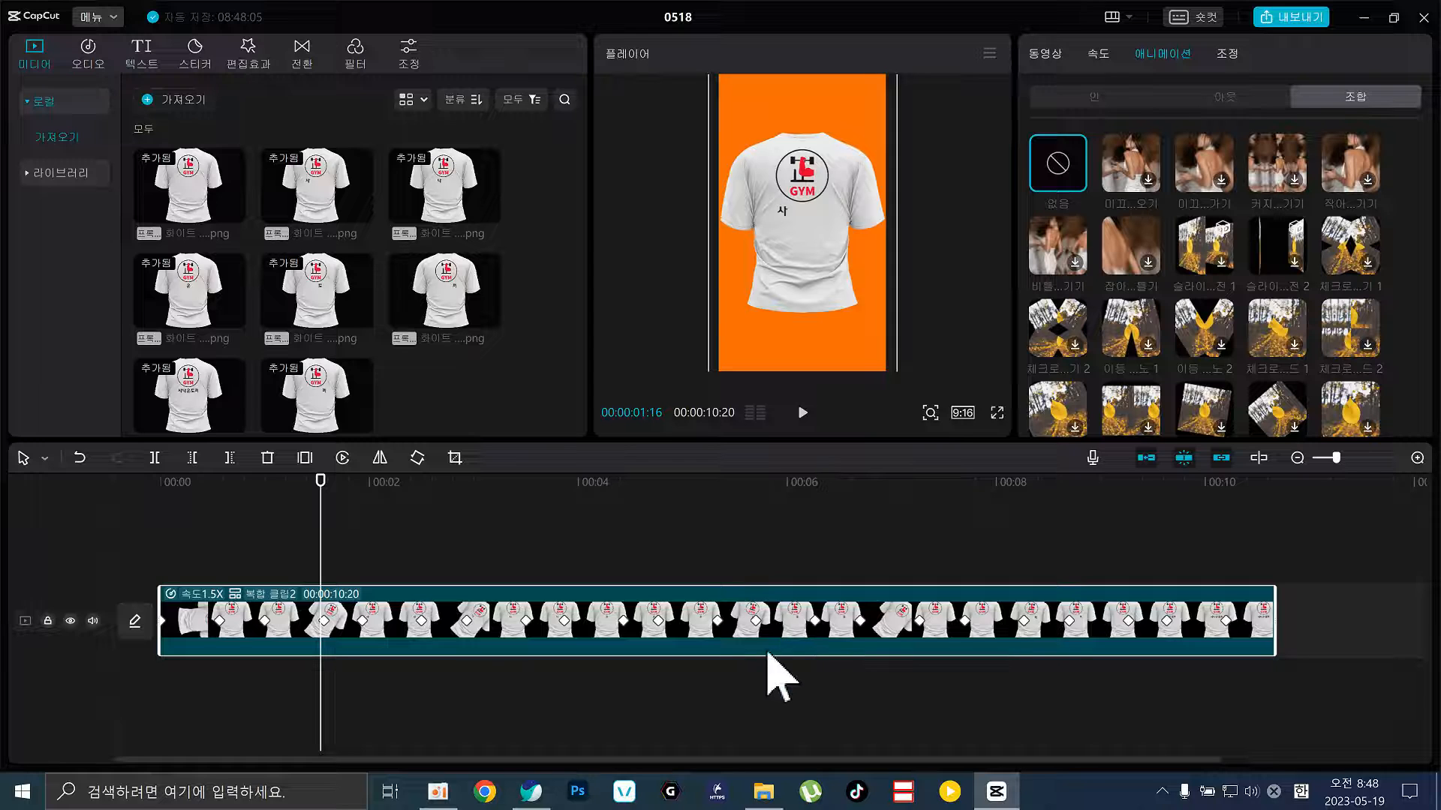
left_click(1198, 159)
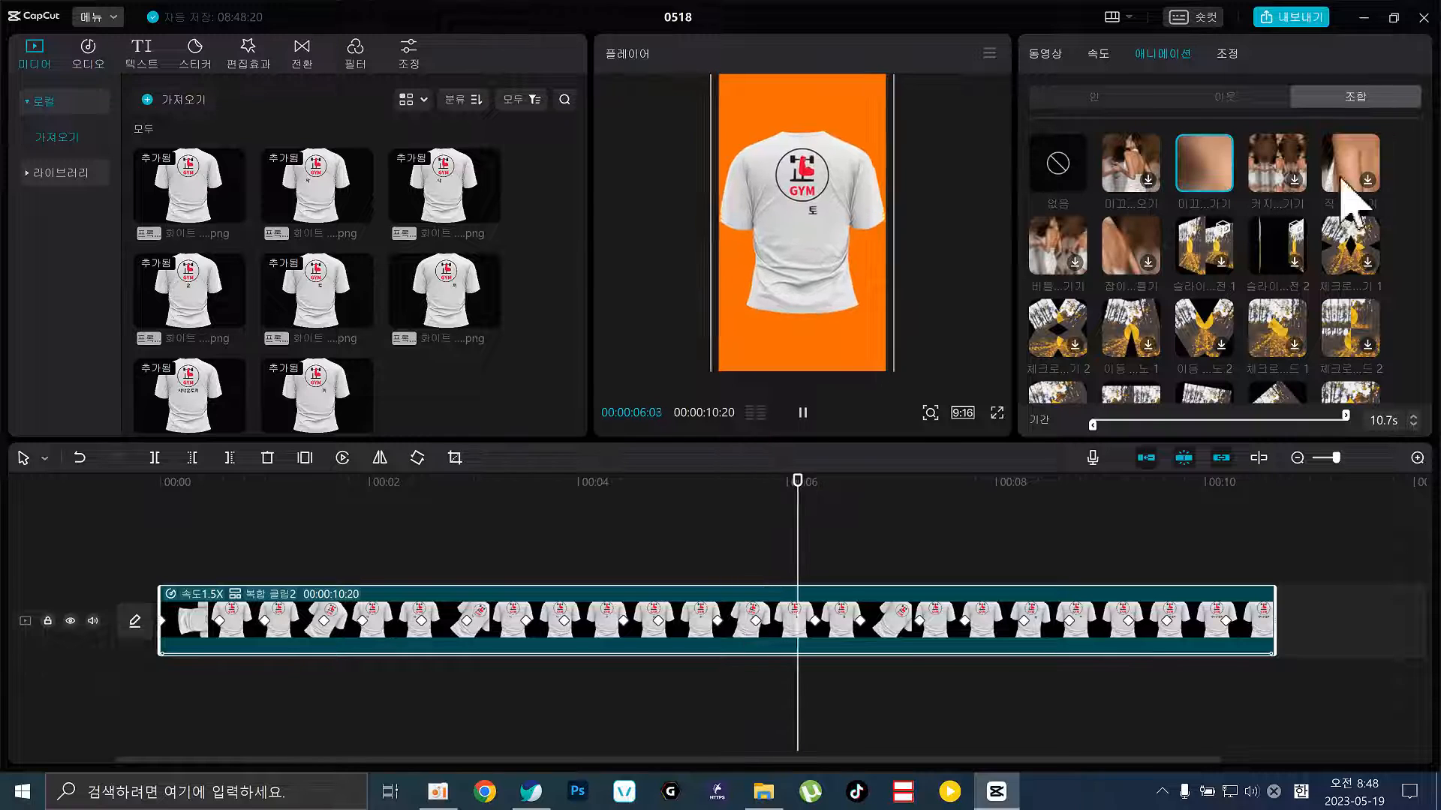
left_click(1356, 168)
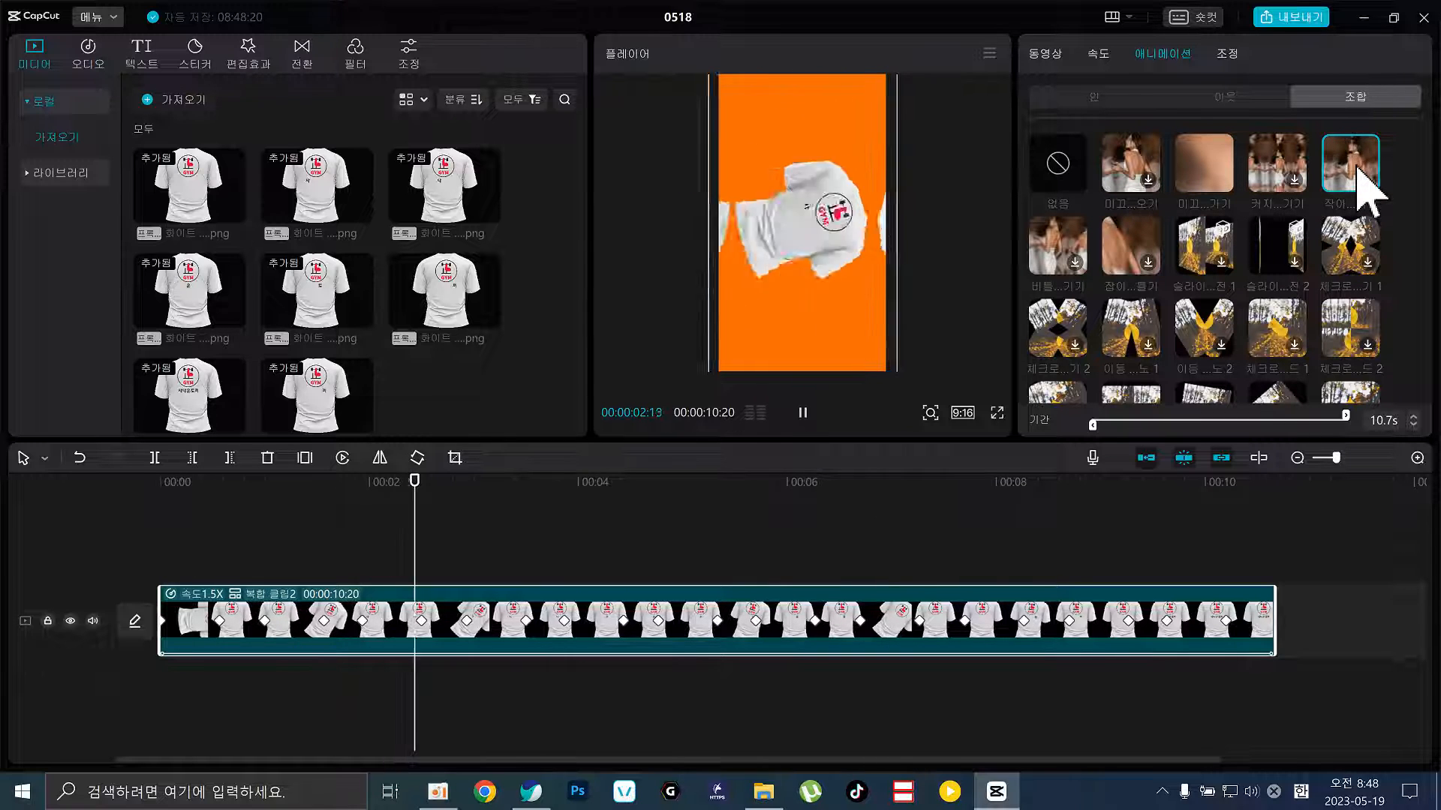
left_click(1349, 240)
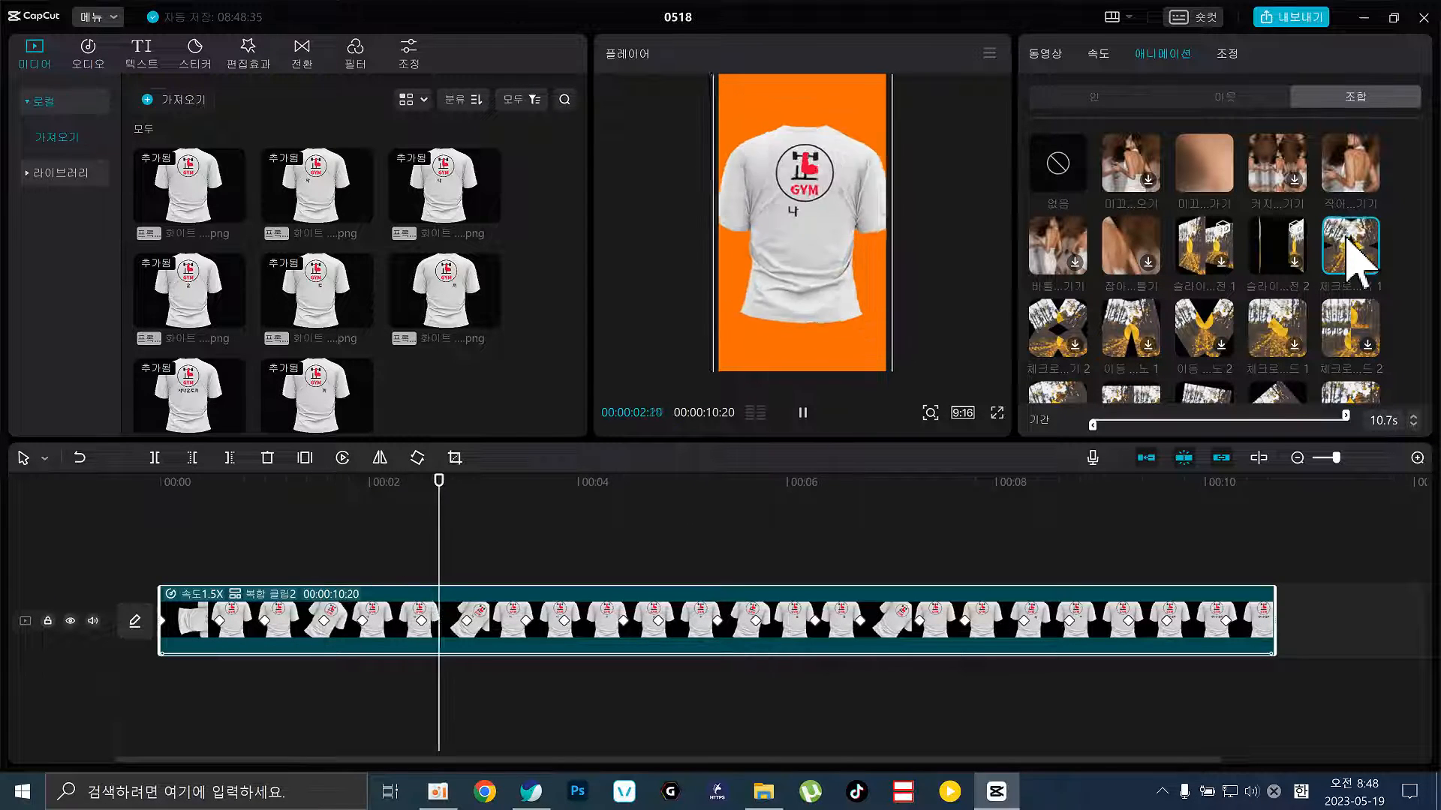
left_click(1198, 249)
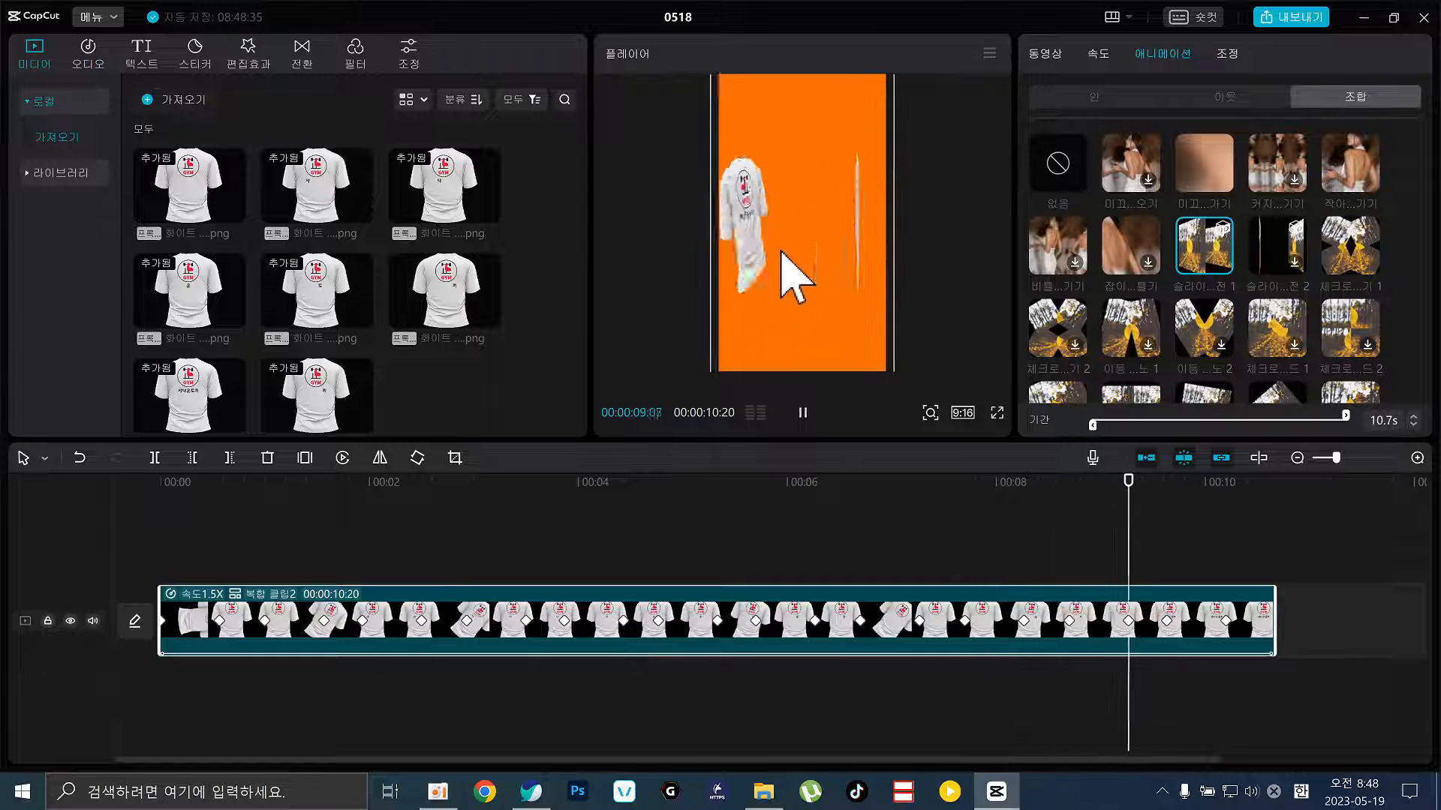
Stop playback and scrub back through the clip to check the combo animation
key("space")
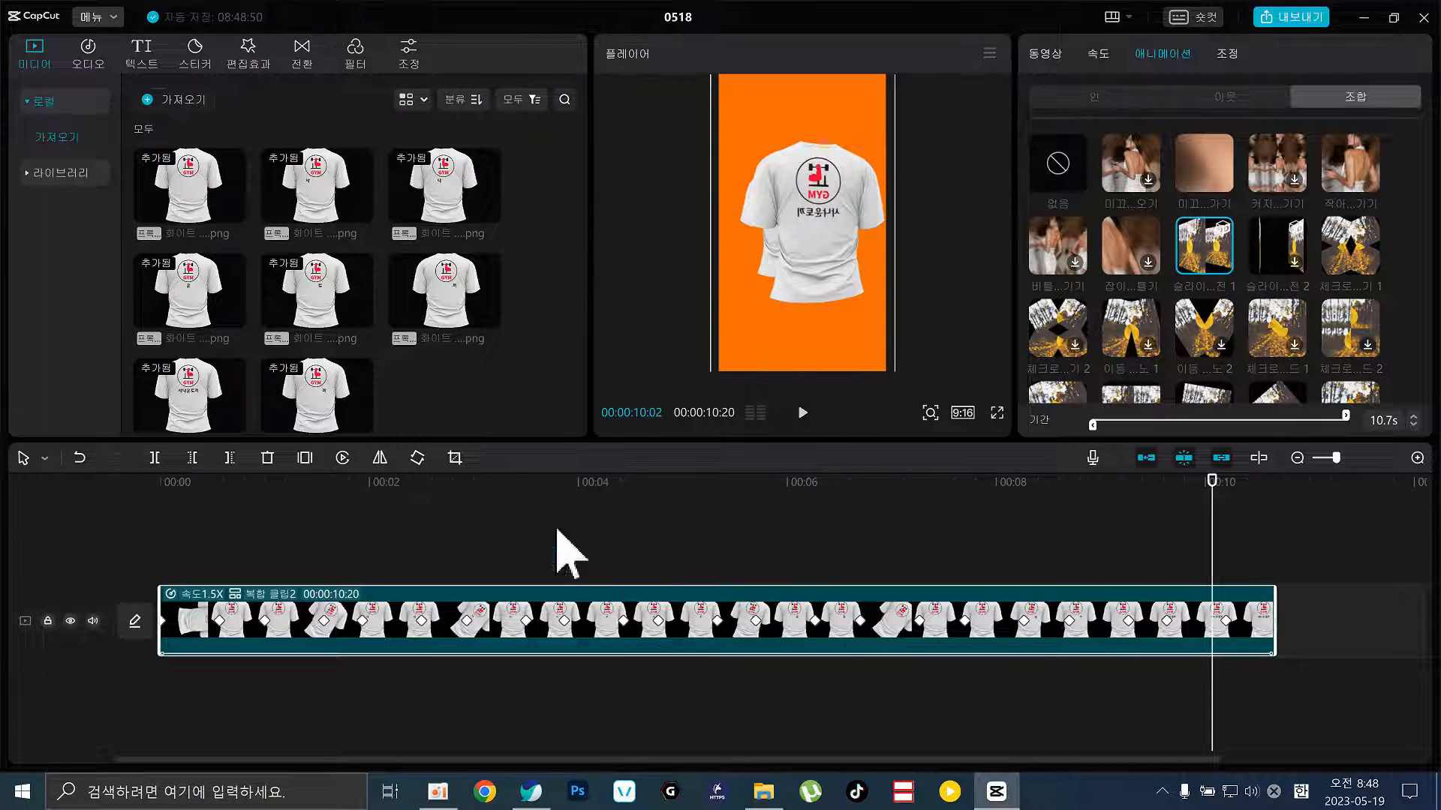
left_click_drag(442, 483, 687, 549)
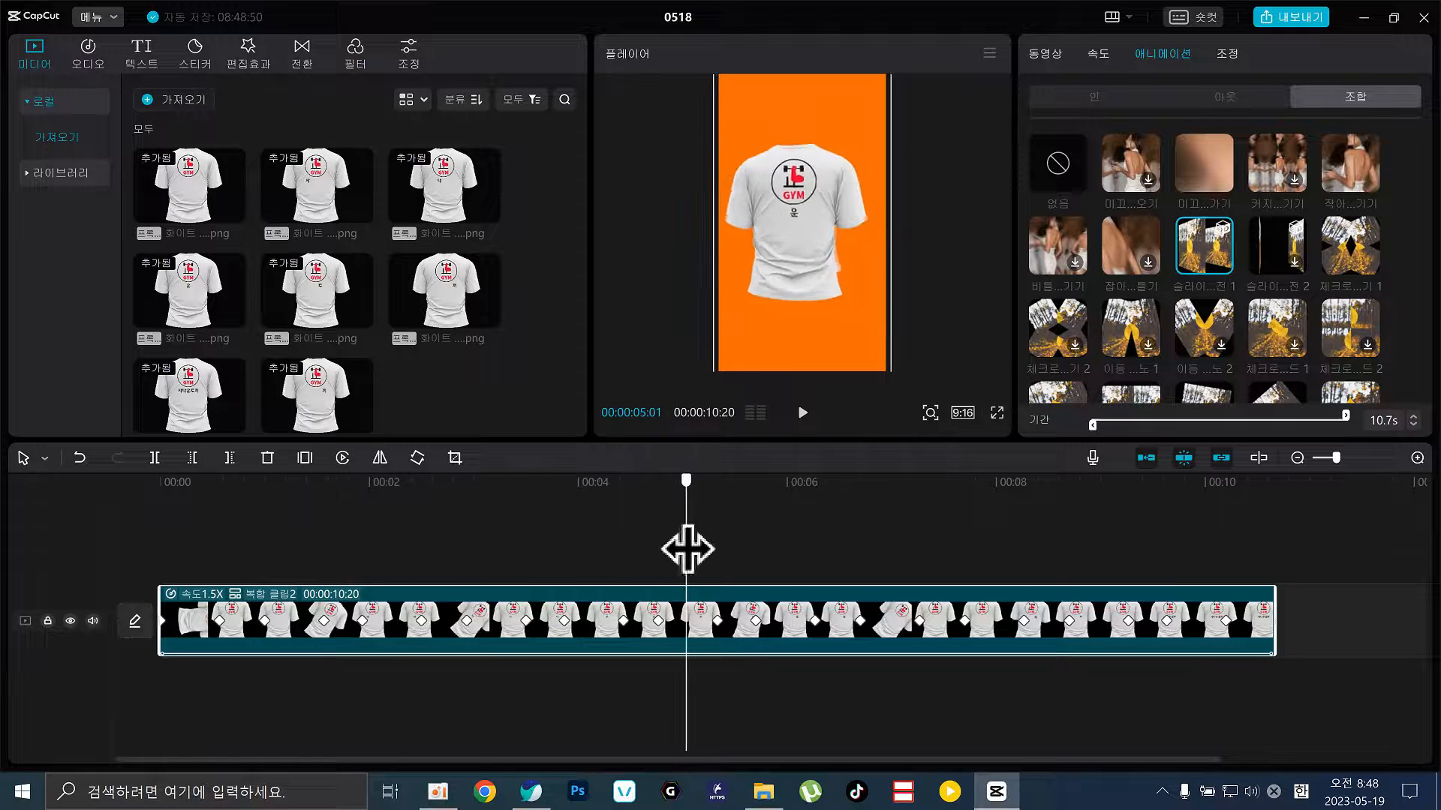
left_click(1089, 96)
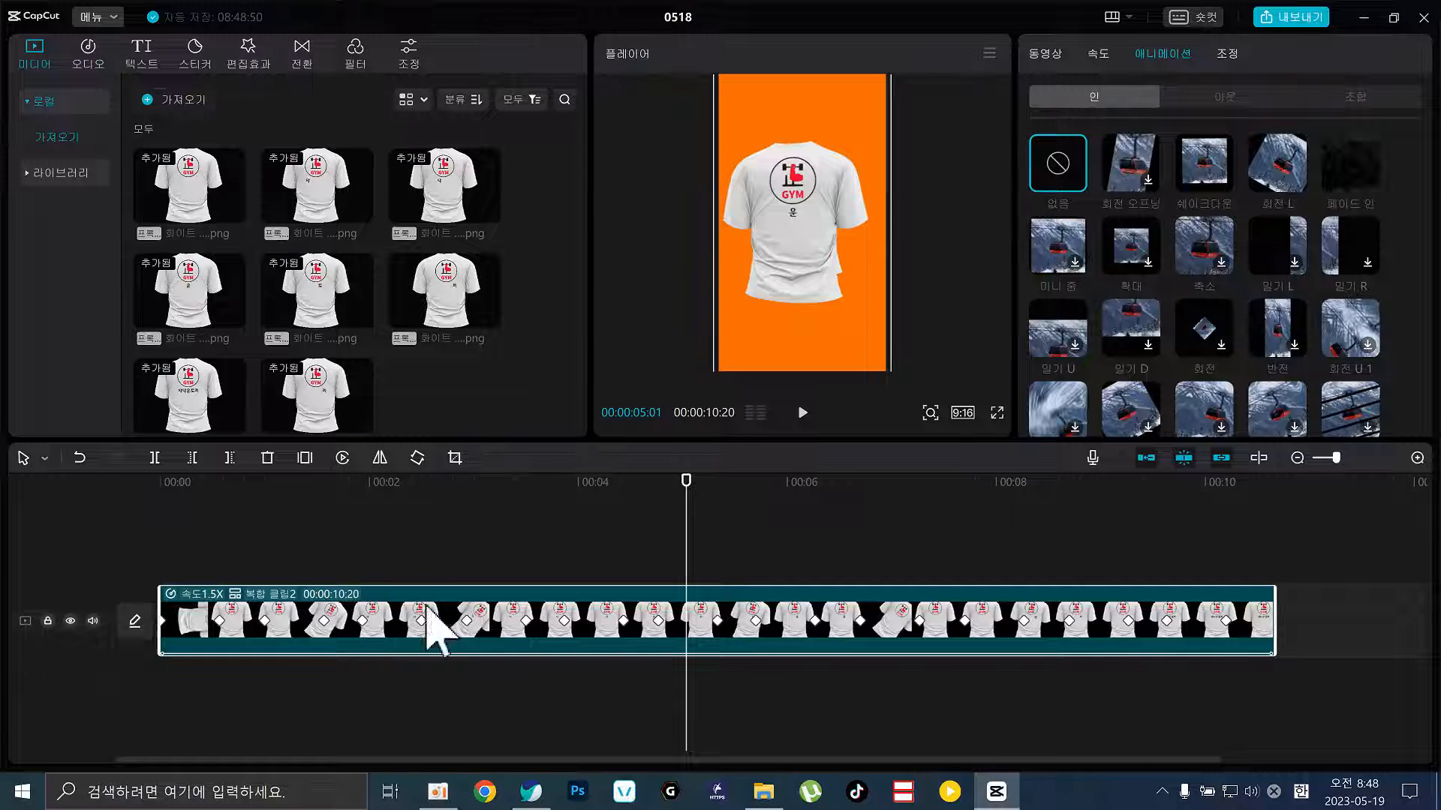
Cut the compound clip at 00:00:02:19 with the Split tool, then return to Select
left_click(421, 521)
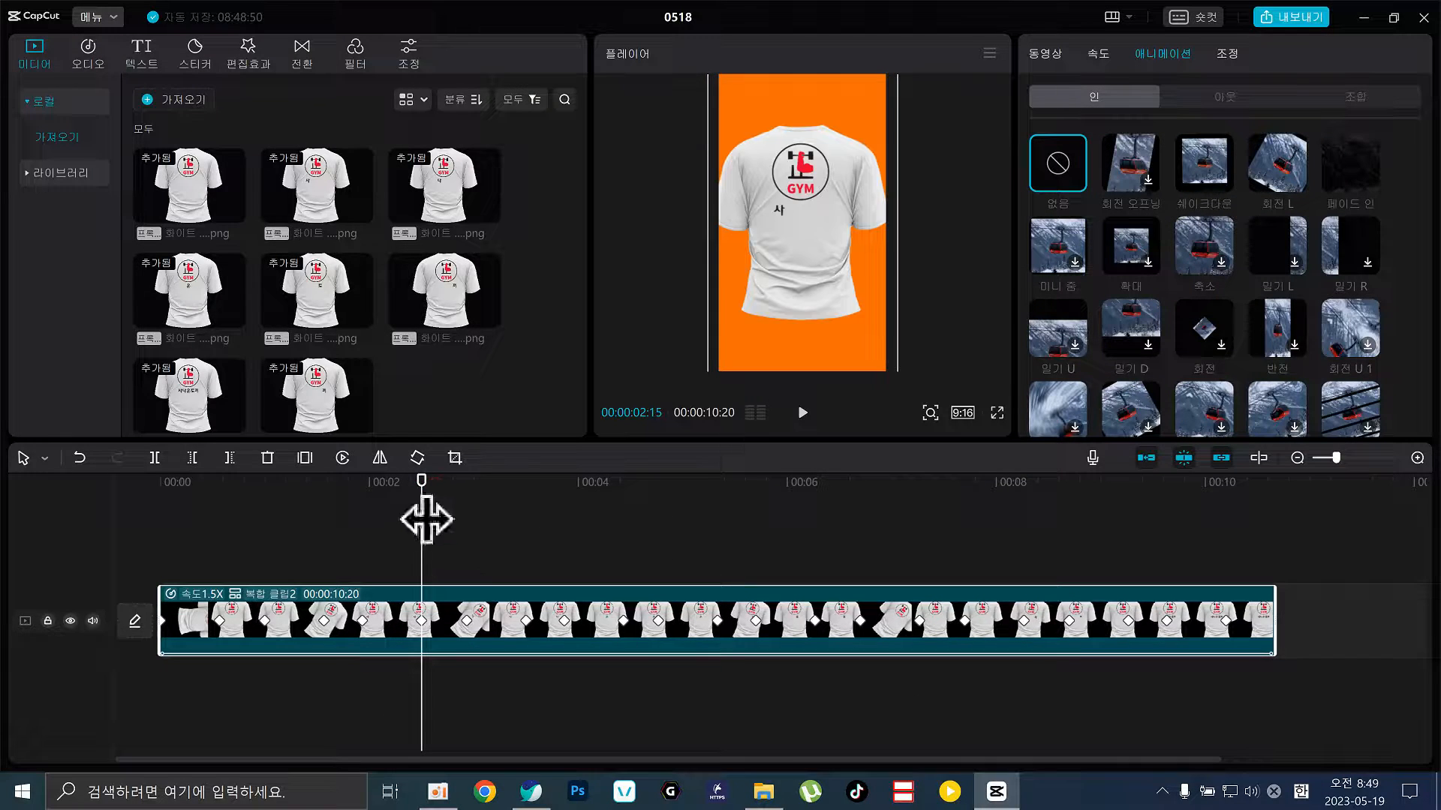
left_click_drag(421, 521, 434, 521)
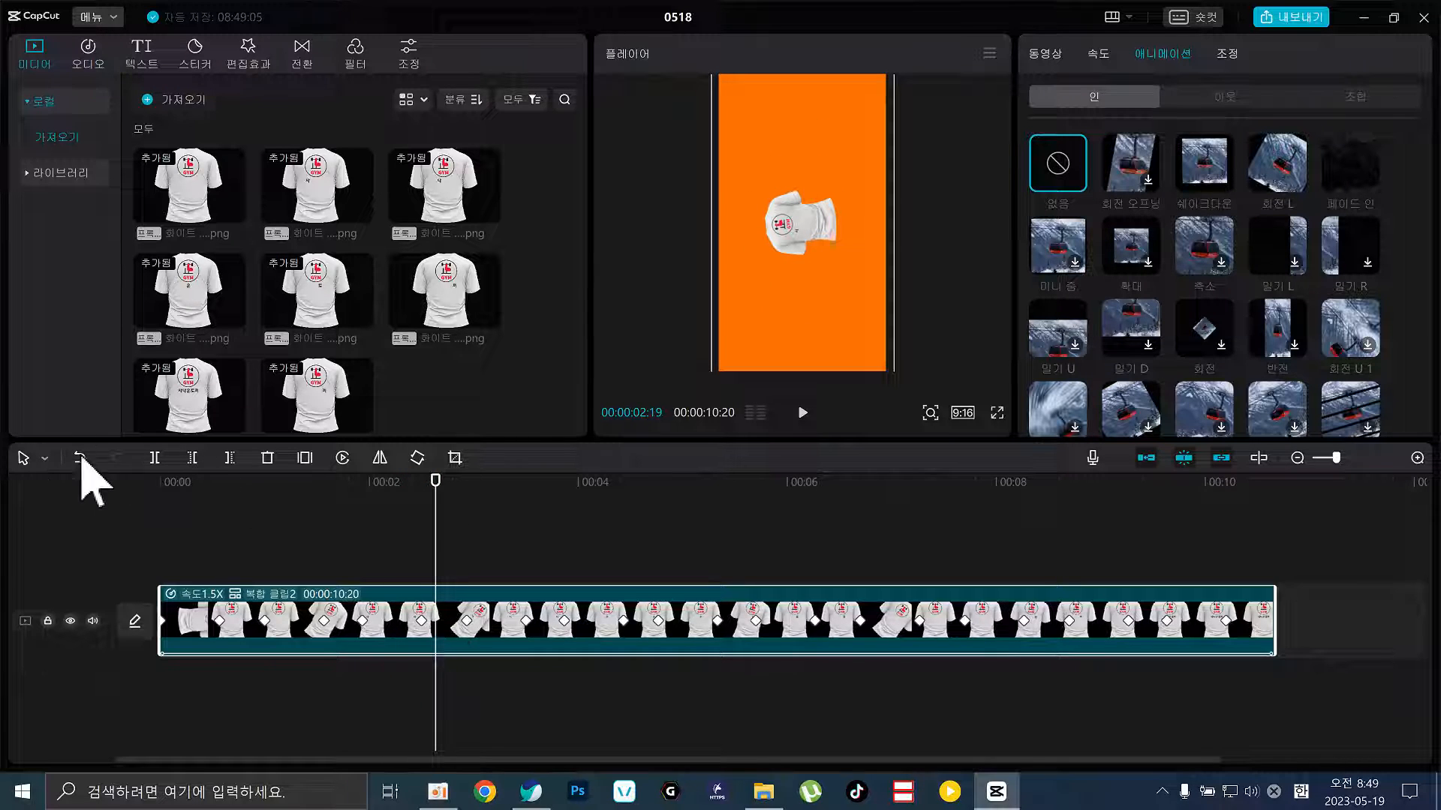
left_click(31, 465)
left_click(48, 510)
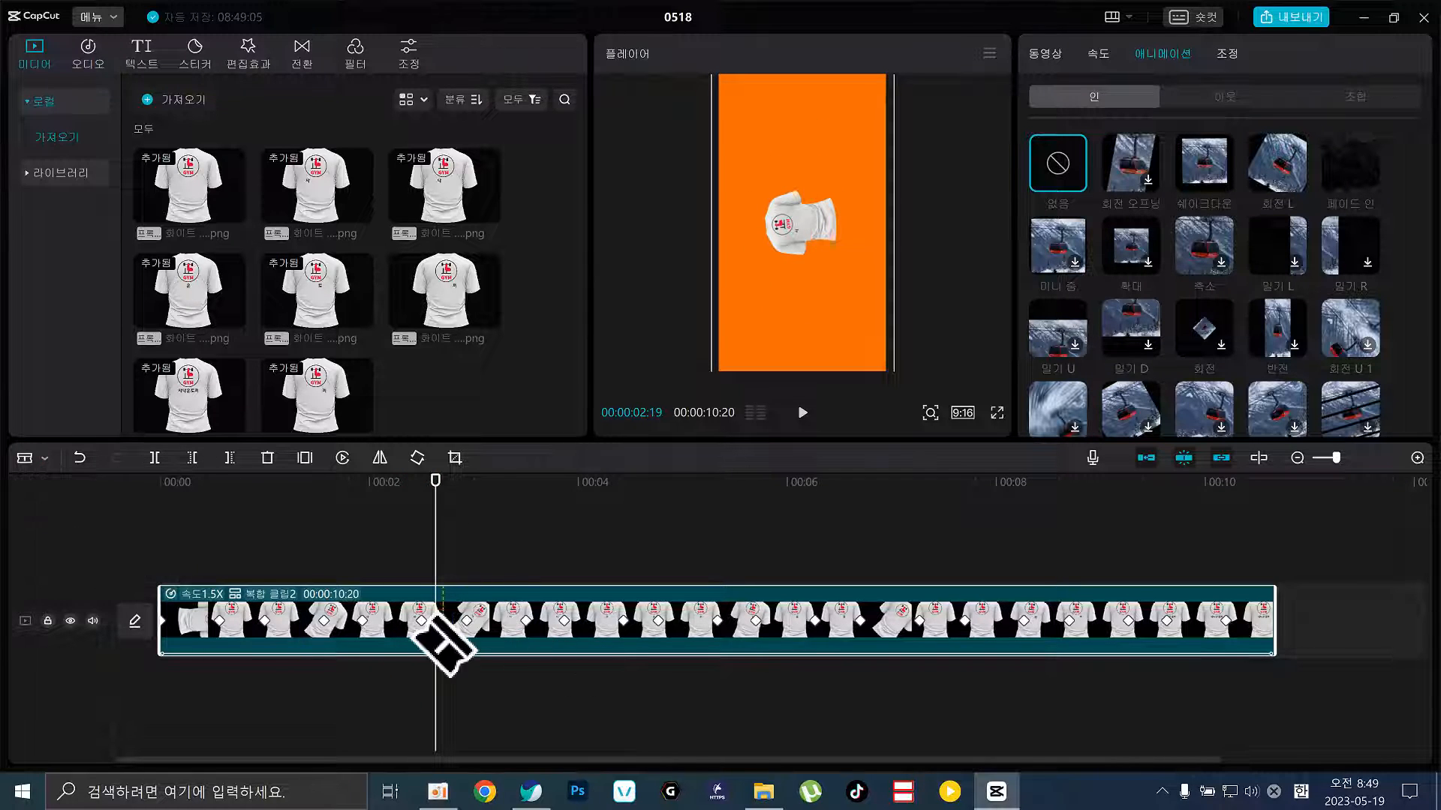
left_click(443, 619)
left_click(38, 459)
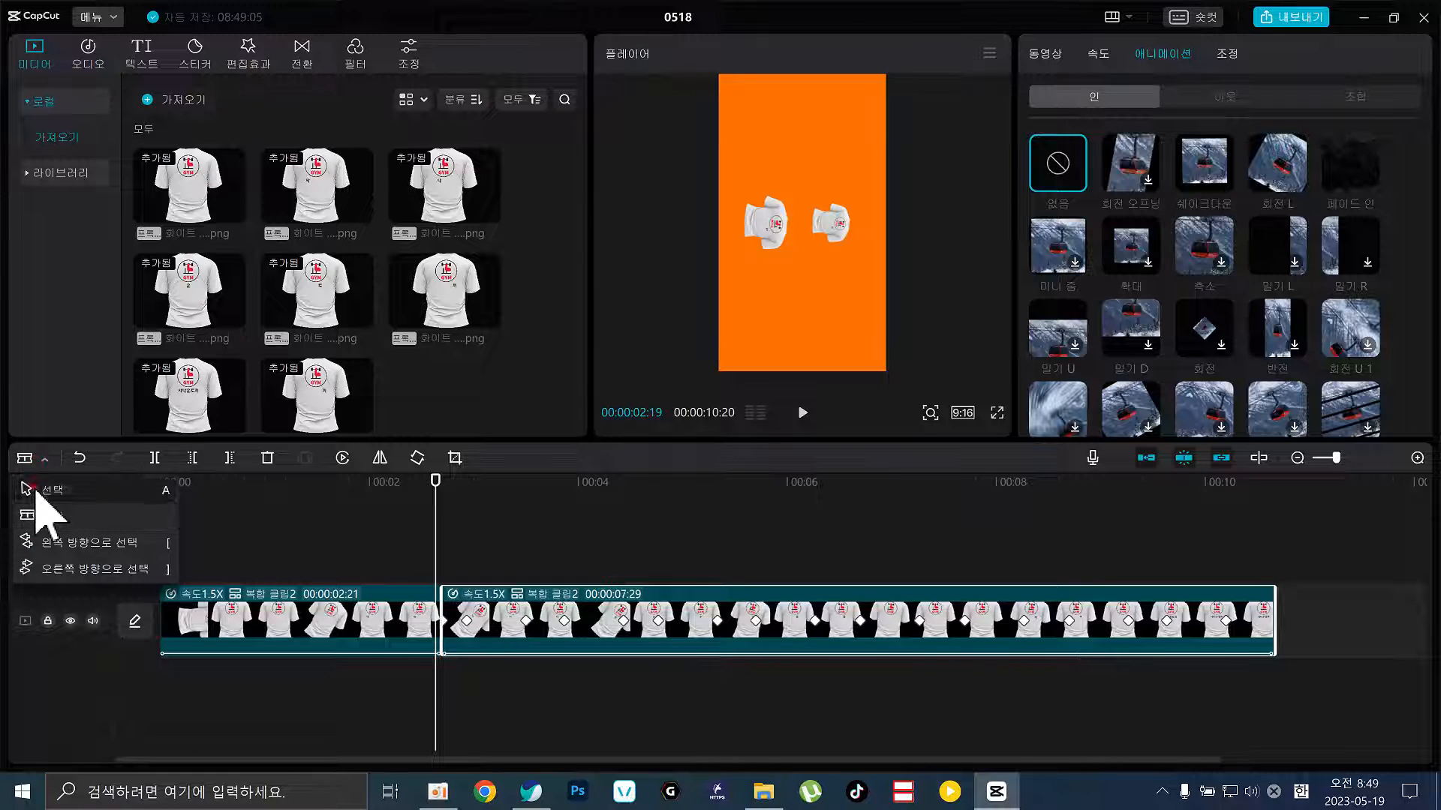
left_click(45, 492)
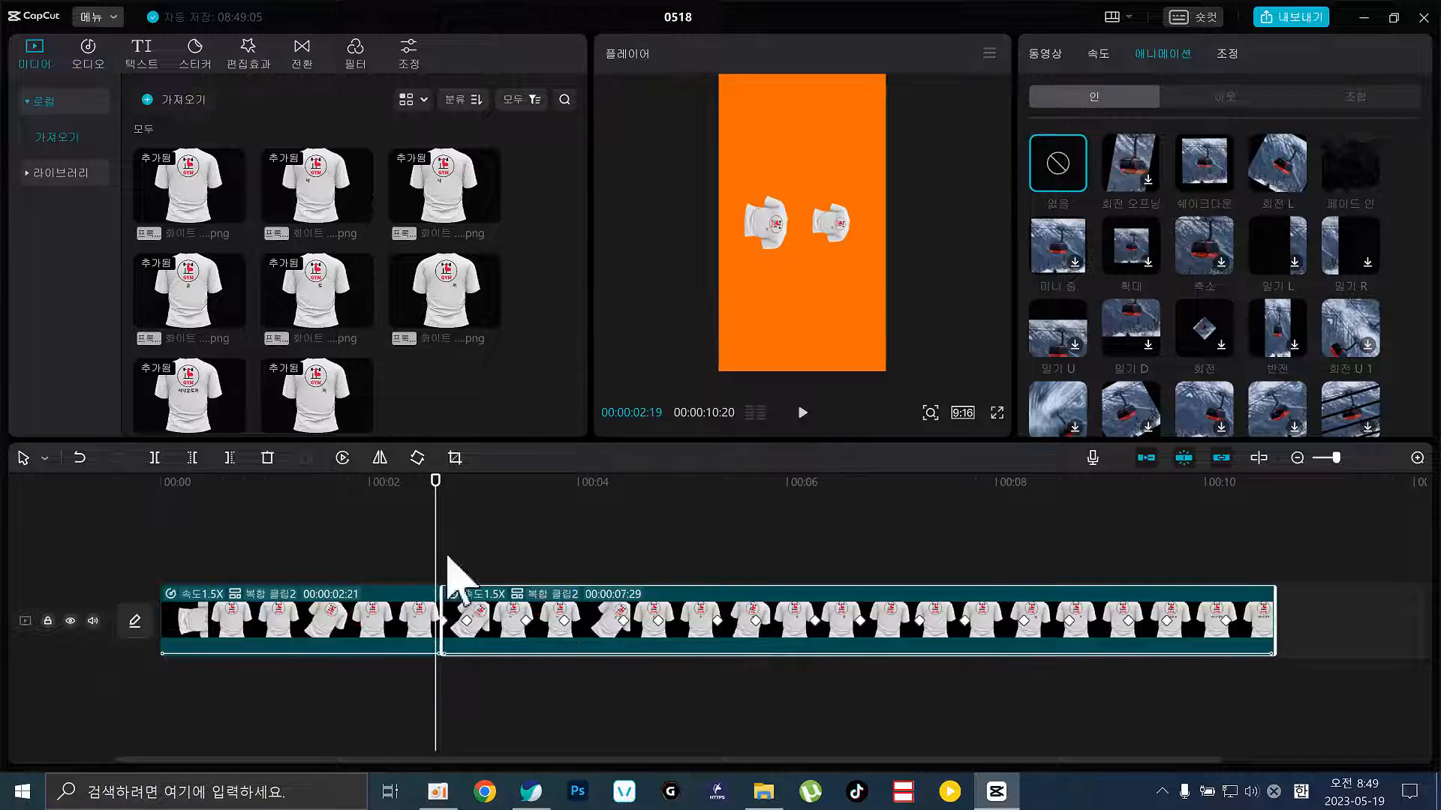
Add the 색차 순방향 transition between the parts, lengthen it to 0.9s, and play it back
left_click(305, 60)
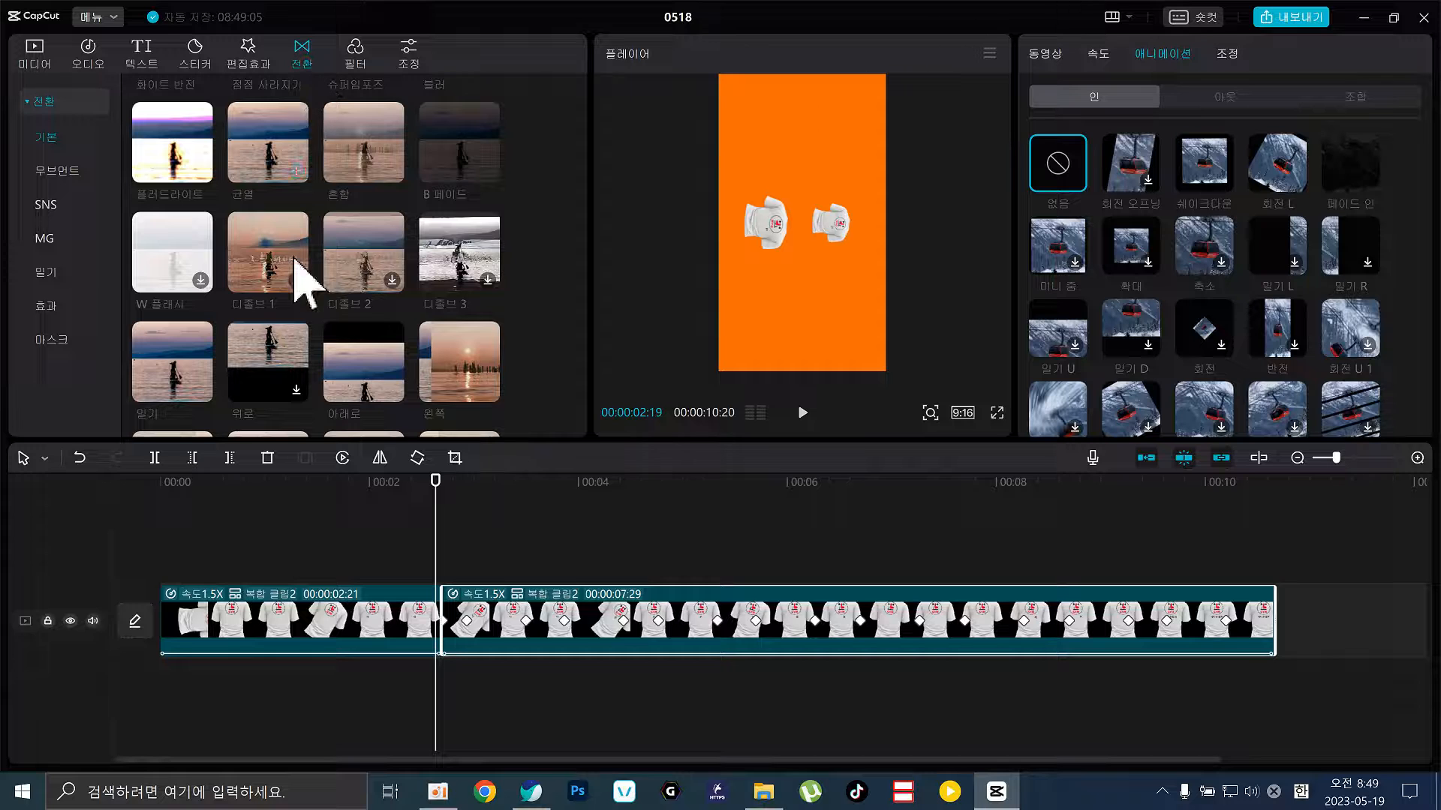
scroll(297, 271, "down", 6)
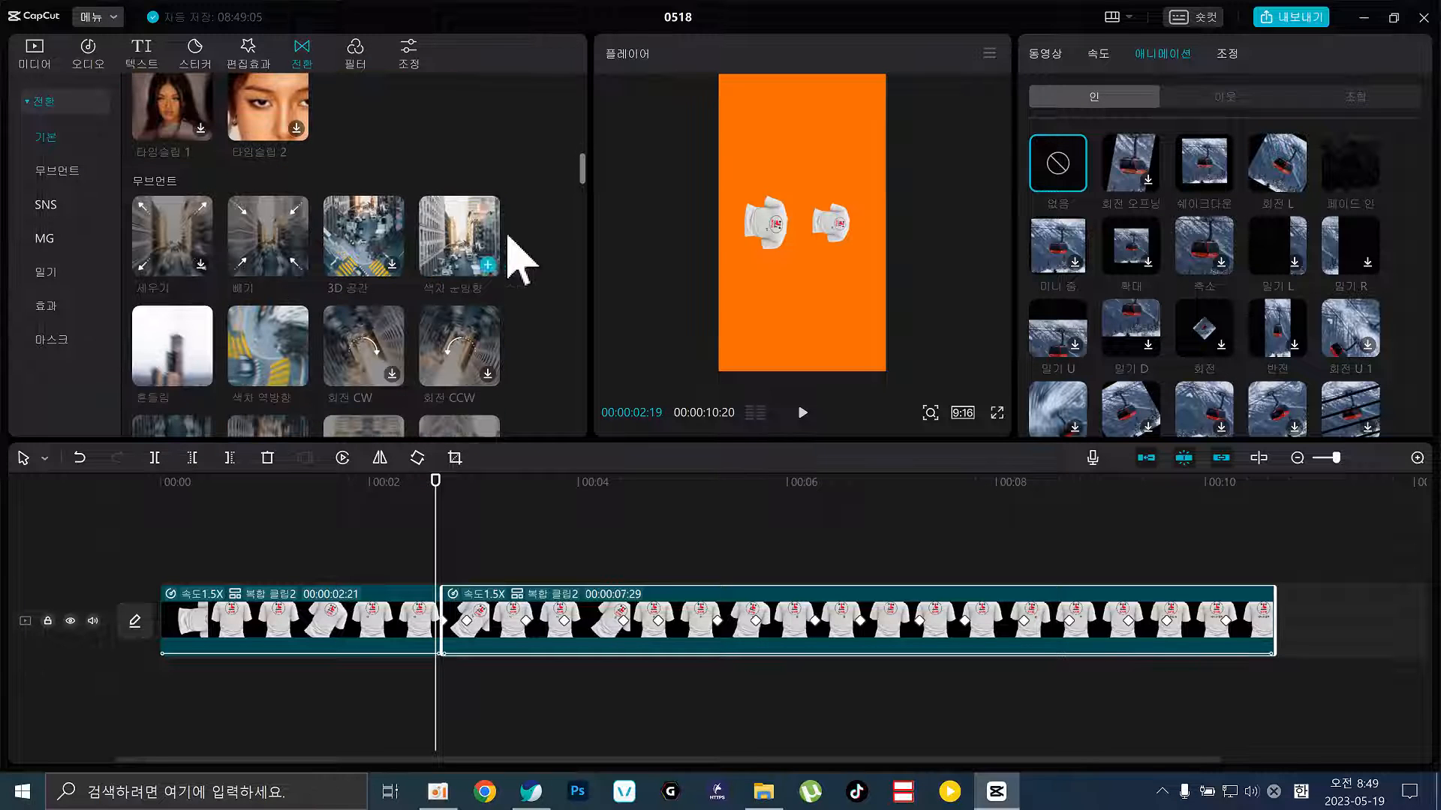
left_click(462, 236)
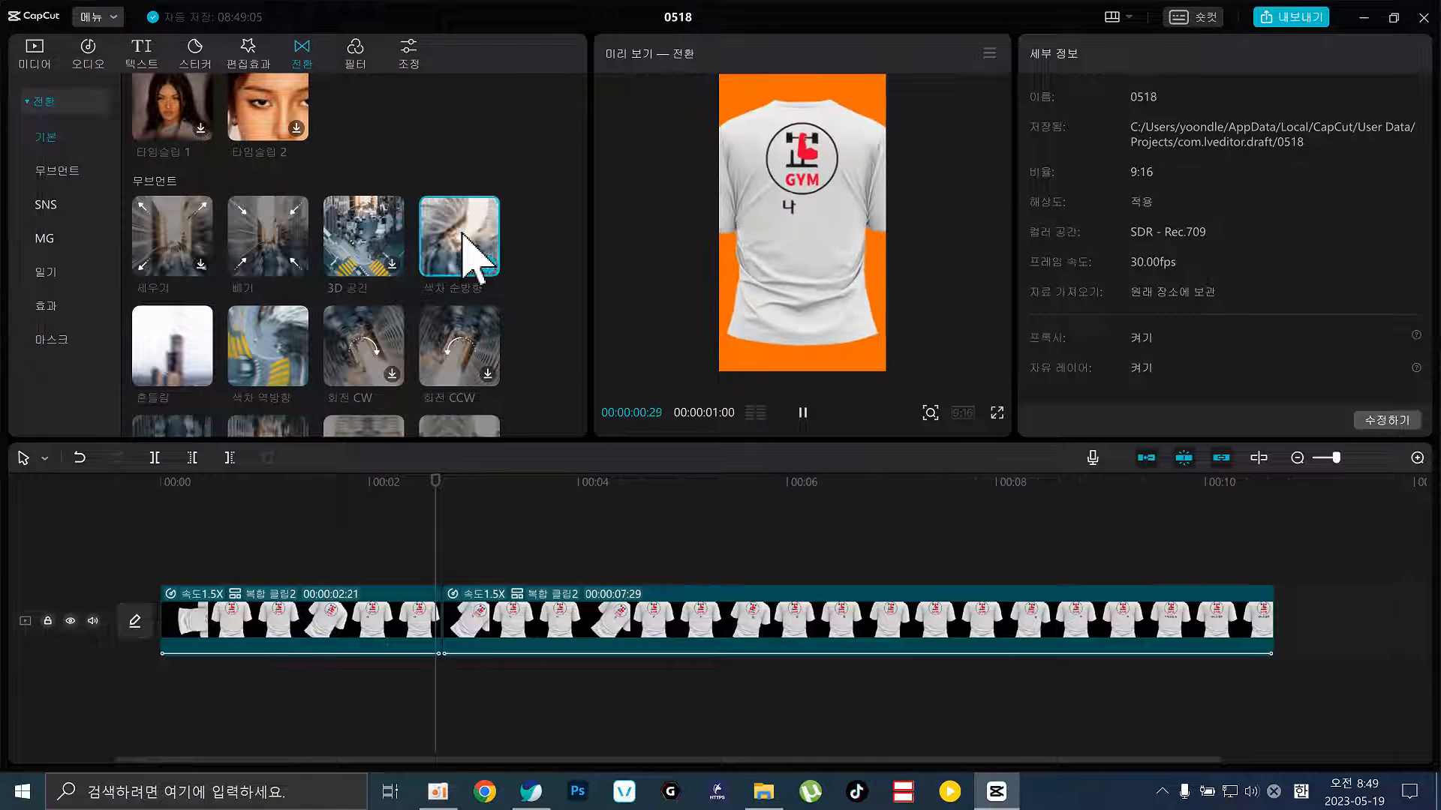
left_click(489, 269)
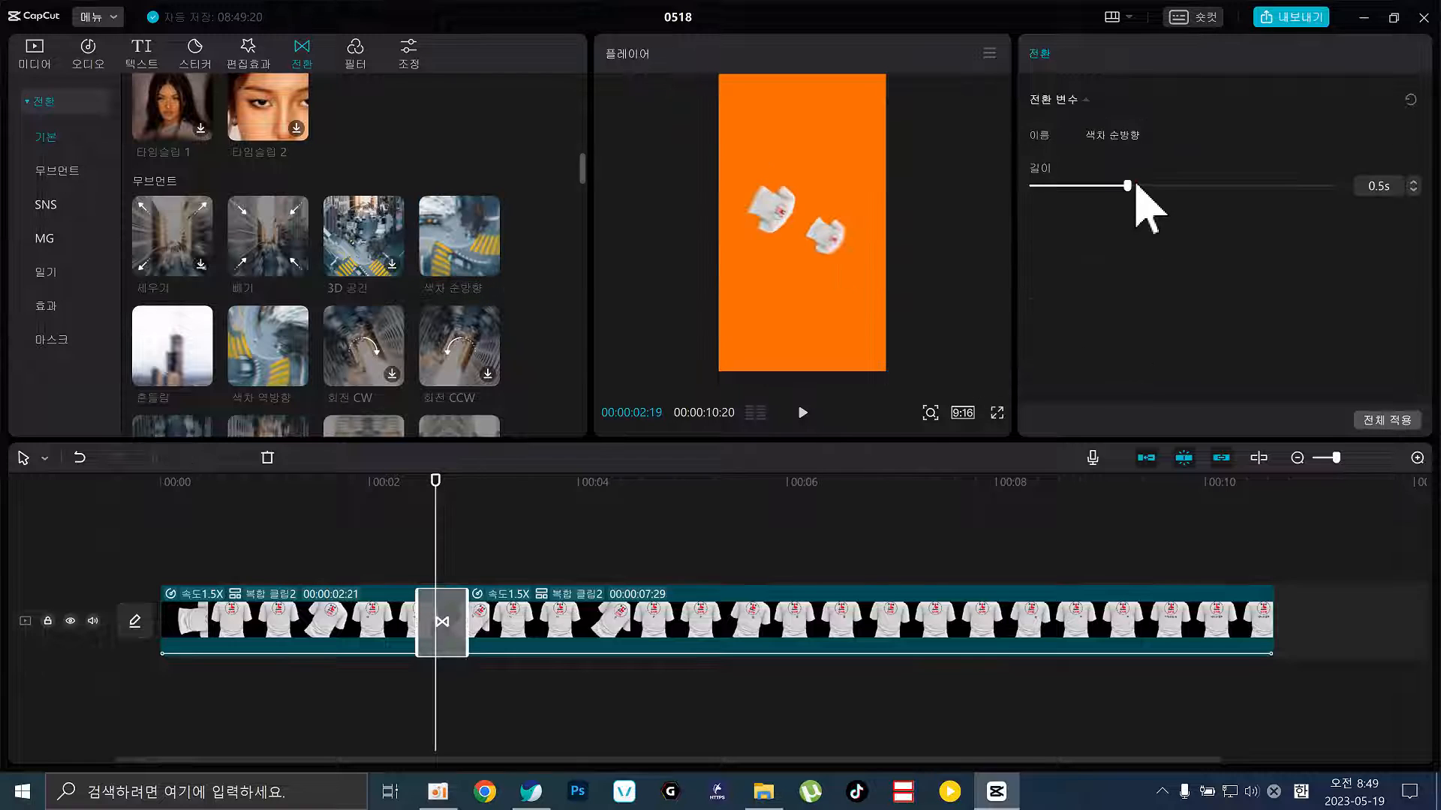
left_click_drag(1127, 185, 1238, 185)
left_click(375, 518)
key("space")
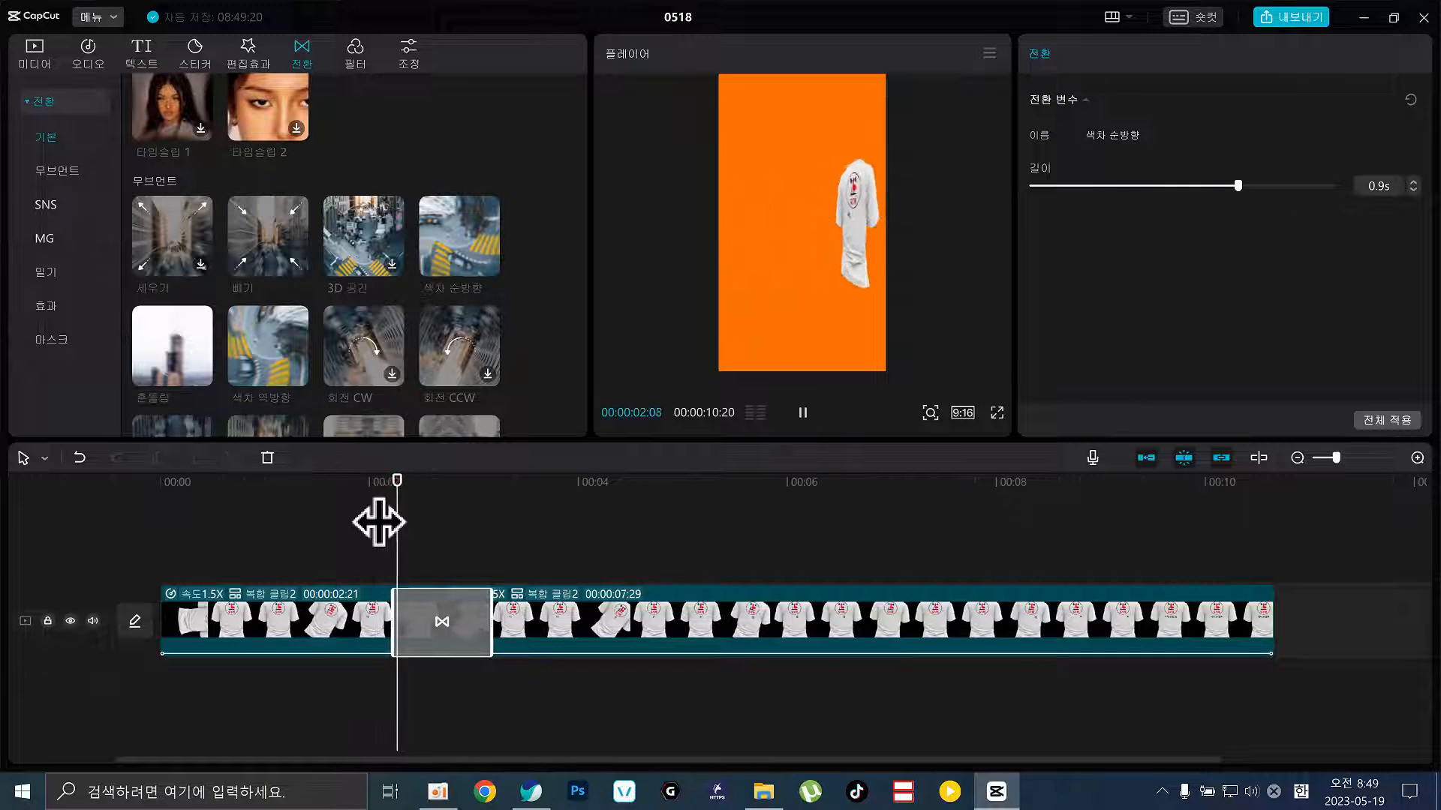
key("space")
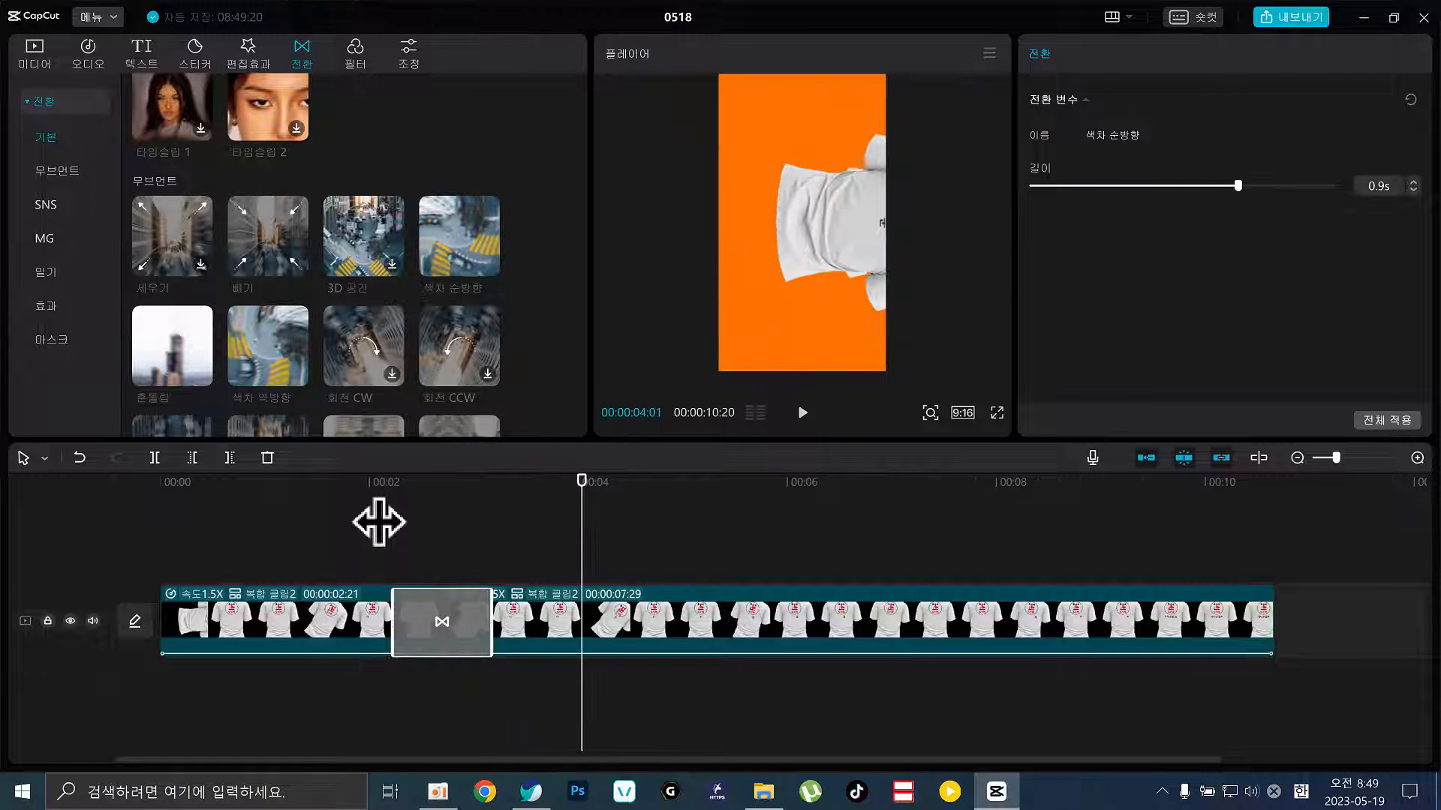
Download the 너무 좋아 transition from the SNS set and preview it on the existing transition
scroll(177, 338, "down", 5)
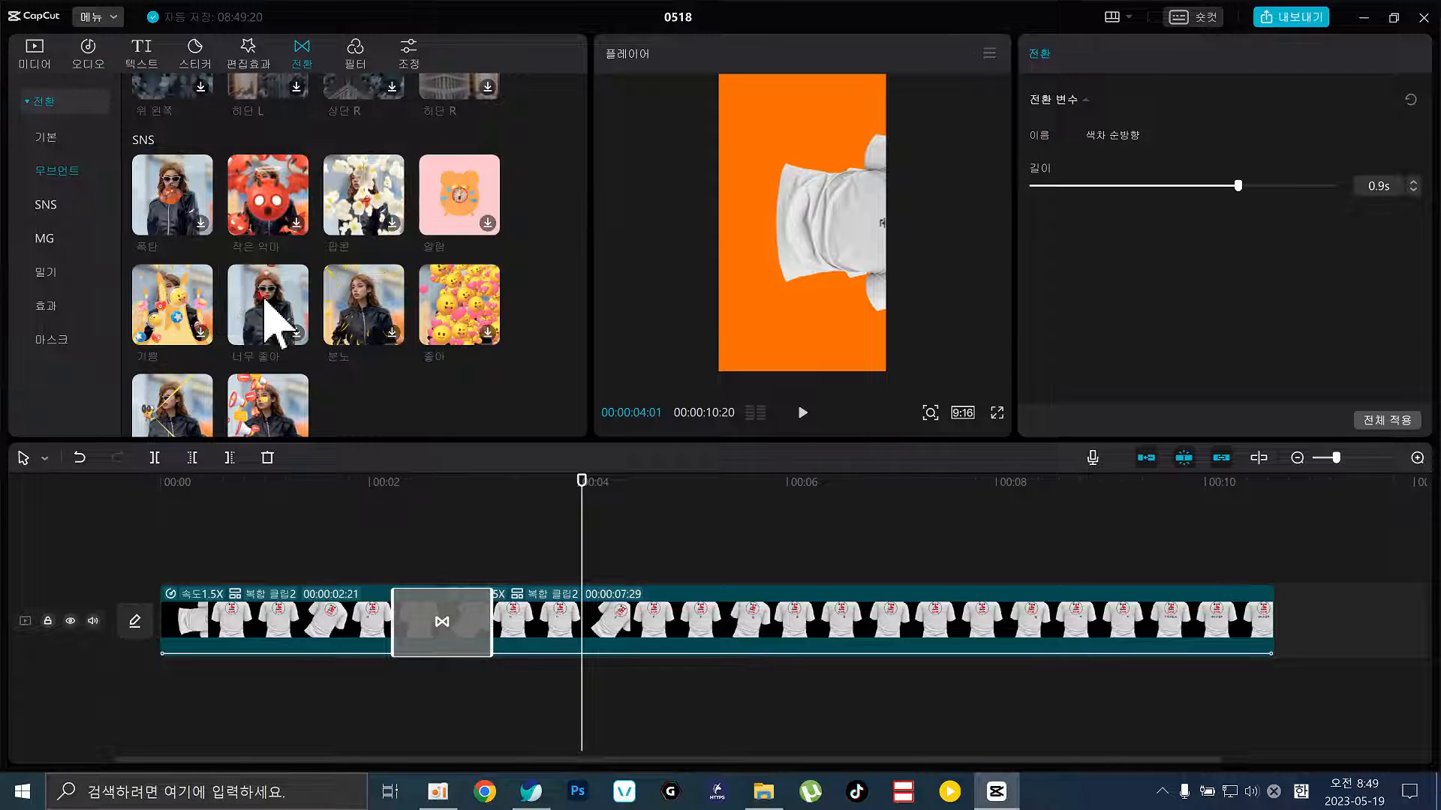
left_click_drag(264, 300, 382, 474)
left_click(381, 519)
key("space")
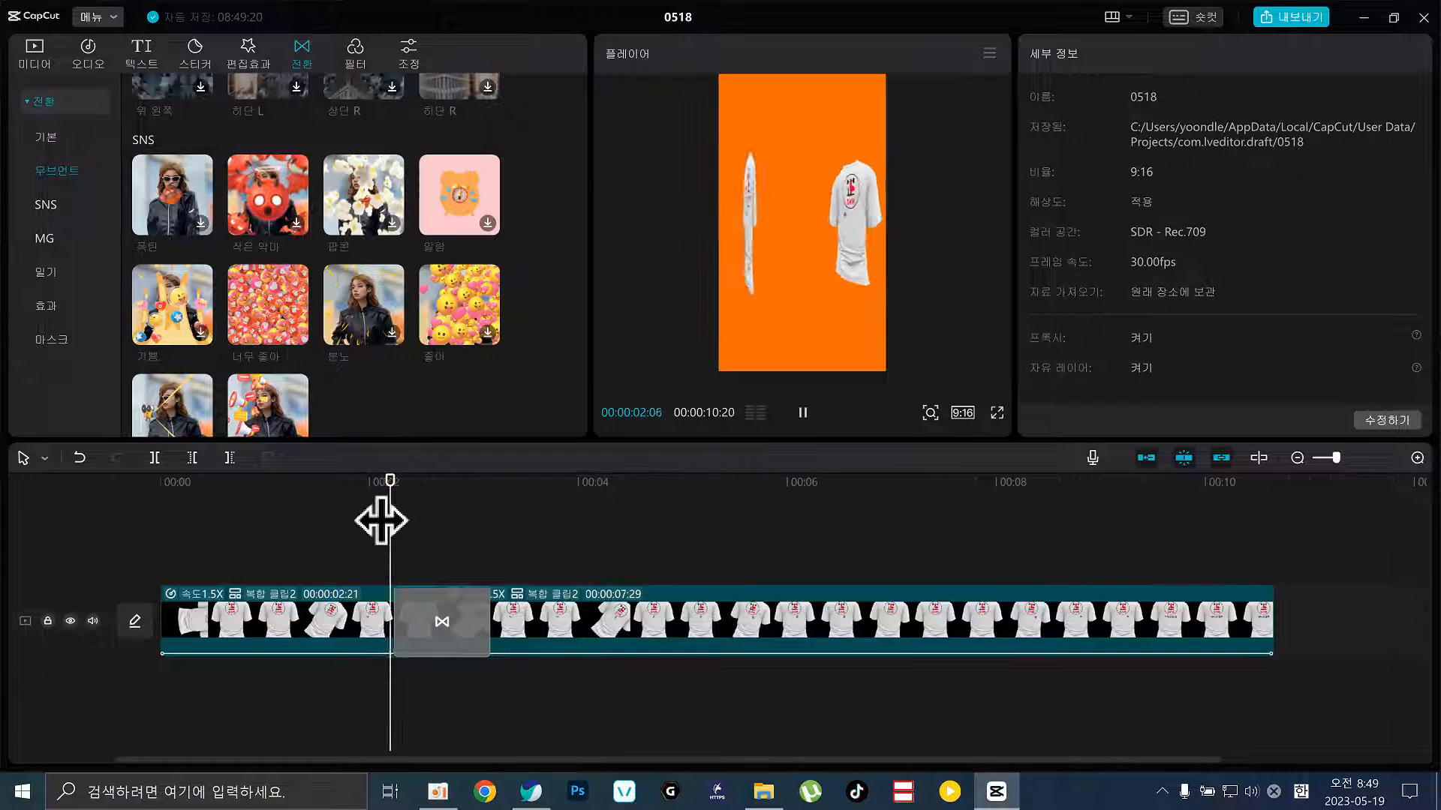
key("space")
left_click(473, 624)
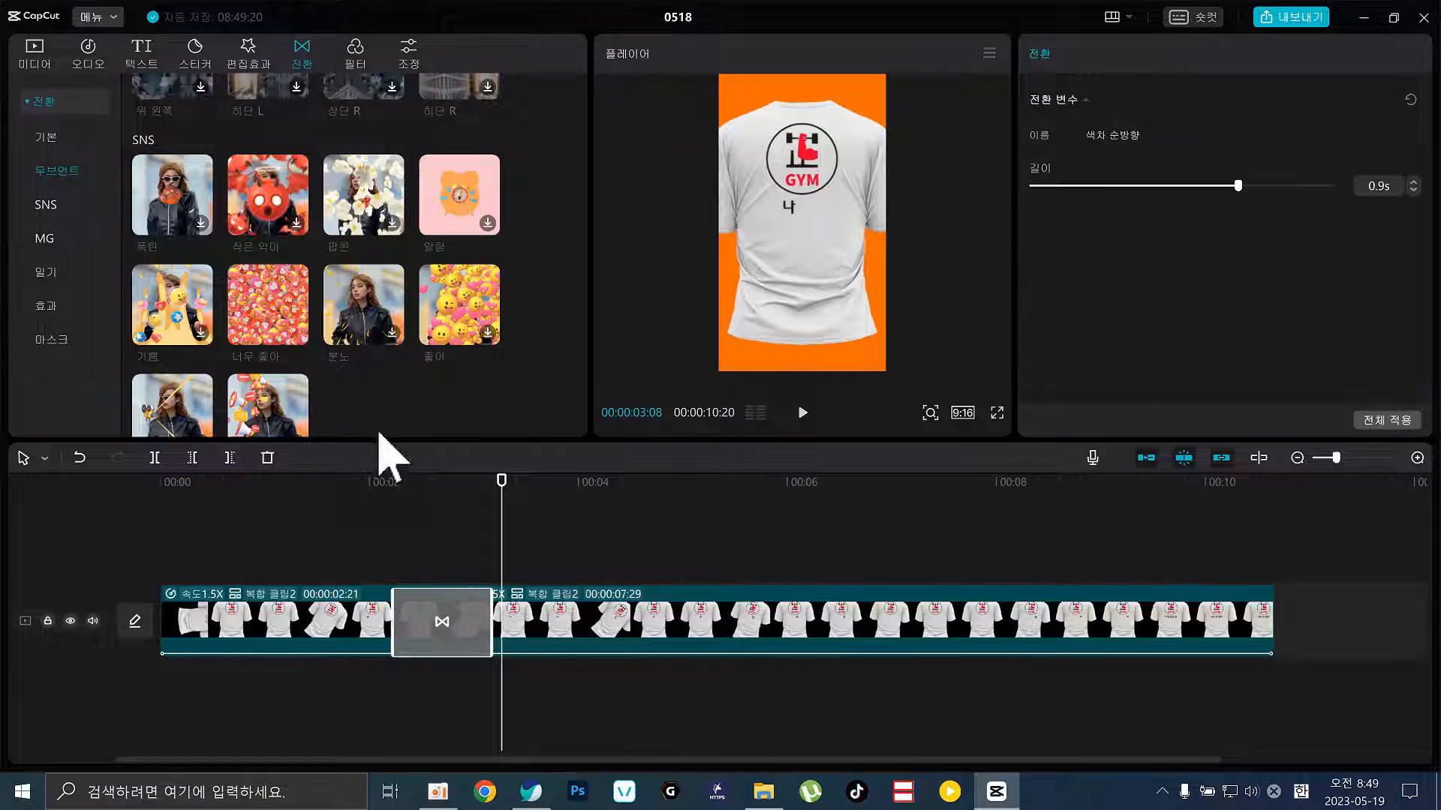
left_click(302, 339)
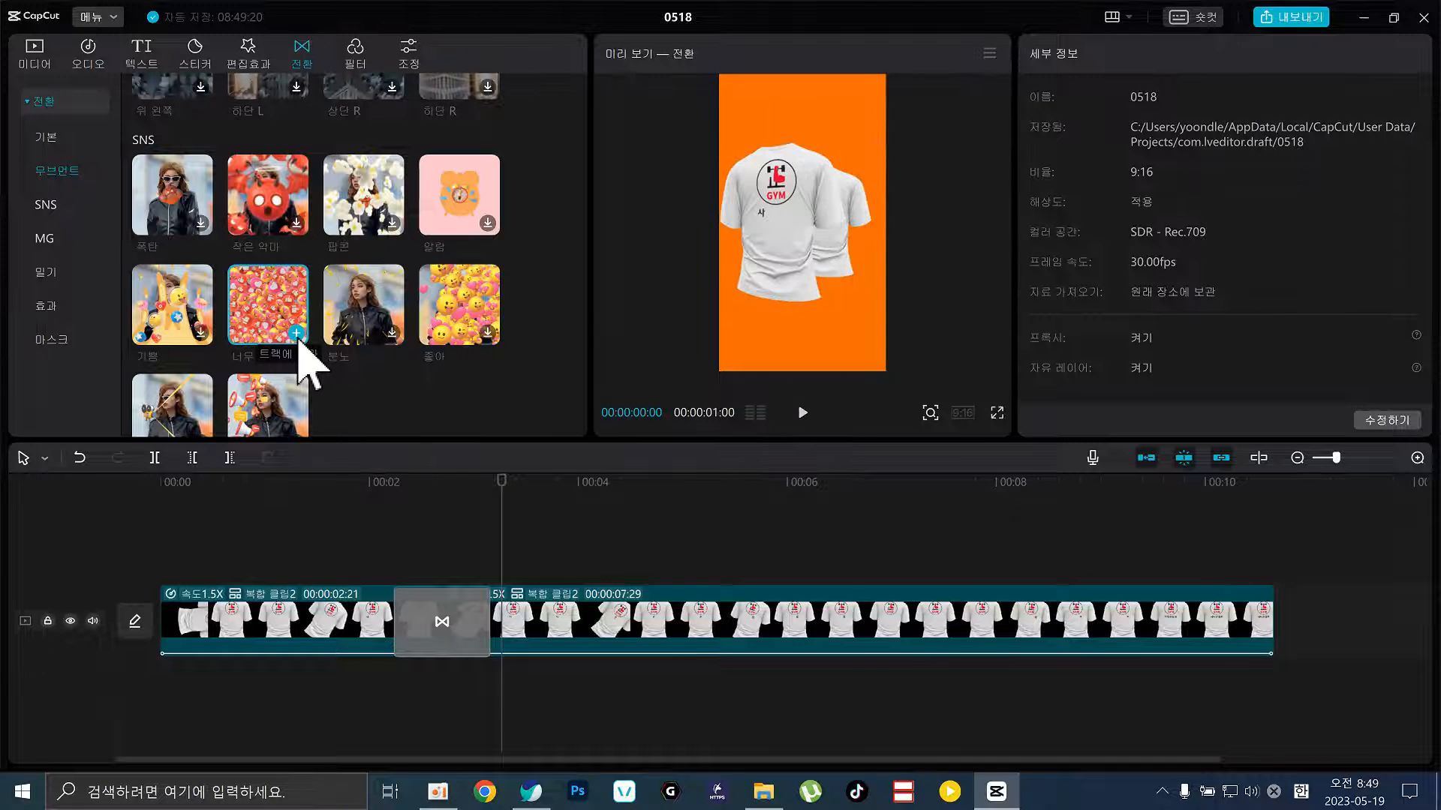
Replace the existing transition with 너무 좋아 and play back from 00:02 to check it
left_click(383, 520)
key("space")
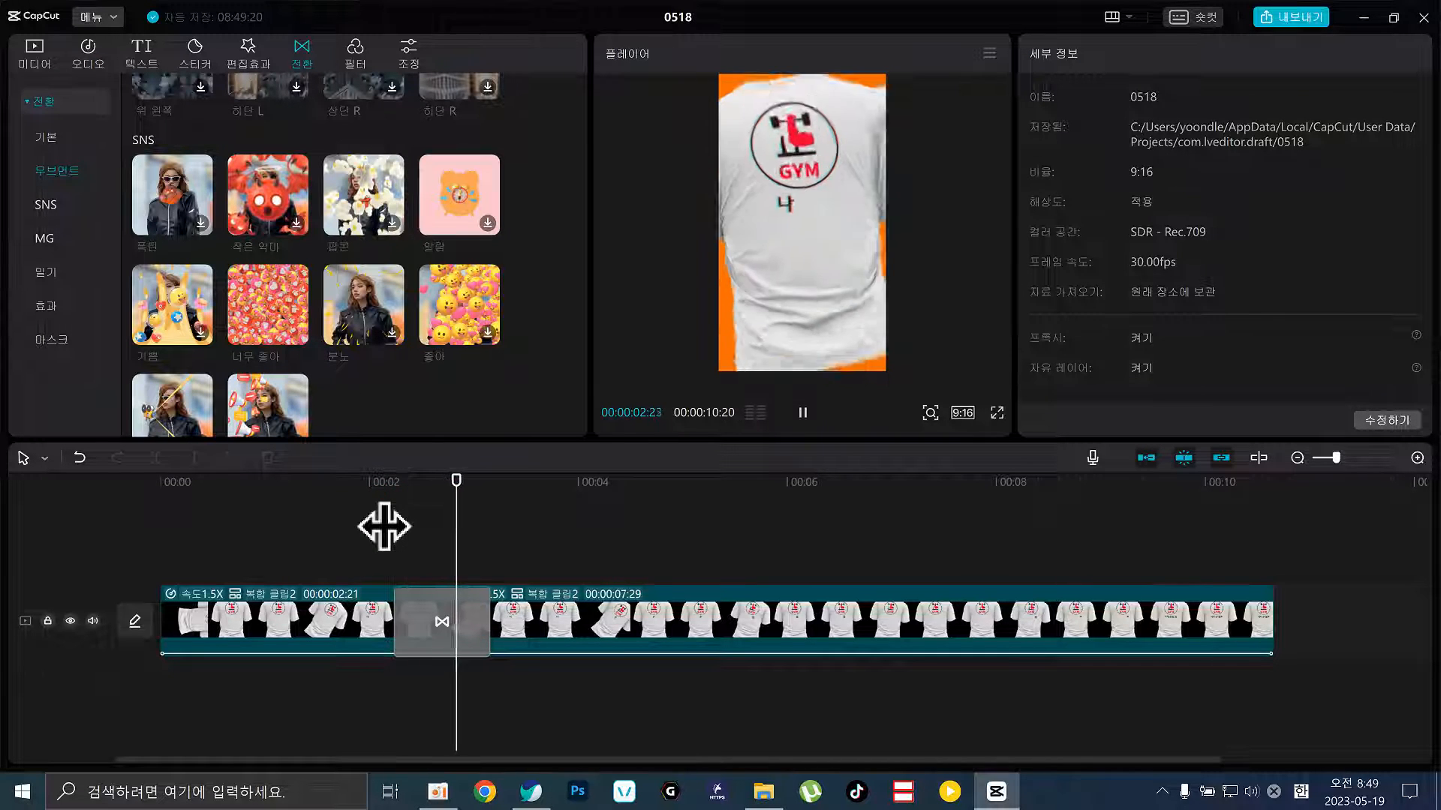
key("space")
left_click_drag(447, 616, 443, 619)
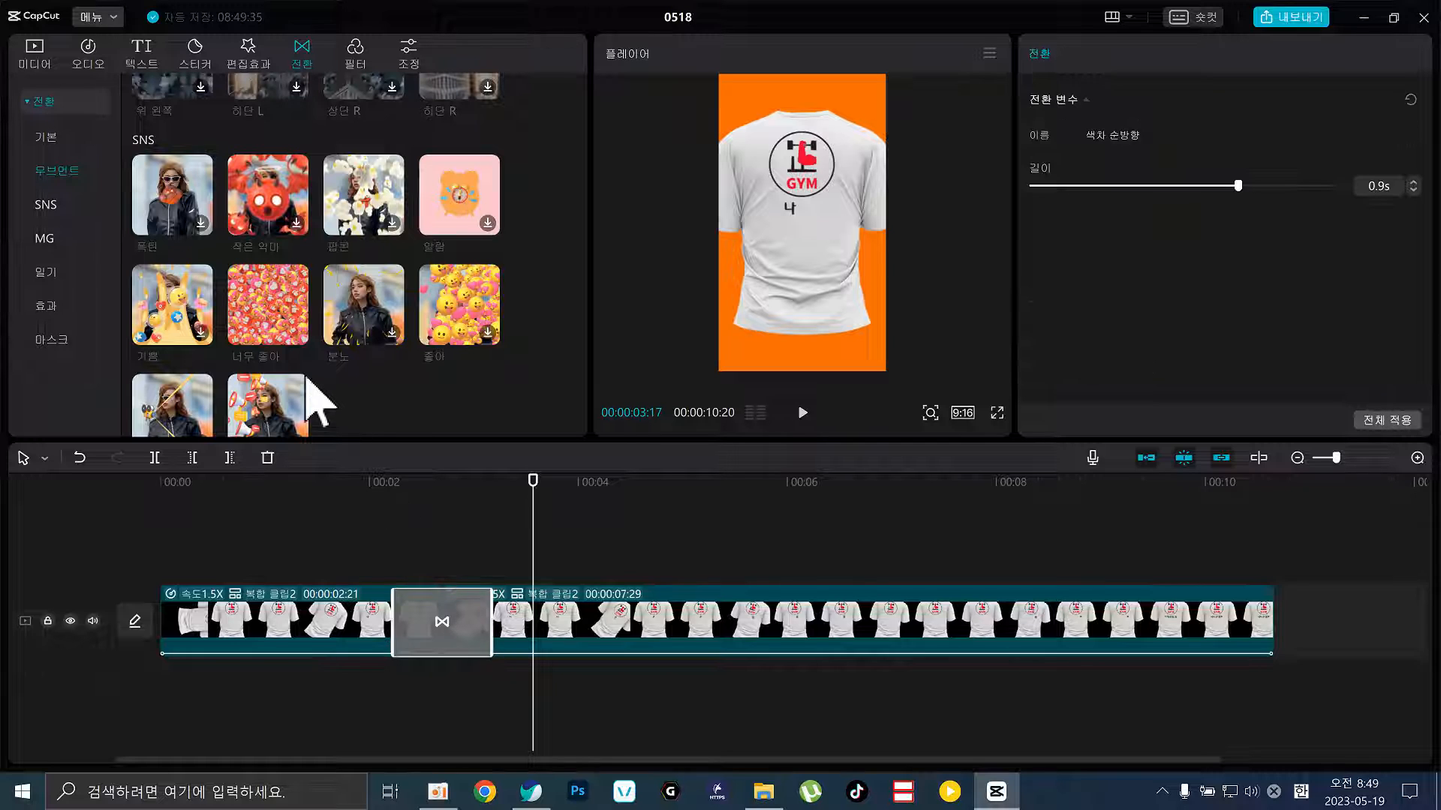
left_click(384, 516)
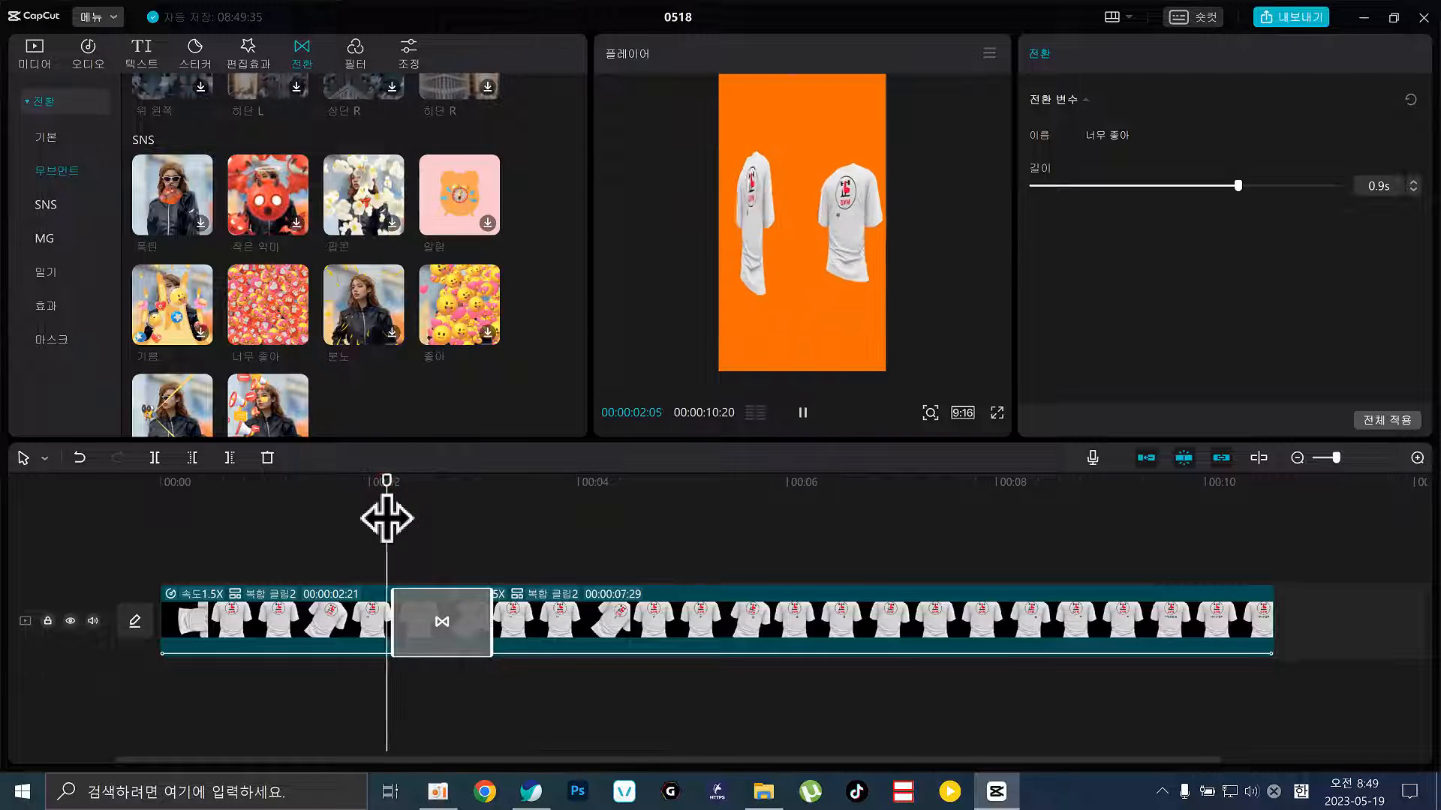
key("space")
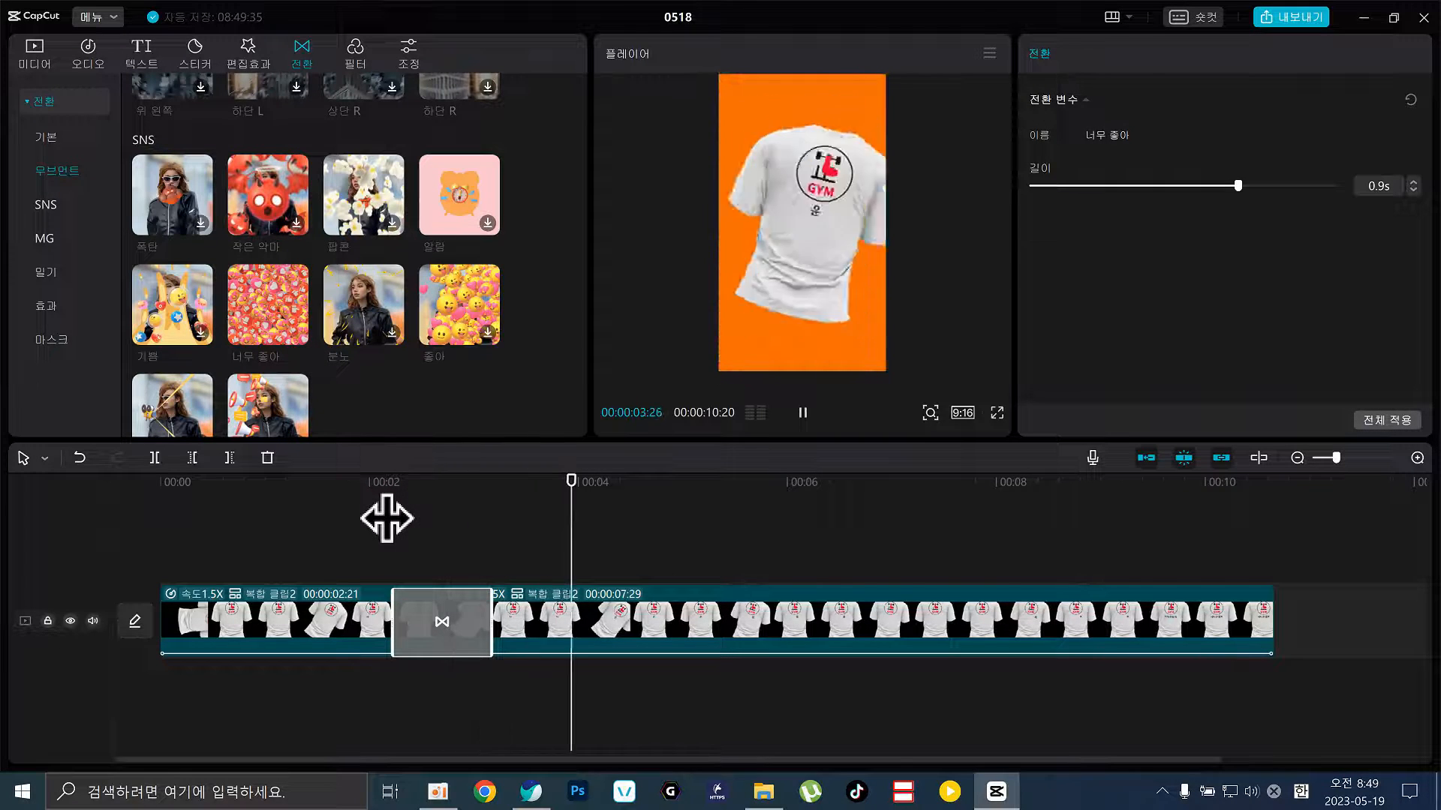
key("space")
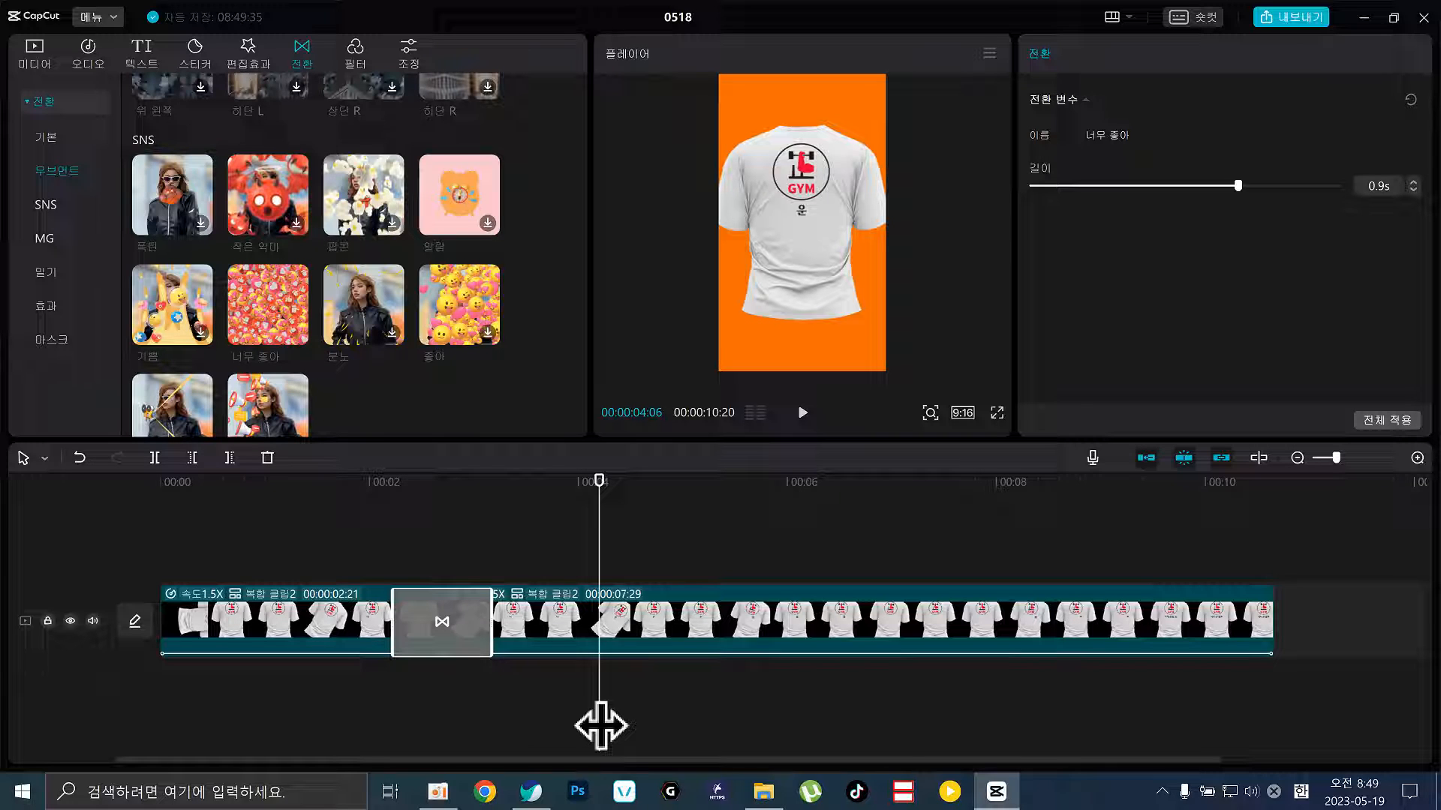
Ungroup the second compound clip into separate PNG clips, undoing an accidental re-merge
left_click(708, 627)
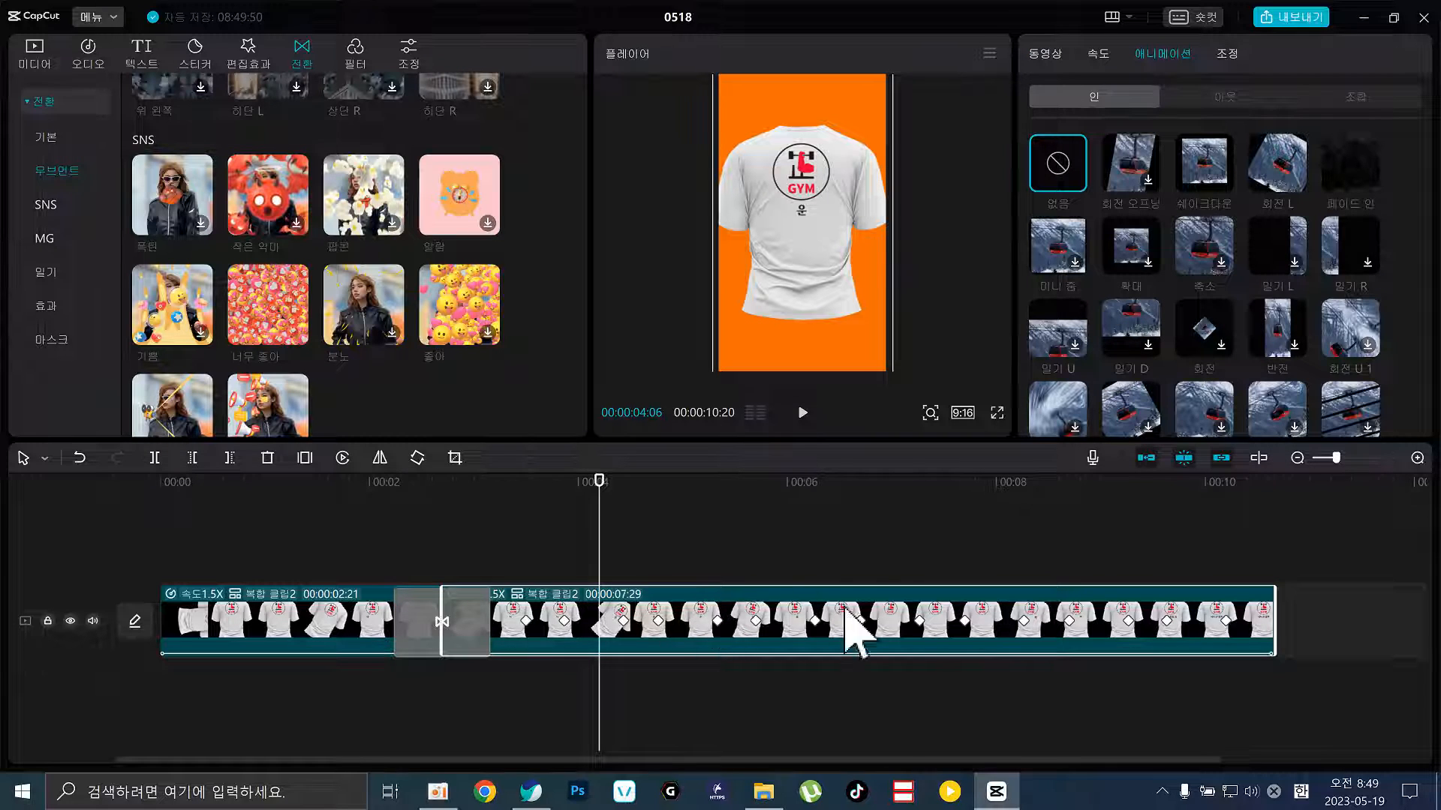
right_click(689, 612)
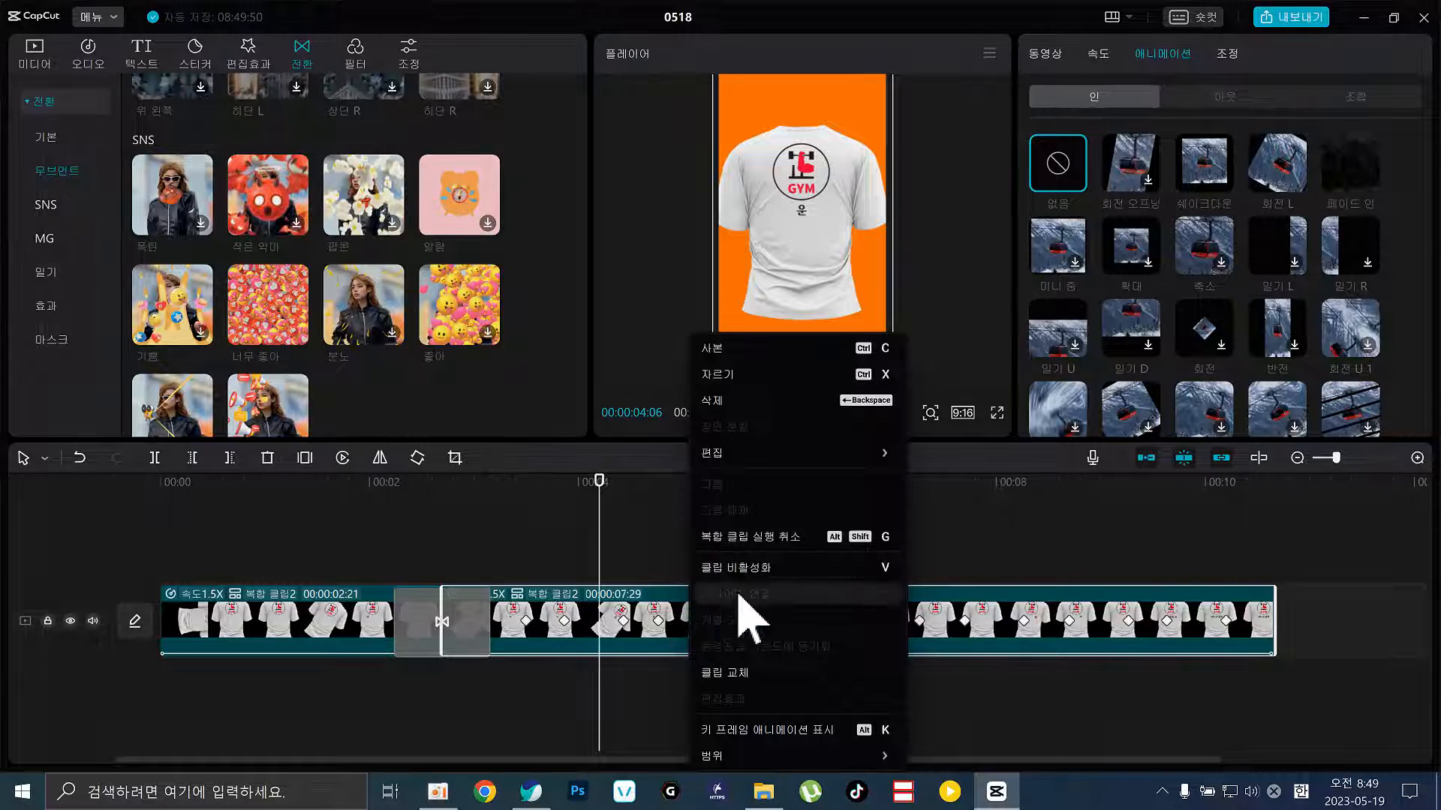
left_click(785, 542)
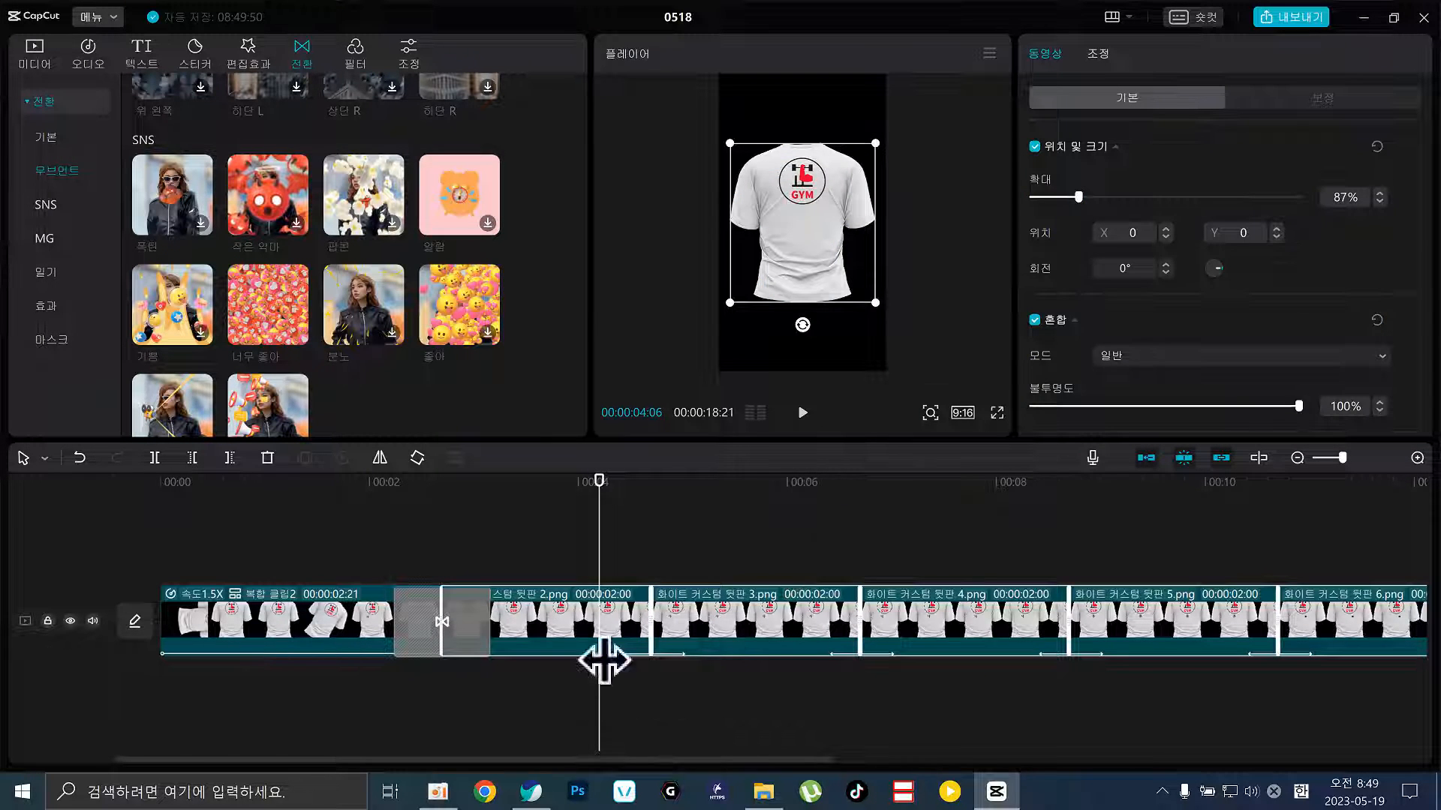
right_click(787, 631)
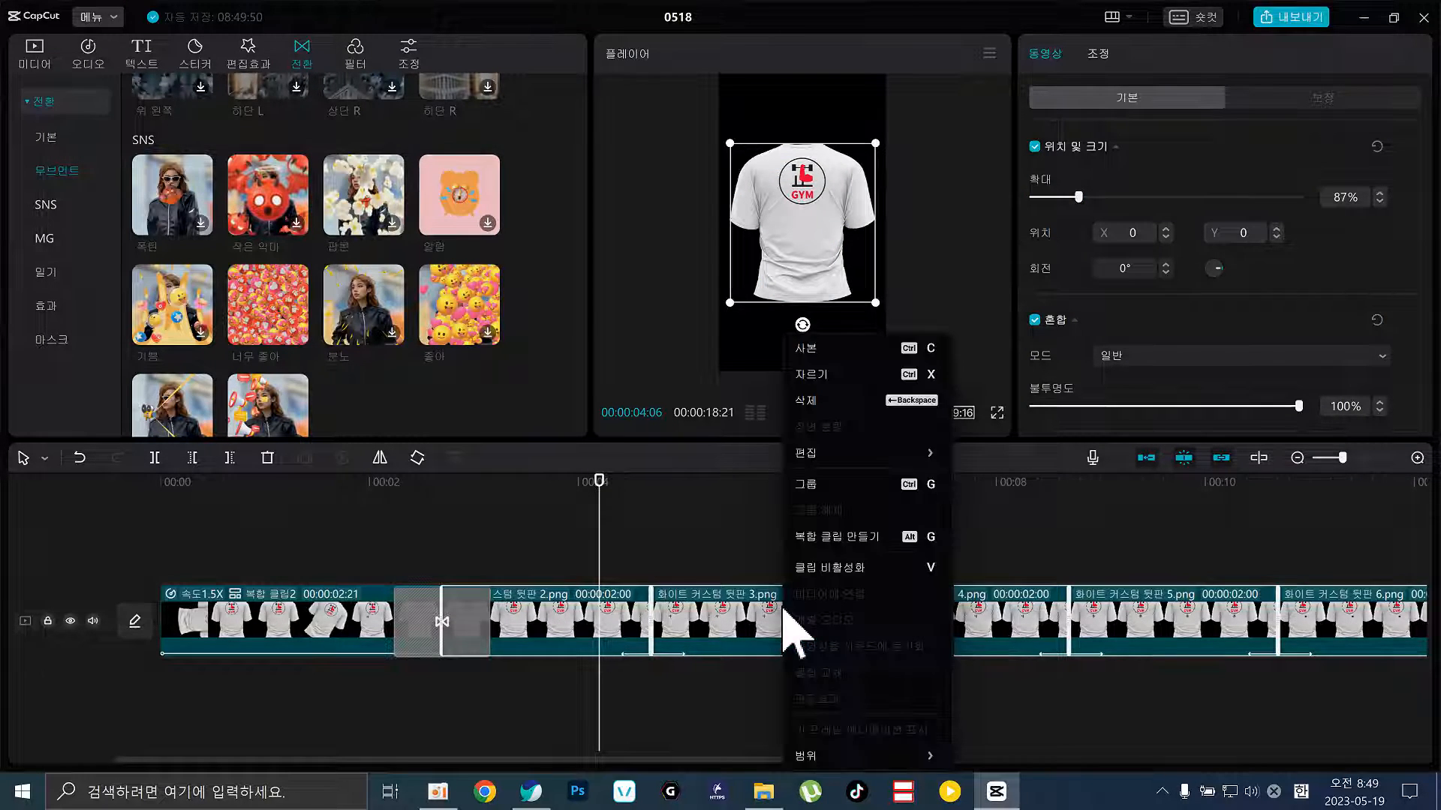
left_click(886, 546)
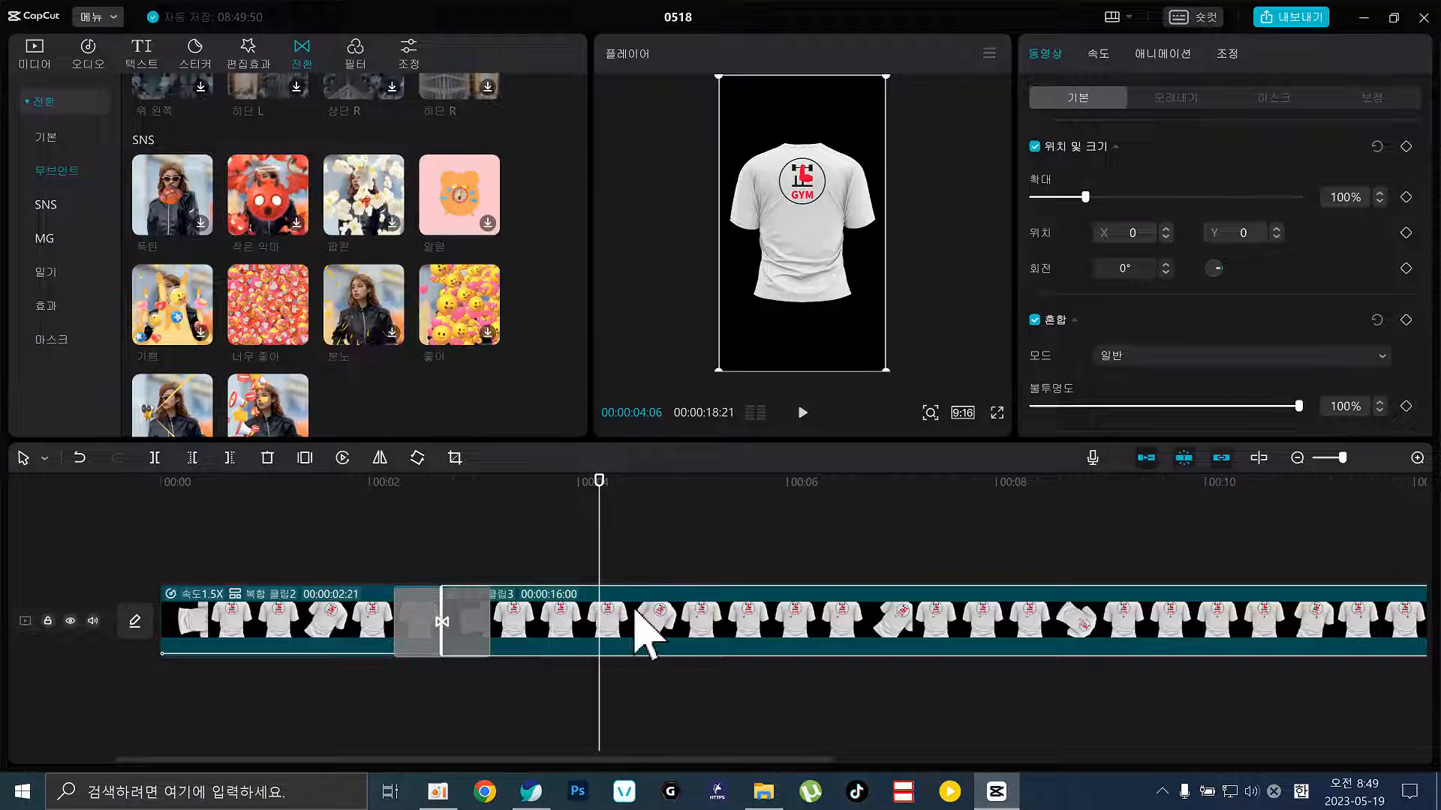
key("ctrl+z")
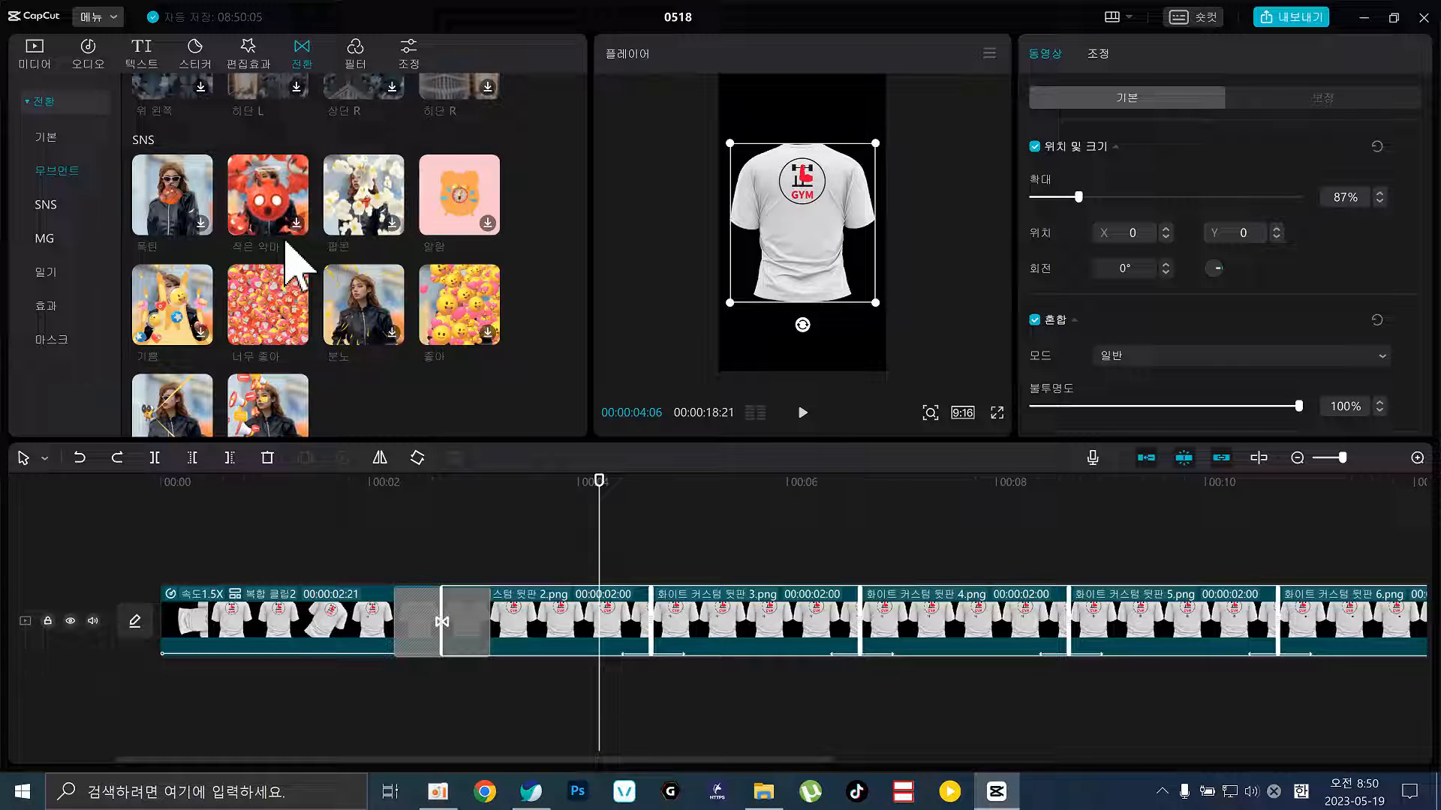
Select the 화이트 커스텀 뒷판 3.png clip and show its Animation in-presets
left_click(778, 614)
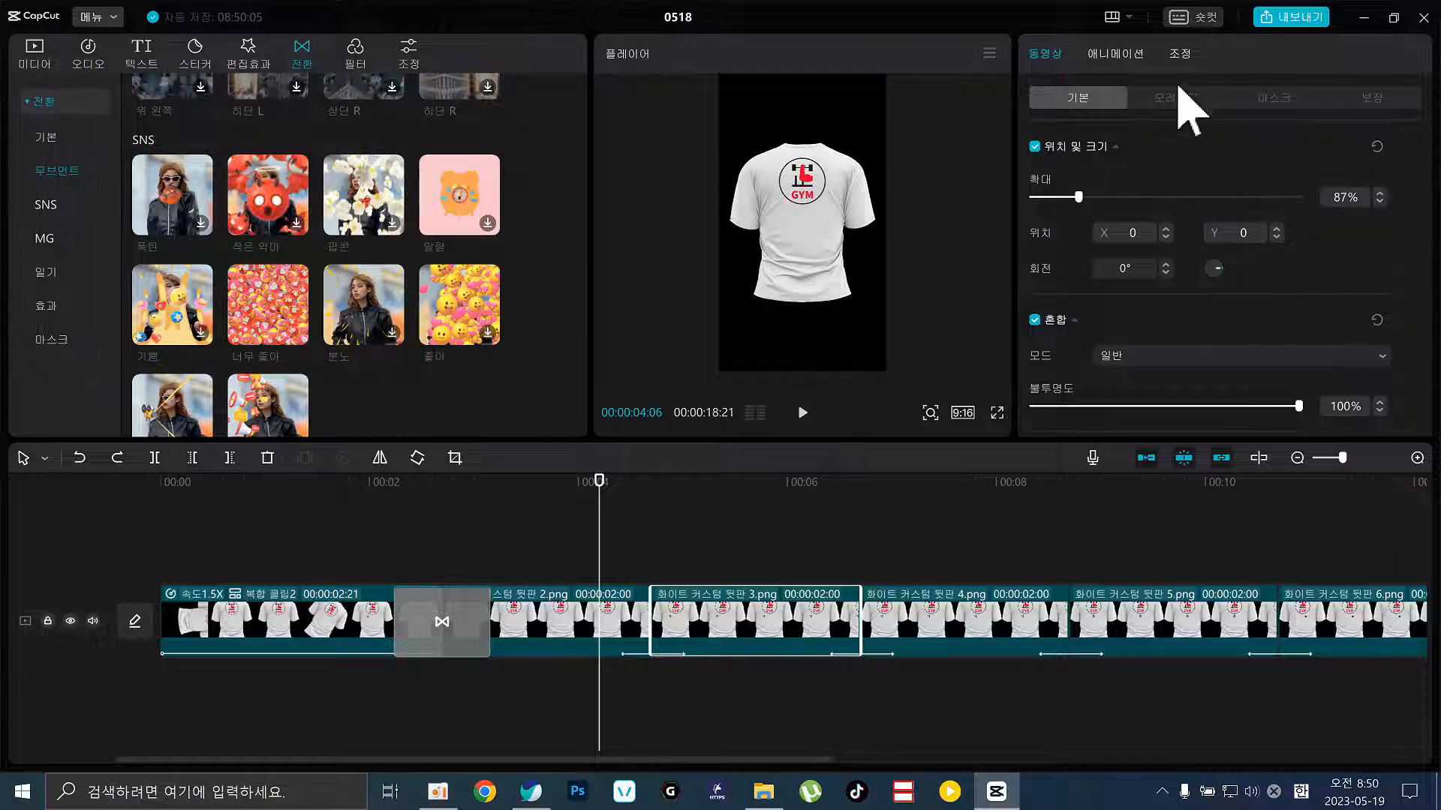
left_click(1131, 57)
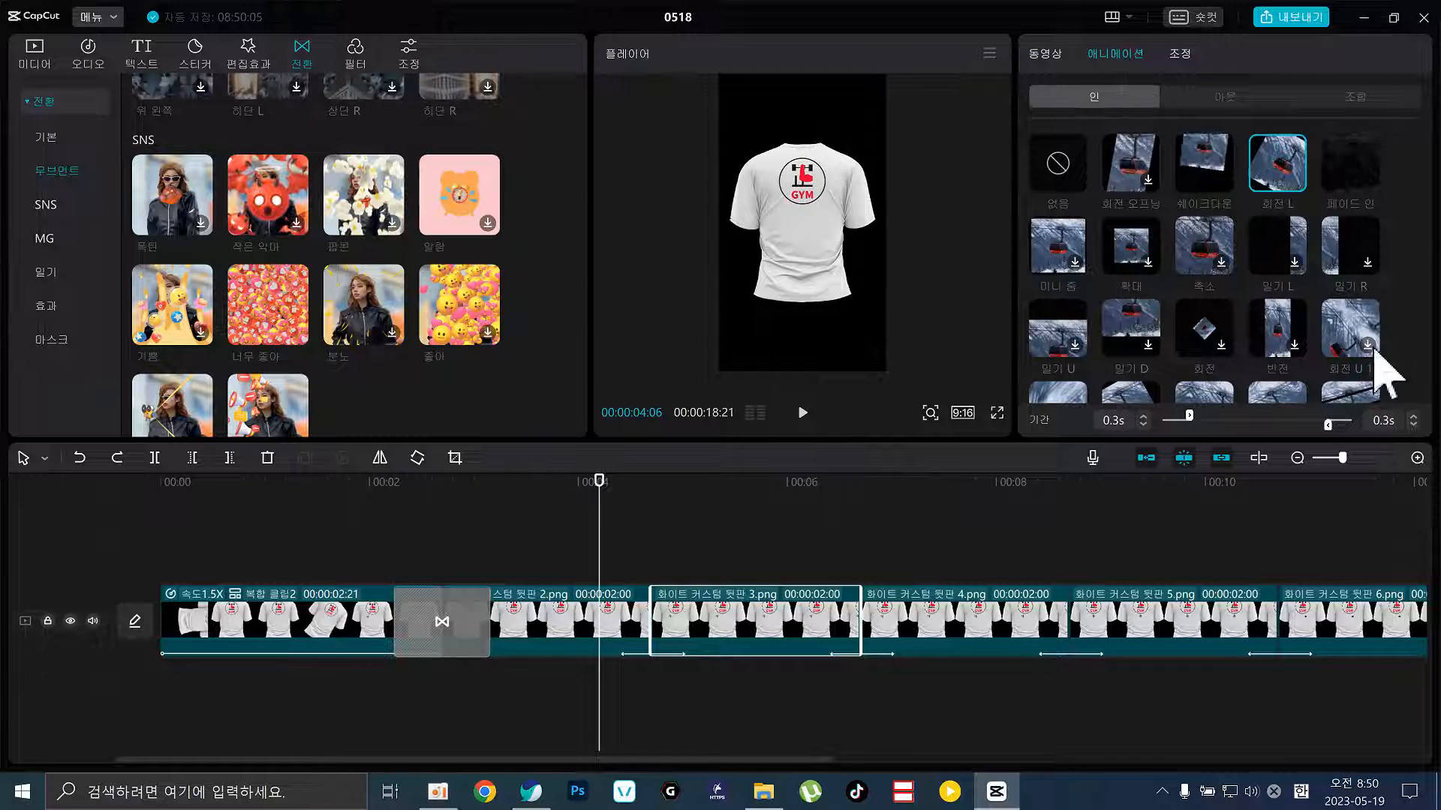
left_click(1283, 100)
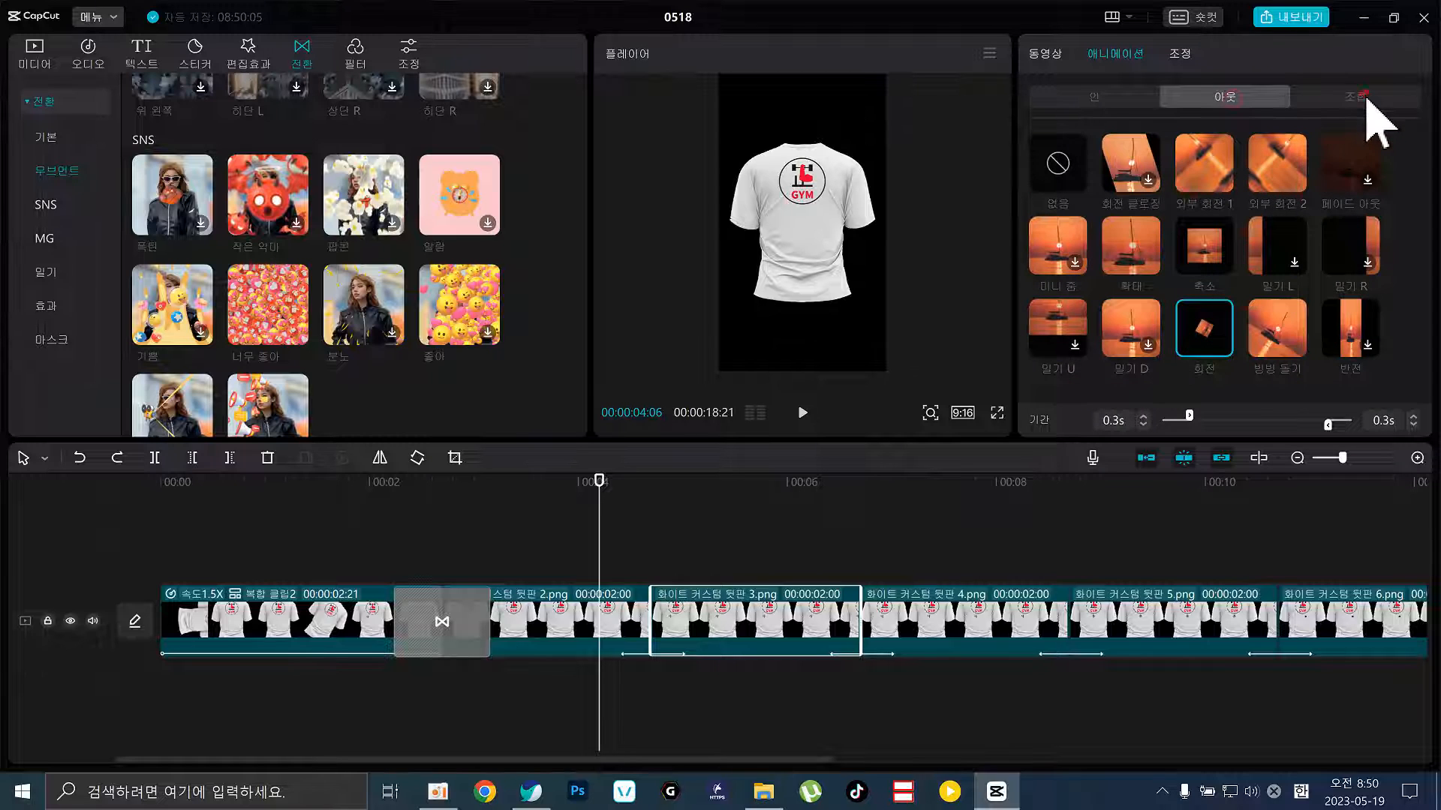
left_click(1097, 97)
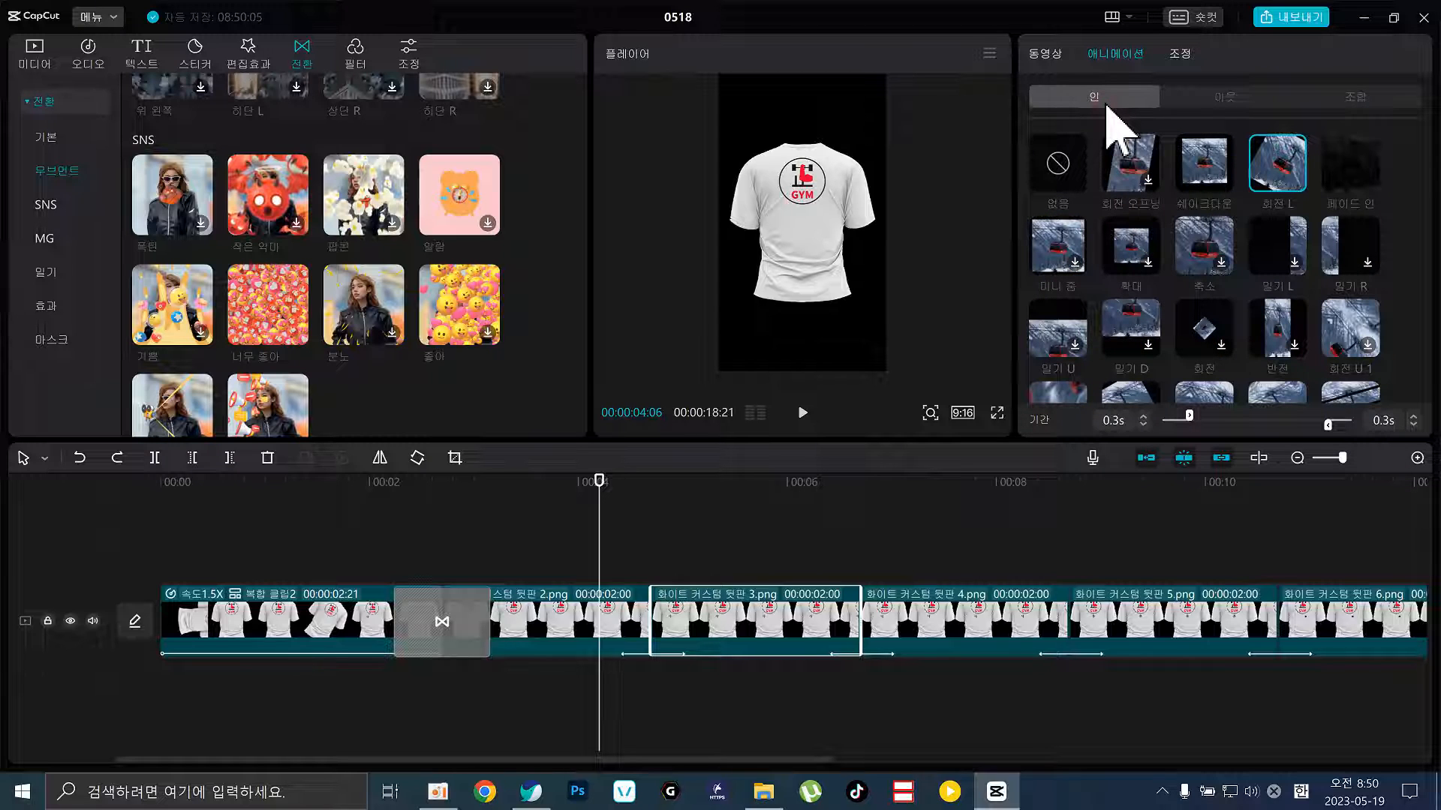